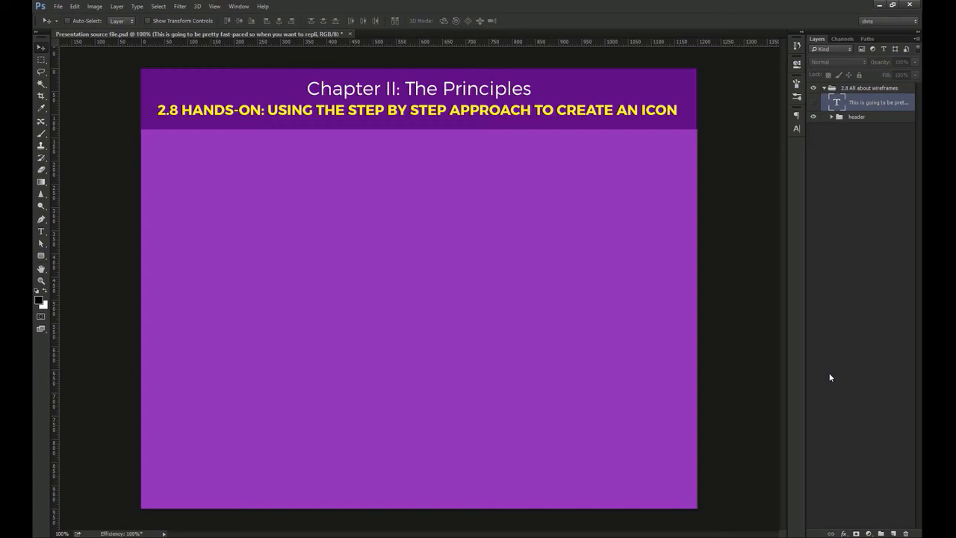
Step: Show the hidden intro text layer under the header in the presentation file and deselect all layers
click(813, 103)
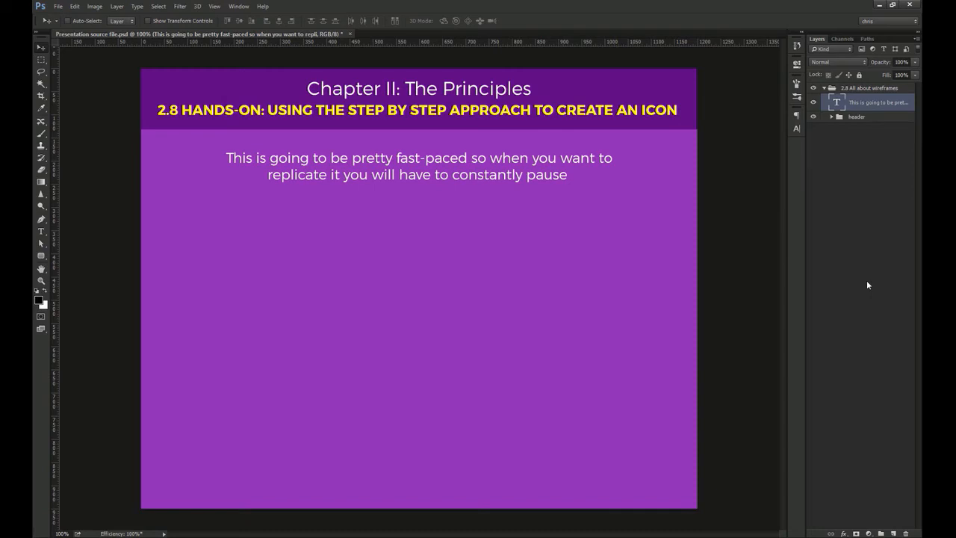
click(867, 285)
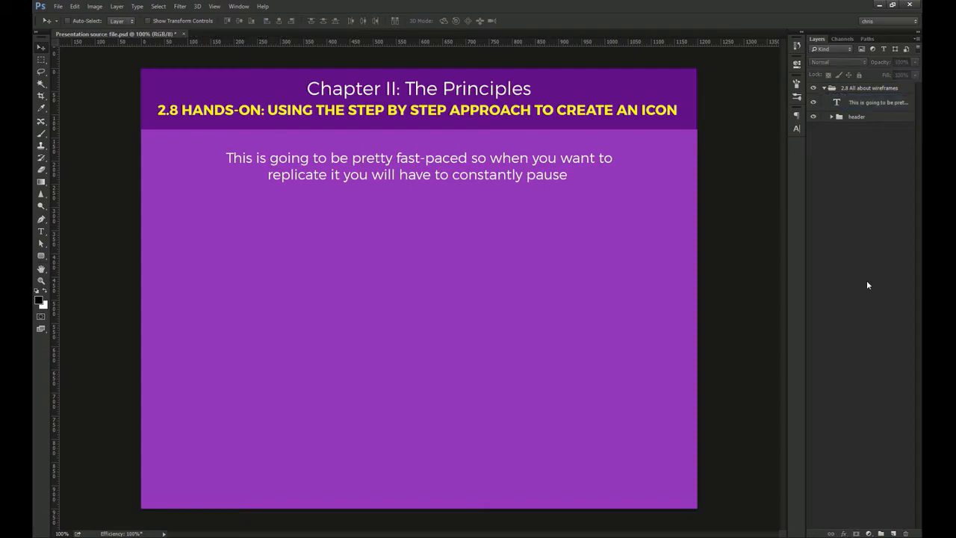
Step: Create a new document of 1000 × 1000 pixels at 72 pixels/inch with a white background
key(ctrl+n)
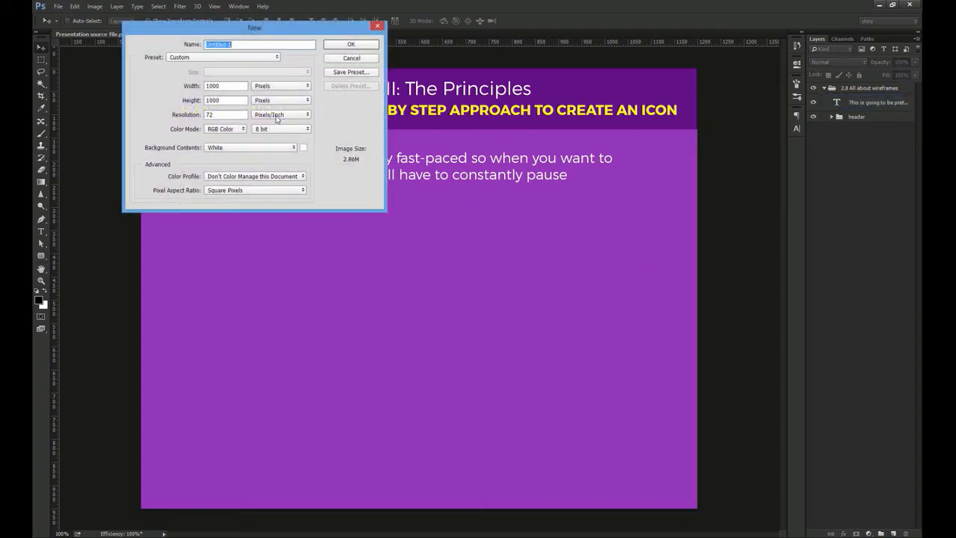
drag(333, 39, 402, 163)
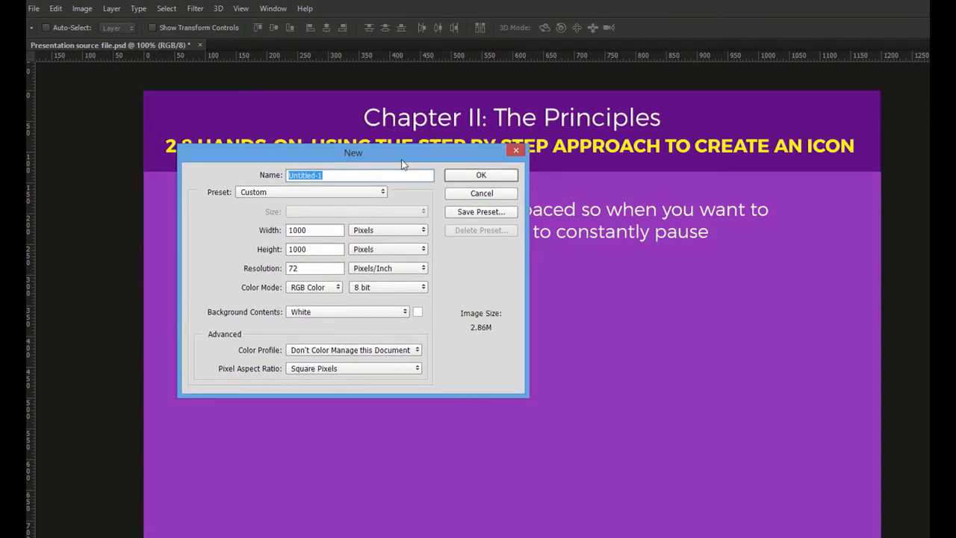
click(467, 174)
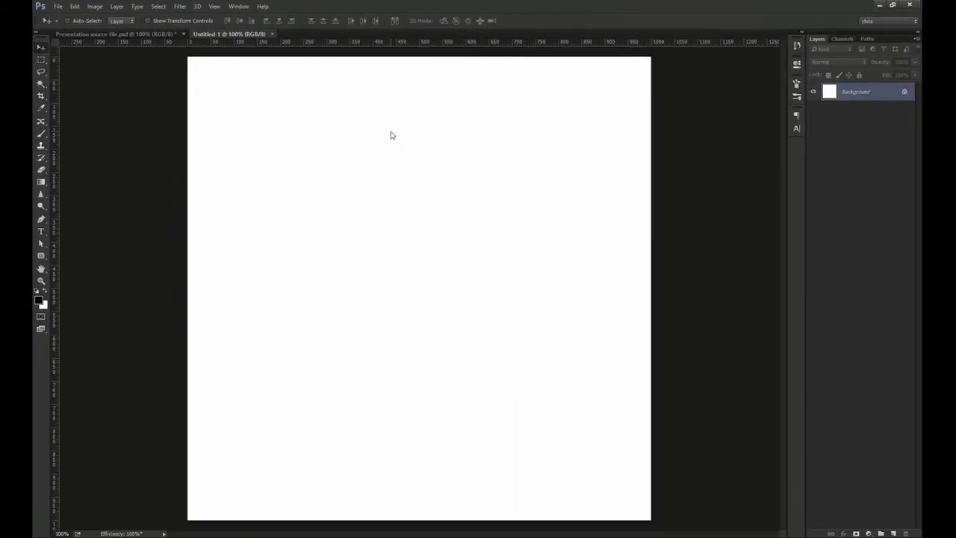
Step: Preview the street café and coffee cup photos on the desktop and place both into the new Photoshop document
click(879, 6)
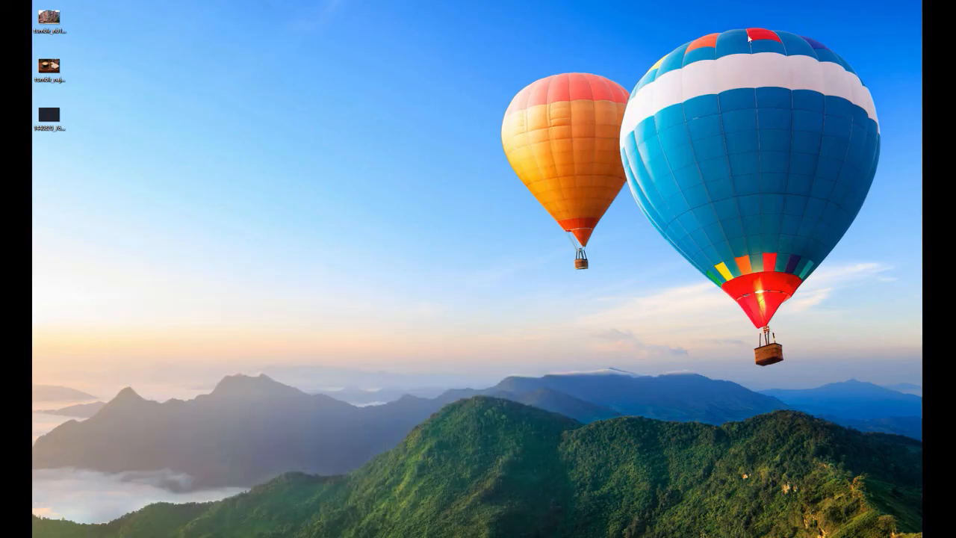
double_click(46, 14)
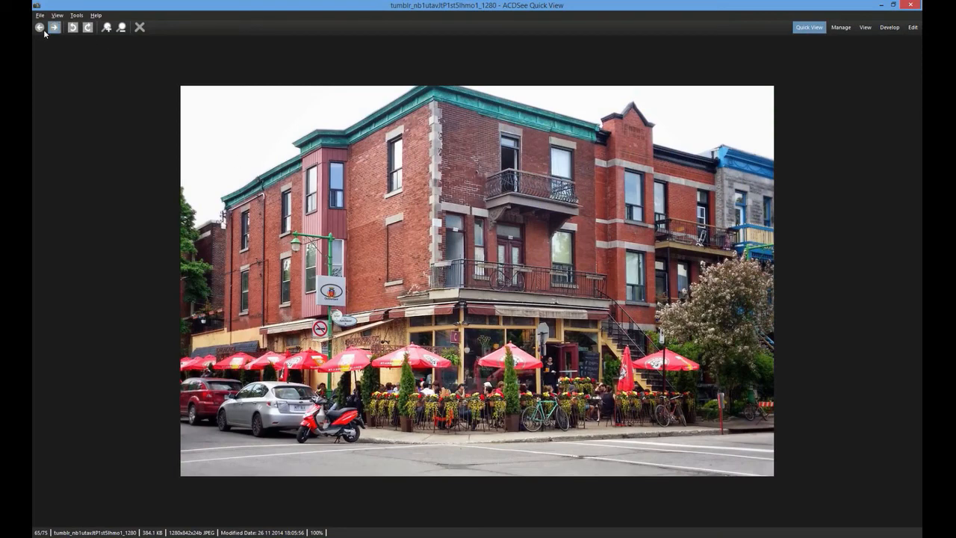
click(40, 28)
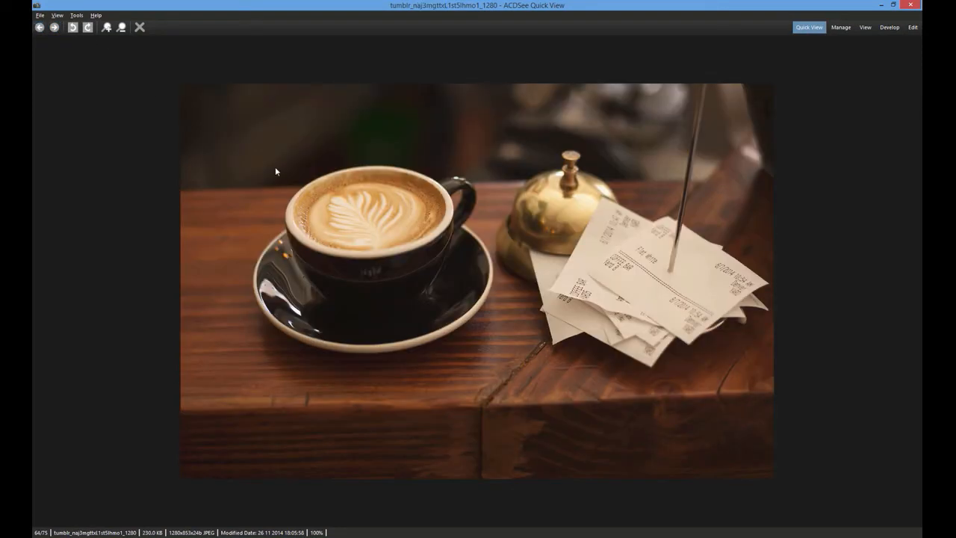
click(910, 5)
drag(81, 16, 47, 90)
drag(50, 65, 388, 313)
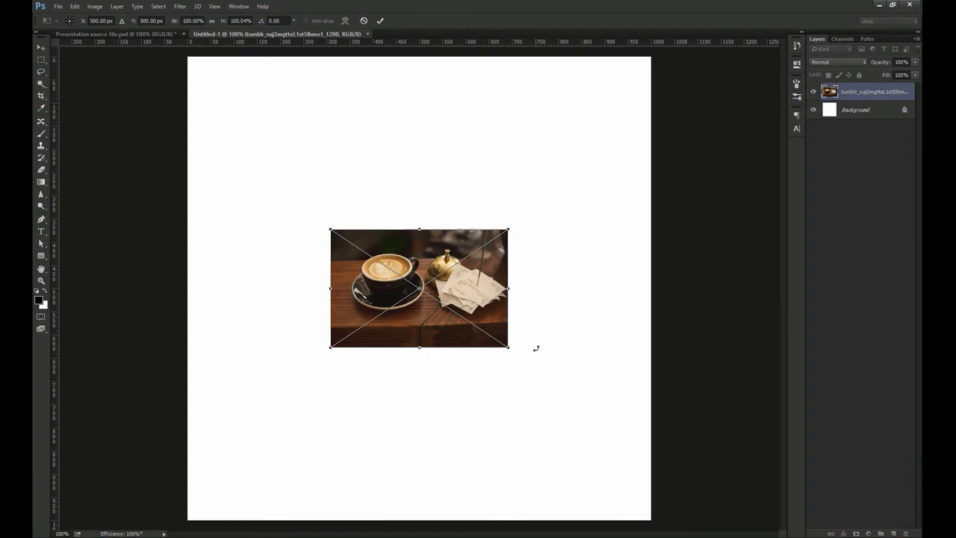
Step: Scale up the placed coffee photo and the street café photo so each covers the whole canvas
drag(511, 348, 765, 528)
key(Return)
drag(650, 438, 747, 465)
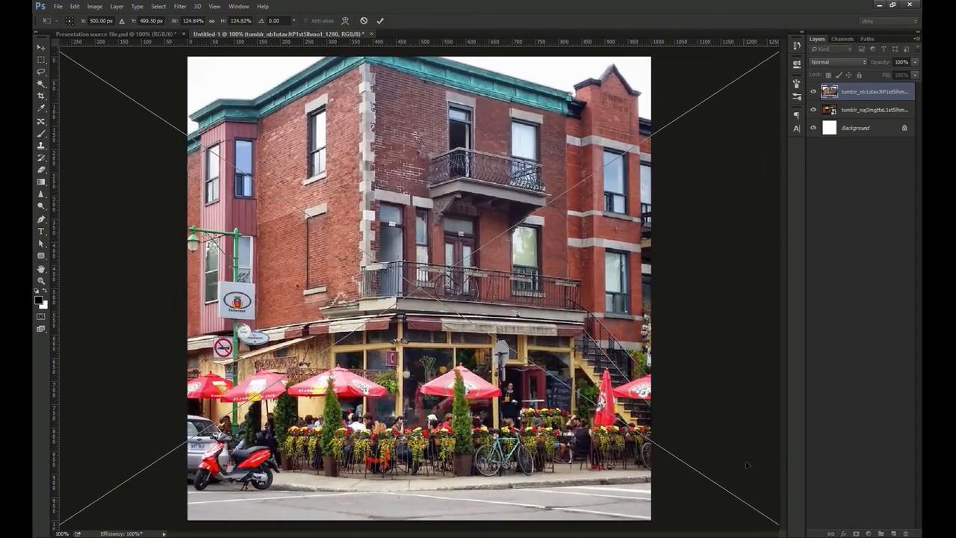
key(Return)
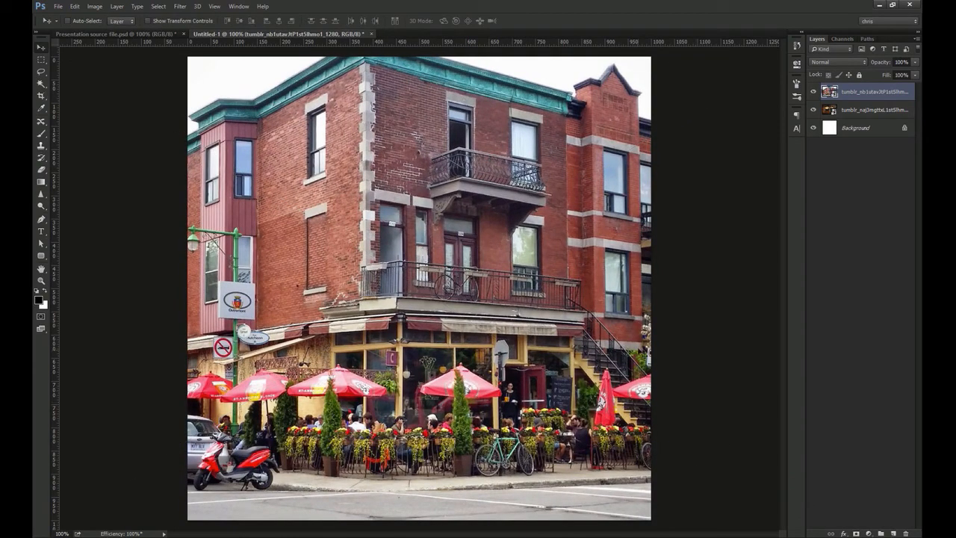
Step: Apply a Gaussian Blur with a radius of 125 pixels to the street café photo layer
click(183, 7)
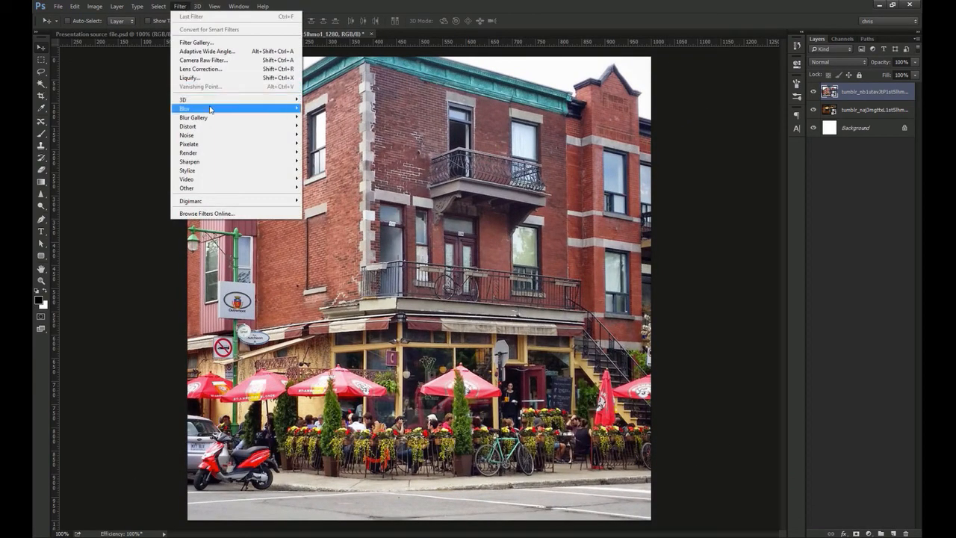
mouse_move(208, 109)
click(142, 146)
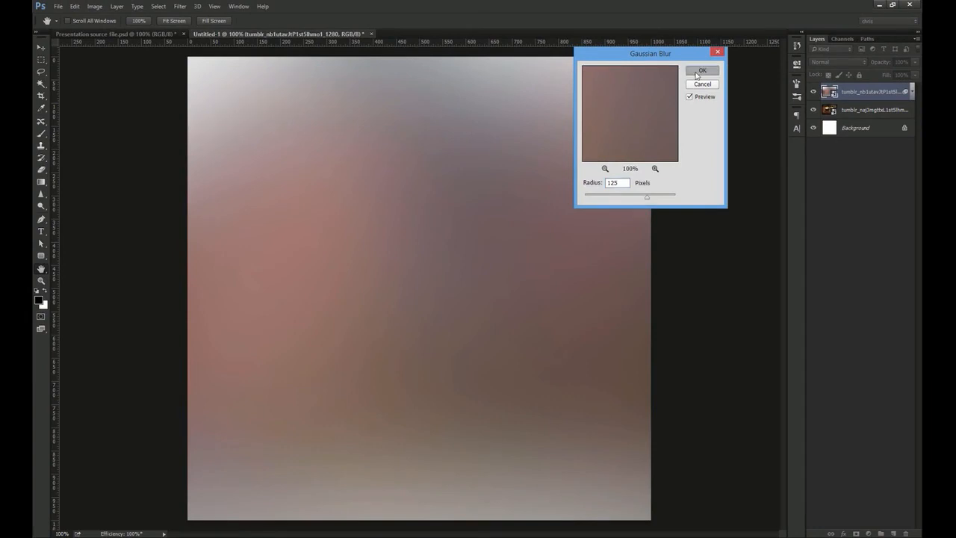
click(700, 71)
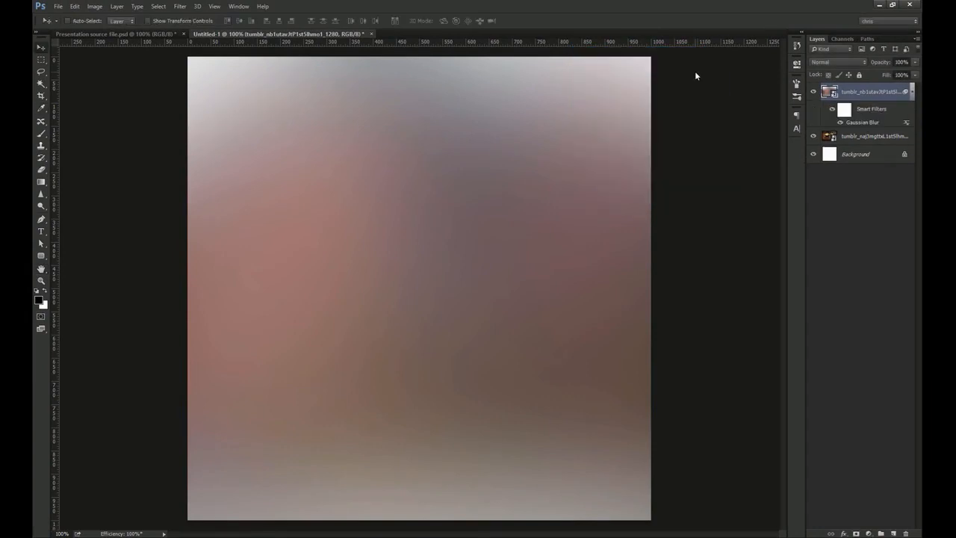
Step: Set the street café layer's opacity to 80% and apply a 125-pixel Gaussian Blur to the coffee photo layer
click(870, 137)
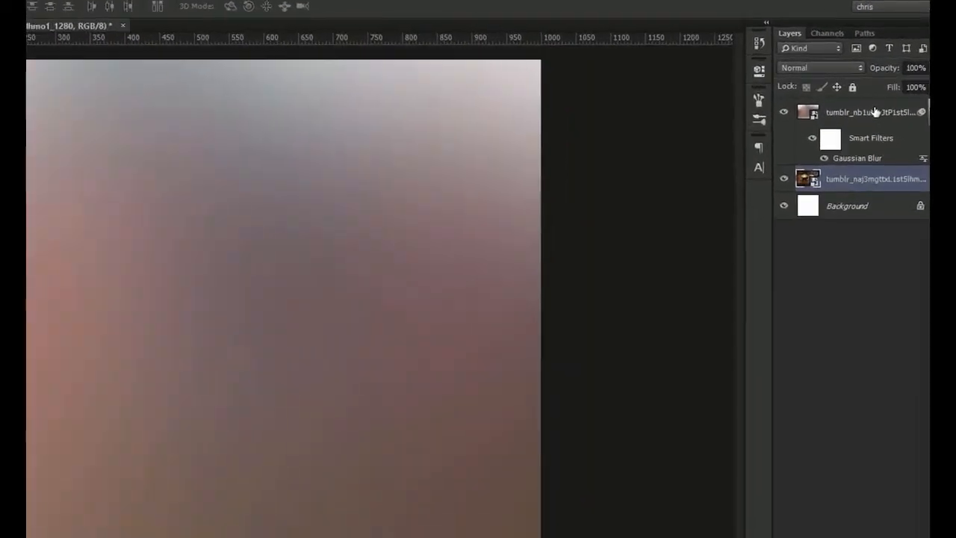
click(875, 111)
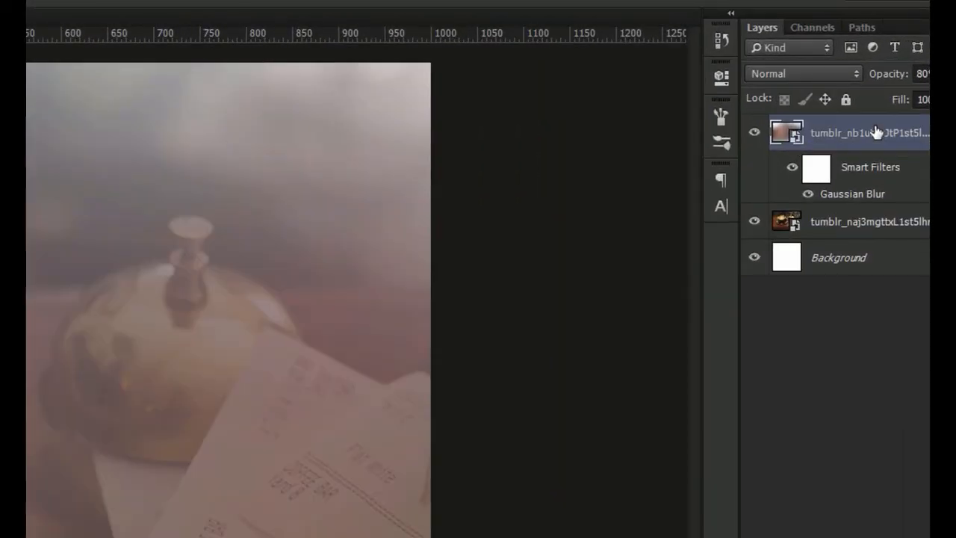
click(874, 224)
key(ctrl+alt+f)
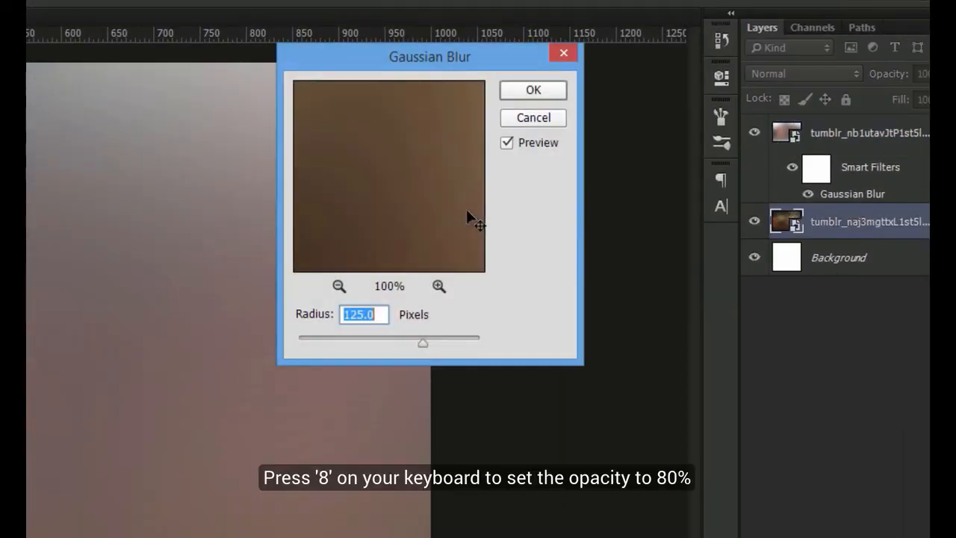
click(528, 84)
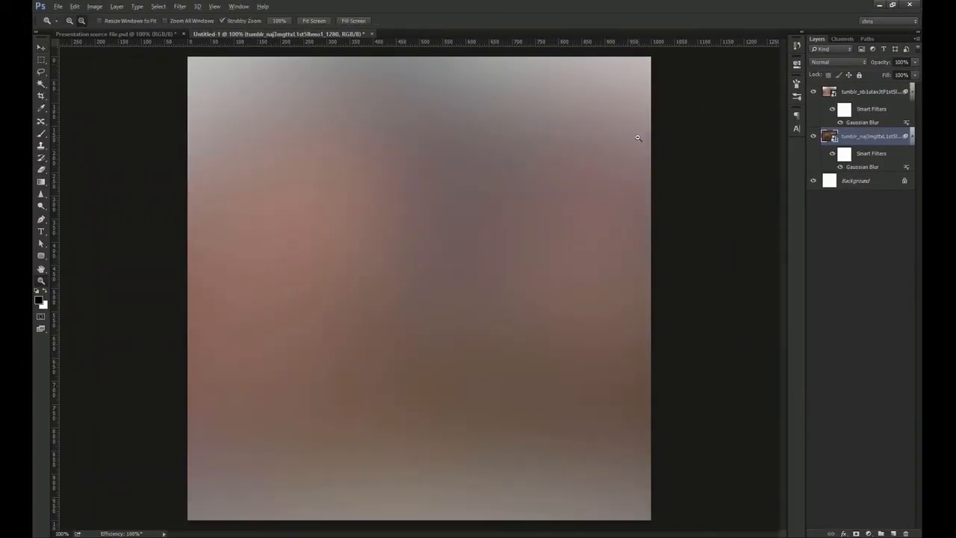
Step: Enlarge the coffee photo layer further beyond the canvas and collapse the smart filter lists of both photo layers
key(ctrl+minus)
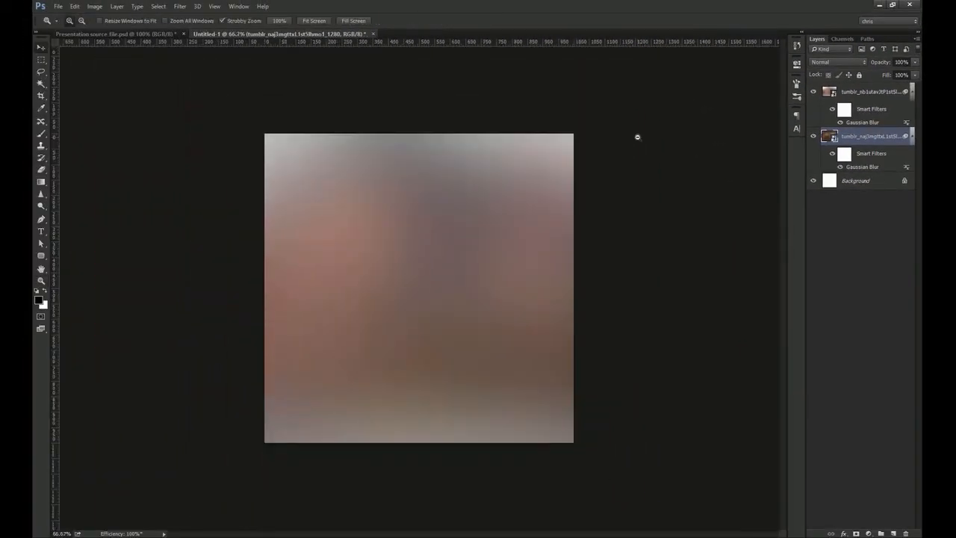
key(ctrl+t)
key(Return)
drag(631, 132, 631, 72)
key(Return)
key(ctrl+f)
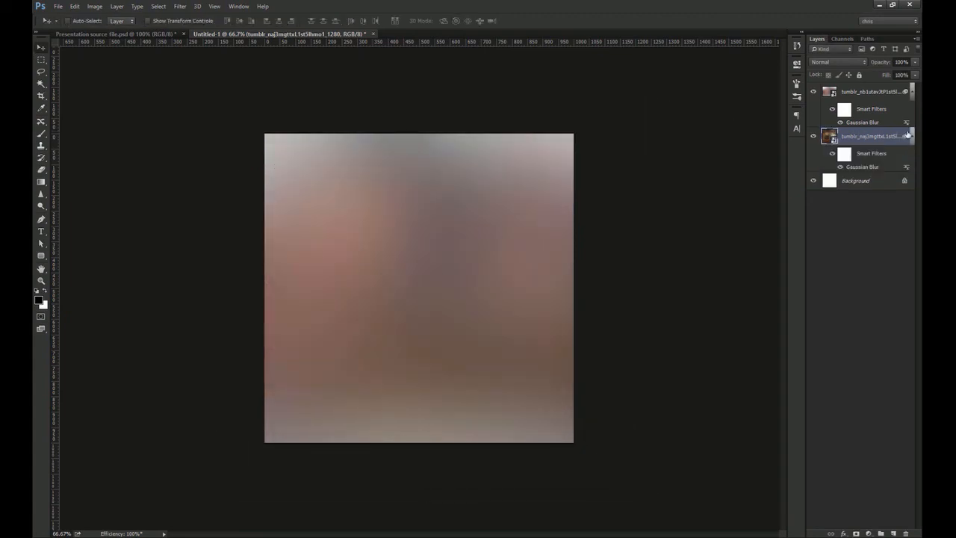
click(910, 135)
click(908, 91)
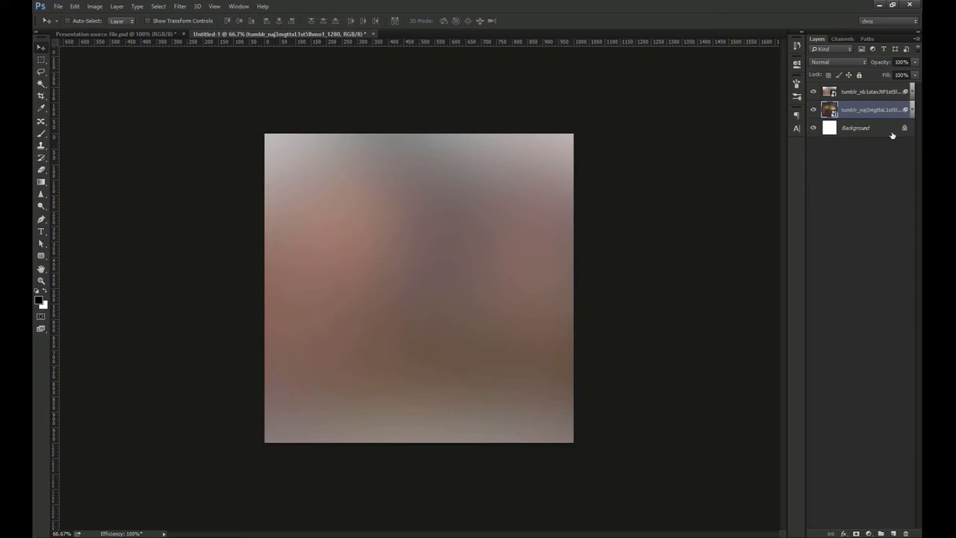
Step: Add a Hue/Saturation adjustment with Colorize on, hue 312 and saturation 59, and move it above both photo layers
click(868, 533)
click(864, 418)
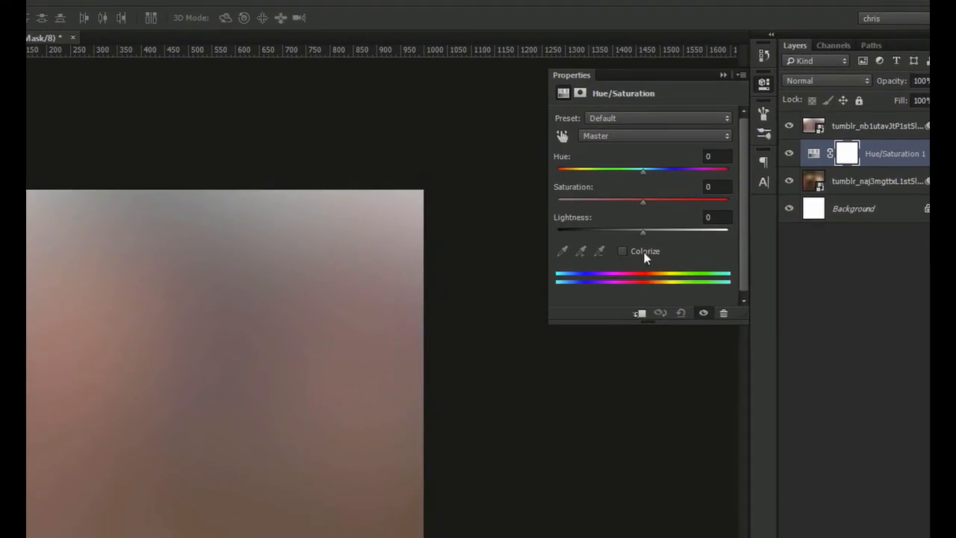
click(643, 252)
click(715, 156)
text(312)
key(Tab)
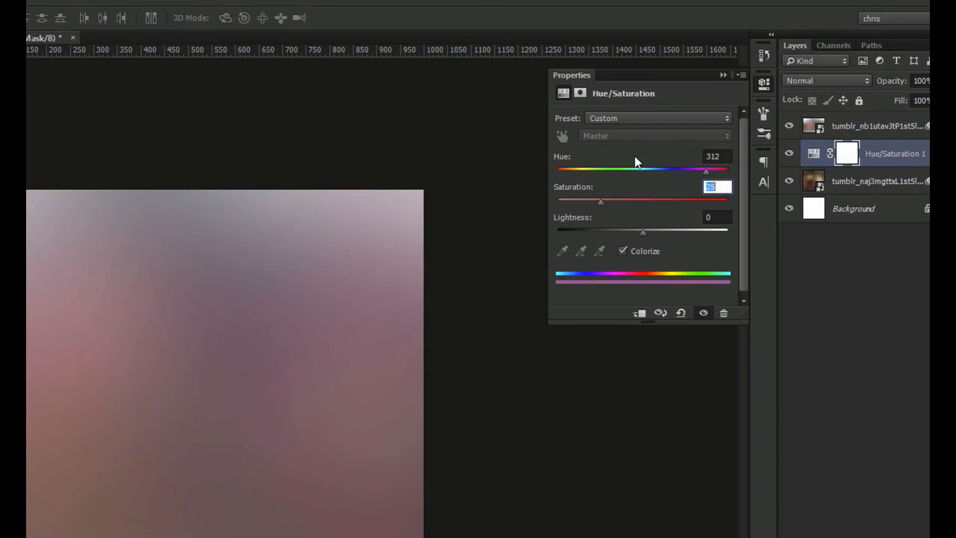
text(59)
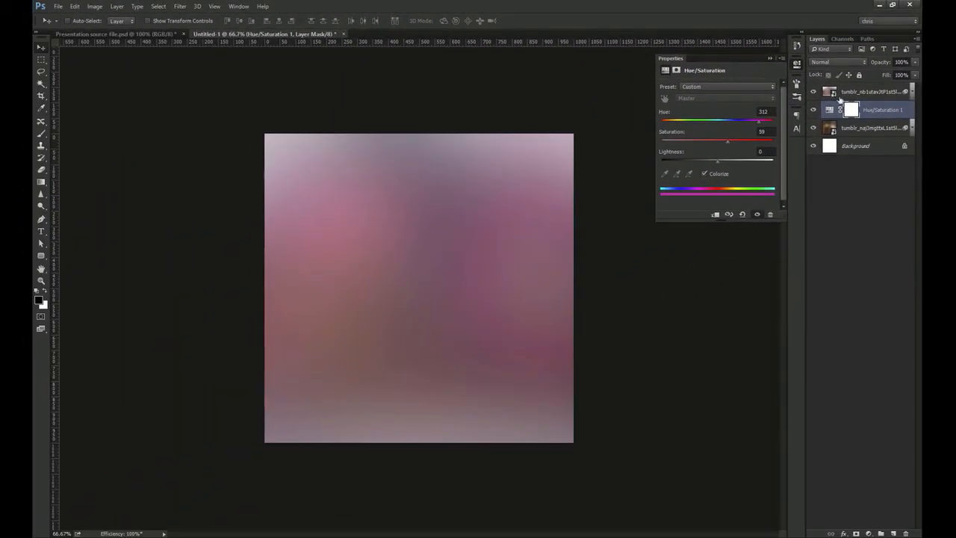
drag(888, 111, 881, 87)
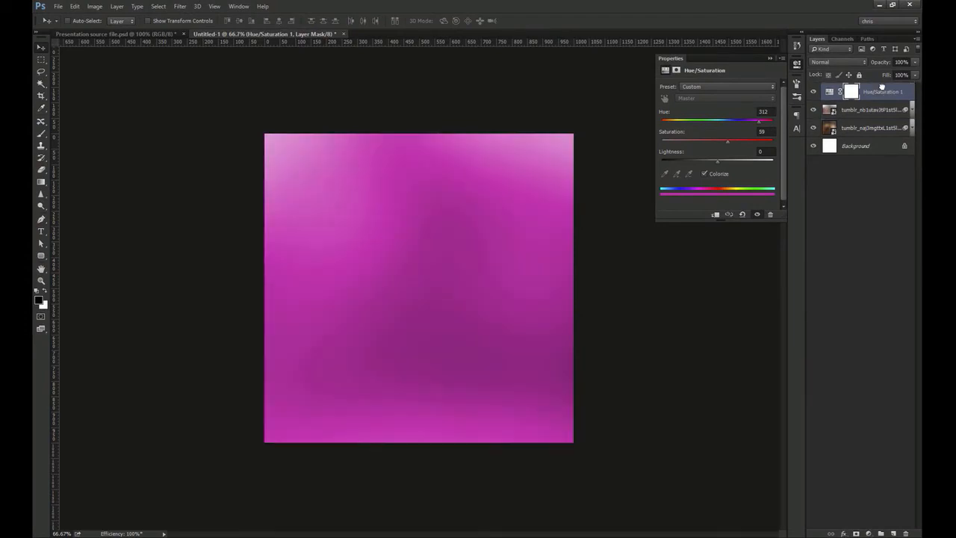
click(797, 64)
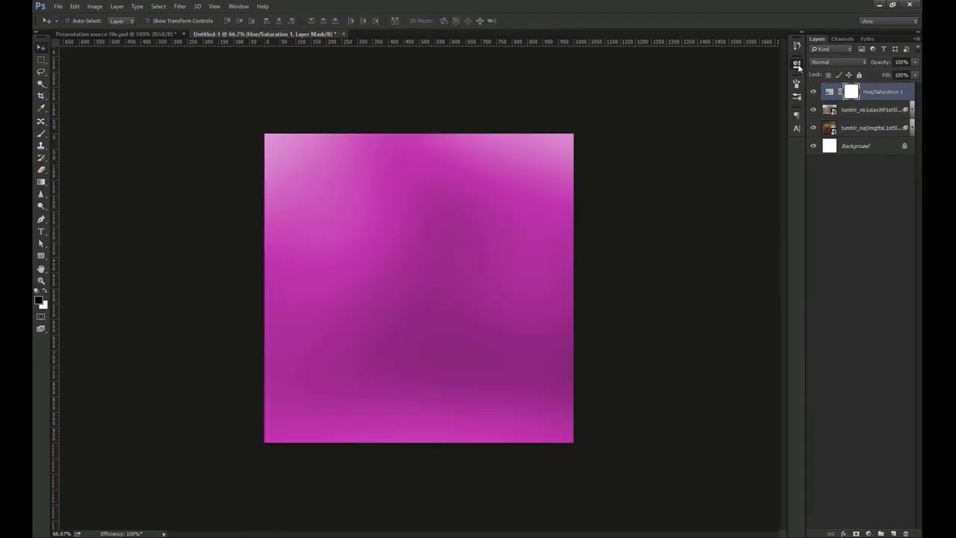
Step: Enlarge the coffee photo layer slightly more with Free Transform to remove pale edge spots
click(864, 133)
key(ctrl+t)
key(Return)
drag(502, 68, 506, 50)
key(Return)
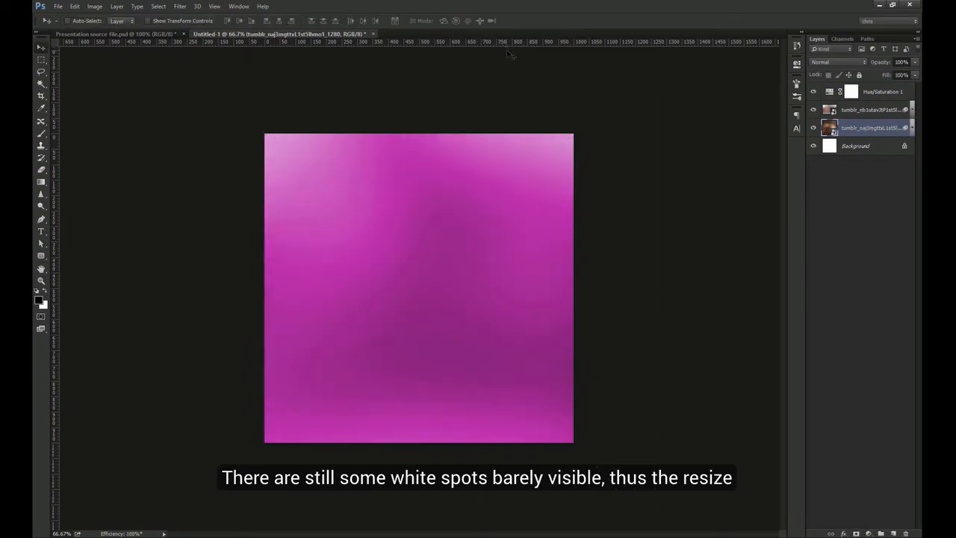
Step: Scale the street café photo layer up slightly from its corner with Free Transform
click(860, 110)
key(ctrl+t)
key(Return)
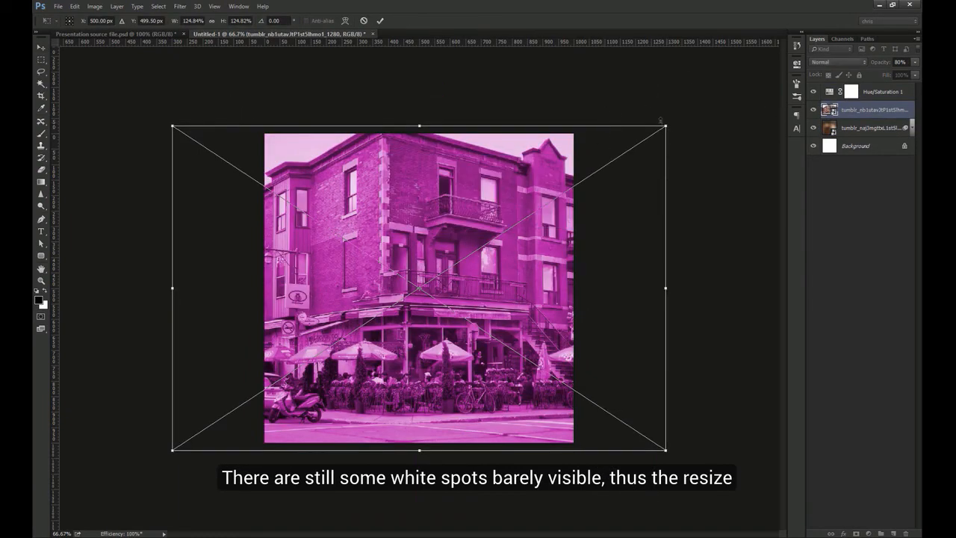
drag(666, 125, 684, 112)
key(Return)
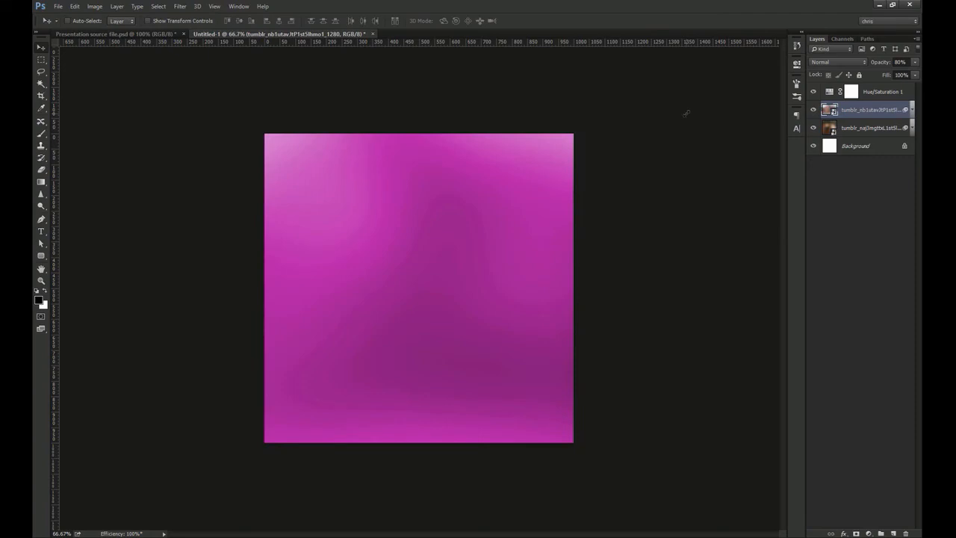
Step: Start a rounded rectangle on the canvas with a width and height of 512 px
key(ctrl+plus)
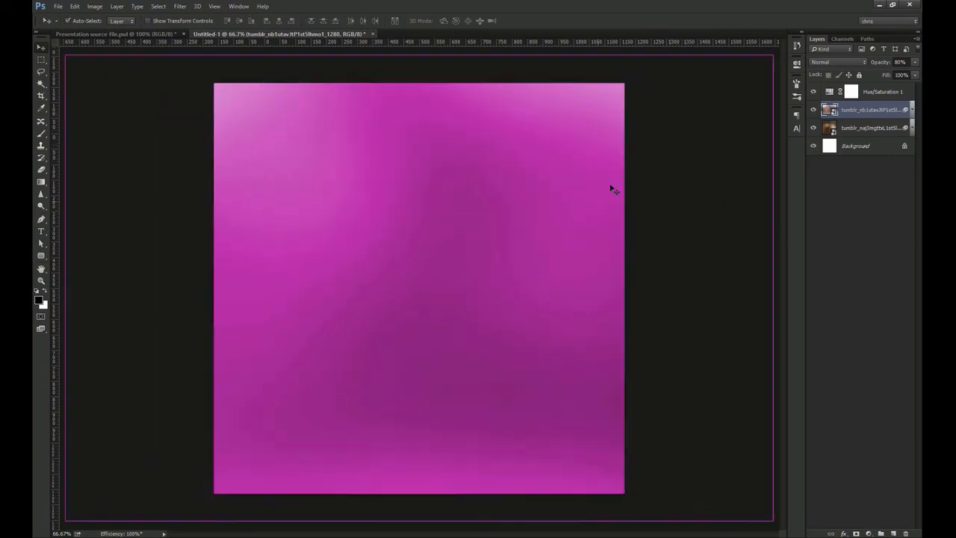
key(ctrl+plus)
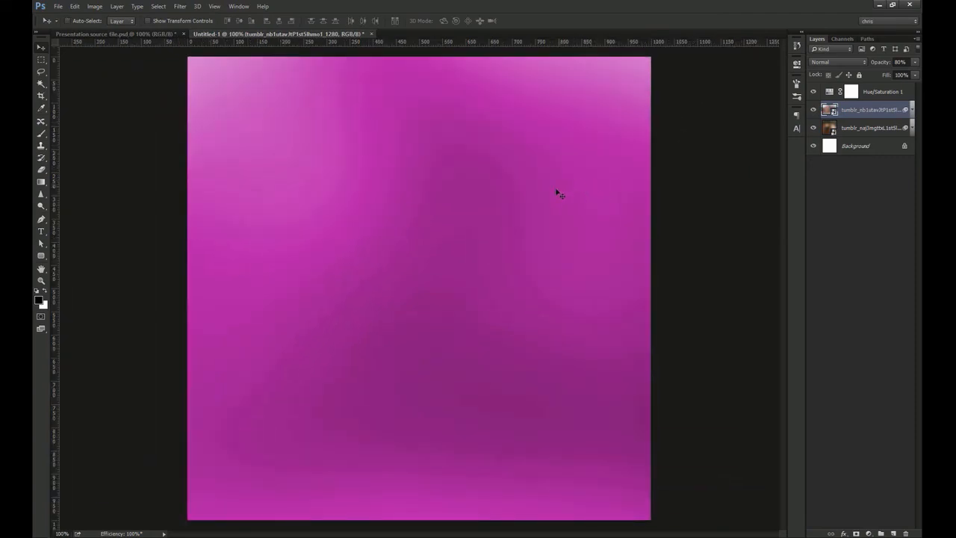
key(u)
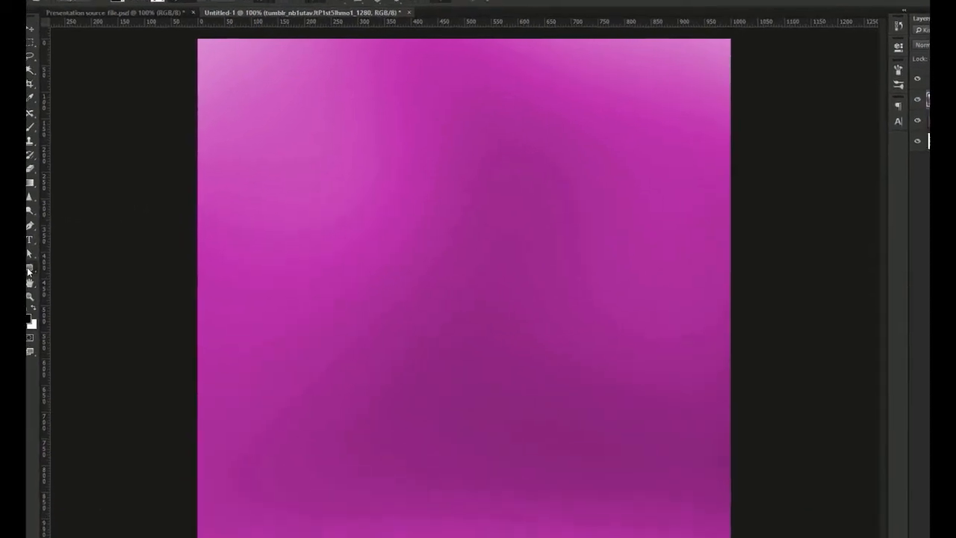
right_click(29, 270)
click(64, 276)
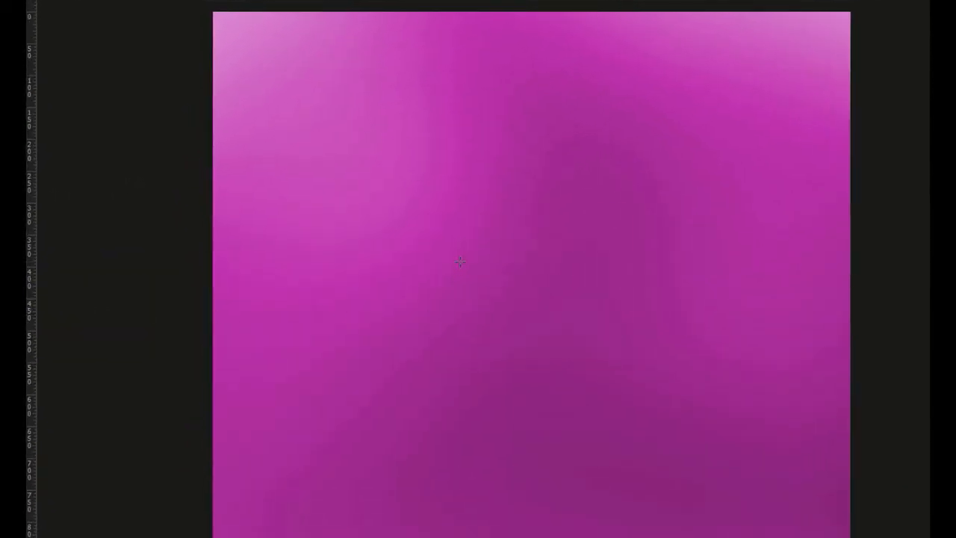
click(460, 261)
text(51)
key(Tab)
key(shift+Tab)
text(512)
key(Tab)
text(512)
Step: Give all four corners of the rounded rectangle a 90 px radius and create the shape
key(Tab)
text(90)
key(Tab)
text(90)
key(Tab)
text(90)
key(Tab)
text(90)
key(Return)
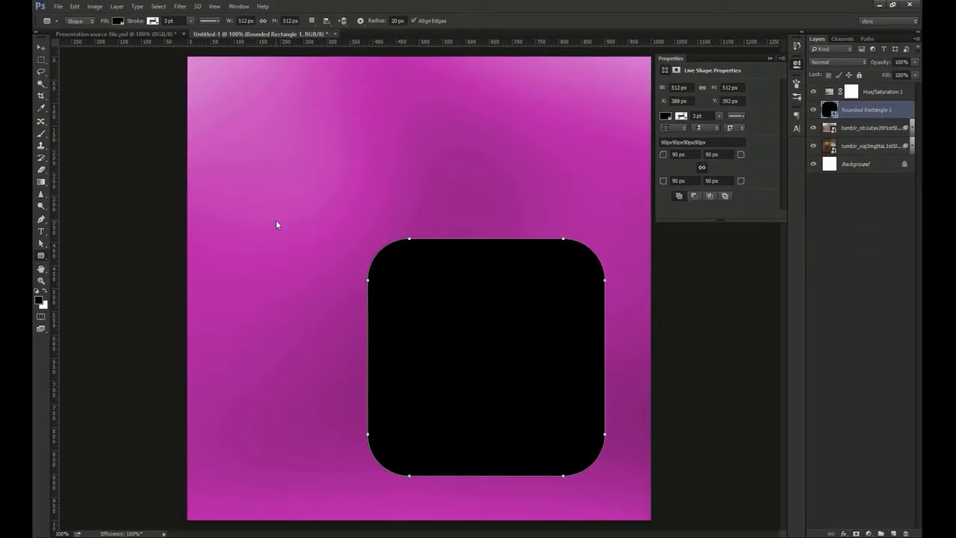
Step: Center the rounded rectangle horizontally and vertically on the canvas, clear the selection and close the shape properties
key(v)
key(ctrl+a)
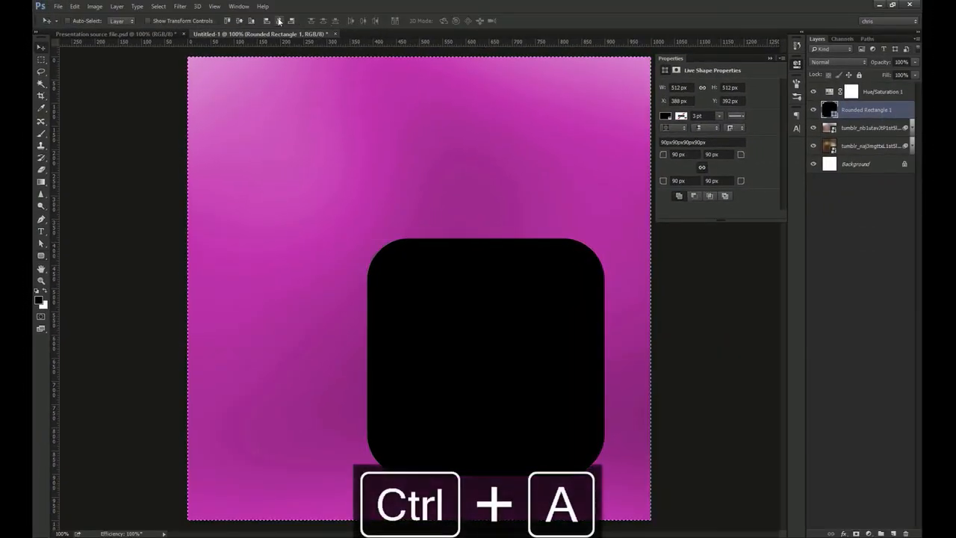
click(238, 21)
click(238, 21)
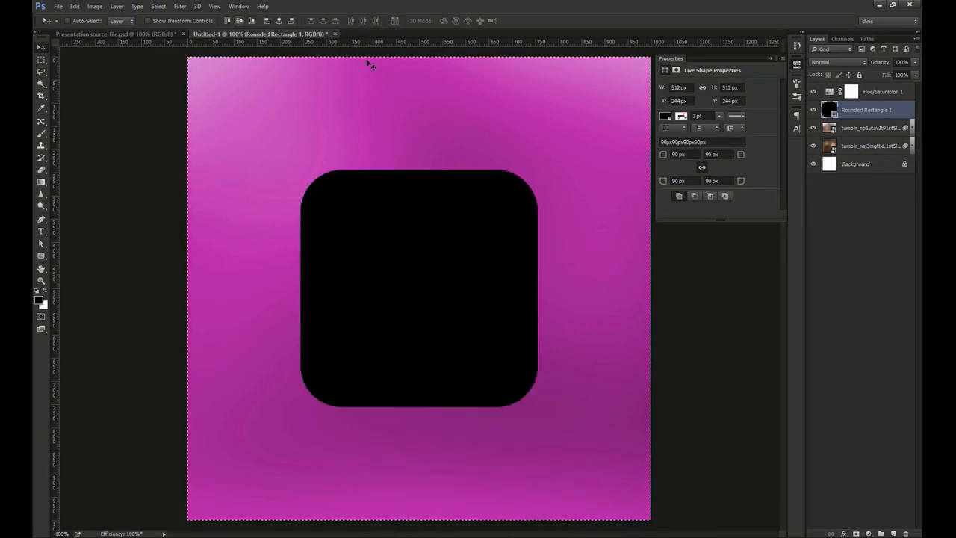
key(ctrl+d)
click(796, 65)
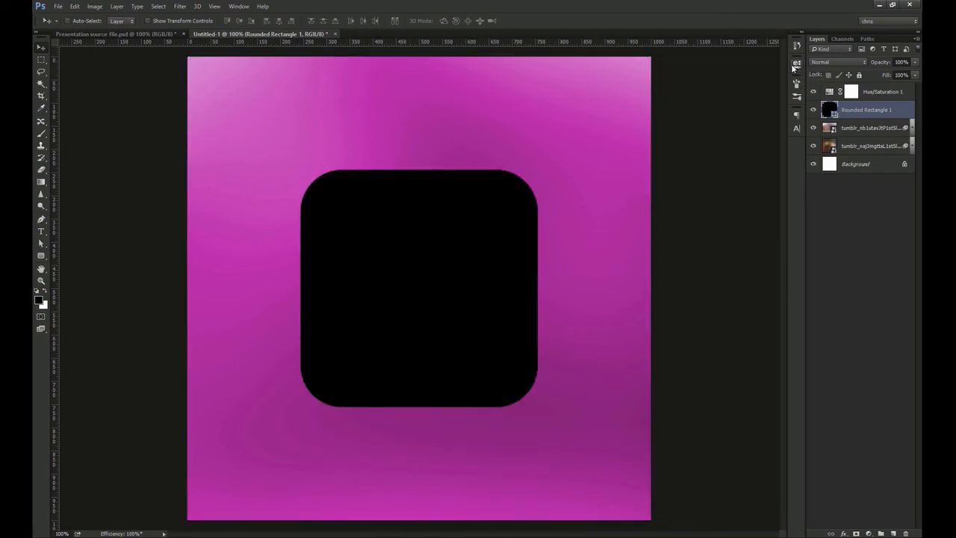
Step: Add Bevel & Emboss to the rounded rectangle with size 32 px, soften 11 px and global light off
click(843, 533)
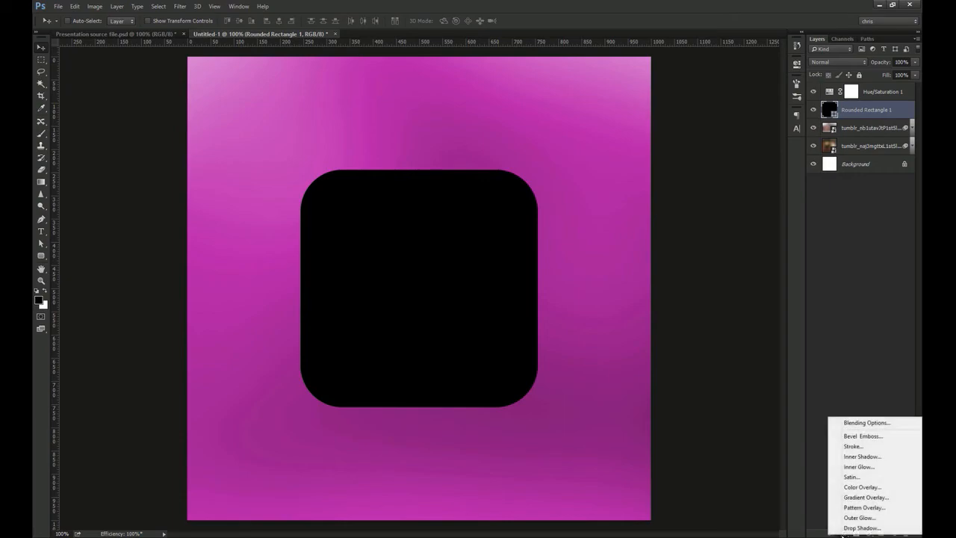
click(866, 436)
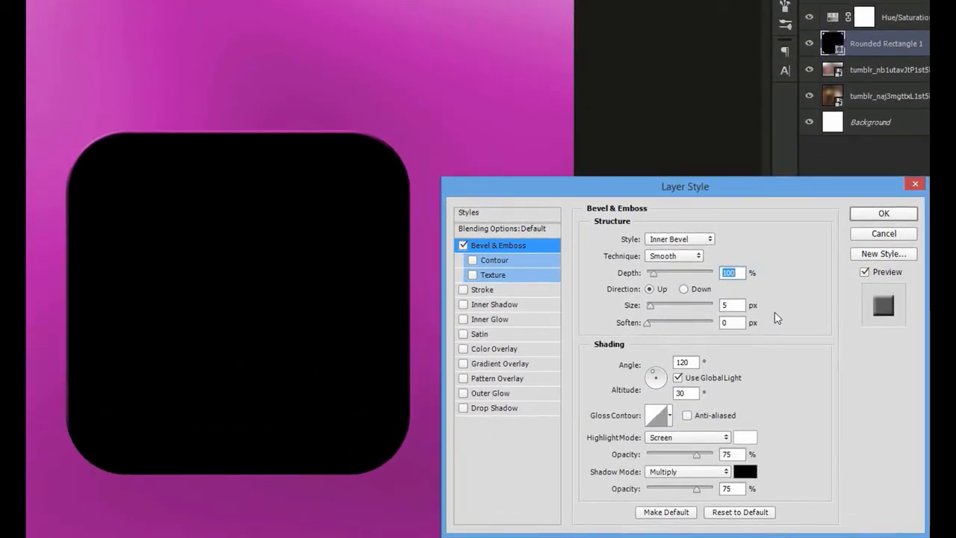
drag(709, 187, 702, 142)
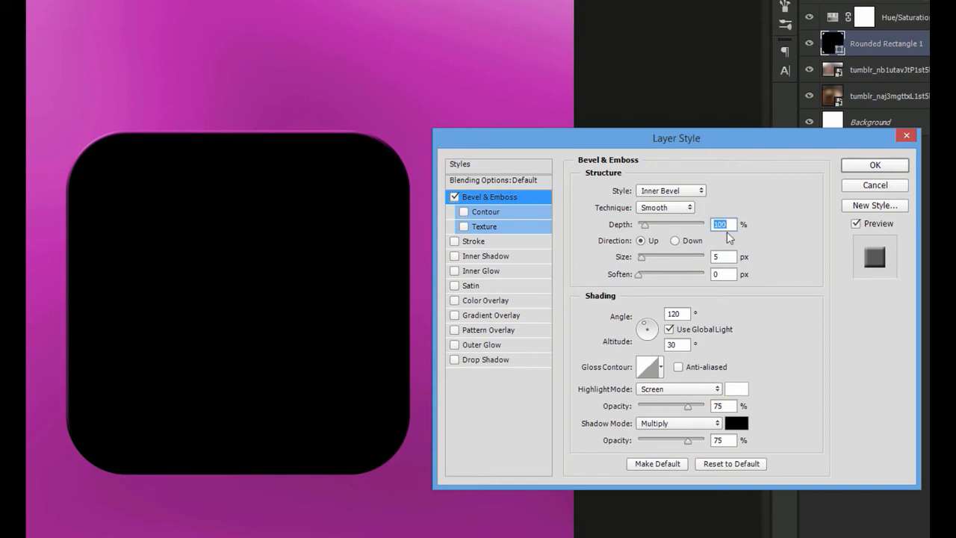
double_click(728, 256)
text(32)
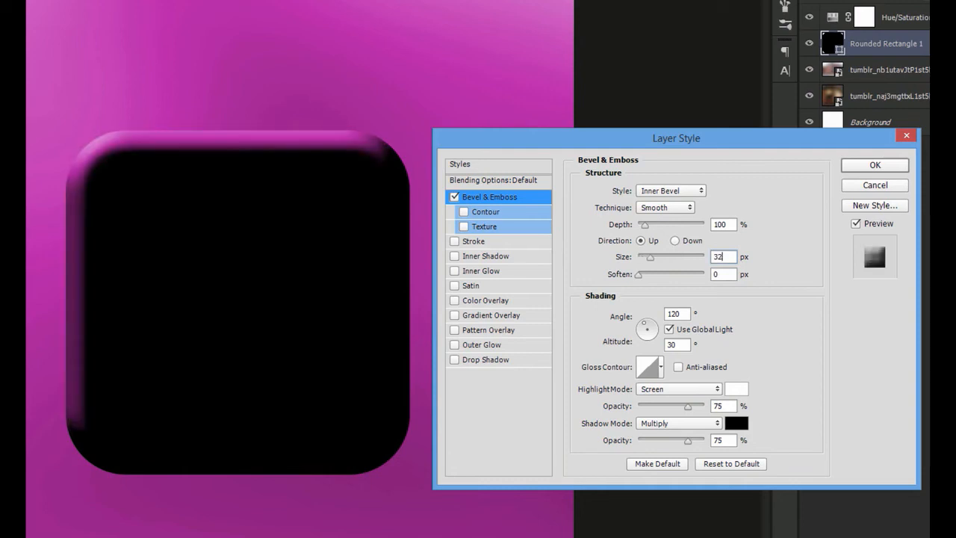
double_click(722, 274)
text(11)
click(681, 335)
Step: Keep the bevel highlight color white and set the shadow color to 818181 with an opacity of 24%
click(733, 389)
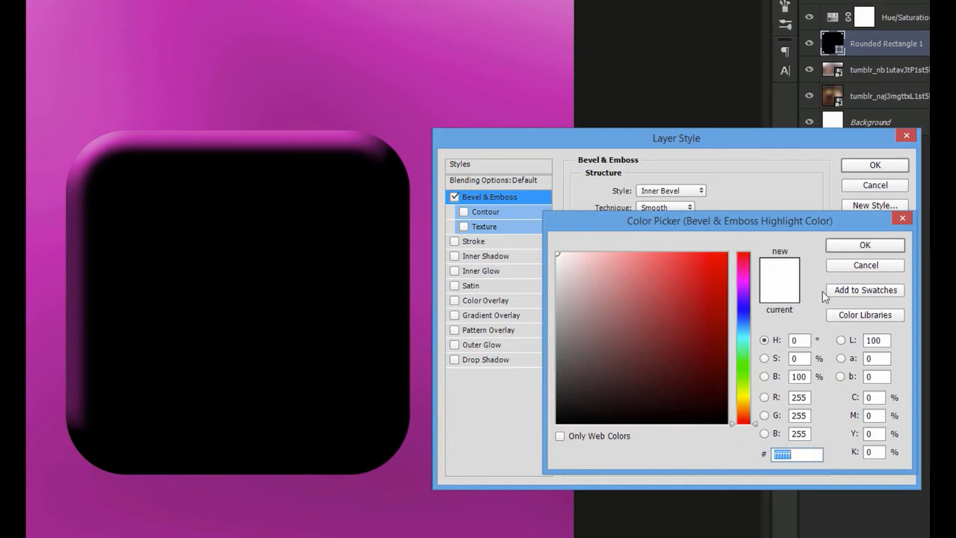
click(855, 251)
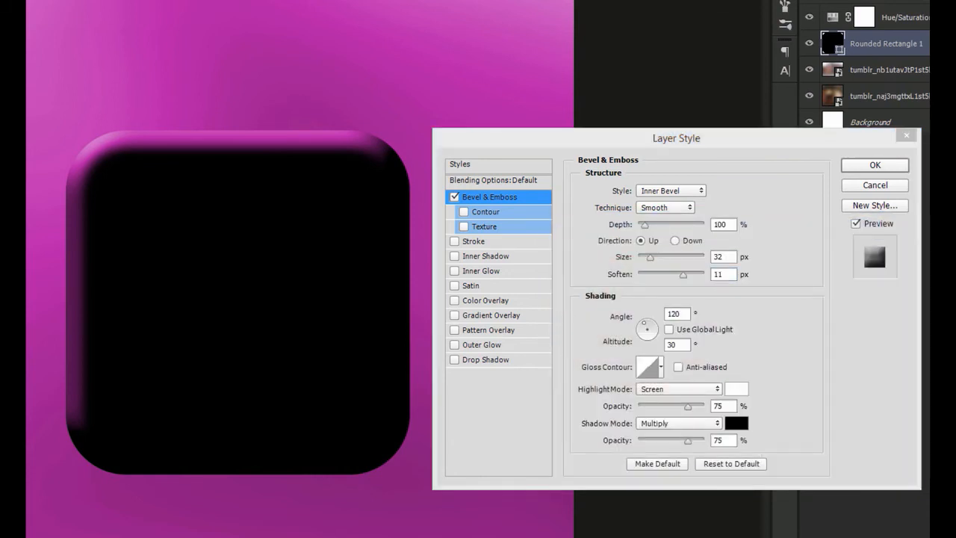
click(733, 425)
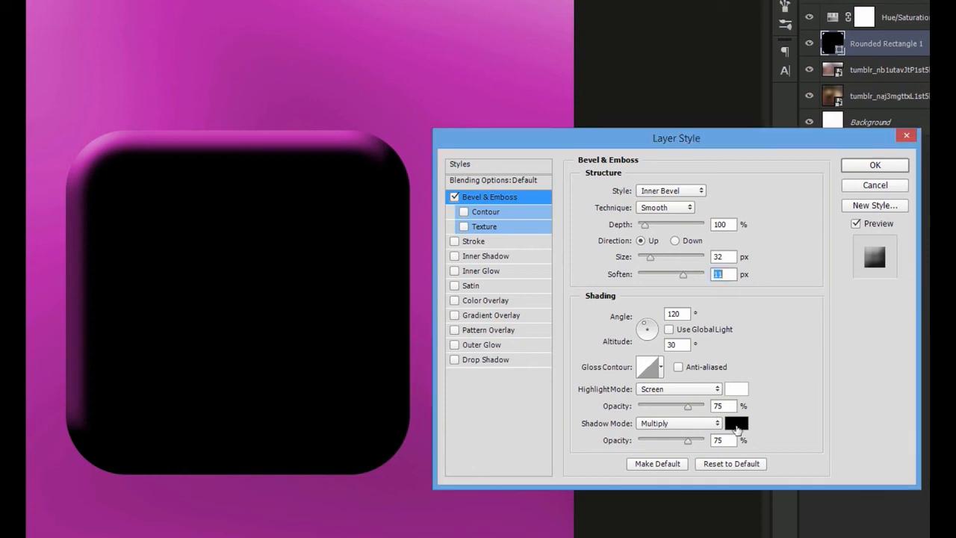
click(737, 424)
text(81)
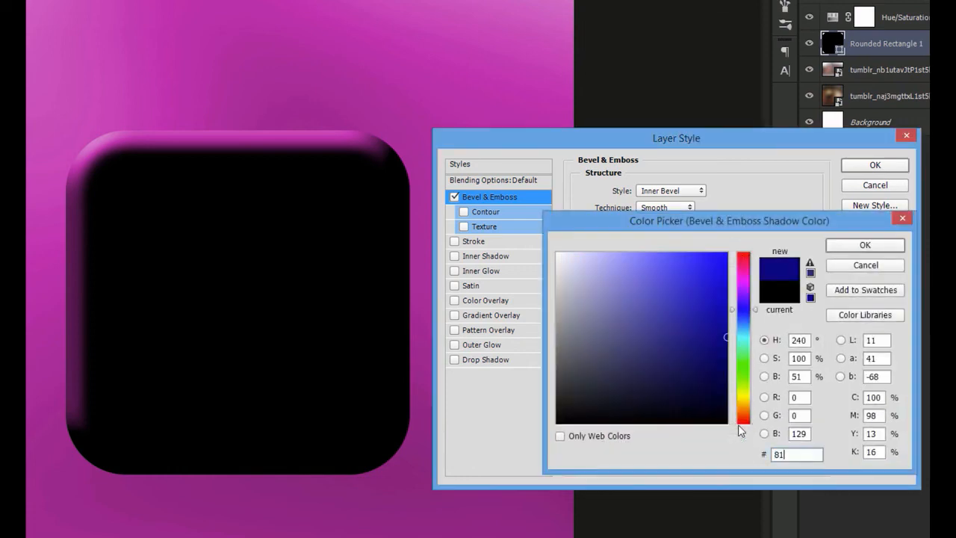
text(8181)
click(860, 246)
click(733, 440)
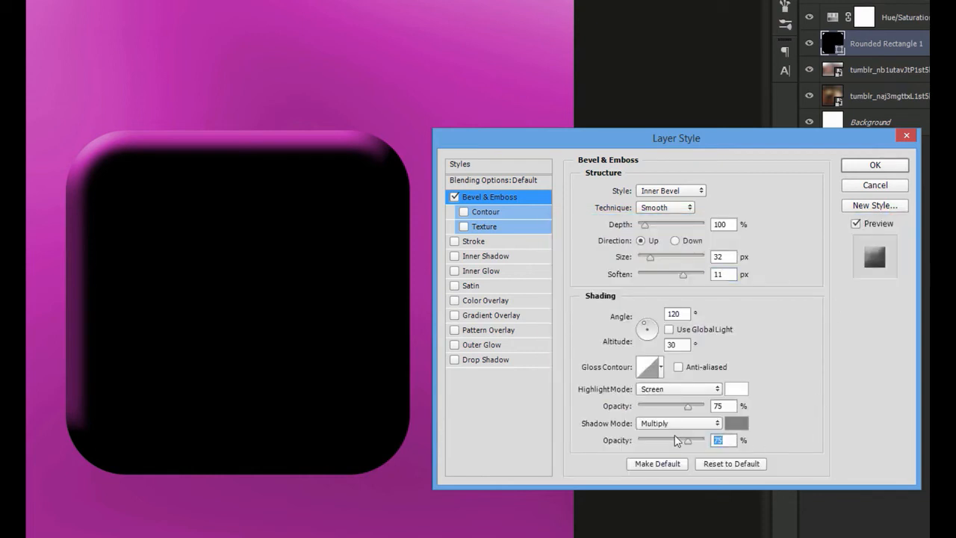
text(24)
Step: Add a 3 px stroke inside the rounded rectangle in color e3e3e3
click(473, 245)
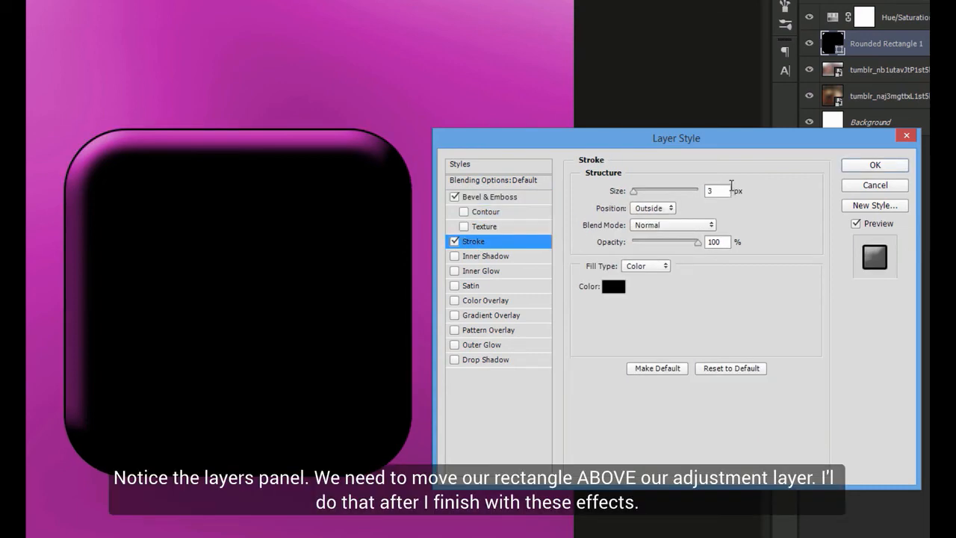
double_click(712, 190)
click(655, 208)
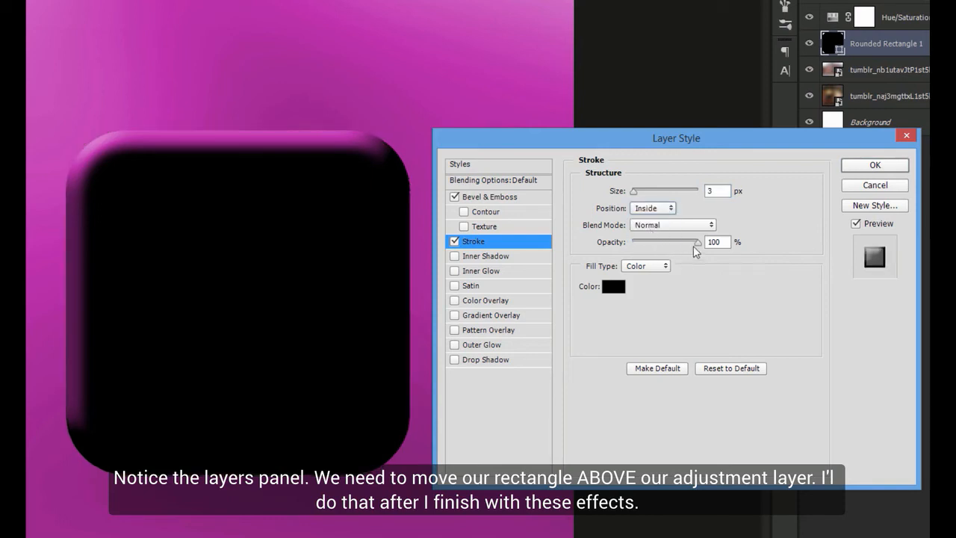
click(614, 287)
text(e3e3e3)
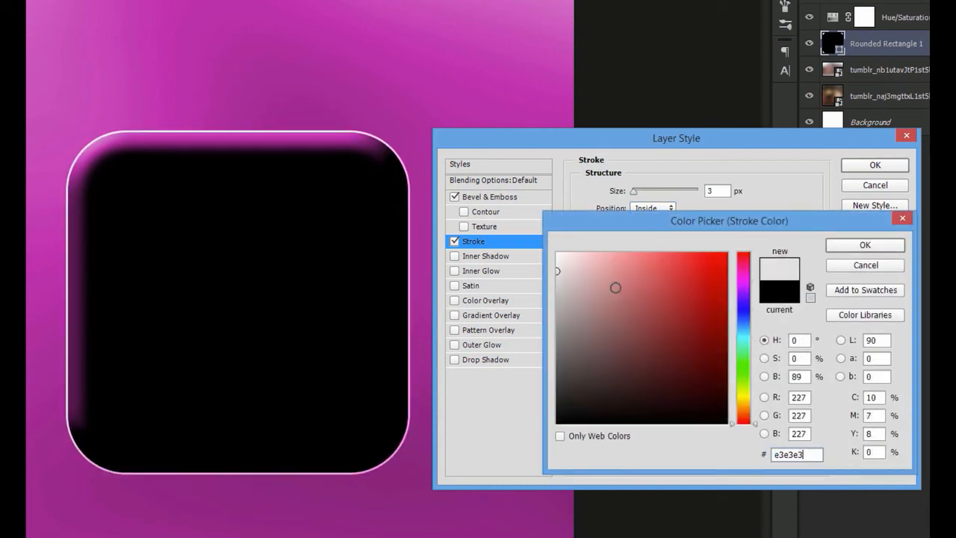
key(Return)
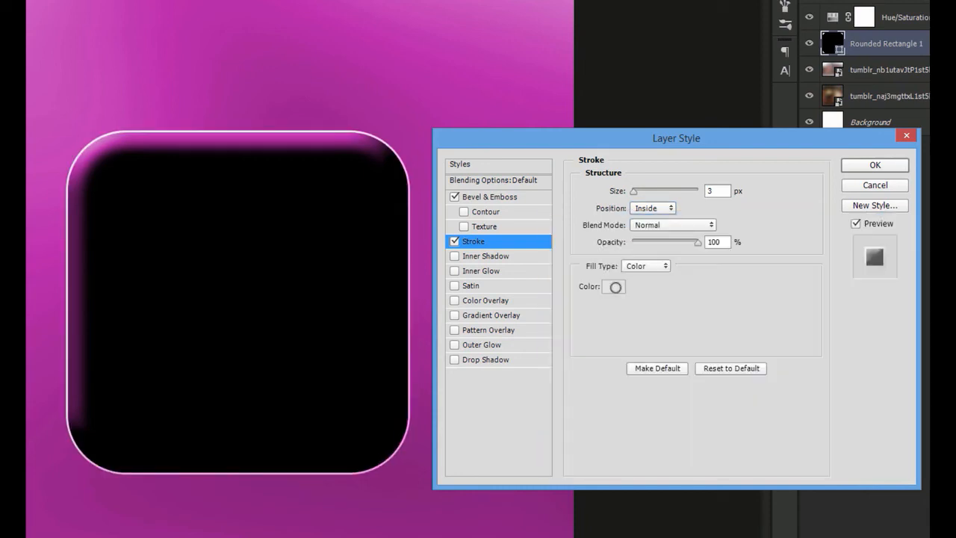
Step: Add a Gradient Overlay to the rounded rectangle and set its black color stop to 747474
click(485, 316)
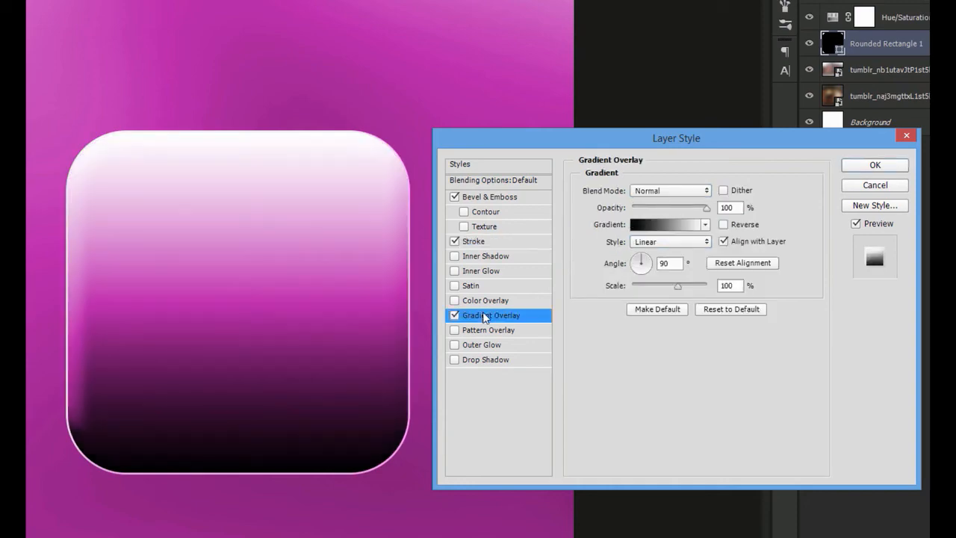
click(676, 226)
double_click(518, 394)
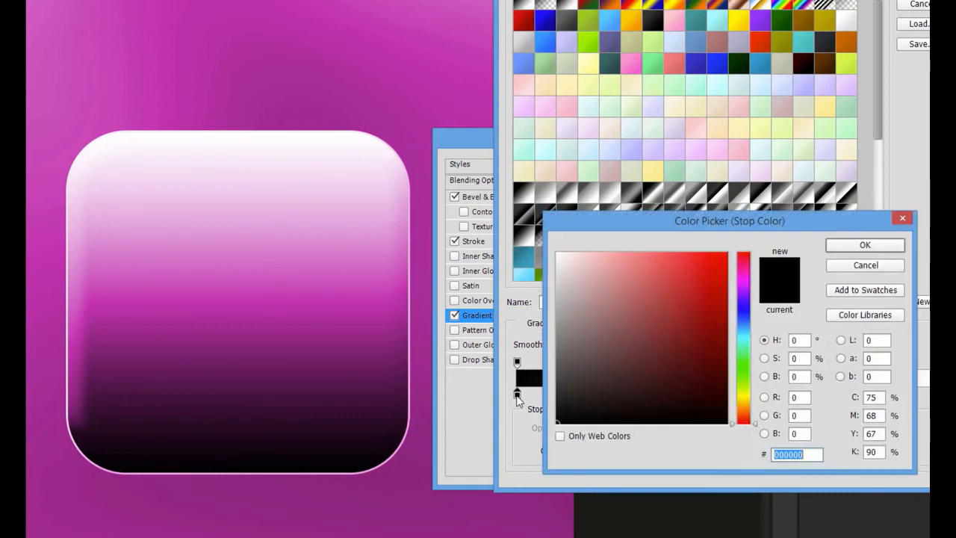
text(74)
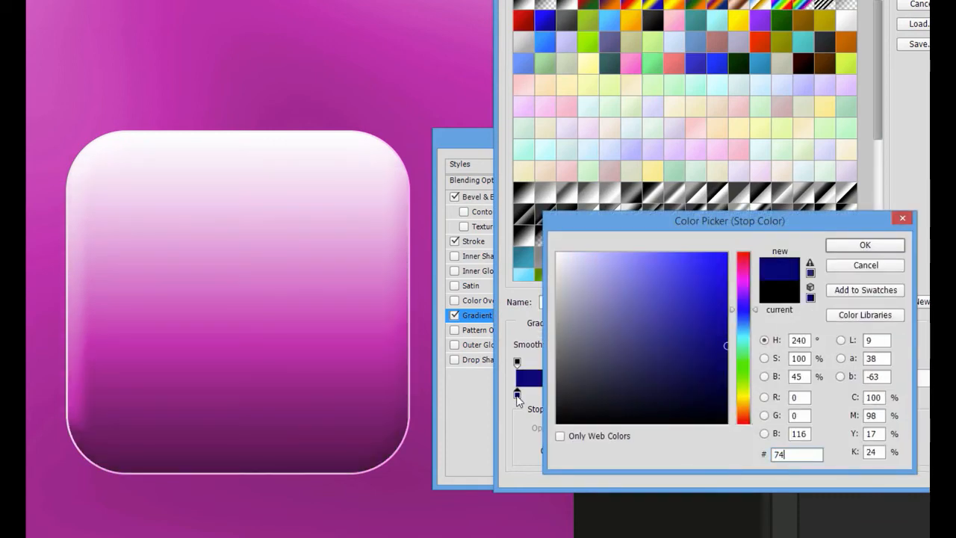
text(7474)
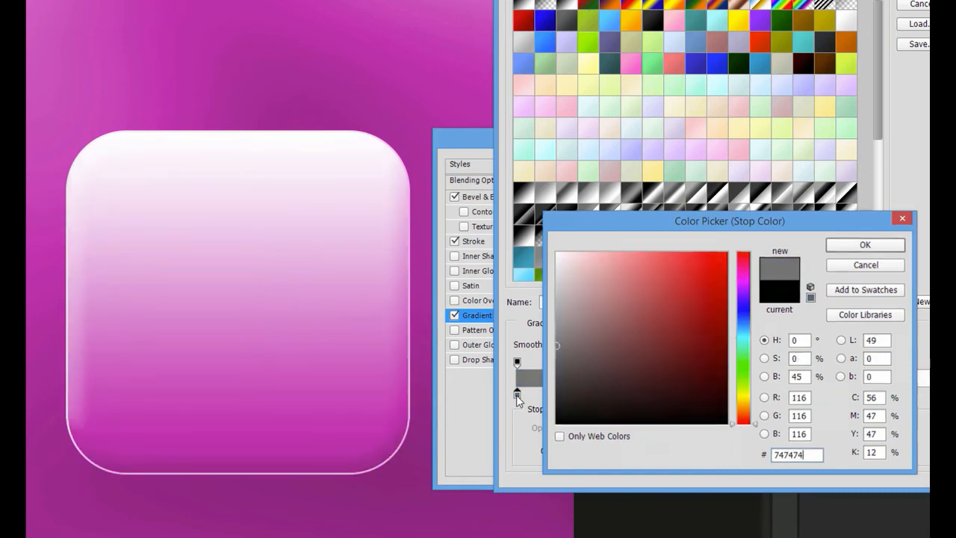
key(Return)
Step: Set the gradient's white color stop to ddd and apply the layer style
double_click(937, 393)
text(ddd)
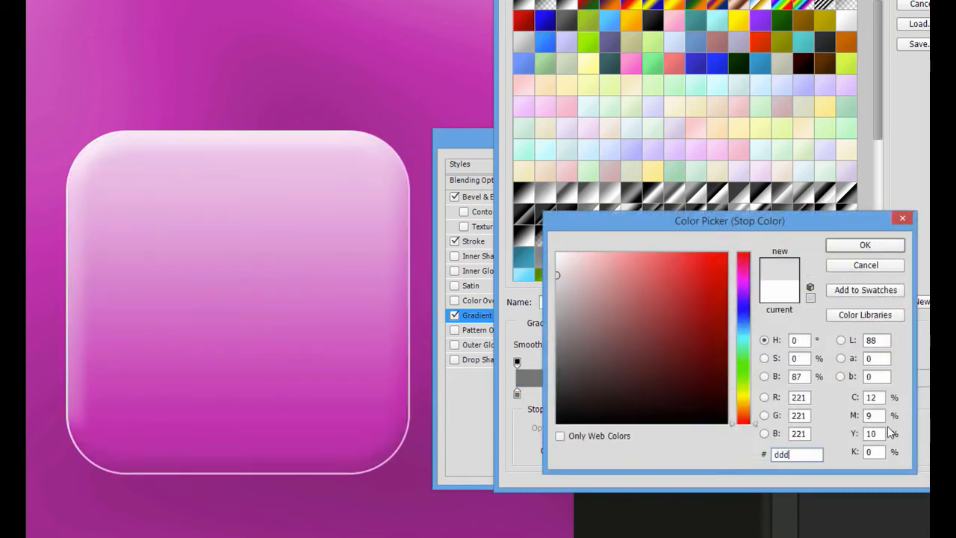
key(Return)
key(Return)
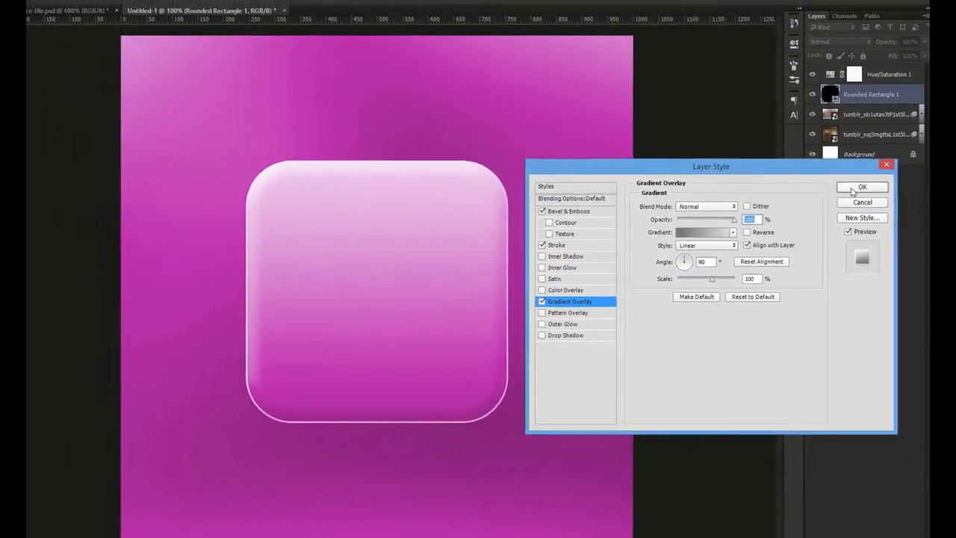
click(853, 191)
Step: Collapse the rounded rectangle's effects list and move the layer above the Hue/Saturation 1 adjustment layer
click(921, 94)
drag(896, 95, 883, 62)
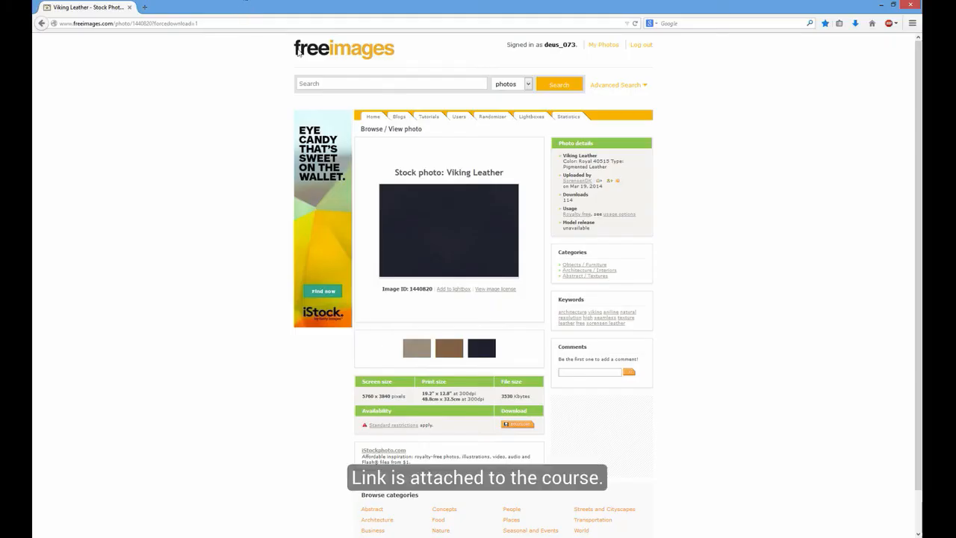
Step: Switch to the browser, open the full-size Viking Leather stock photo on freeimages.com and examine the texture
click(453, 249)
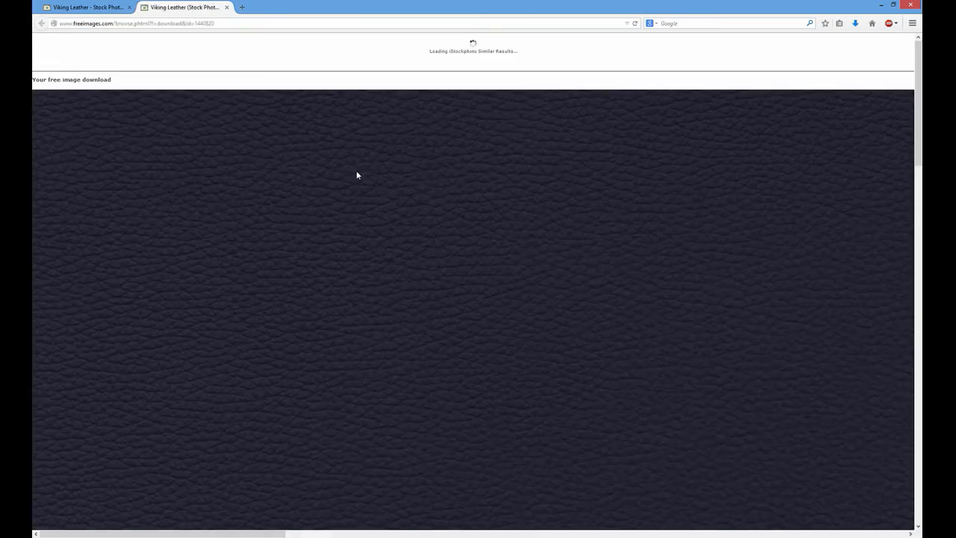
scroll(450, 330, down, 5)
scroll(449, 330, up, 2)
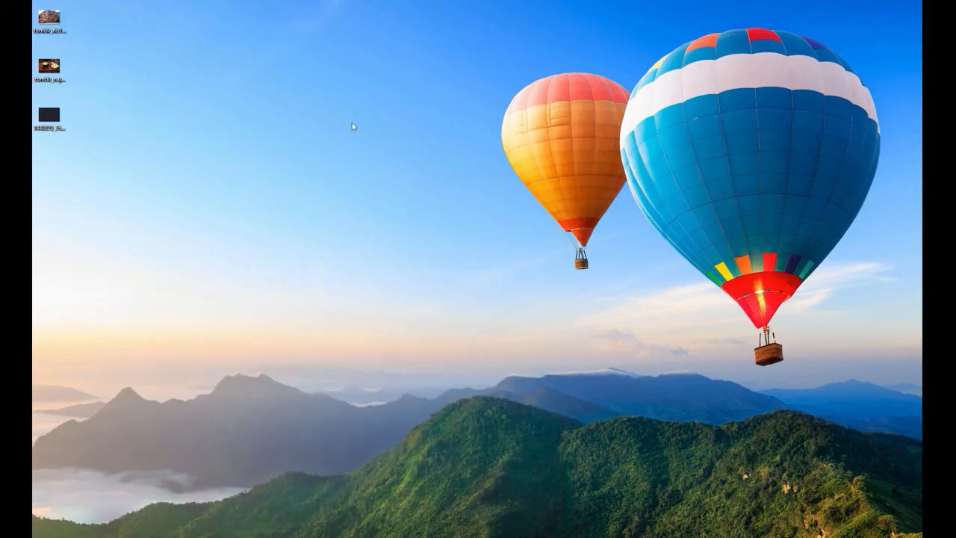
Step: Place the leather texture file from the desktop into the Photoshop document, covering the lower half of the canvas
drag(49, 116, 478, 269)
drag(556, 223, 563, 368)
key(Return)
mouse_move(487, 339)
mouse_down()
mouse_move(486, 324)
mouse_move(487, 352)
mouse_move(487, 339)
mouse_up()
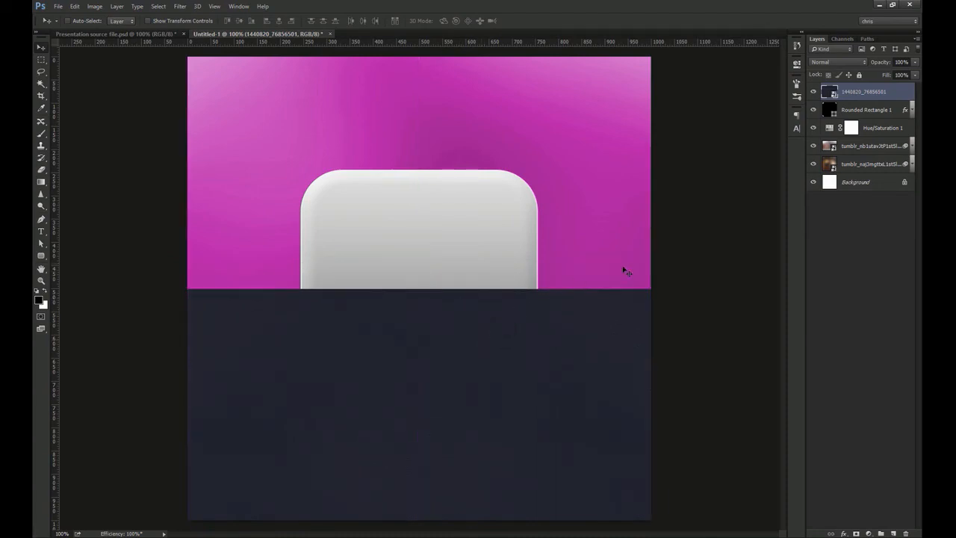
Step: Mask the leather layer to the rounded rectangle's outline and check the masked edge up close
ctrl+click(828, 110)
click(857, 533)
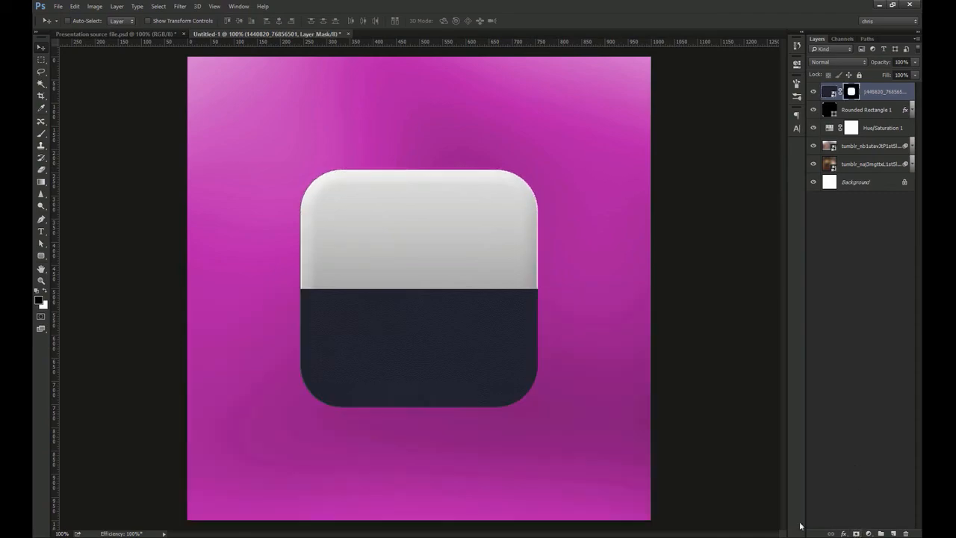
key(z)
drag(374, 425, 413, 444)
key(v)
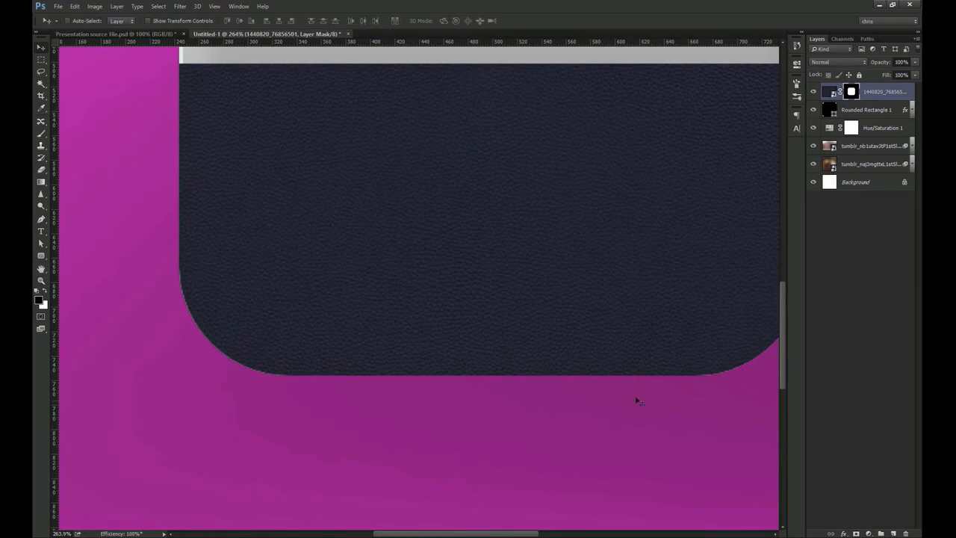
key(ctrl+1)
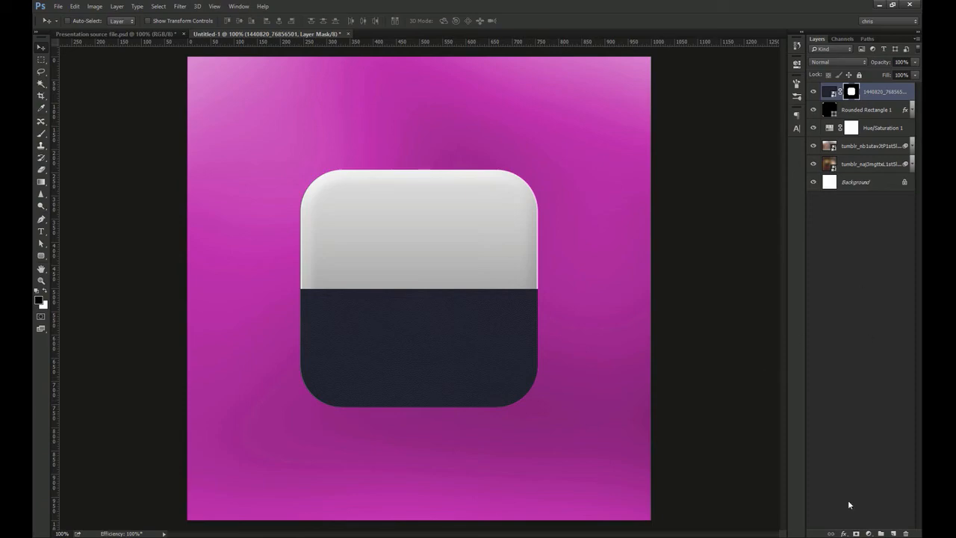
Step: Add Bevel & Emboss with Contour to the leather layer, with depth 10%, size 5 px, global light off and highlight opacity 45%
click(842, 533)
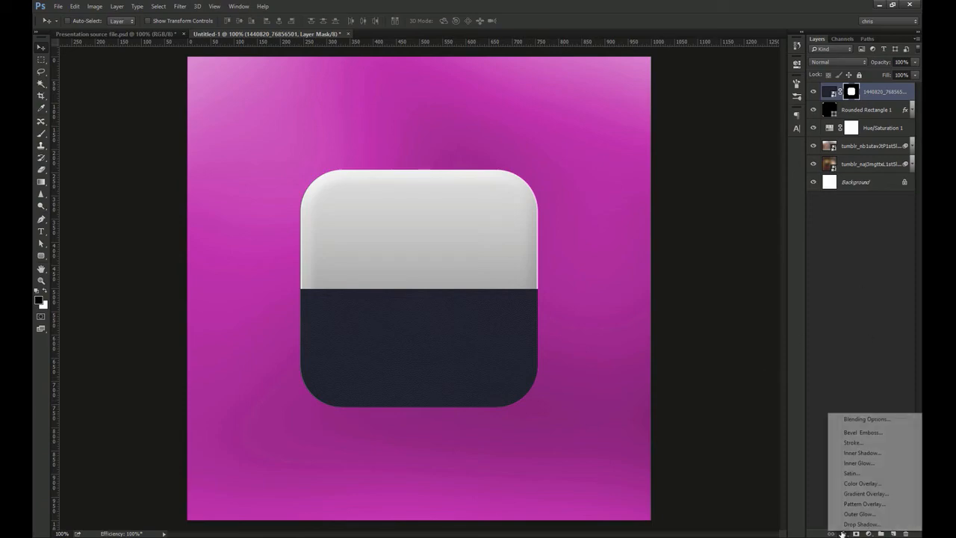
click(869, 433)
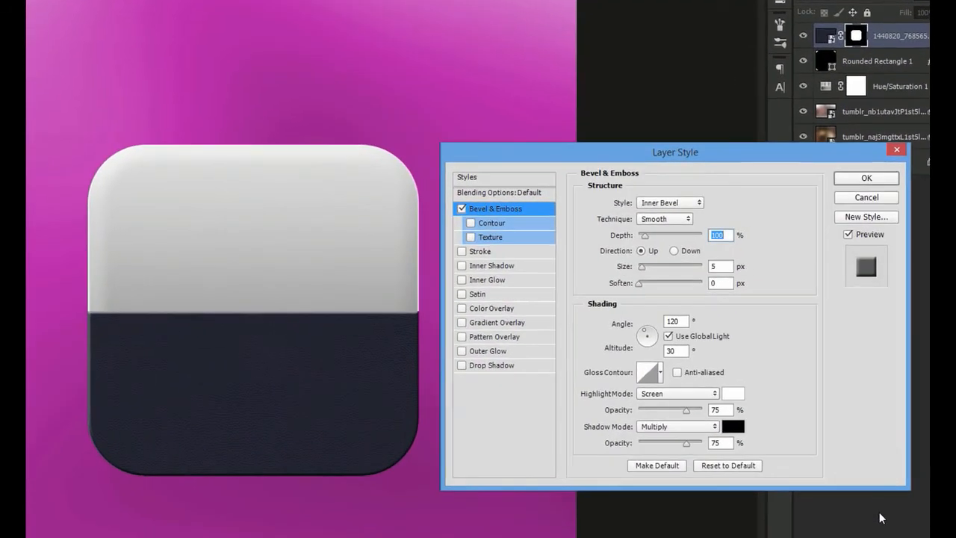
click(493, 223)
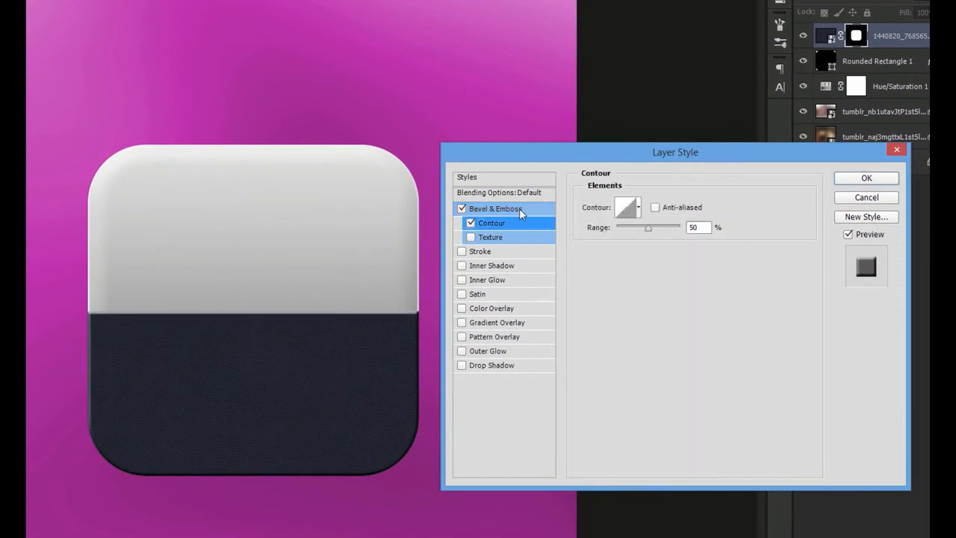
click(519, 208)
click(731, 234)
key(BackSpace)
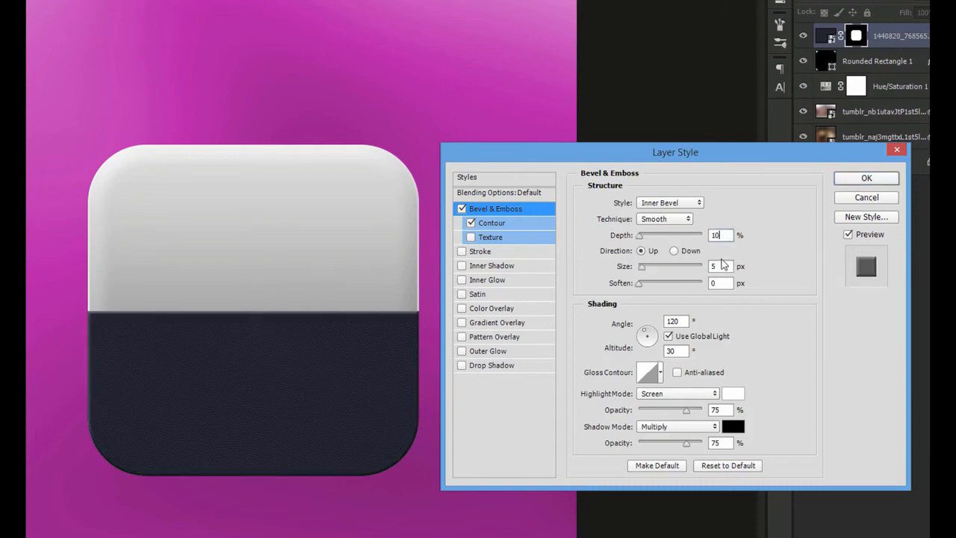
click(723, 269)
drag(686, 409, 663, 409)
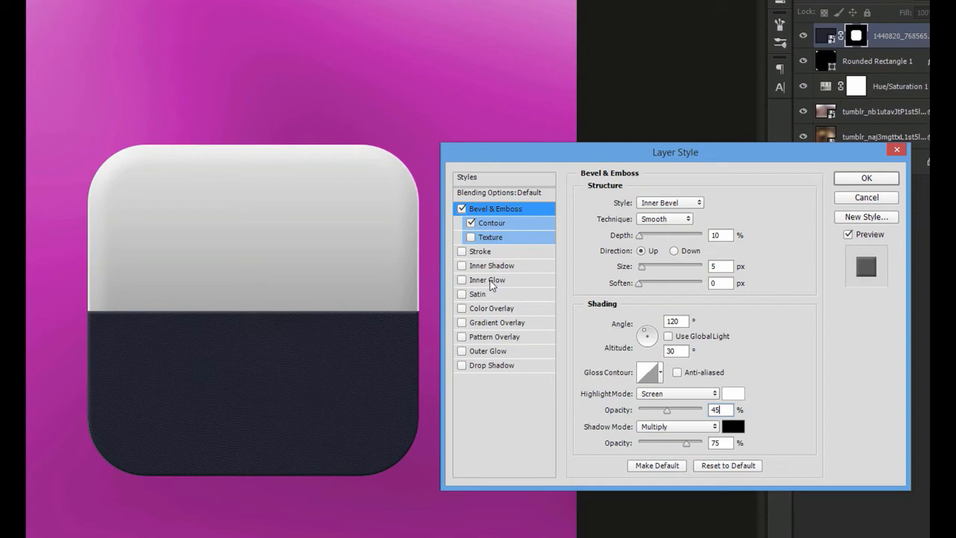
Step: Add a white Inner Glow to the leather layer at 15% opacity, with source Center and size 207 px
click(493, 282)
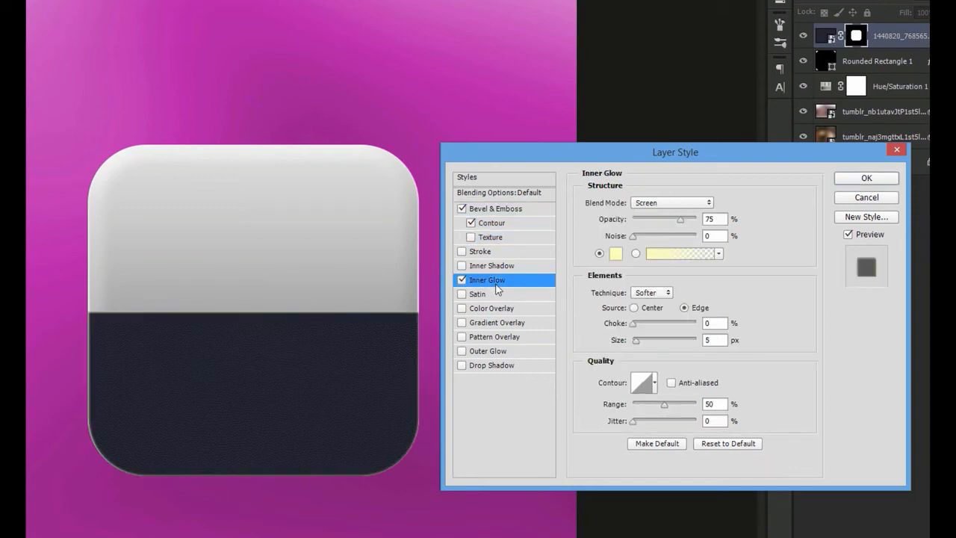
double_click(719, 218)
text(15)
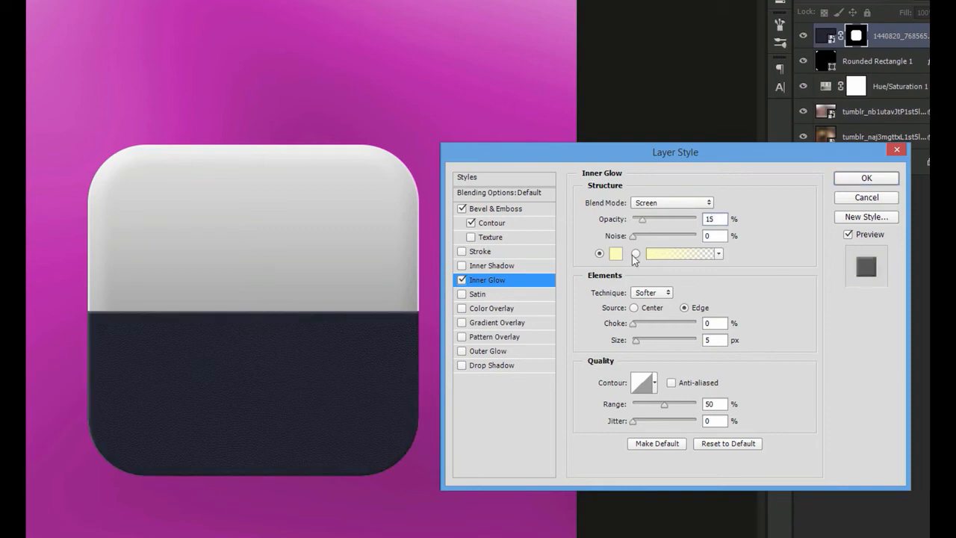
click(617, 255)
drag(608, 262, 490, 220)
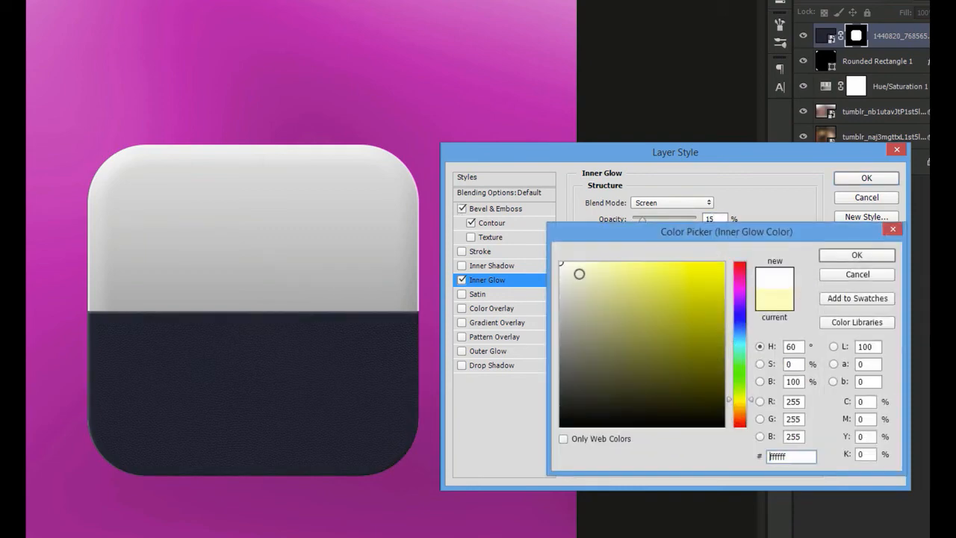
key(Return)
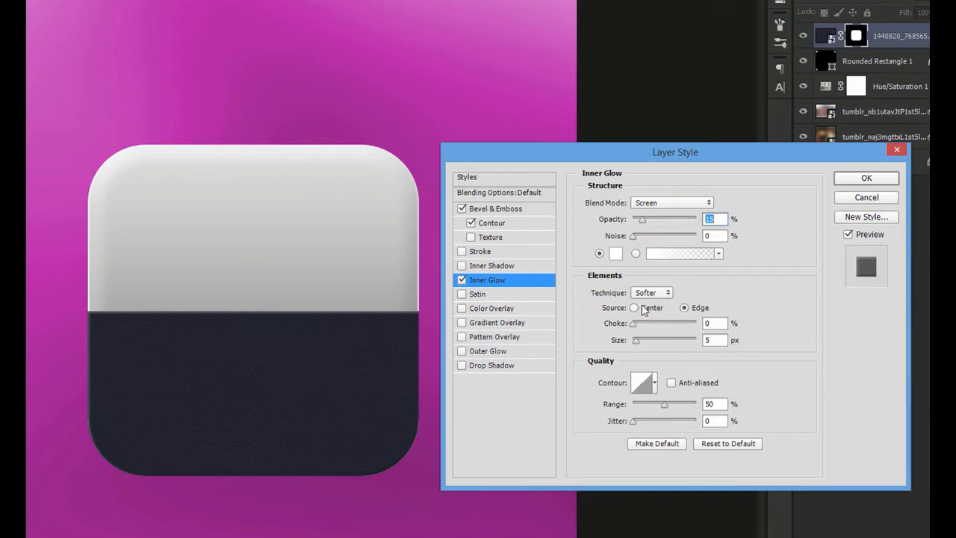
click(640, 309)
click(714, 337)
text(207)
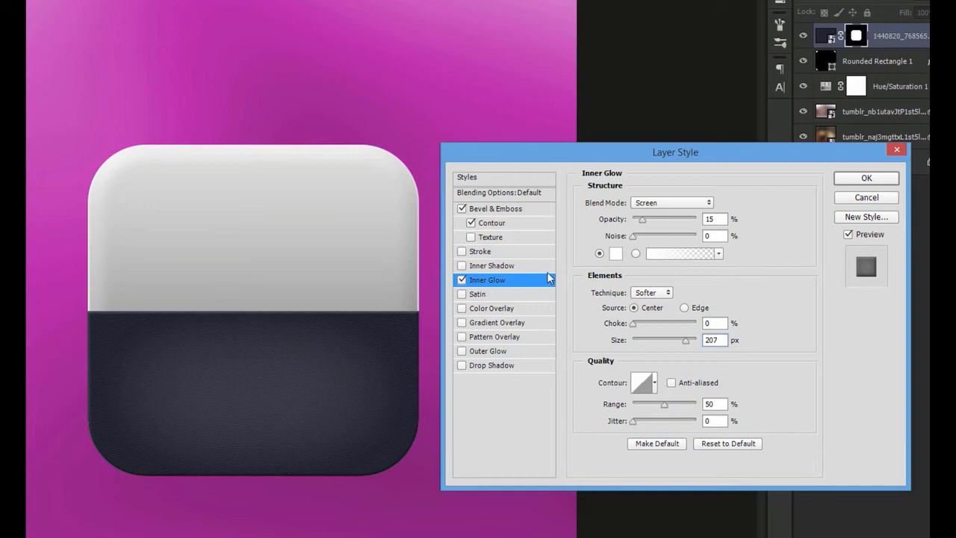
Step: Add Satin to the leather layer with angle 0°, distance 9 px, size 103 px and Invert off
click(503, 295)
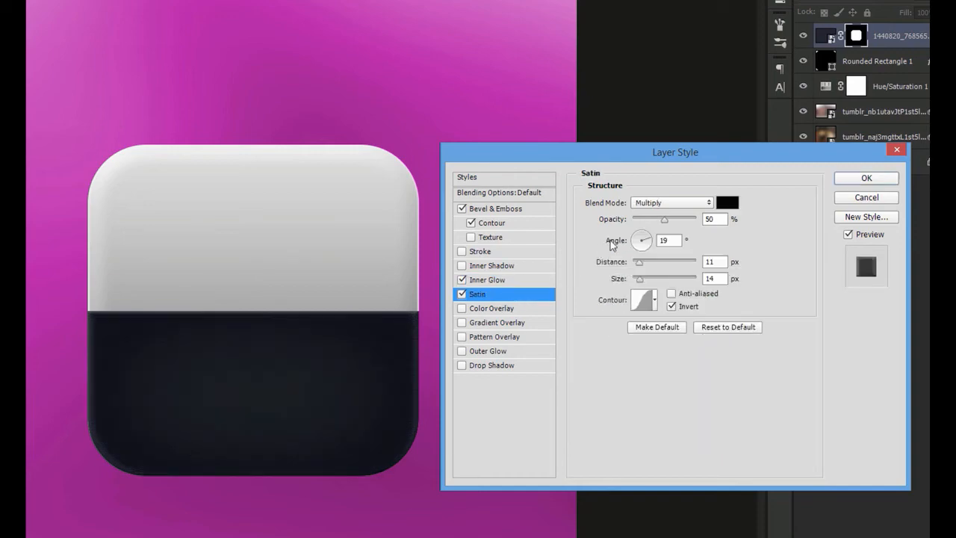
double_click(672, 241)
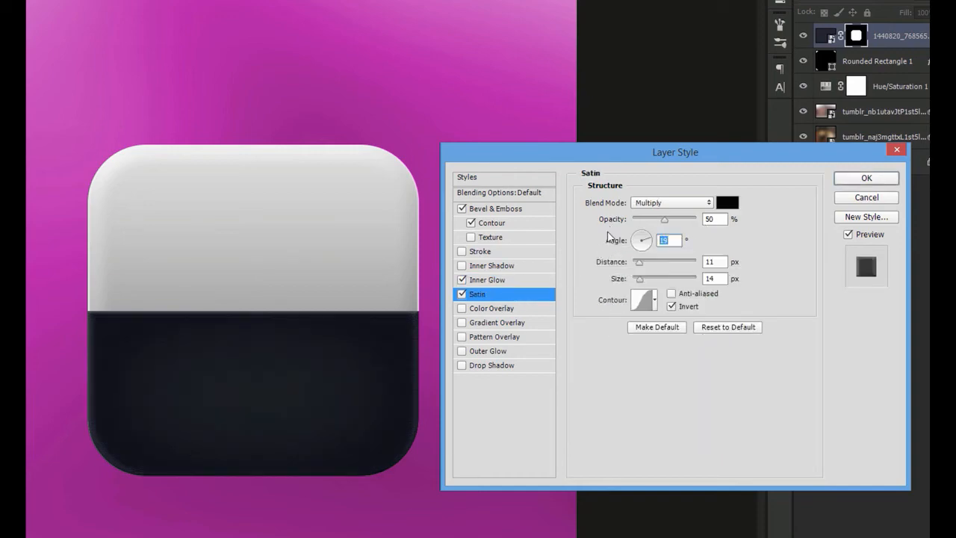
text(0)
key(BackSpace)
key(Tab)
text(9)
key(Tab)
text(1)
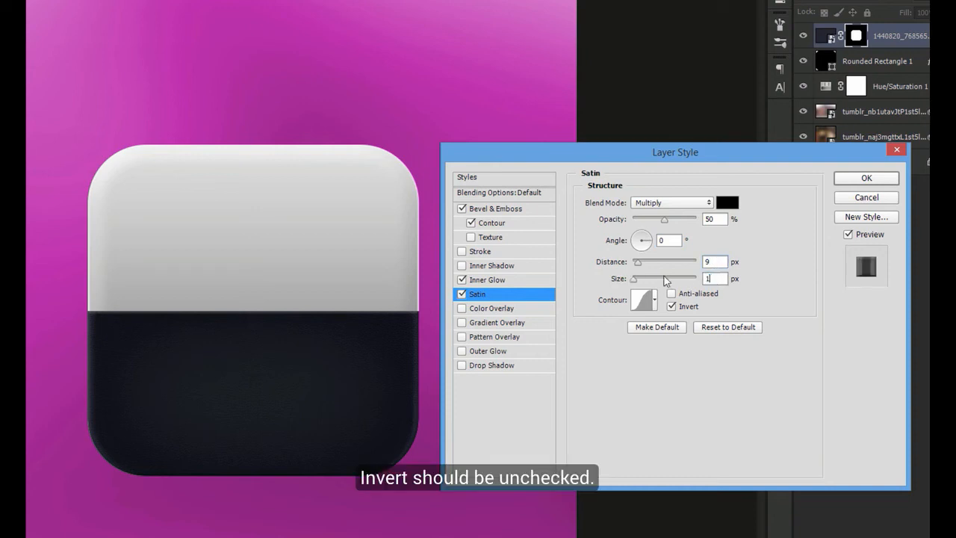
text(03)
click(672, 306)
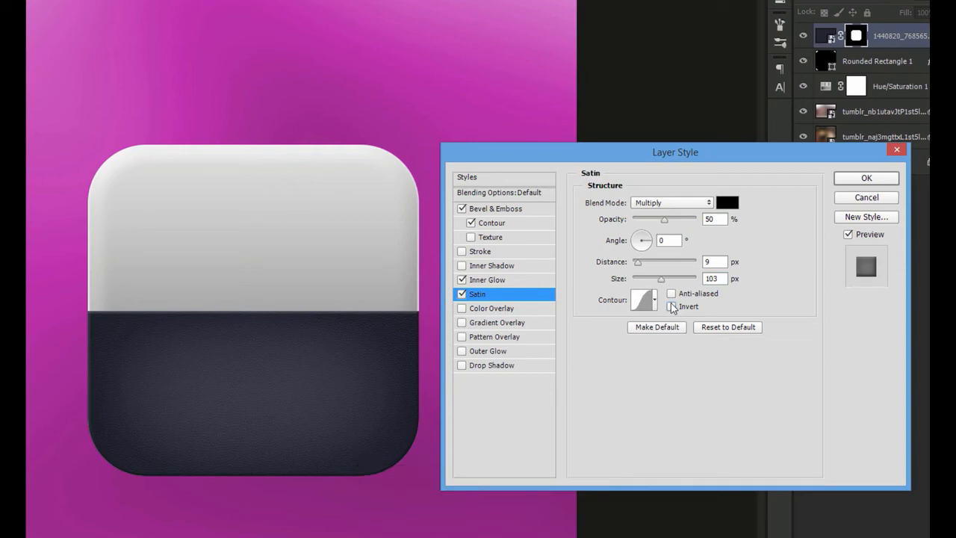
Step: Add a white (#ffffff) Drop Shadow to the leather layer in Normal blend mode at 43% opacity
click(518, 365)
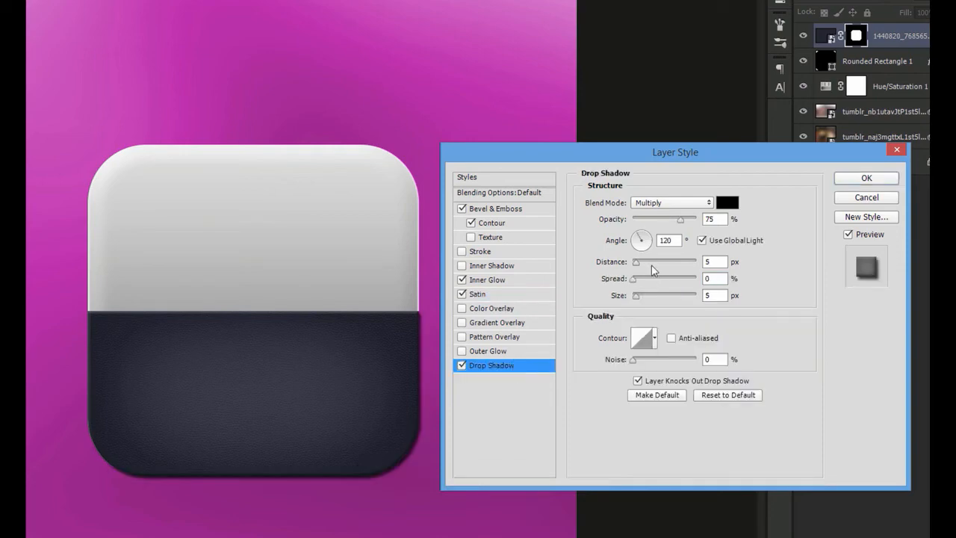
click(726, 202)
text(ffffff)
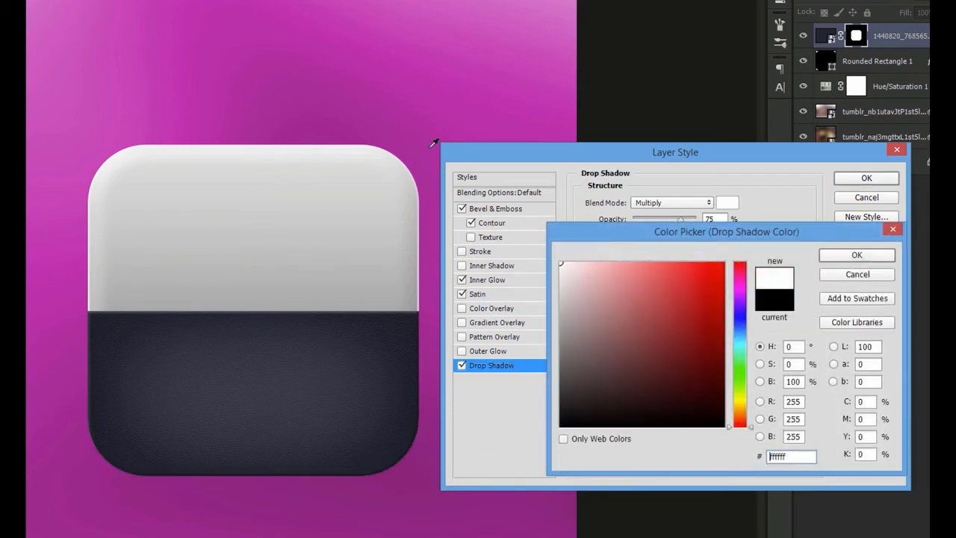
key(Return)
click(672, 202)
click(677, 215)
double_click(711, 219)
text(43)
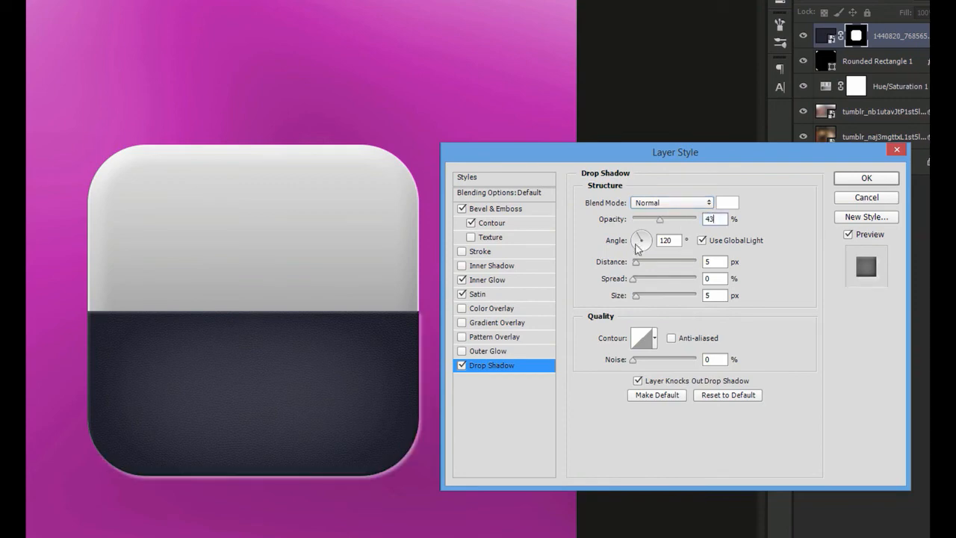
Step: Set the drop shadow's distance to 2 px, size to 0 px and angle to -90° without global light, and apply the layer style
drag(719, 261, 670, 259)
text(2)
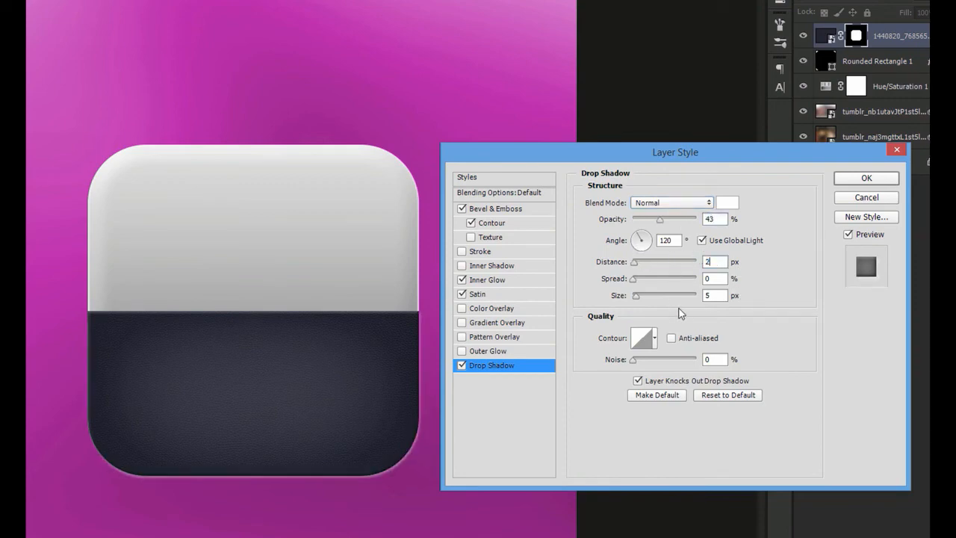
drag(712, 296, 452, 233)
text(0)
click(700, 243)
text(-90)
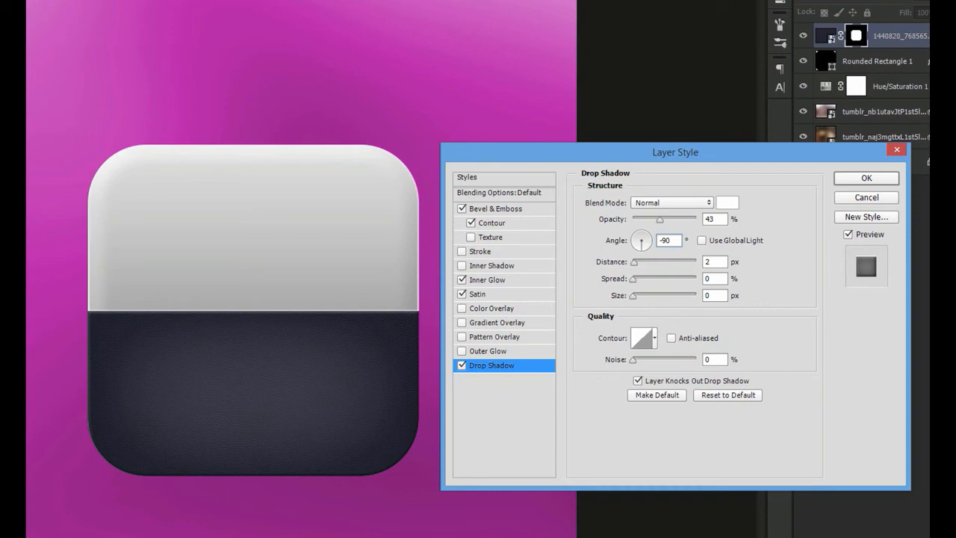
click(866, 178)
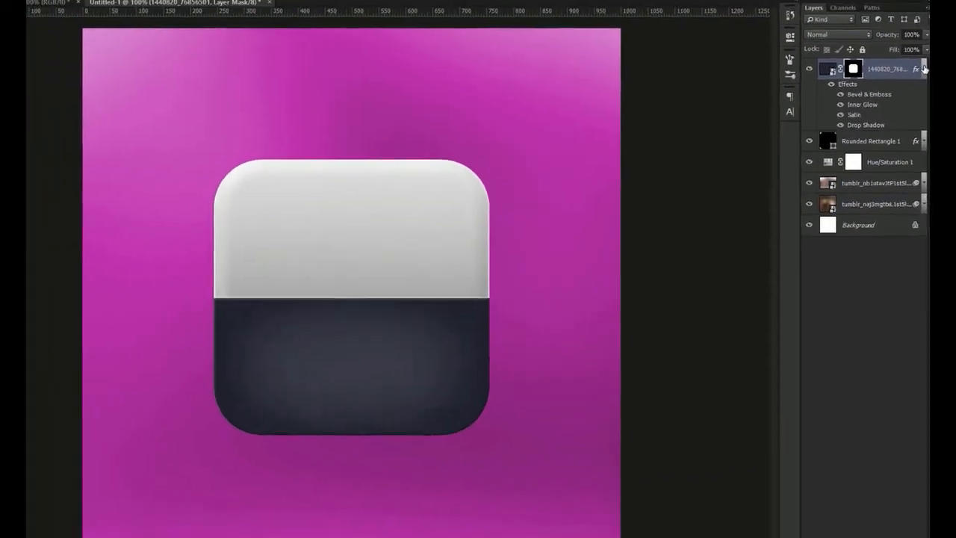
click(923, 69)
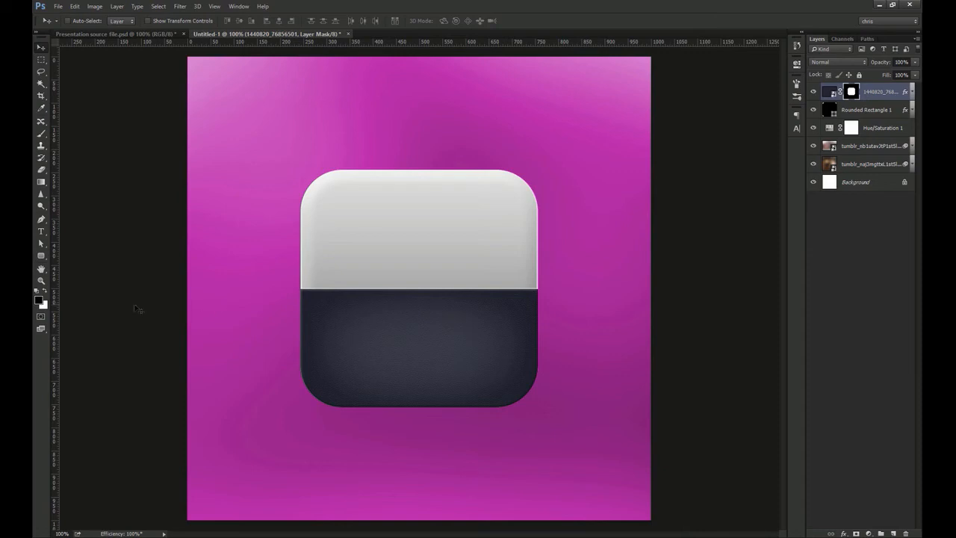
Step: Create a 384 × 384 px circle with the Ellipse tool and centre it horizontally and vertically on the canvas
right_click(41, 255)
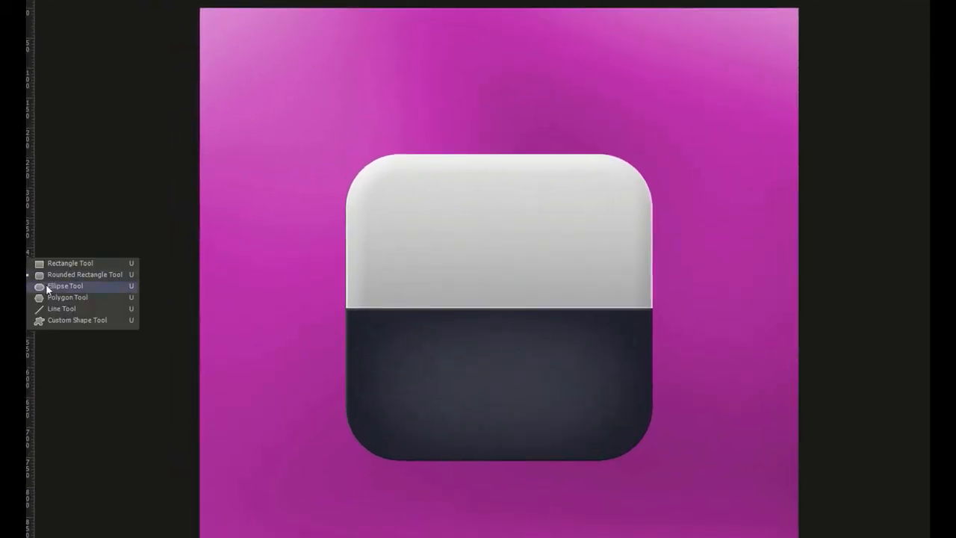
click(46, 286)
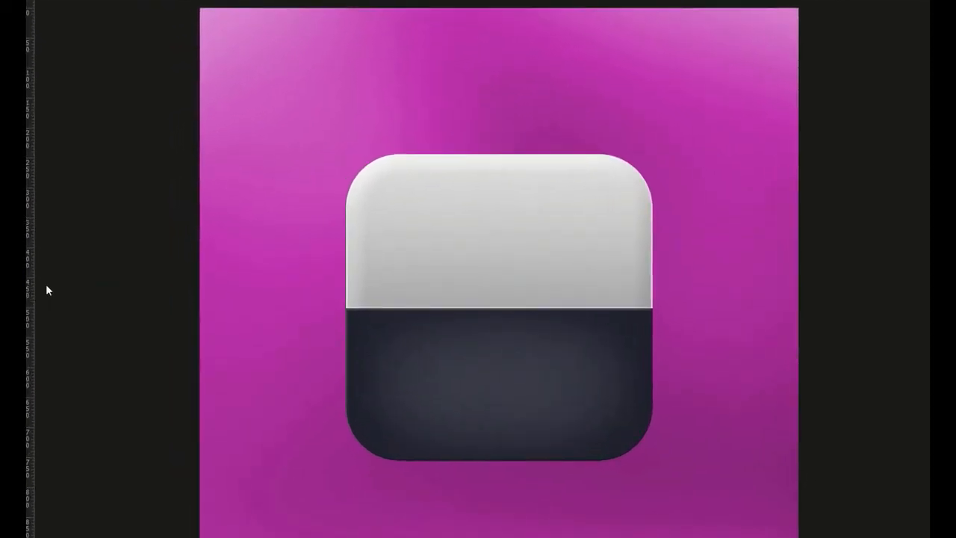
click(497, 308)
text(384)
key(Tab)
text(384)
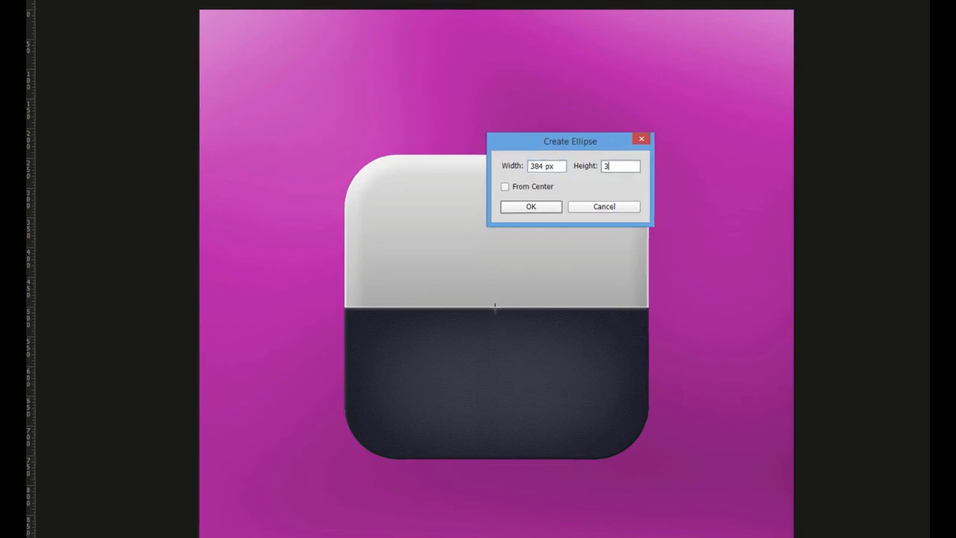
key(Return)
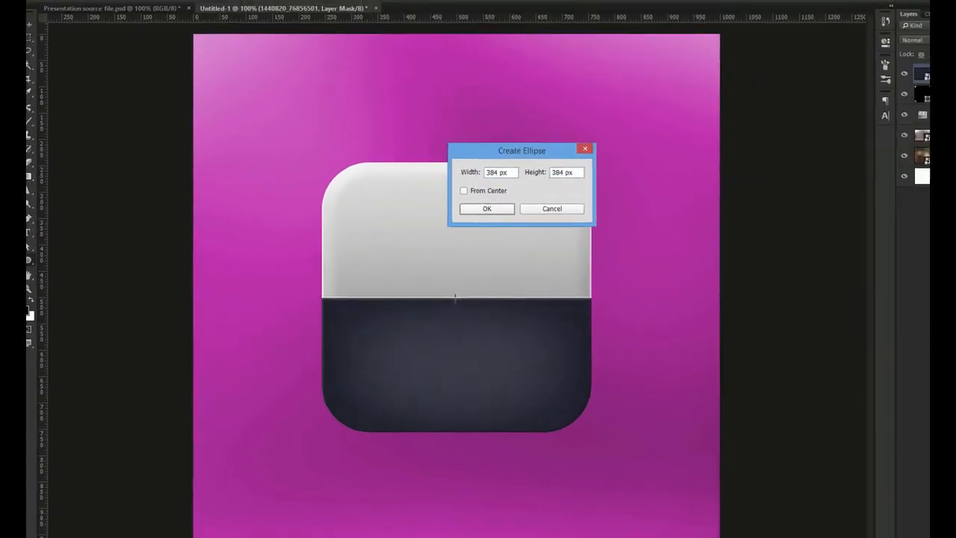
click(279, 20)
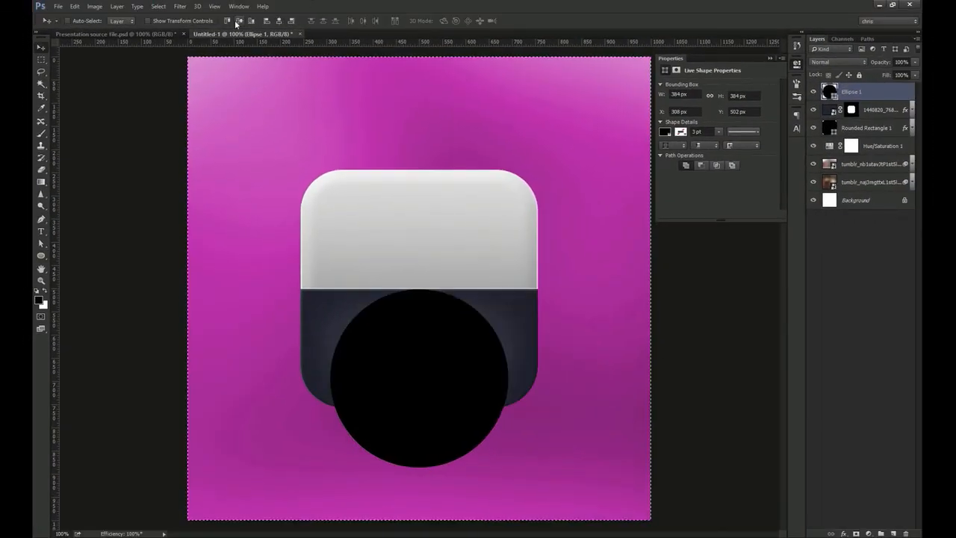
click(239, 20)
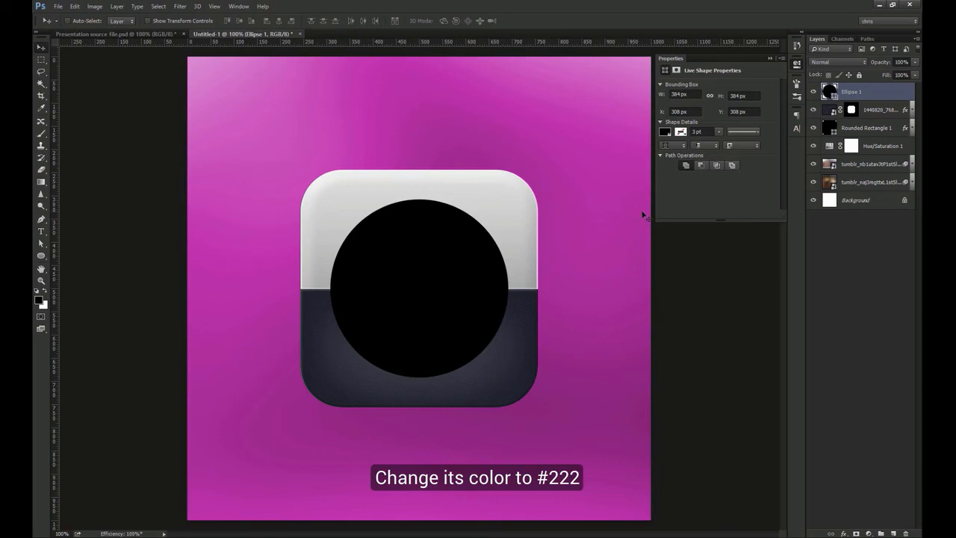
Step: Set both the foreground colour and the circle's fill to #222222
click(38, 299)
text(2222)
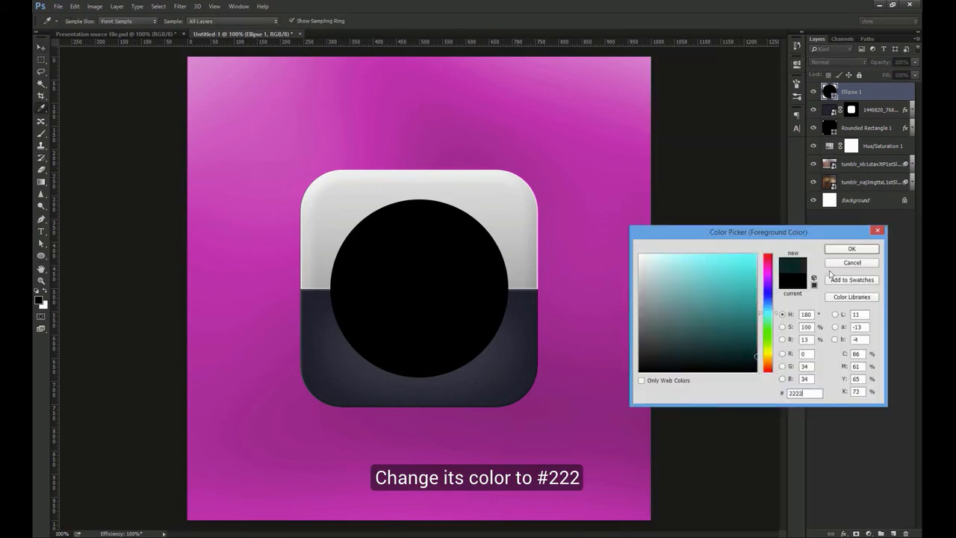
text(22)
click(841, 250)
double_click(829, 92)
text(222222)
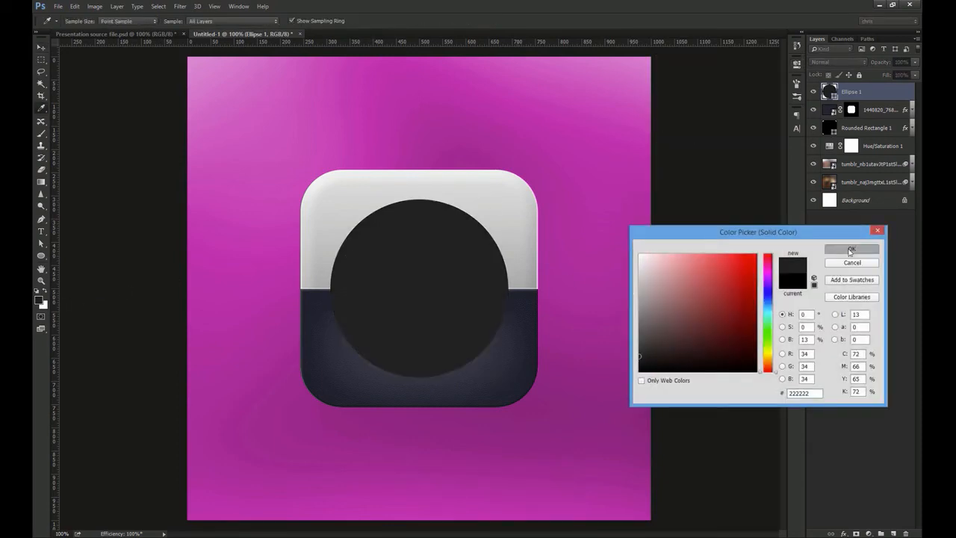
click(849, 252)
Step: Add a 10 px Stroke to the circle, positioned Inside, with a Gradient fill type
click(844, 533)
click(857, 444)
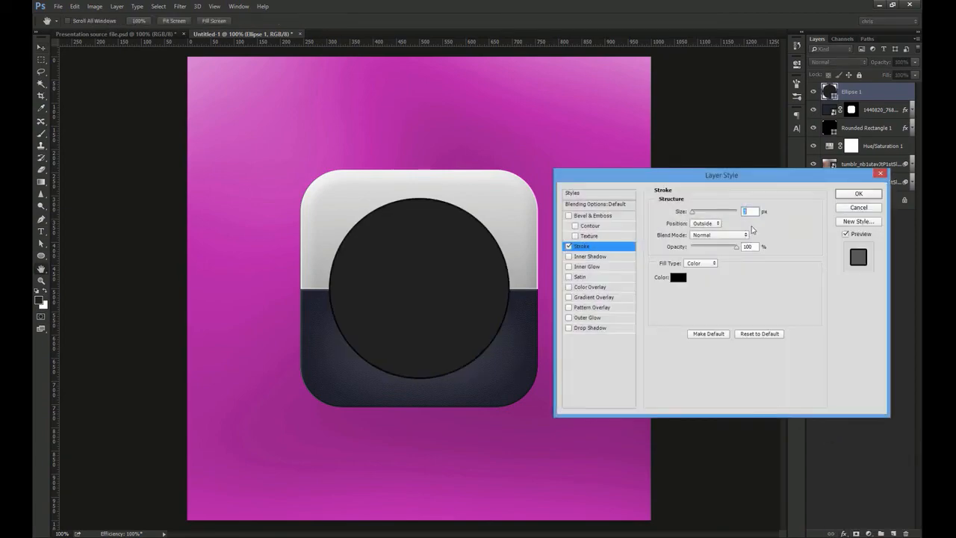
text(10)
click(706, 223)
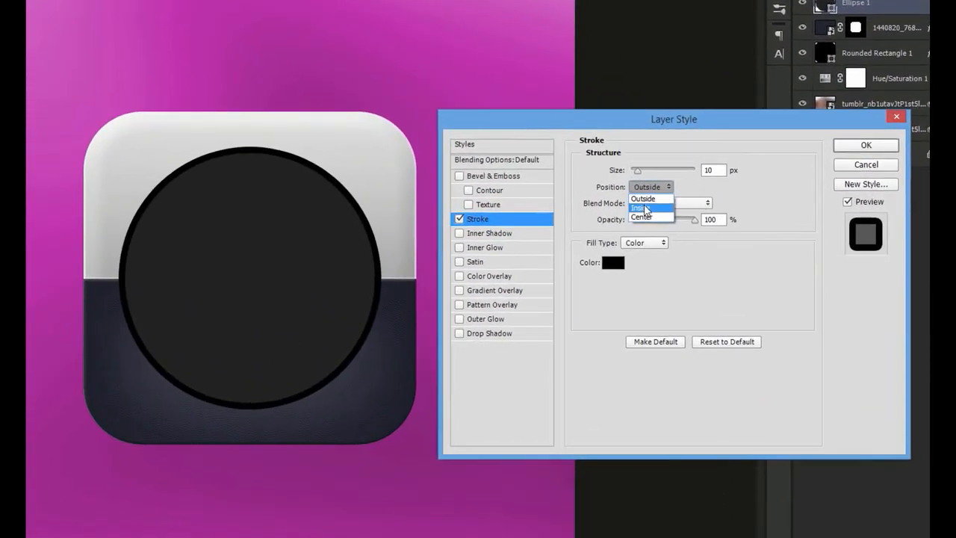
click(646, 209)
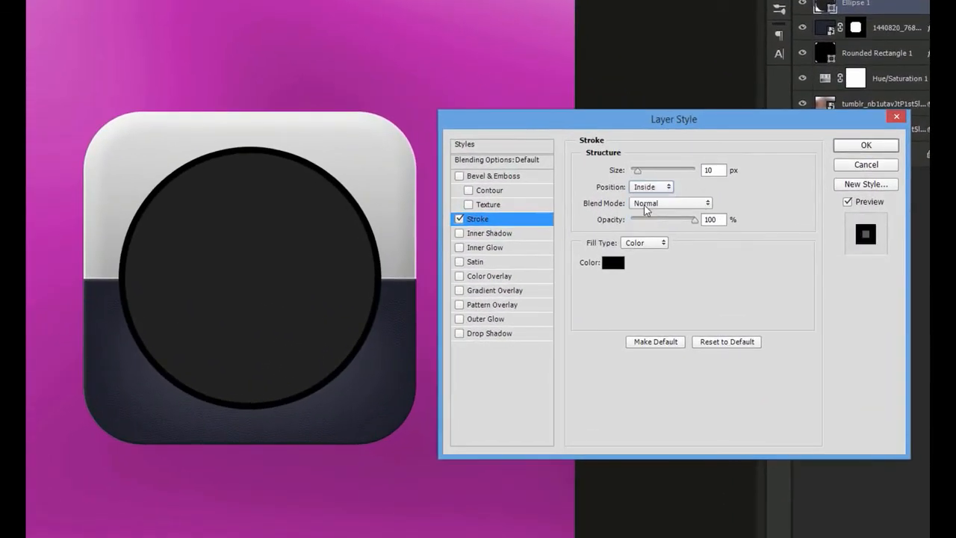
click(648, 243)
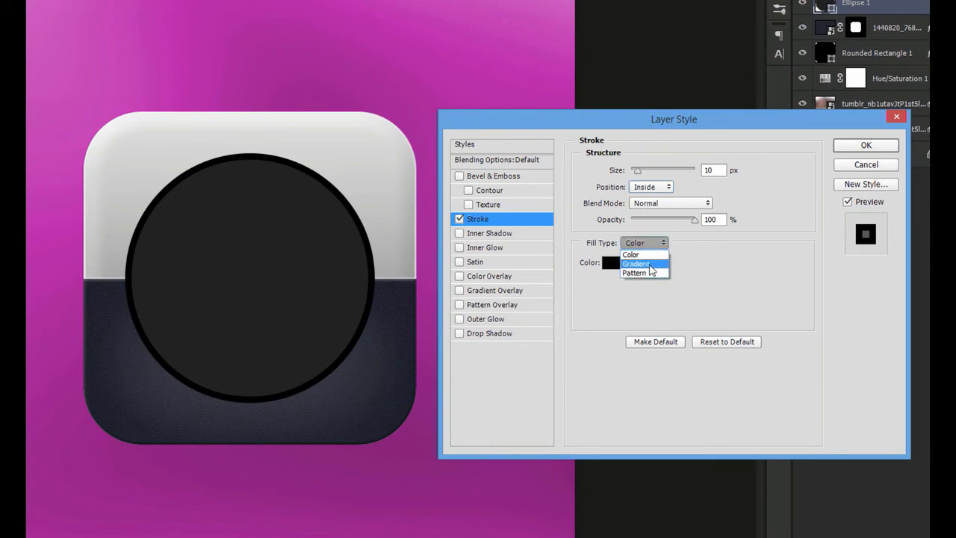
click(652, 263)
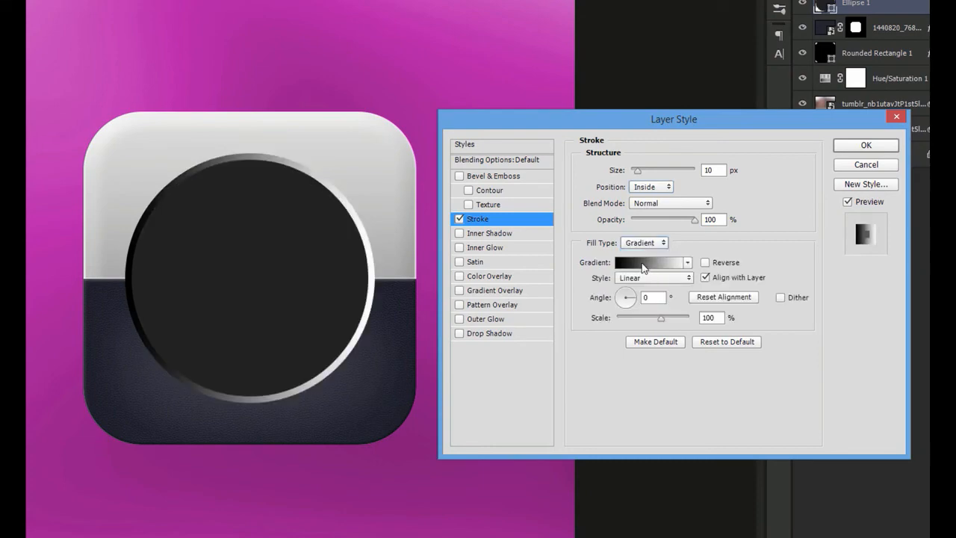
Step: Keep the stroke gradient's first stop black (#000000) and add a #5f5e5e colour stop at 34%
click(645, 265)
double_click(519, 368)
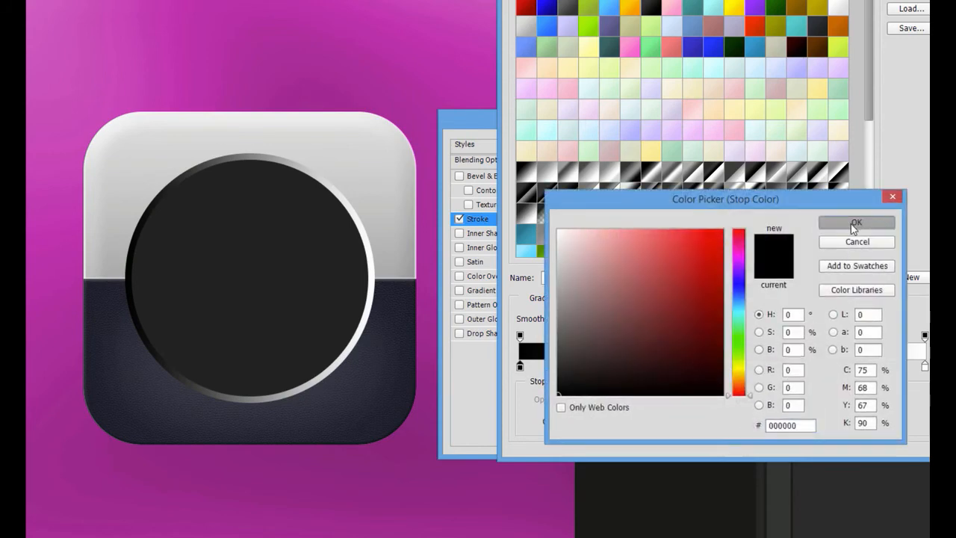
click(855, 222)
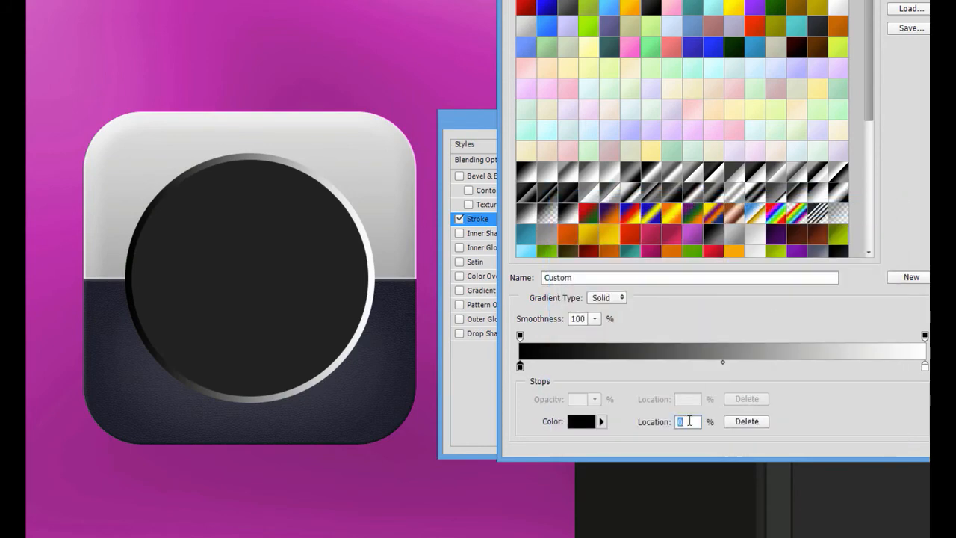
click(647, 366)
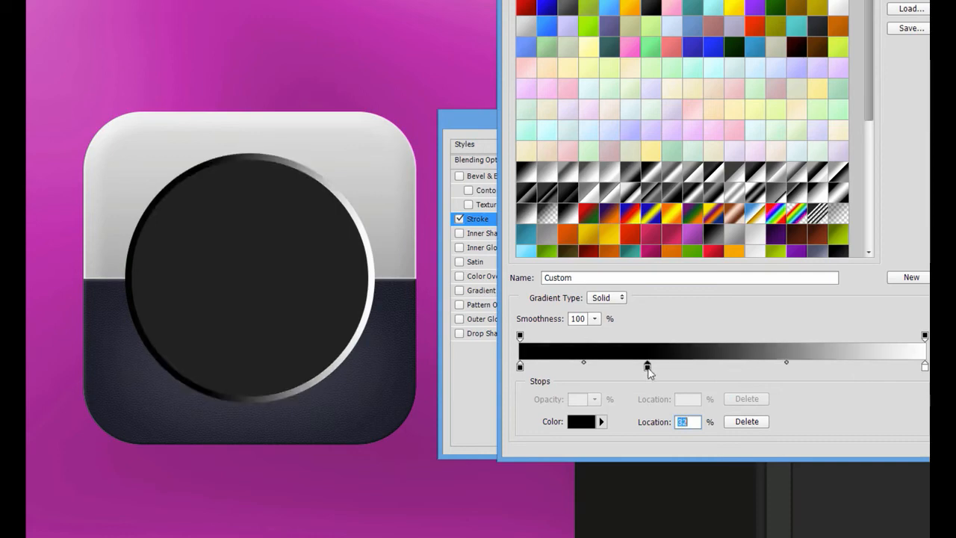
double_click(647, 366)
text(5)
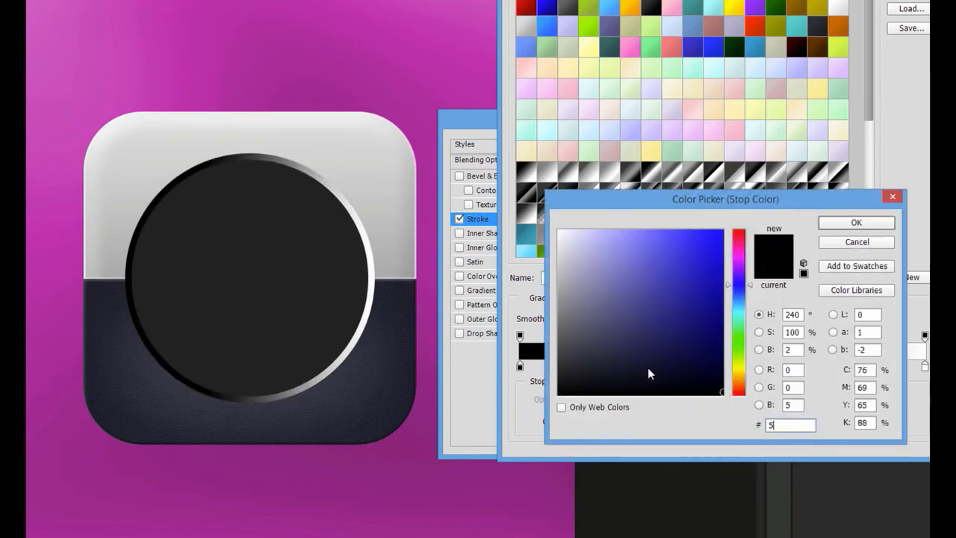
text(f5e5e)
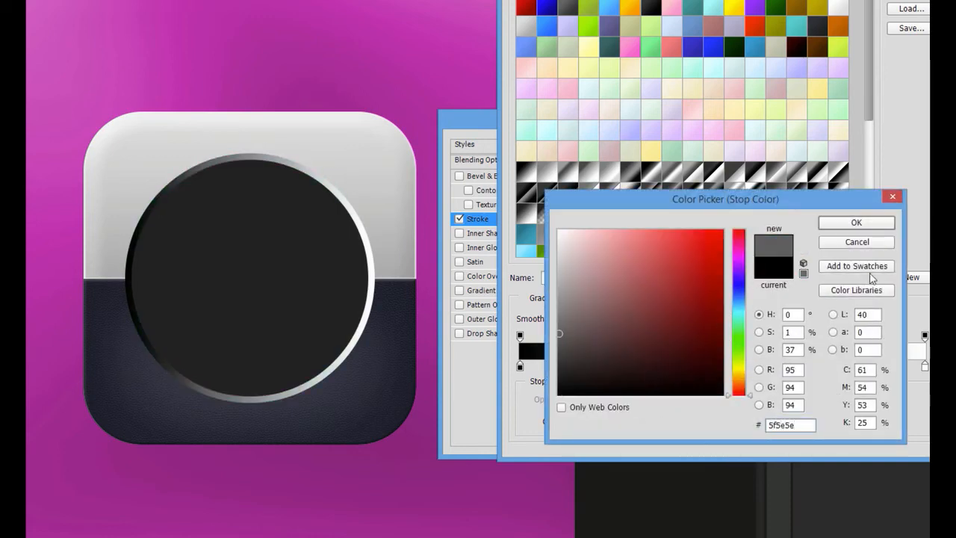
click(875, 222)
text(34)
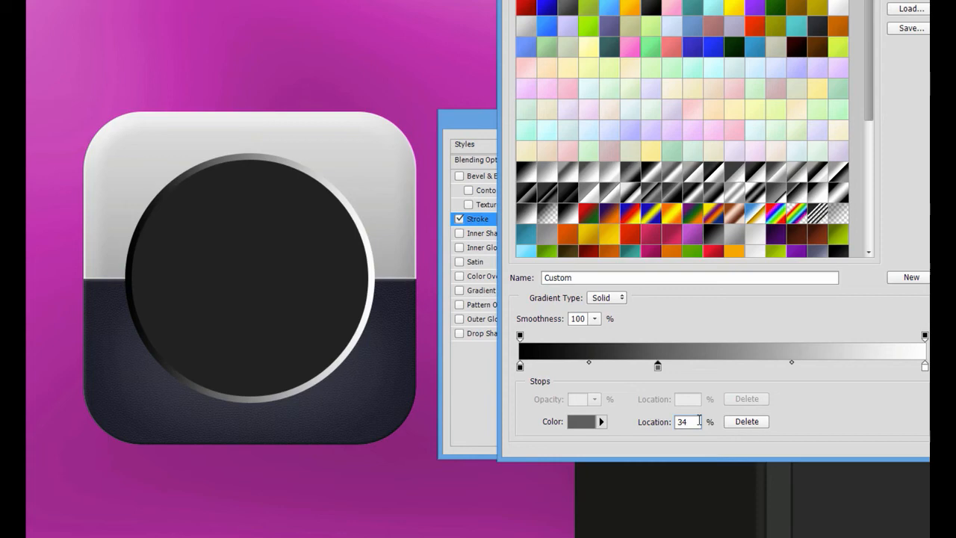
Step: Add a black (#000000) colour stop at 73% to the circle's stroke gradient
click(788, 366)
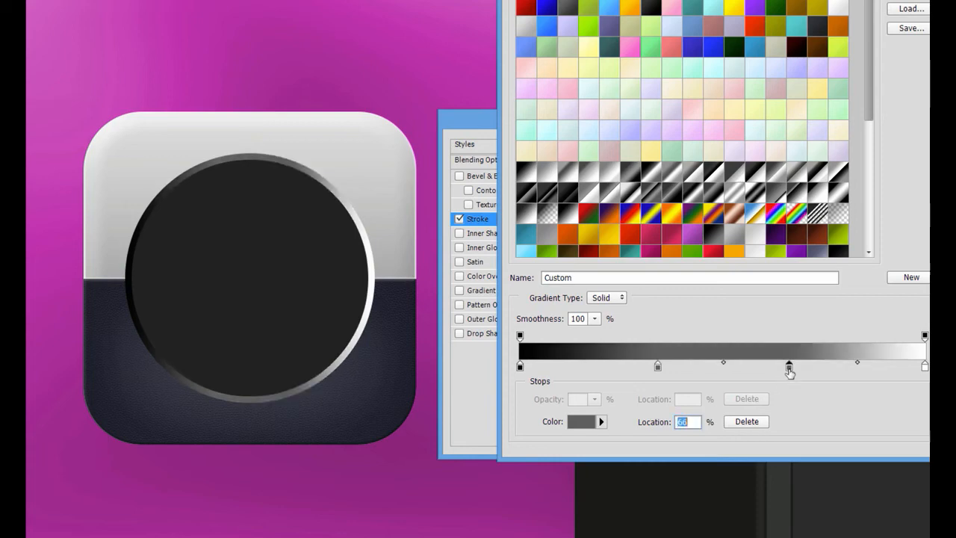
double_click(788, 368)
text(000000)
click(868, 227)
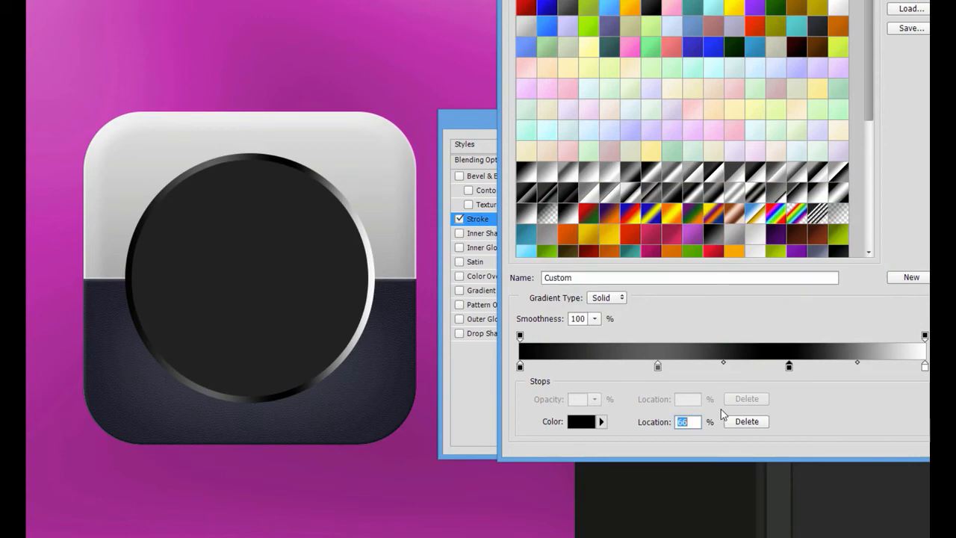
text(73)
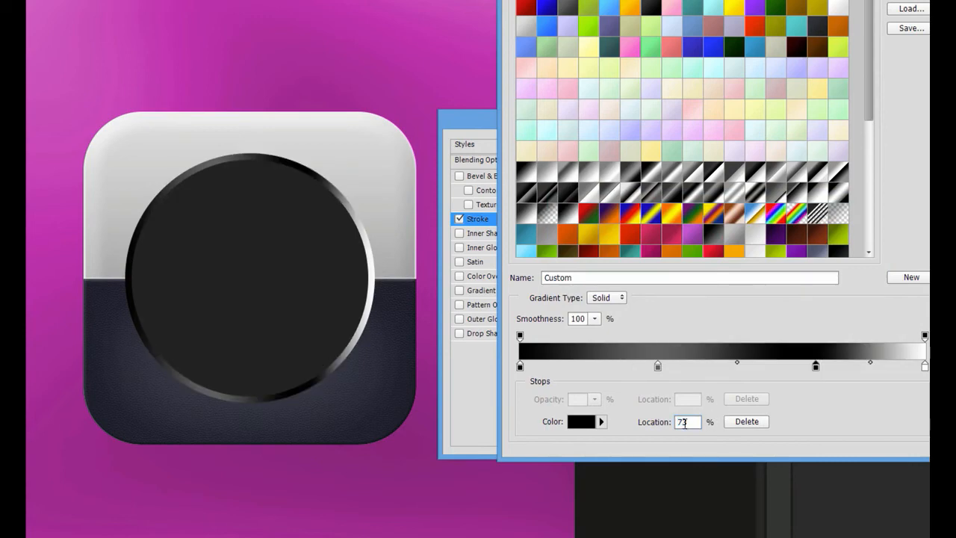
Step: Set the stroke gradient's final stop to #5f5e5e and the gradient angle to 90°
double_click(924, 366)
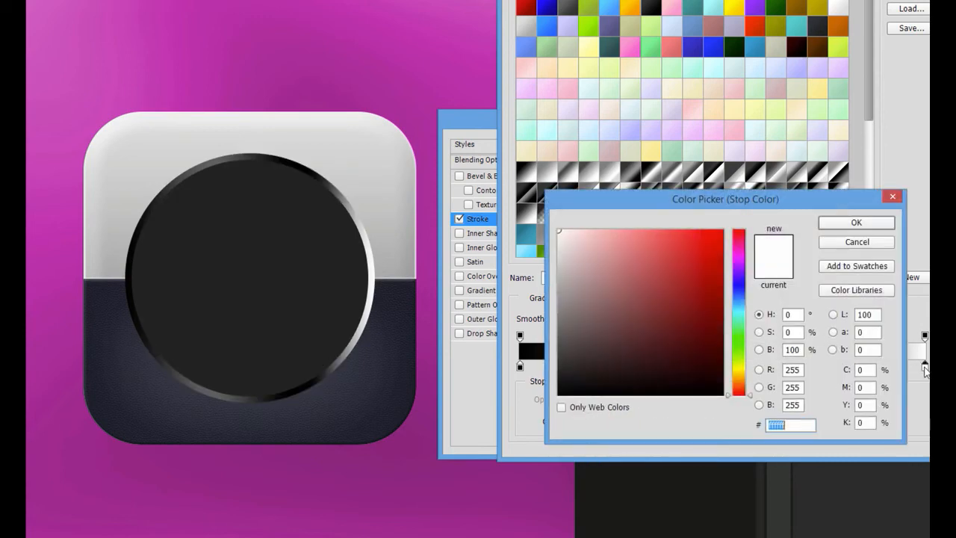
text(5f5e5e)
key(Return)
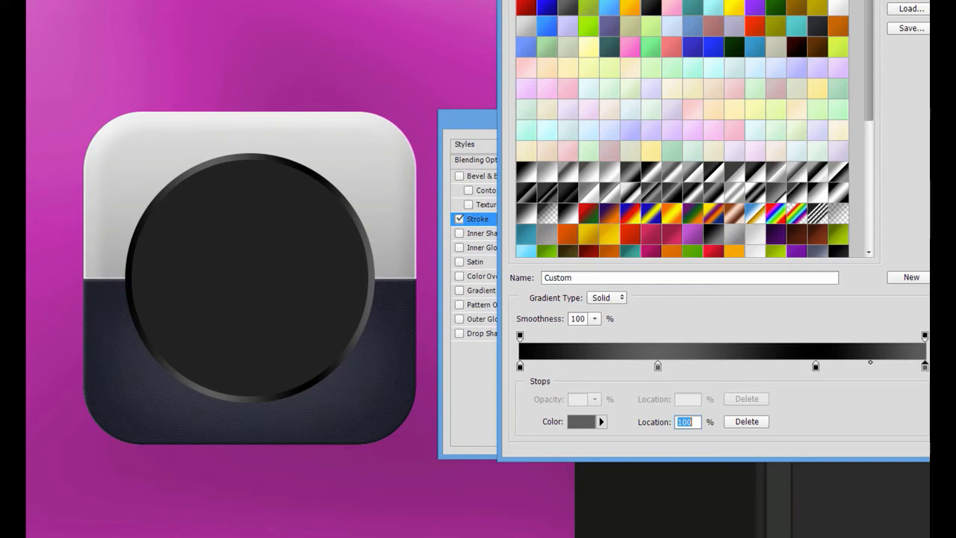
key(Return)
click(652, 299)
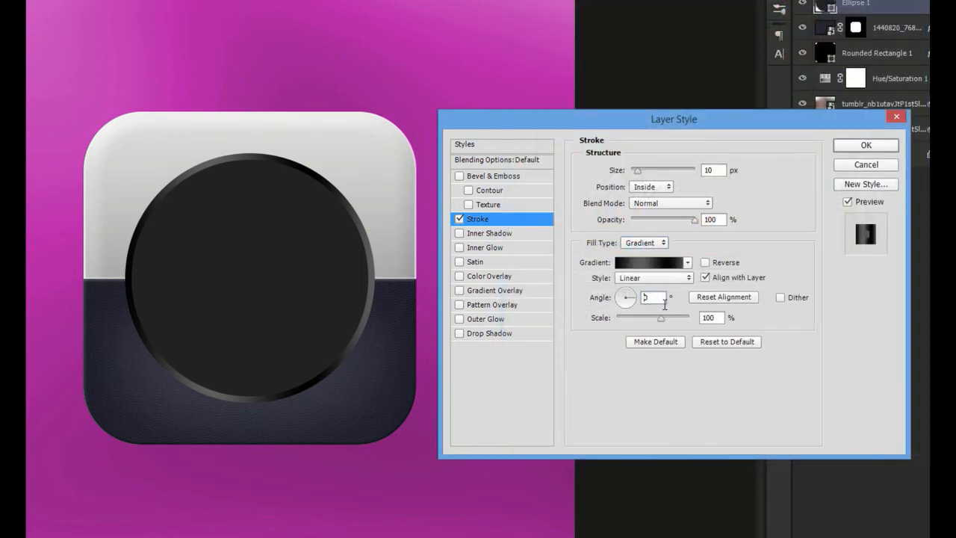
text(9)
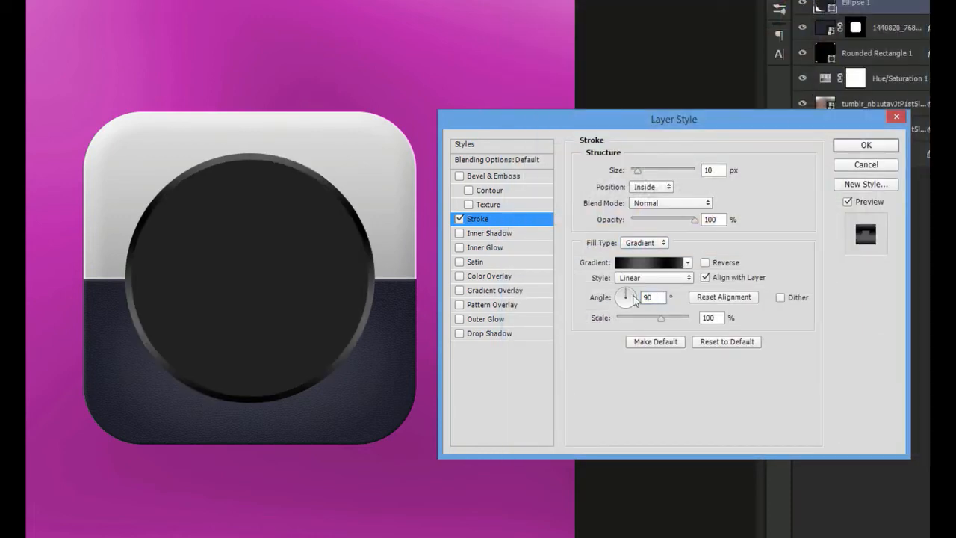
Step: Add a white (#ffffff) Outer Glow to the circle with Normal blend mode and 34% opacity
click(494, 320)
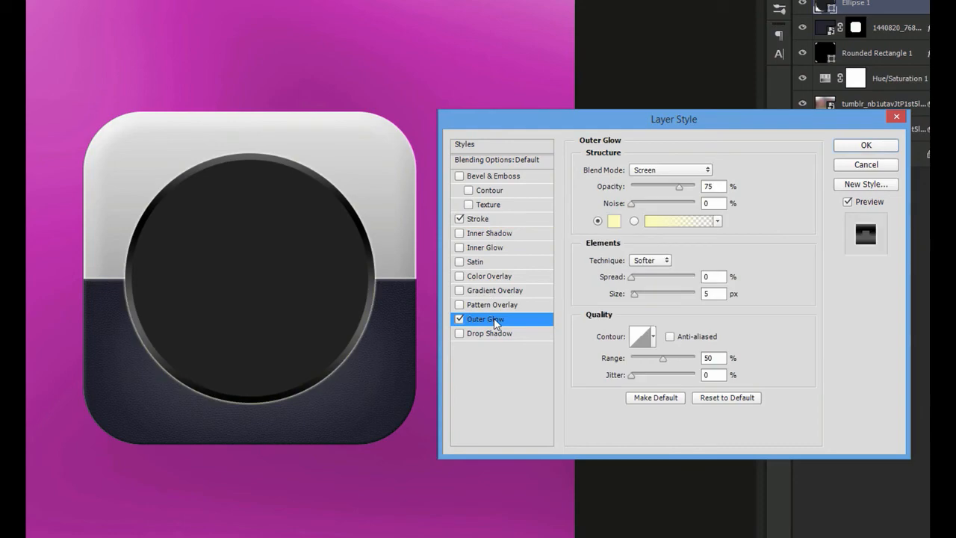
click(676, 170)
click(659, 181)
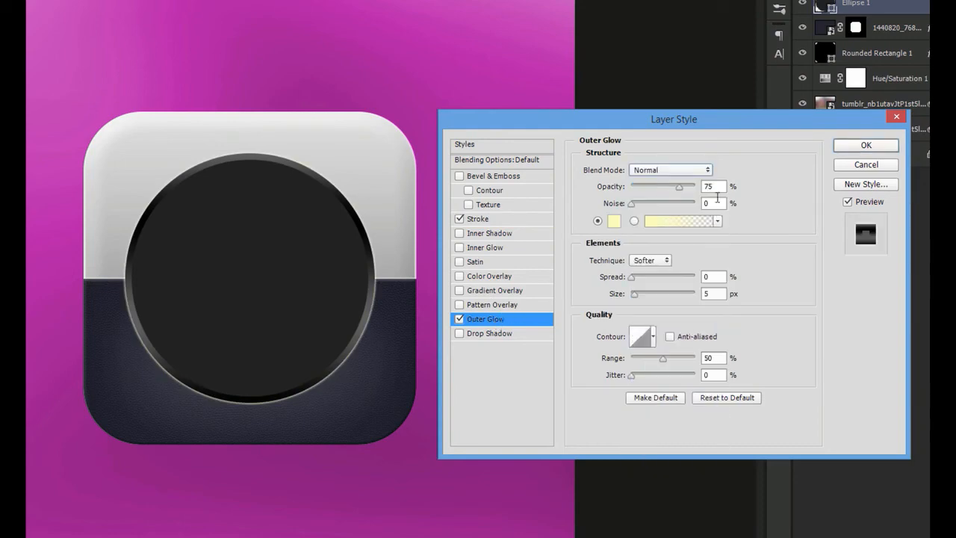
drag(680, 187, 652, 188)
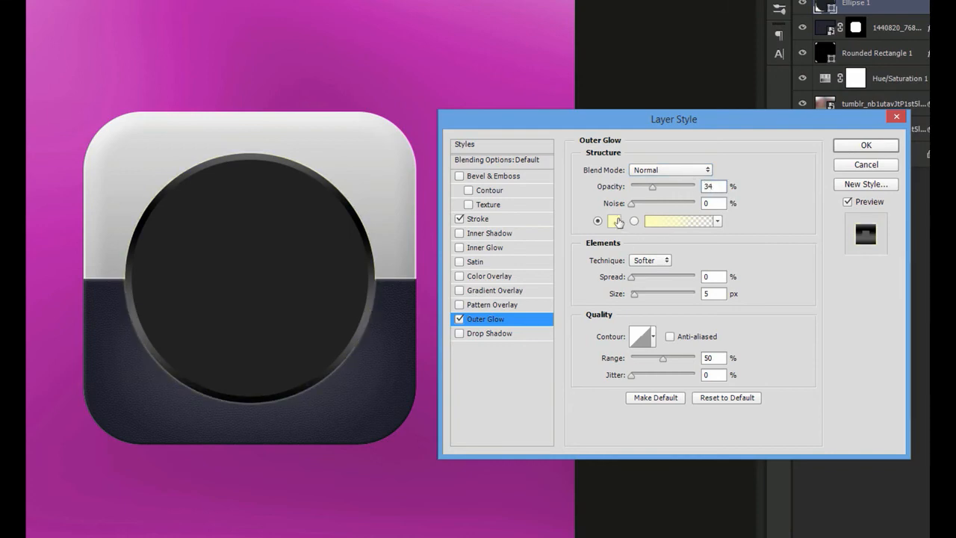
click(613, 220)
drag(617, 229, 506, 195)
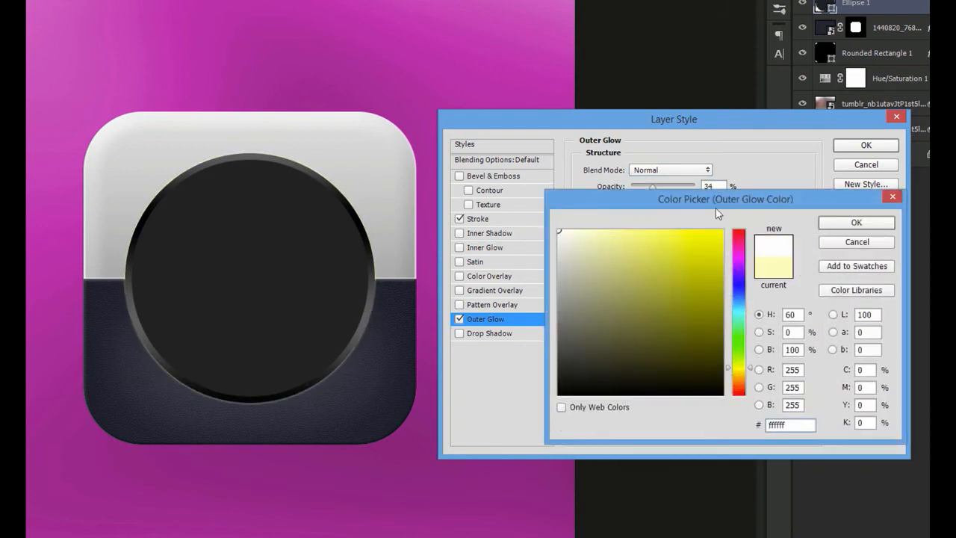
click(856, 223)
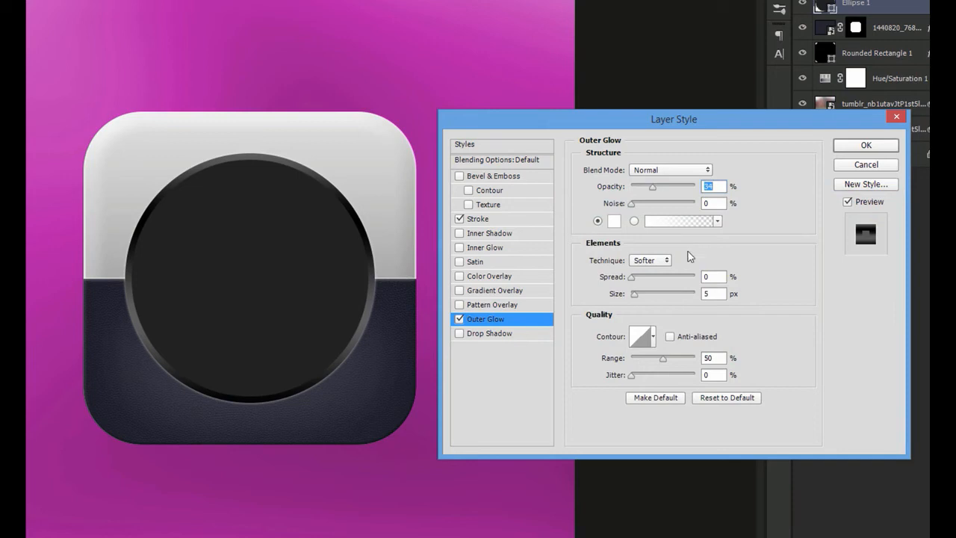
Step: Set the circle's Outer Glow to the Precise technique with a 2 px size, apply the layer style and collapse its effects
click(657, 261)
click(647, 280)
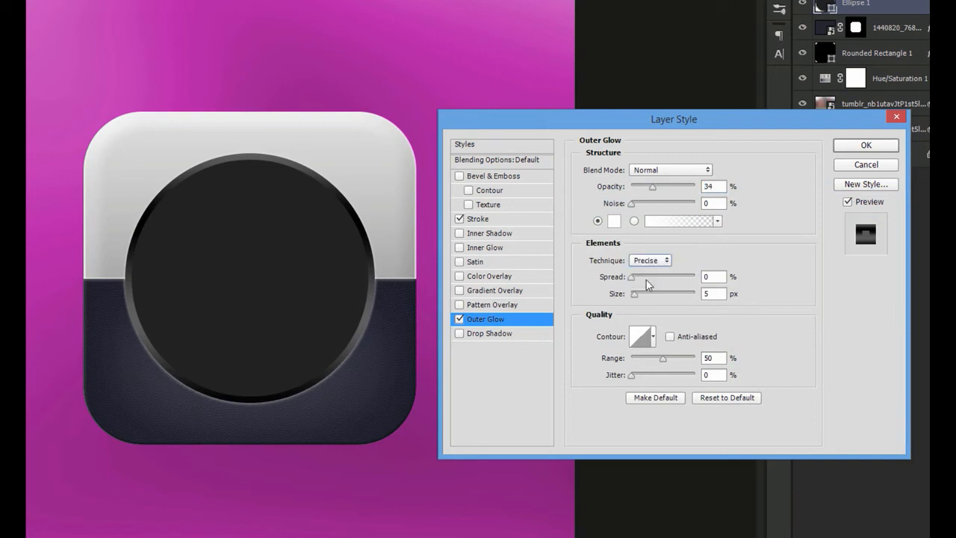
drag(724, 293, 608, 287)
text(2)
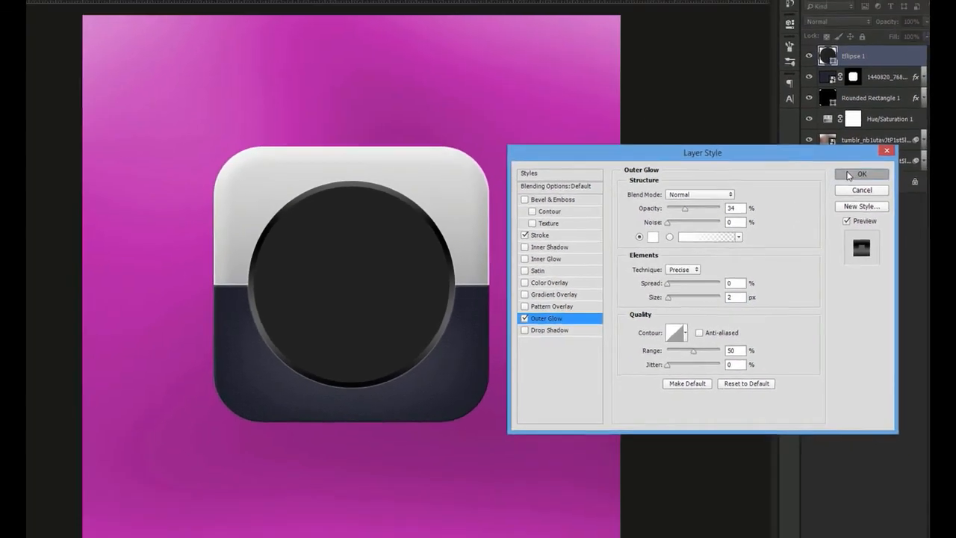
click(865, 145)
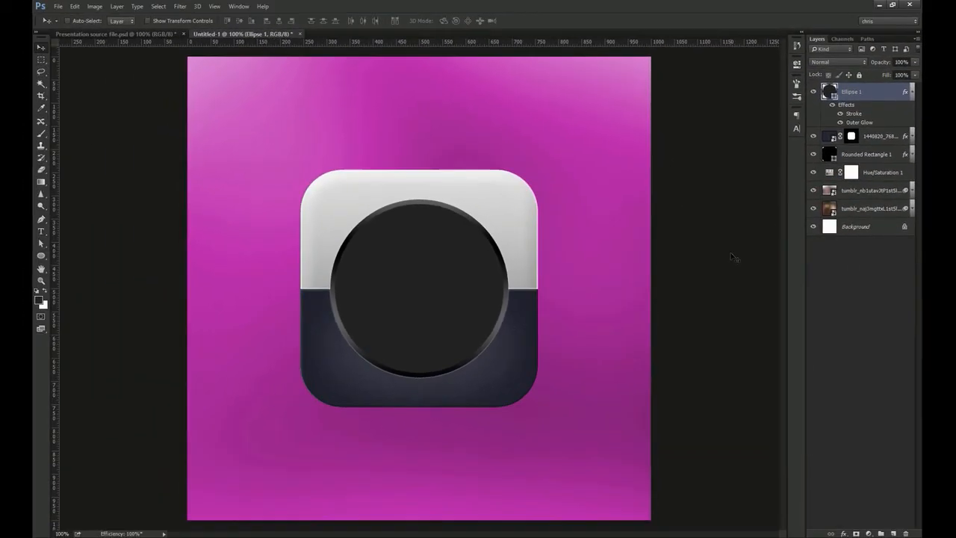
click(909, 92)
Step: Add the text "thislooksgreat.net Camera Icon" on the icon's leather area just below the circle
key(t)
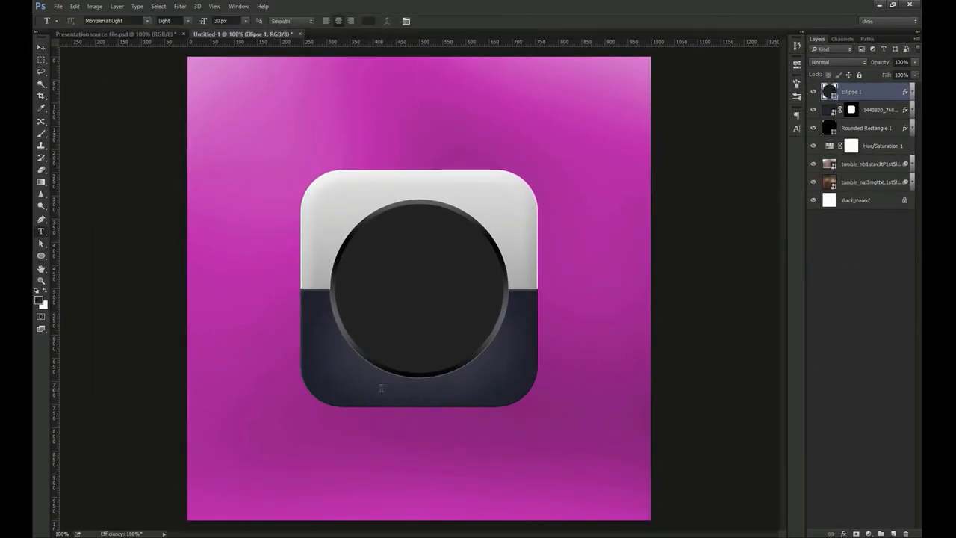
click(381, 387)
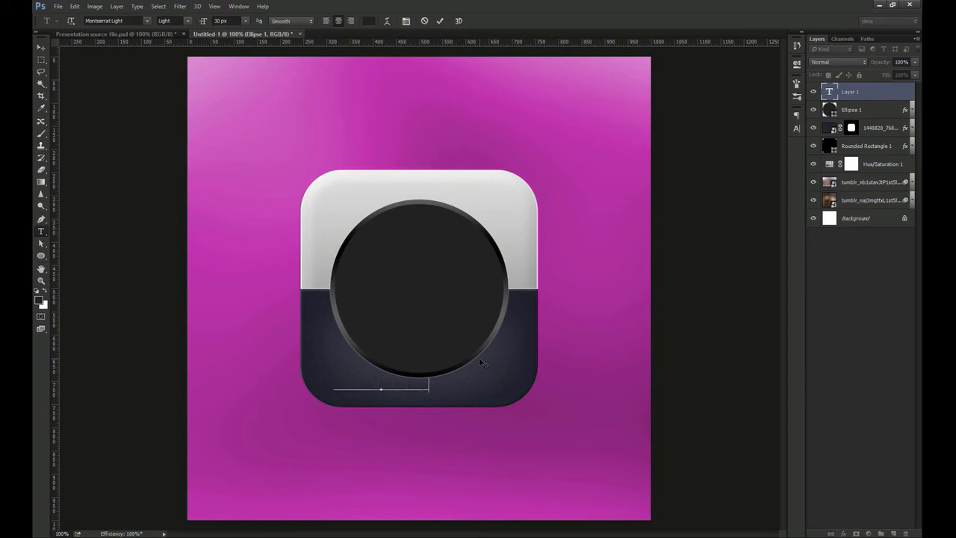
text(thislooksgreat.net Camera Icon)
key(ctrl+Return)
key(v)
Step: Make the text white and All Caps, and centre it horizontally on the canvas
click(797, 129)
click(767, 170)
click(648, 254)
click(851, 247)
click(714, 185)
key(ctrl+a)
click(278, 20)
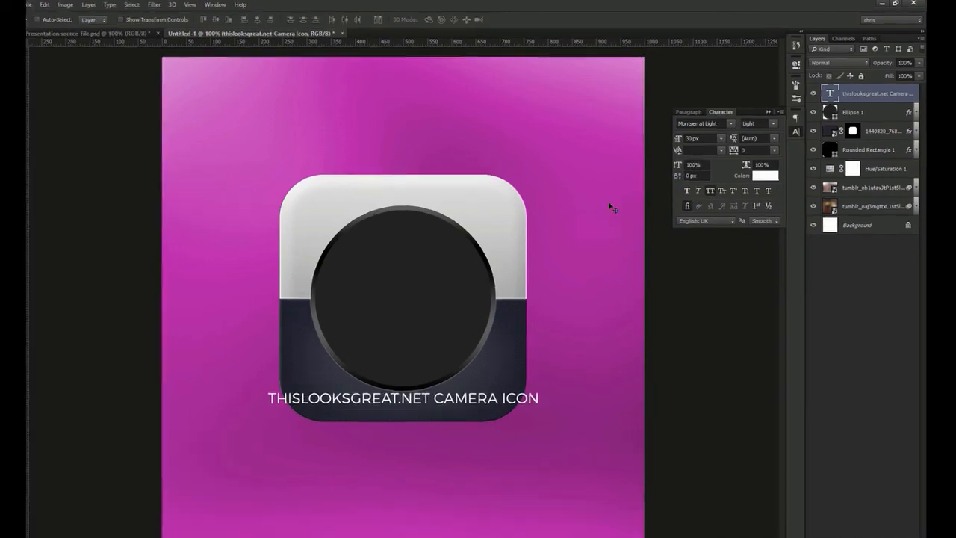
Step: Set the text's font to Roboto Light, its size to 13 px and its tracking to 60
click(725, 121)
text(oboto)
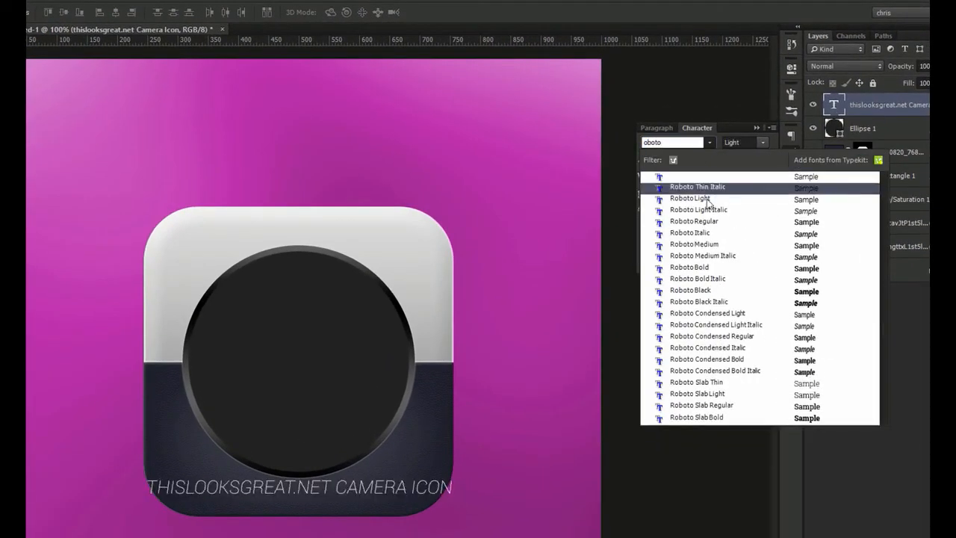
click(706, 199)
click(643, 162)
text(13)
key(Return)
click(710, 176)
text(60)
key(Return)
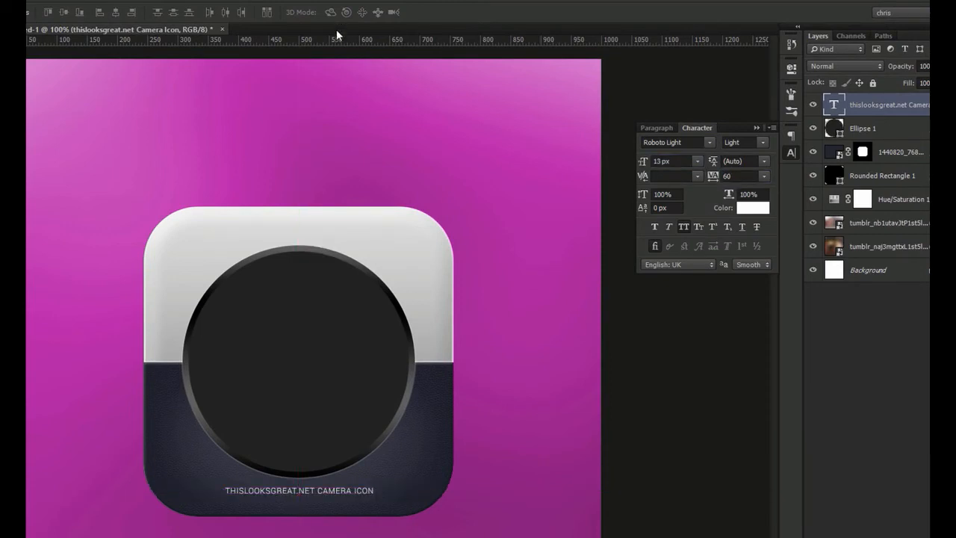
Step: Add a linear Gradient Overlay to the text layer, running from #969696 to white at 90°
key(t)
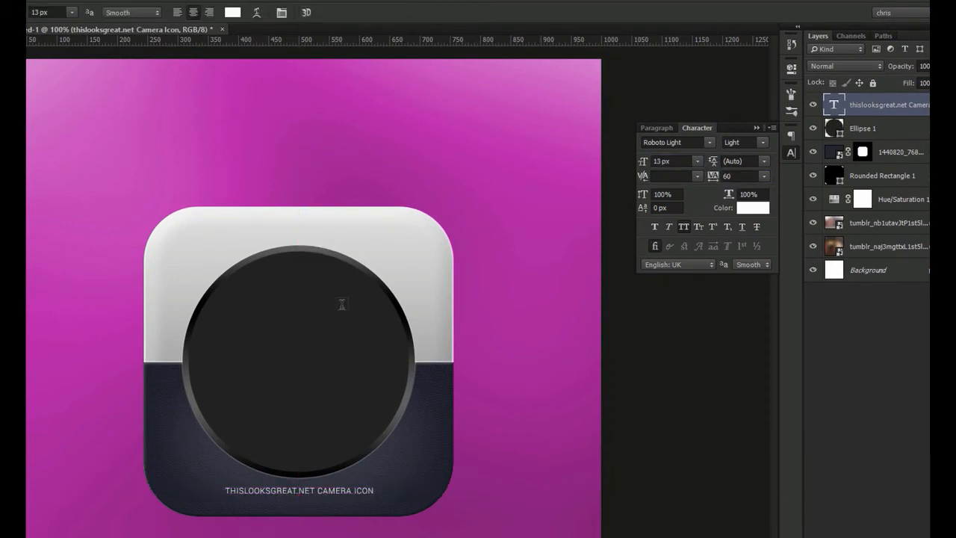
click(852, 537)
click(866, 537)
click(686, 292)
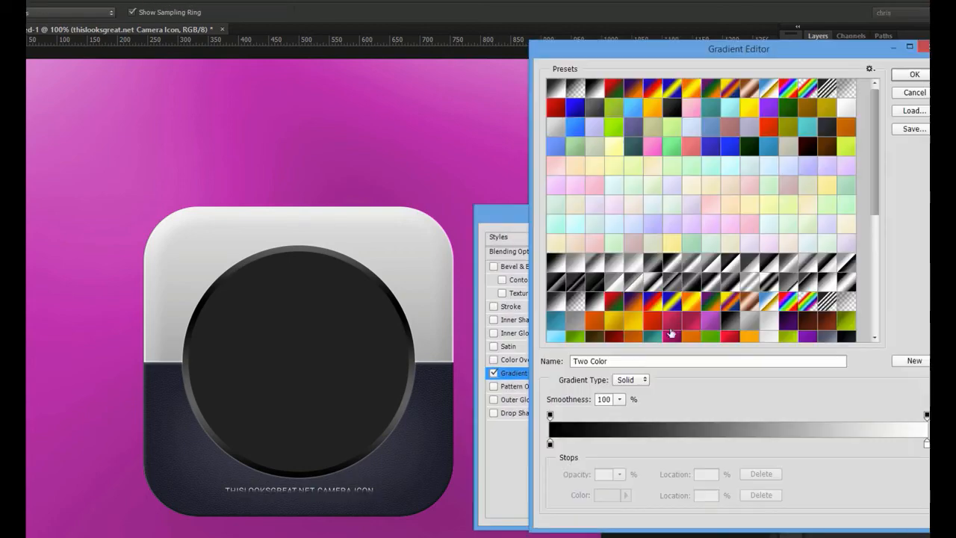
double_click(551, 445)
text(969696)
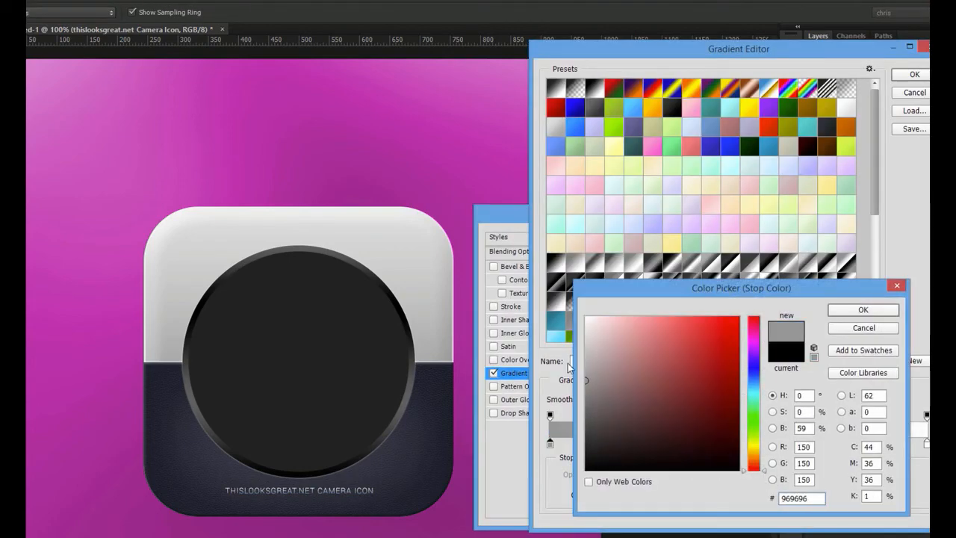
key(Return)
key(Return)
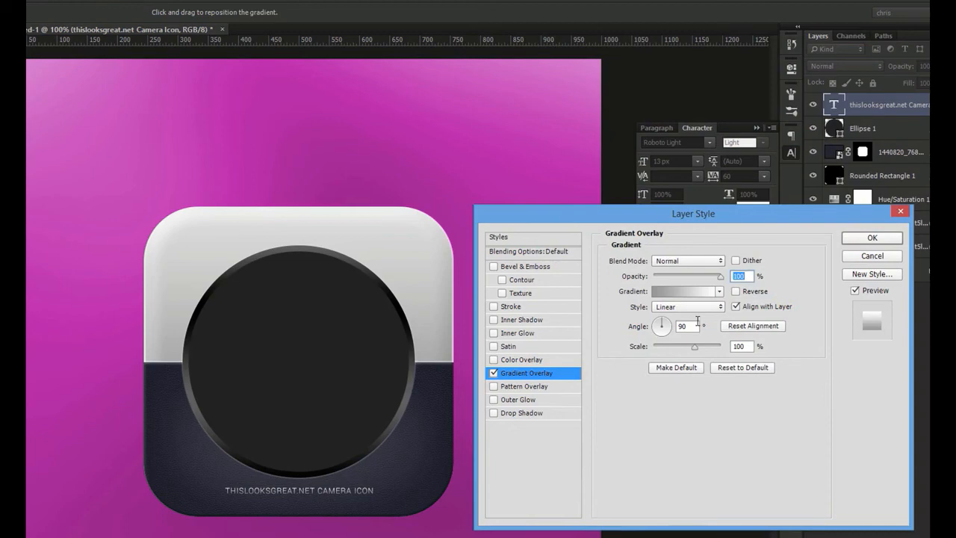
key(Return)
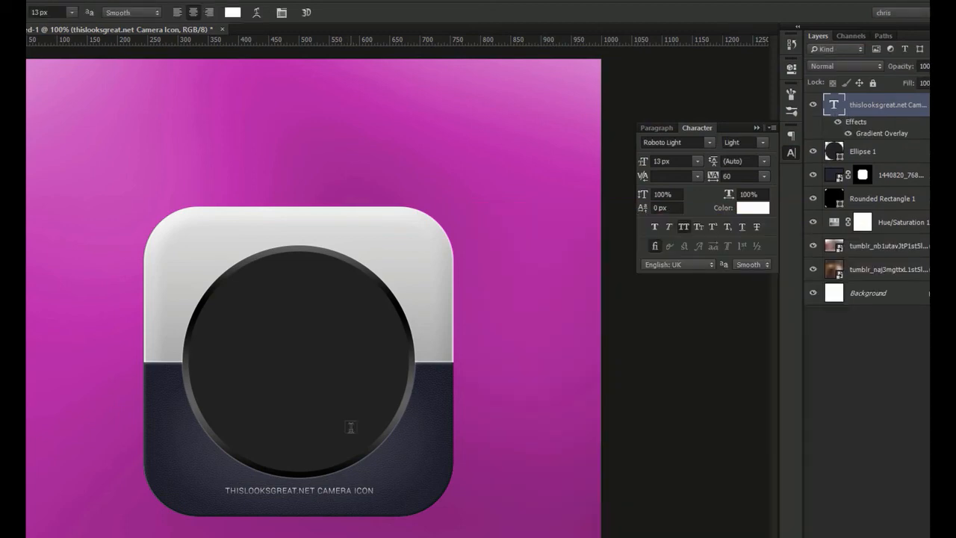
Step: Warp the text with the horizontal Arc style and a bend of -54%
click(311, 21)
click(298, 277)
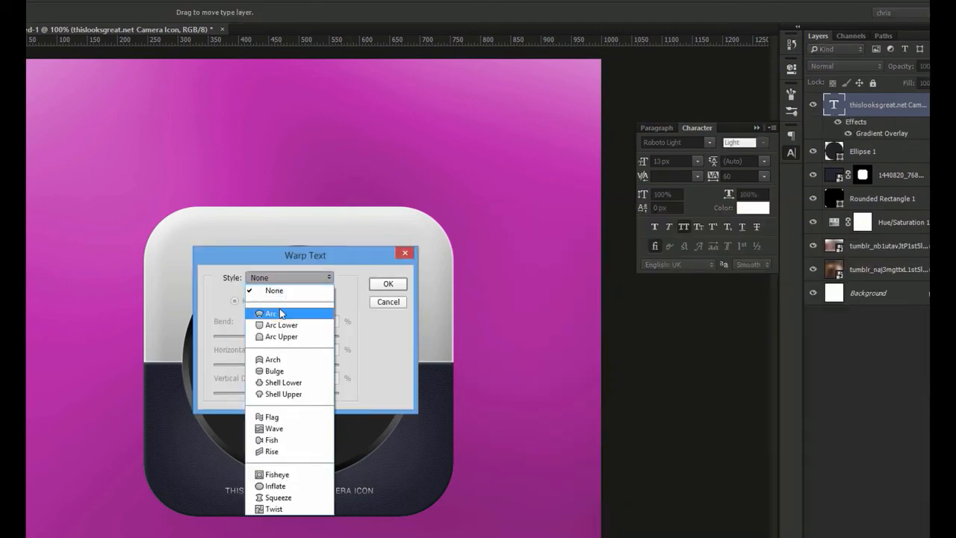
click(272, 313)
drag(329, 321, 249, 325)
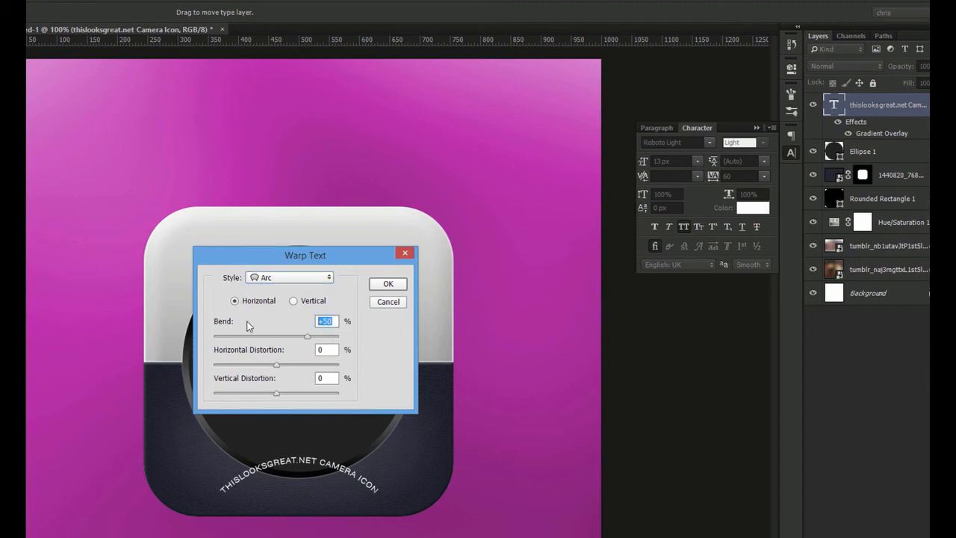
text(-50)
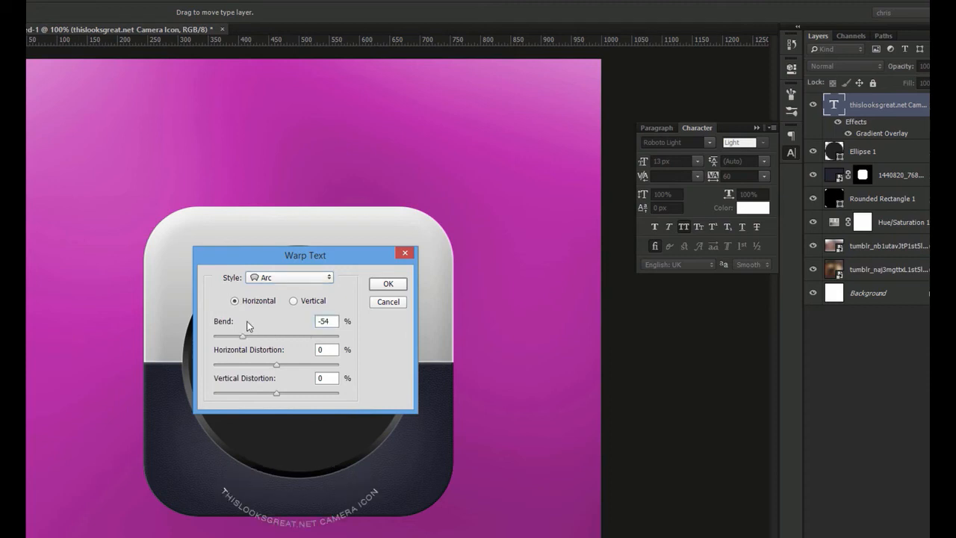
key(Return)
Step: Move the curved text up inside the circle's lower rim and centre it horizontally on the canvas
key(v)
drag(406, 452, 409, 399)
key(ctrl+a)
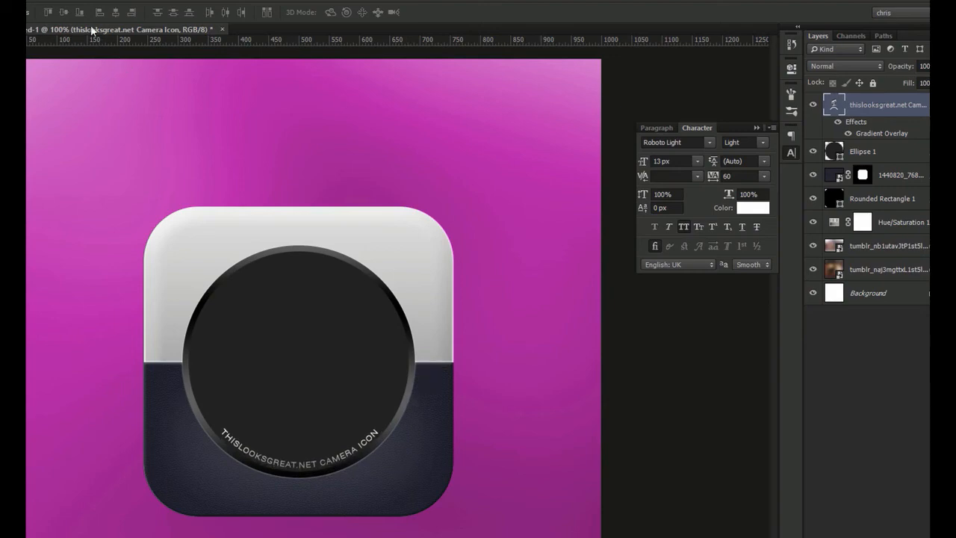
click(116, 13)
key(ctrl+d)
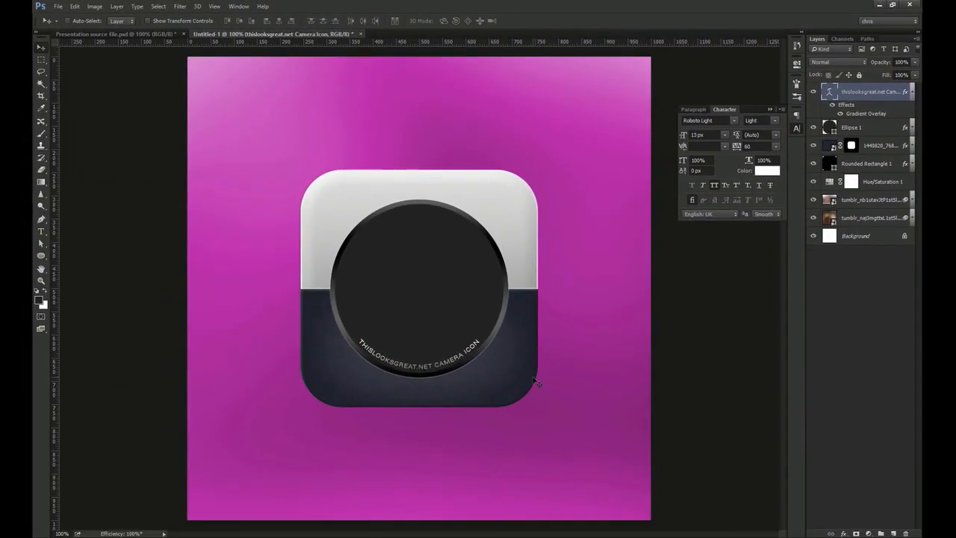
Step: Duplicate the curved text into the circle's upper part and replace the copy's wording with "Custom graphic"
drag(441, 350, 439, 238)
double_click(424, 257)
text(CUSTOM GRAPHIC)
key(ctrl+a)
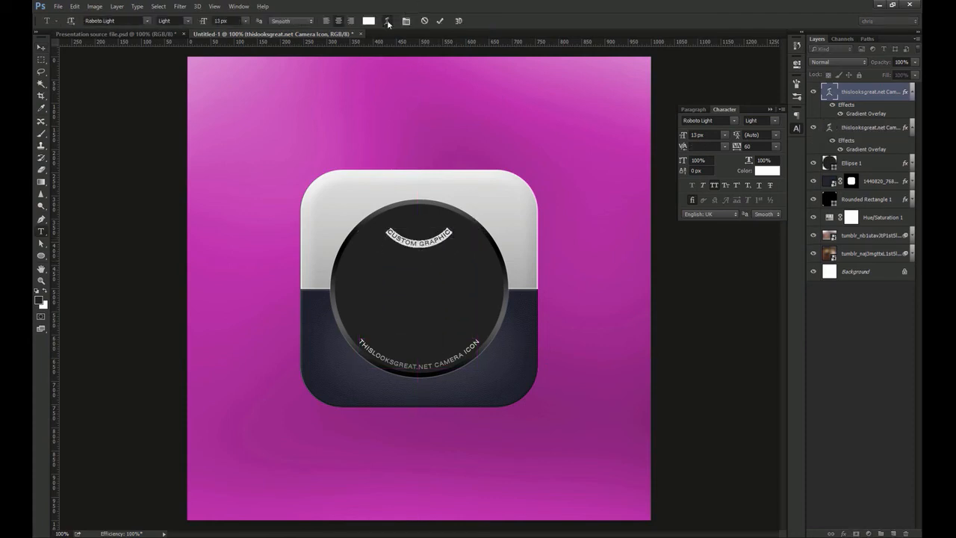
Step: Reverse the Custom graphic text's arc so it curves upward, and move it along the circle's upper inner rim
click(387, 22)
key(Return)
key(ctrl+Return)
key(v)
drag(457, 229, 462, 216)
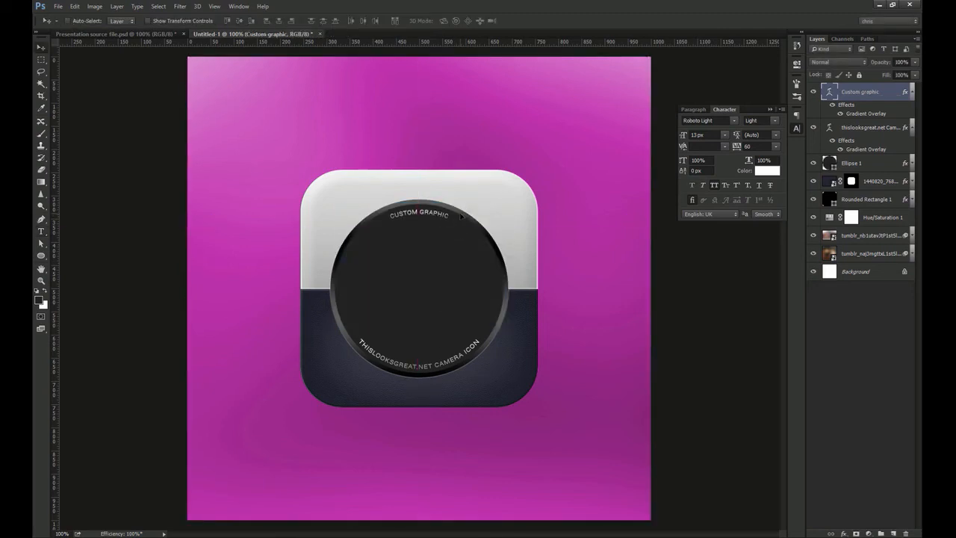
Step: Collapse the effects lists of both text layers and select the Custom graphic layer
shift+click(888, 127)
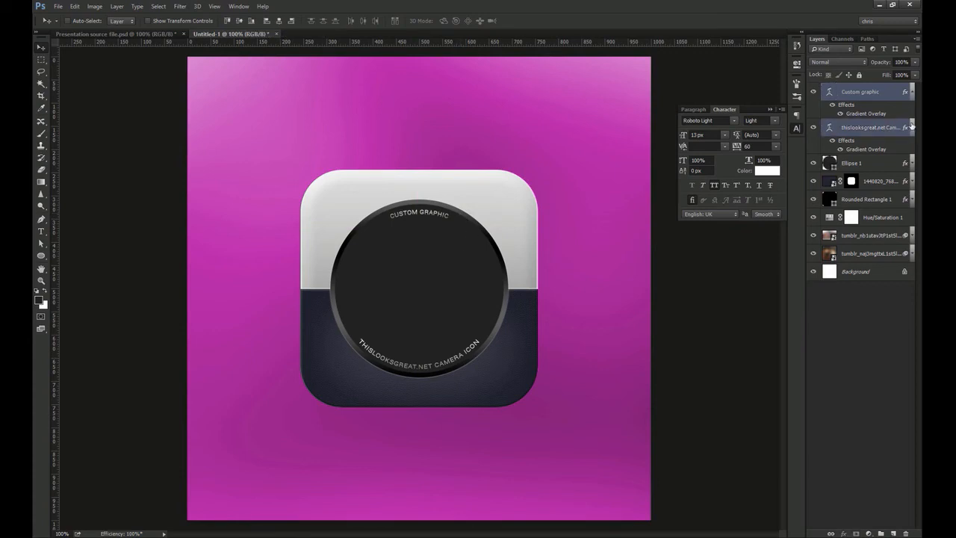
click(911, 127)
click(870, 93)
Step: Create a 311 × 311 px circle with the Ellipse tool above the Custom graphic layer
key(u)
click(286, 325)
text(311)
key(Tab)
text(311)
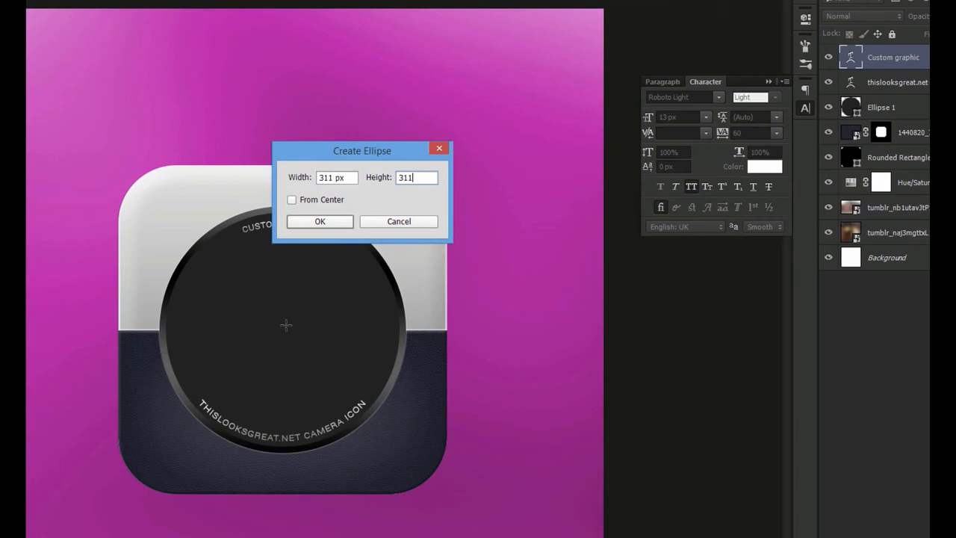
key(Return)
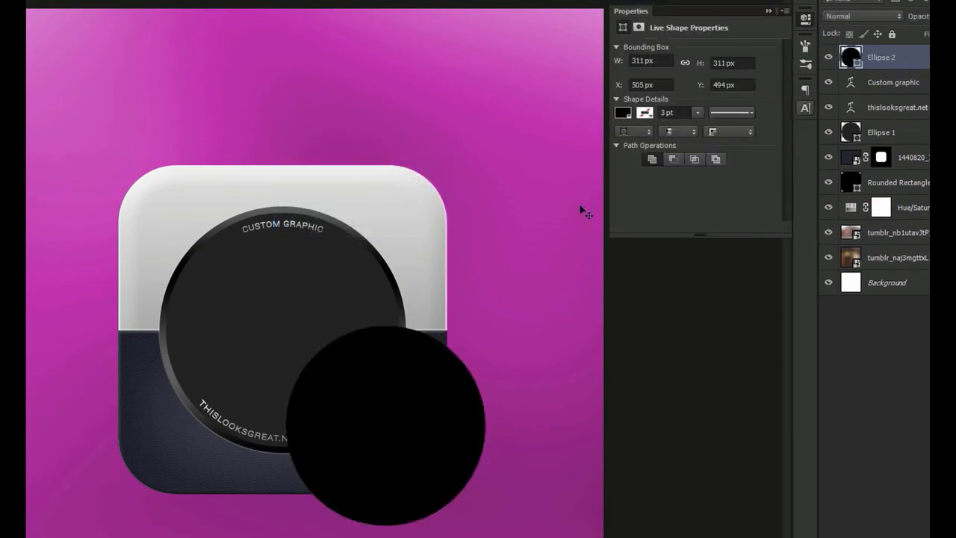
Step: Fill the 311 px circle with #222222 and center it horizontally and vertically on the canvas
double_click(849, 58)
text(22222)
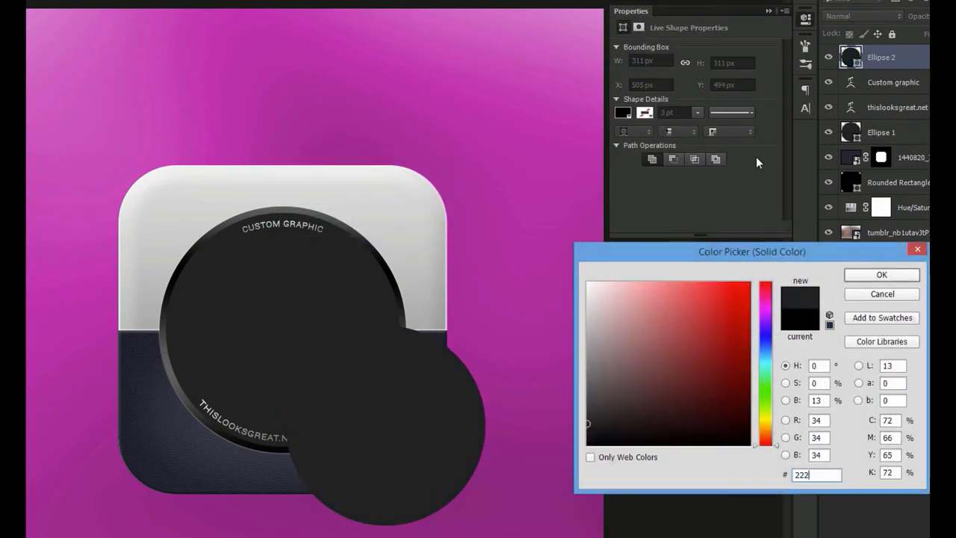
text(2)
key(Return)
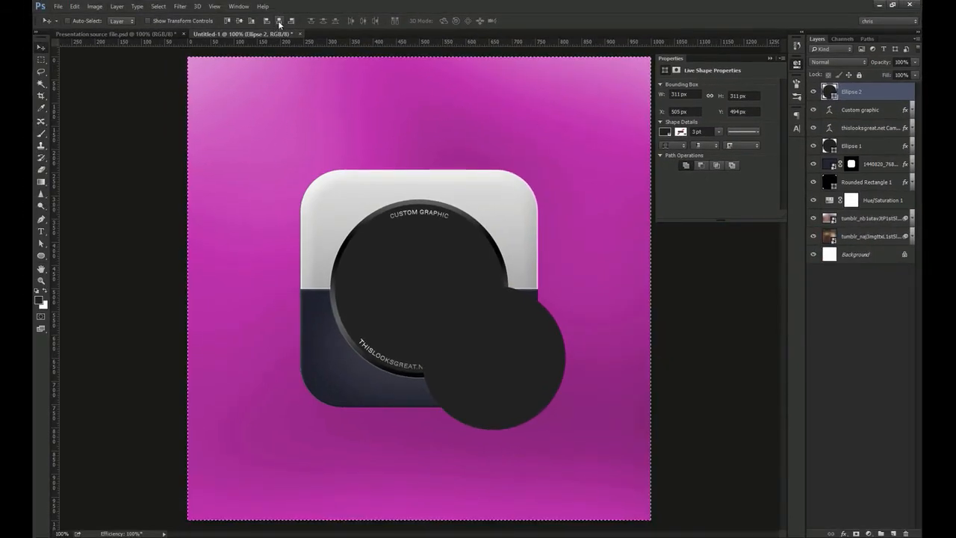
click(279, 21)
click(239, 21)
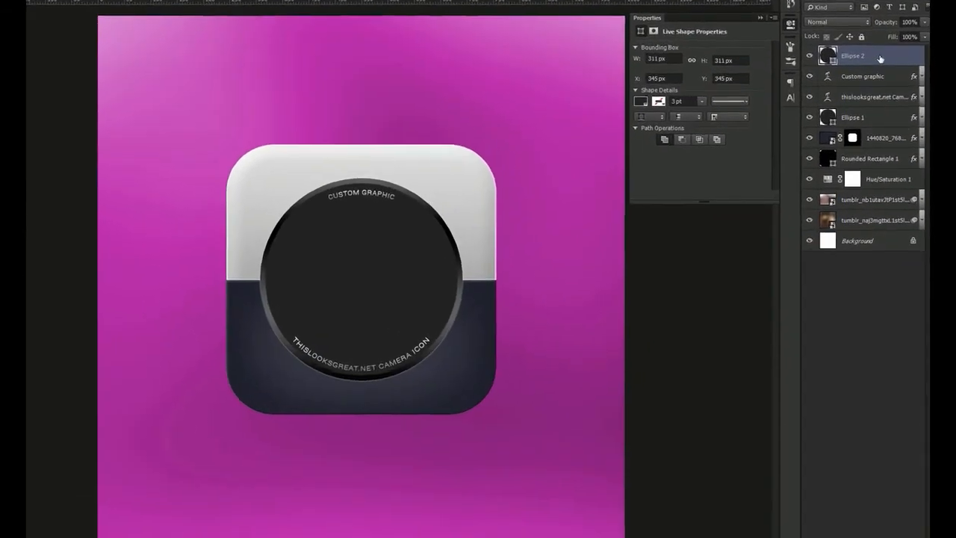
Step: Add an Outer Glow to the 311 px circle with Normal blend mode, 34% opacity and white (#ffffff) color
double_click(882, 93)
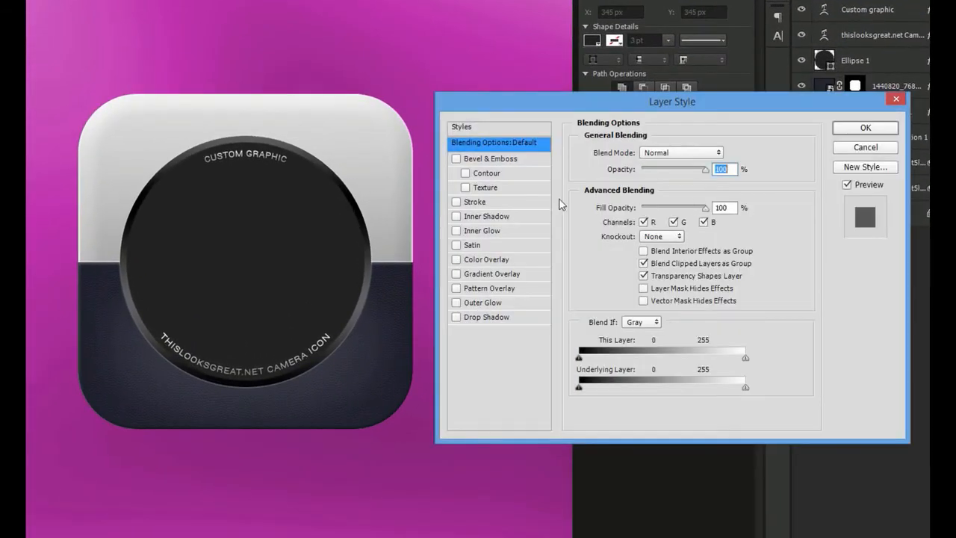
click(497, 304)
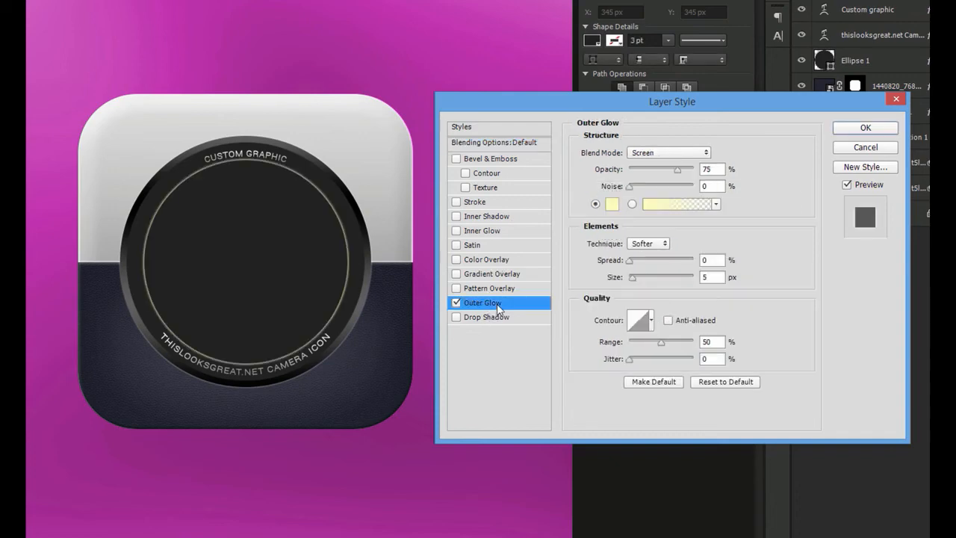
click(656, 155)
click(649, 165)
drag(720, 167, 688, 171)
text(34)
click(611, 205)
drag(585, 268, 555, 213)
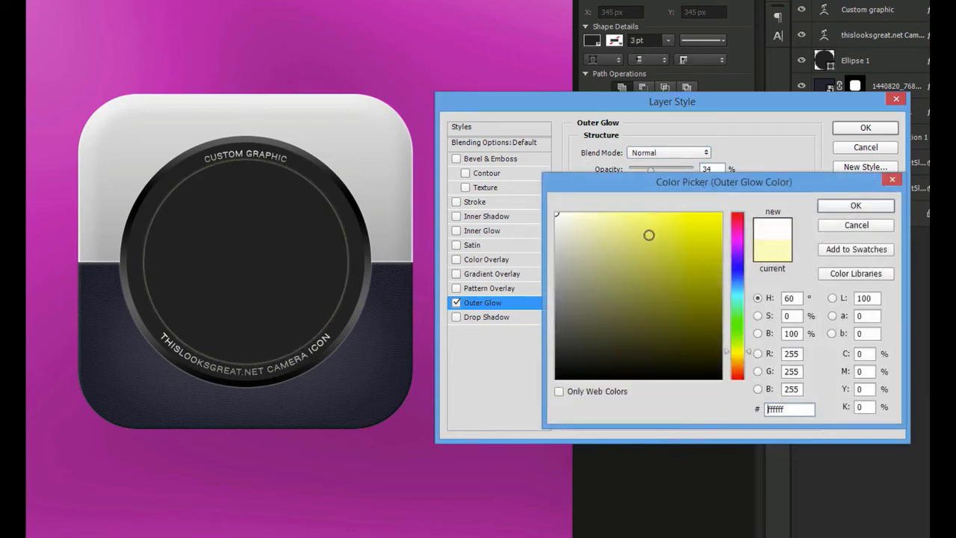
key(Return)
Step: Set the outer glow's technique to Precise and its size to 2 px, and apply the style
click(643, 244)
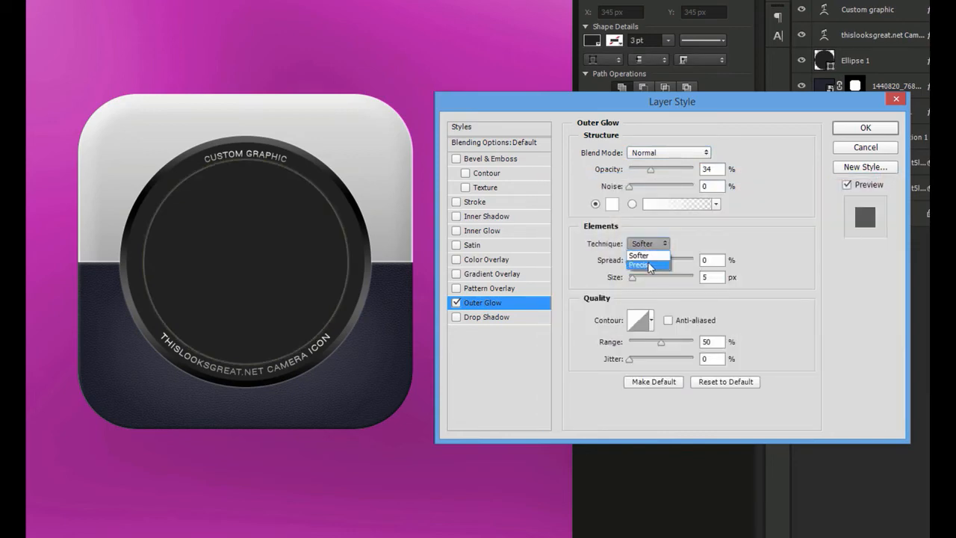
click(648, 265)
drag(720, 279, 598, 277)
text(2)
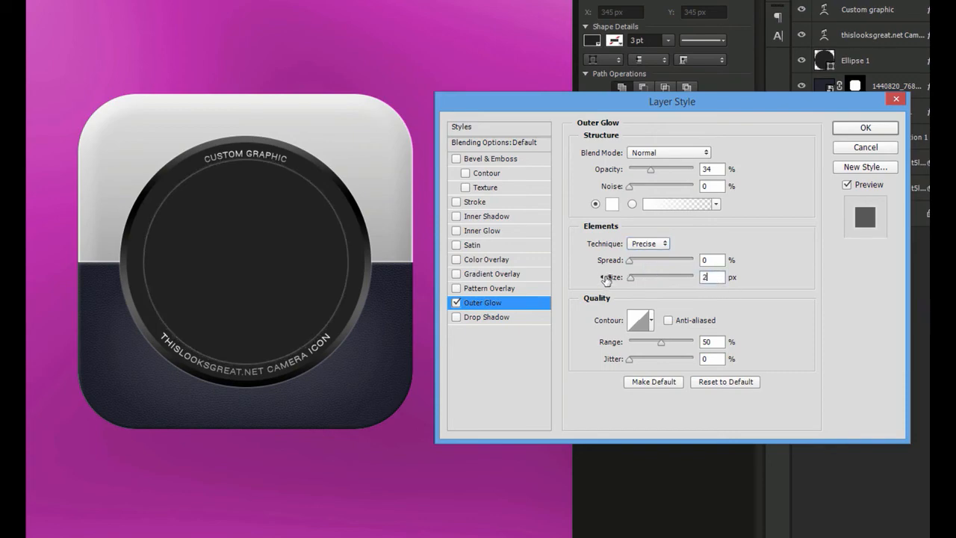
key(Return)
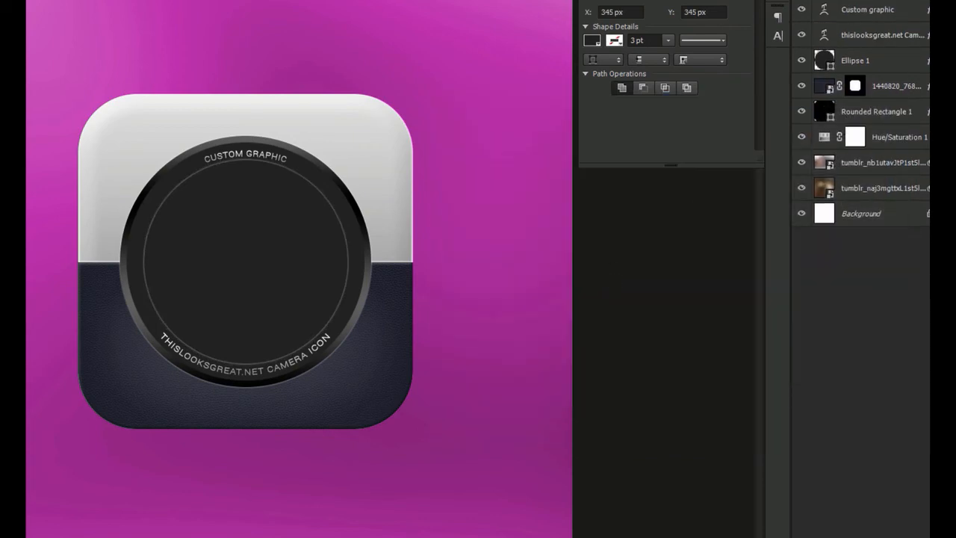
Step: Create a 304 × 304 px circle and center it on the canvas
click(241, 262)
text(304)
key(Tab)
text(304)
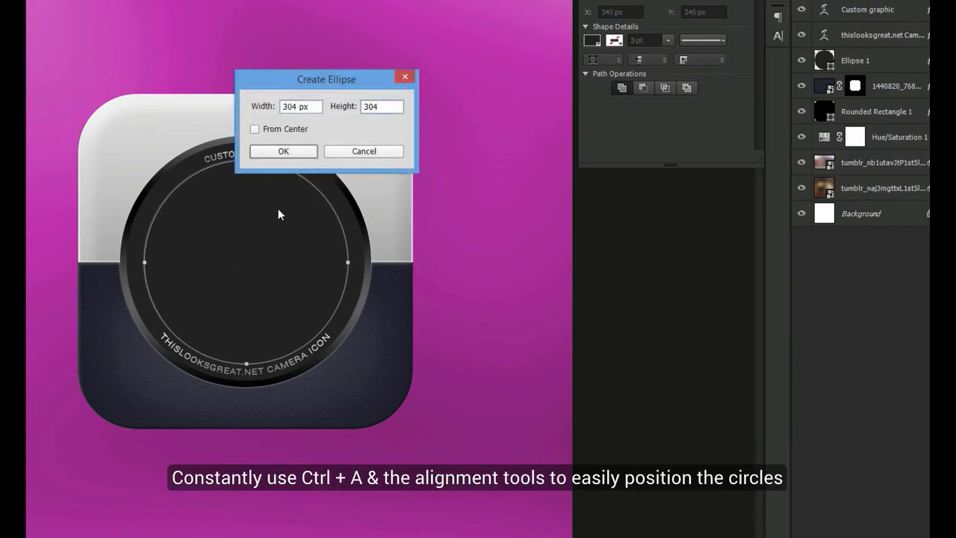
key(Return)
key(v)
key(ctrl+a)
key(ctrl+d)
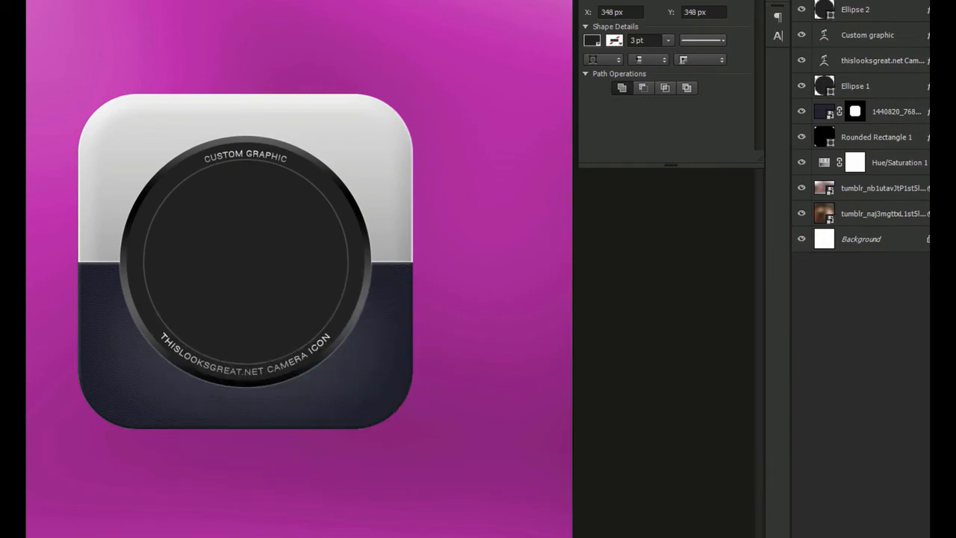
Step: Keep the 304 px circle's fill and add a 2 px Stroke effect positioned Inside
double_click(824, 3)
click(837, 209)
click(829, 535)
click(864, 486)
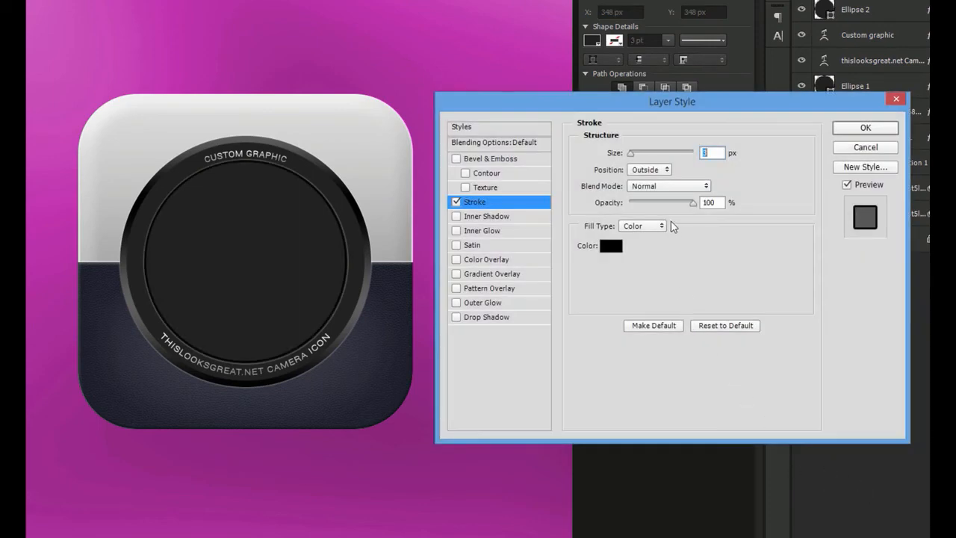
text(2)
click(649, 169)
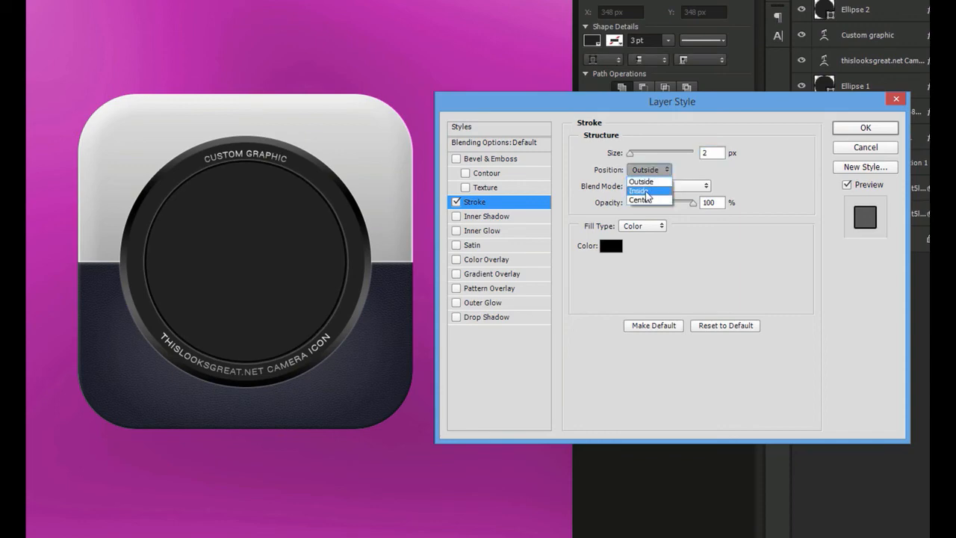
click(645, 191)
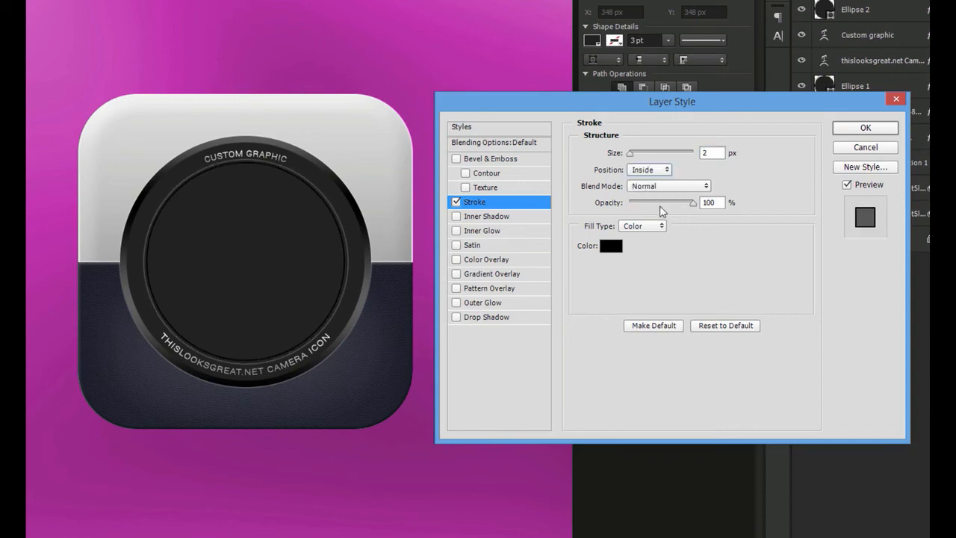
Step: Set the 304 px circle's stroke color to #cecece and apply the style
click(611, 246)
text(cecece)
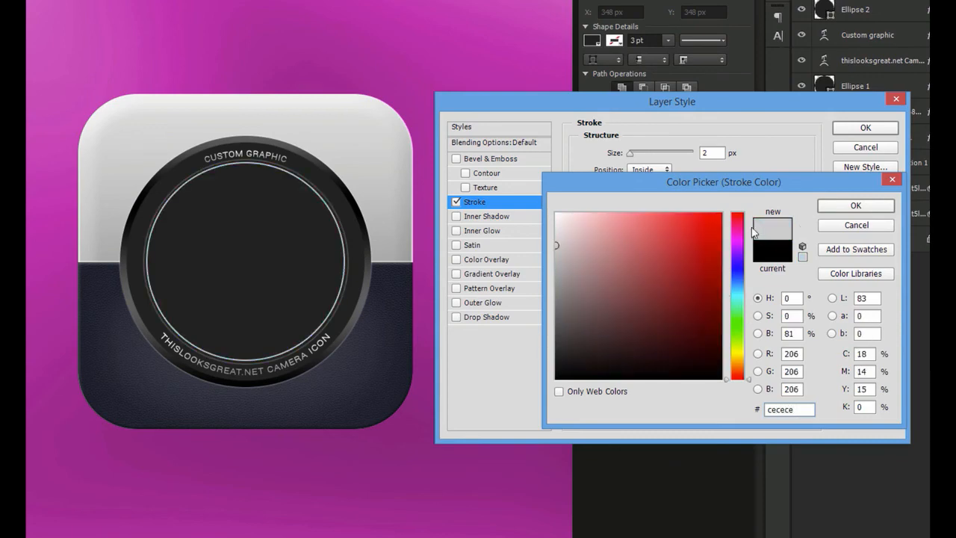
click(853, 206)
click(852, 128)
Step: Create a 299 × 299 px circle and center it on the canvas
click(240, 258)
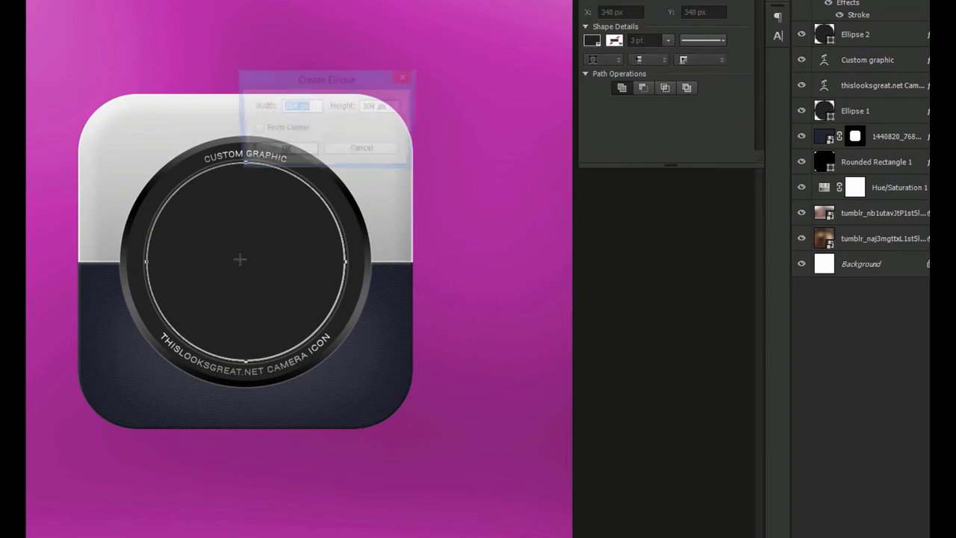
text(299)
key(Tab)
text(299)
key(Return)
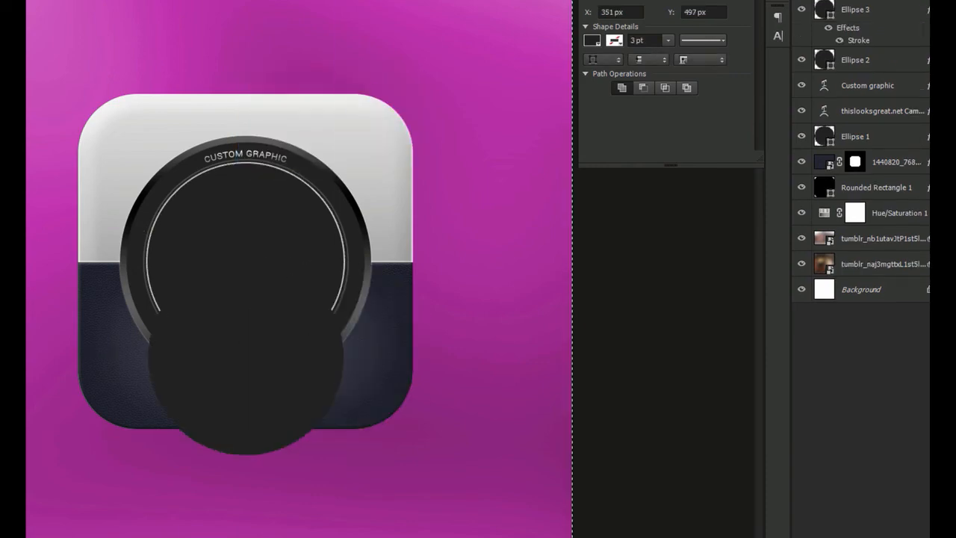
key(ctrl+d)
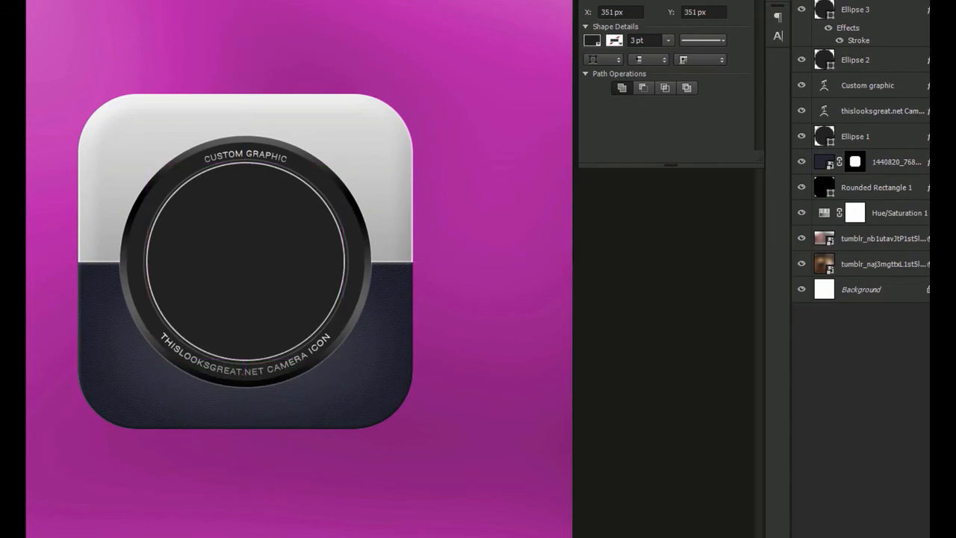
Step: Add an Inner Bevel to the 299 px circle with 1000% depth and 4 px size, keeping its fill
double_click(825, 9)
key(Return)
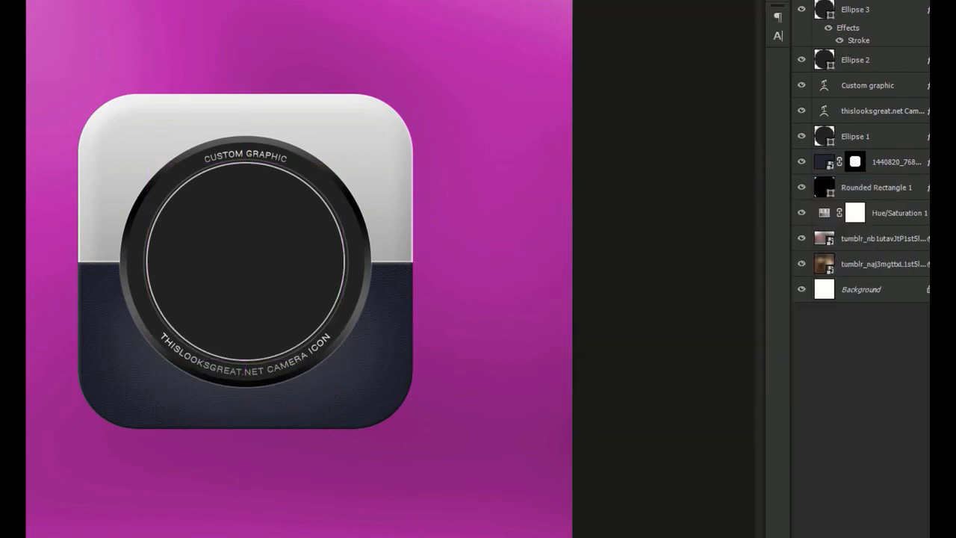
double_click(881, 2)
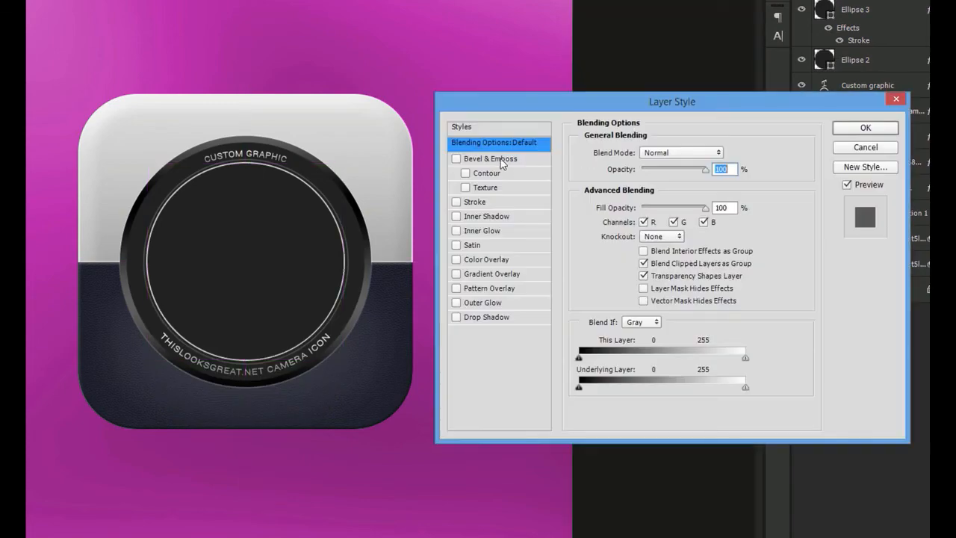
click(493, 158)
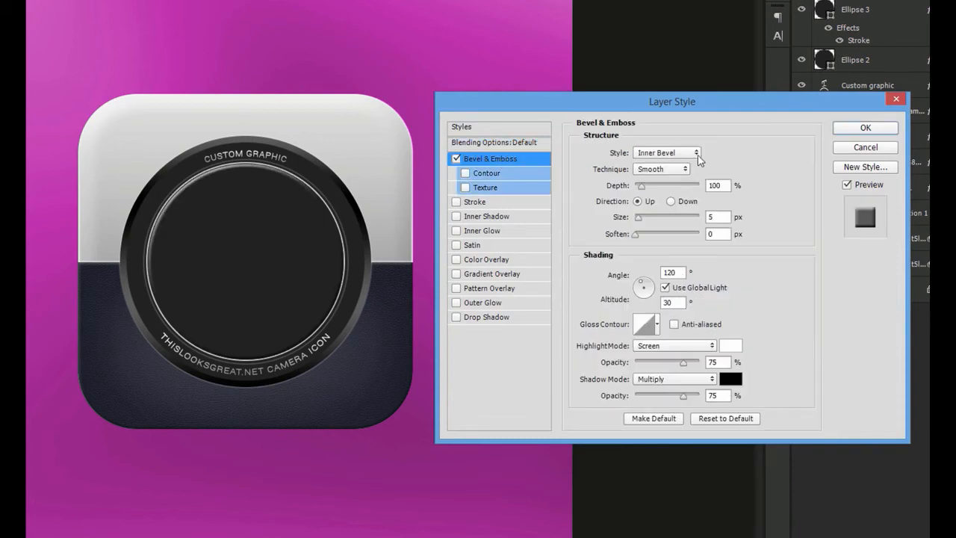
drag(642, 187, 730, 193)
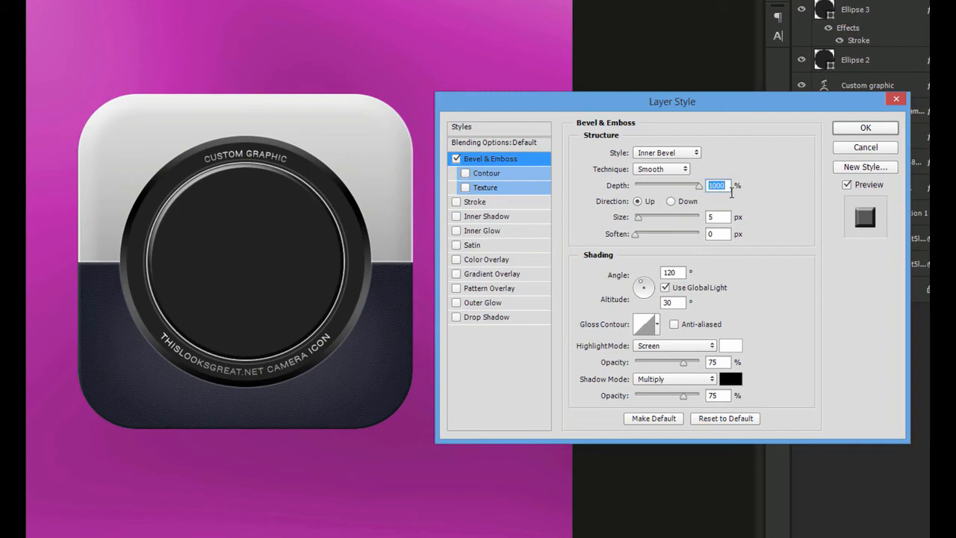
double_click(720, 217)
text(4)
Step: Set the bevel's shading angle to -90° without global light and its highlight opacity to 32%, and apply the style
click(682, 286)
text(-90)
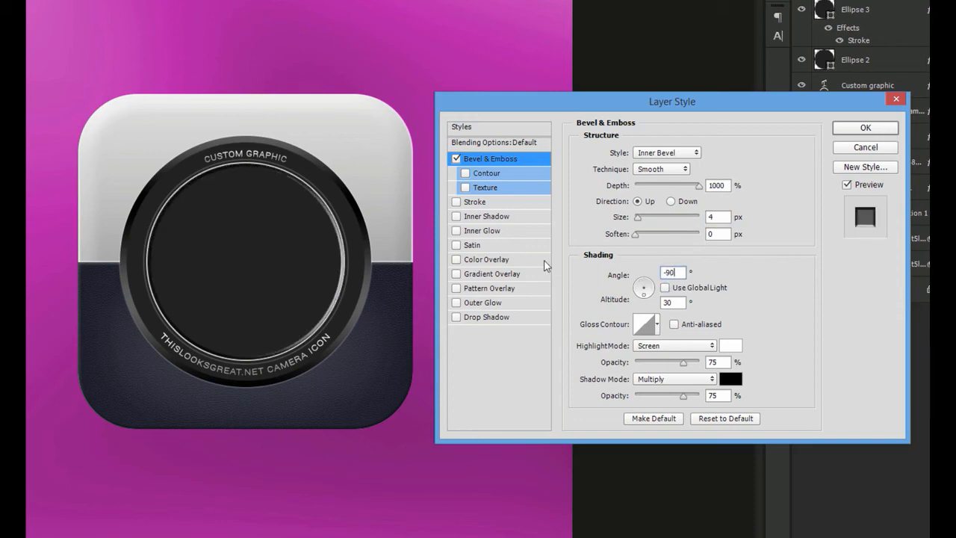
double_click(726, 365)
text(32)
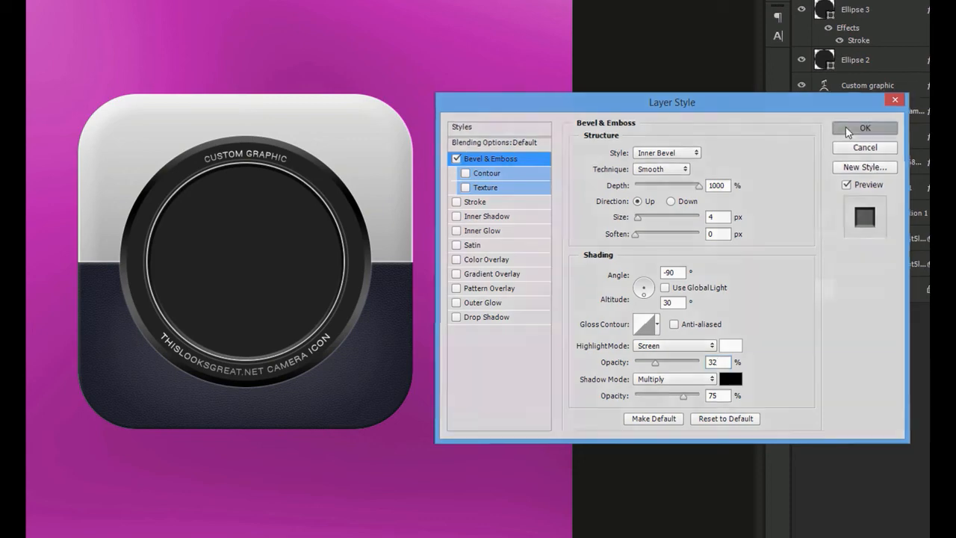
click(847, 129)
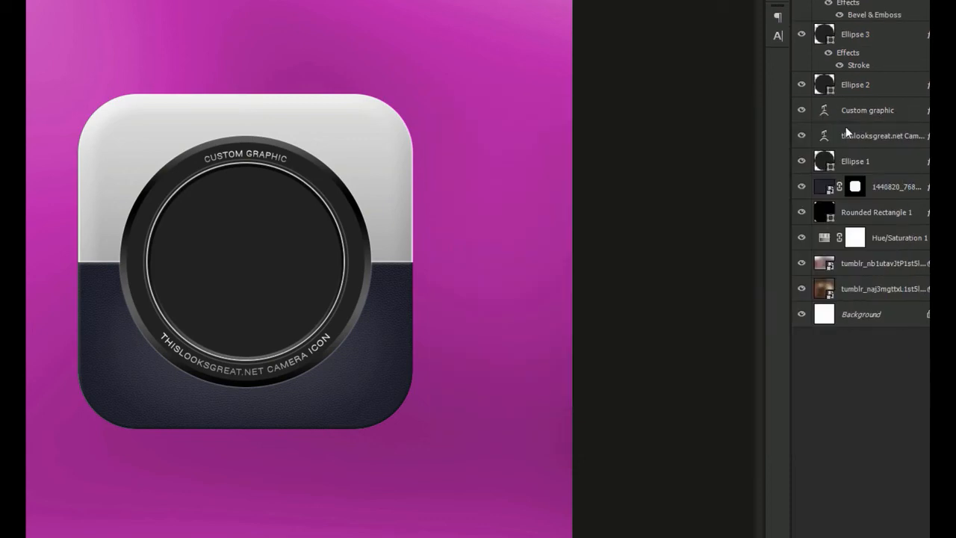
Step: Add a reversed linear Gradient Overlay from #272727 to #3e3e3e to the 299 px circle
double_click(884, 12)
click(529, 273)
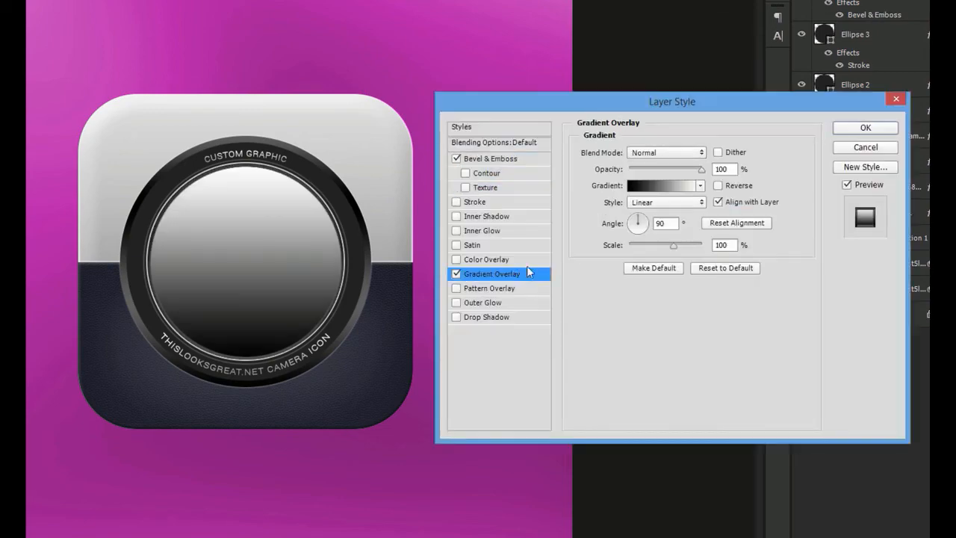
click(640, 187)
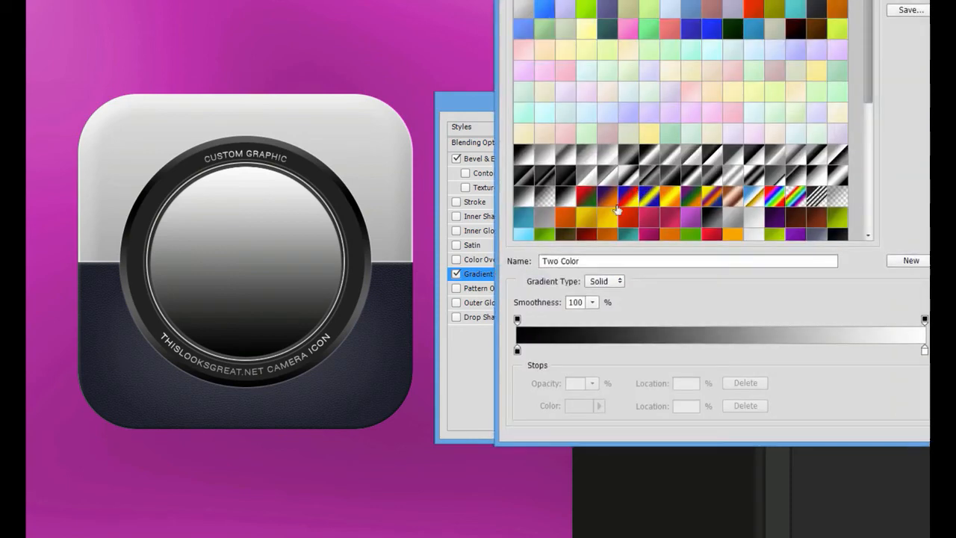
double_click(517, 350)
text(272727)
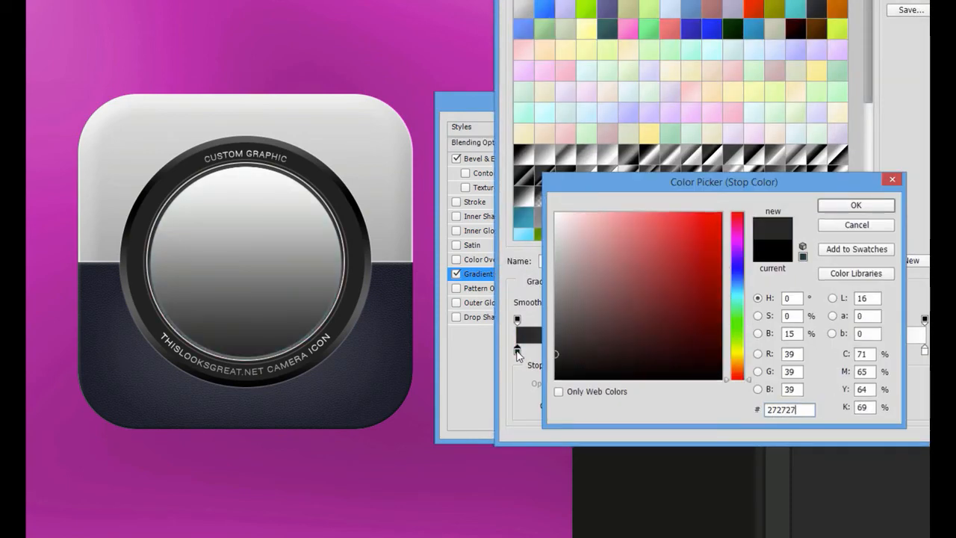
click(856, 205)
double_click(924, 350)
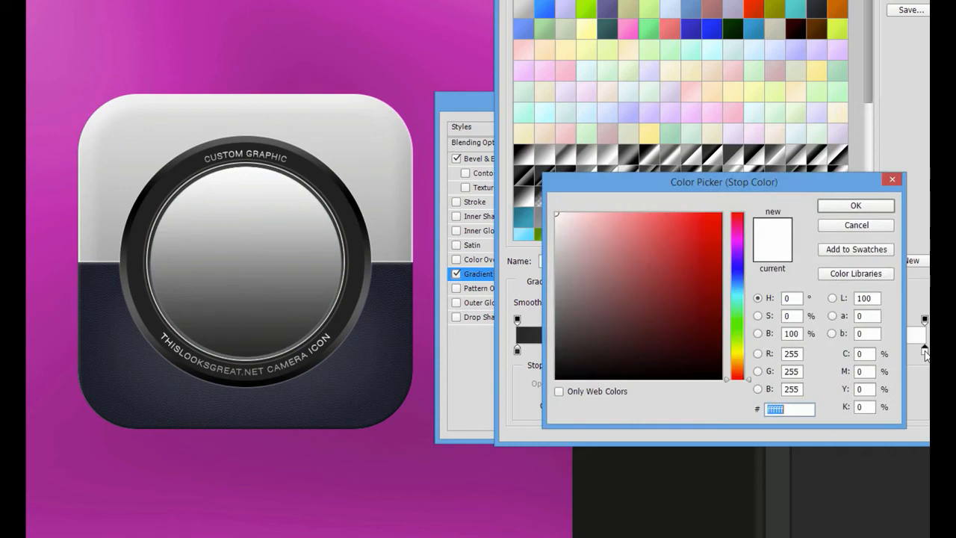
text(3e3e3e)
key(Return)
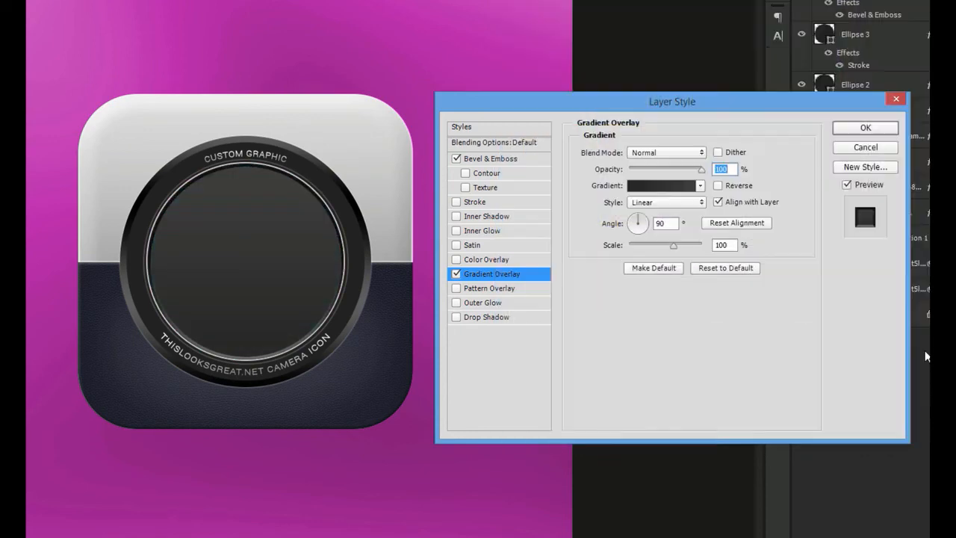
click(734, 190)
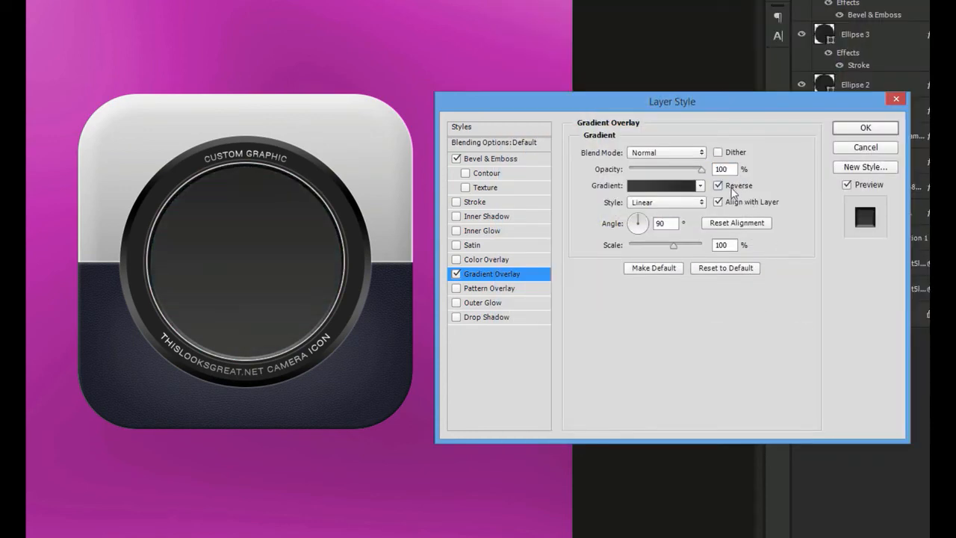
click(864, 128)
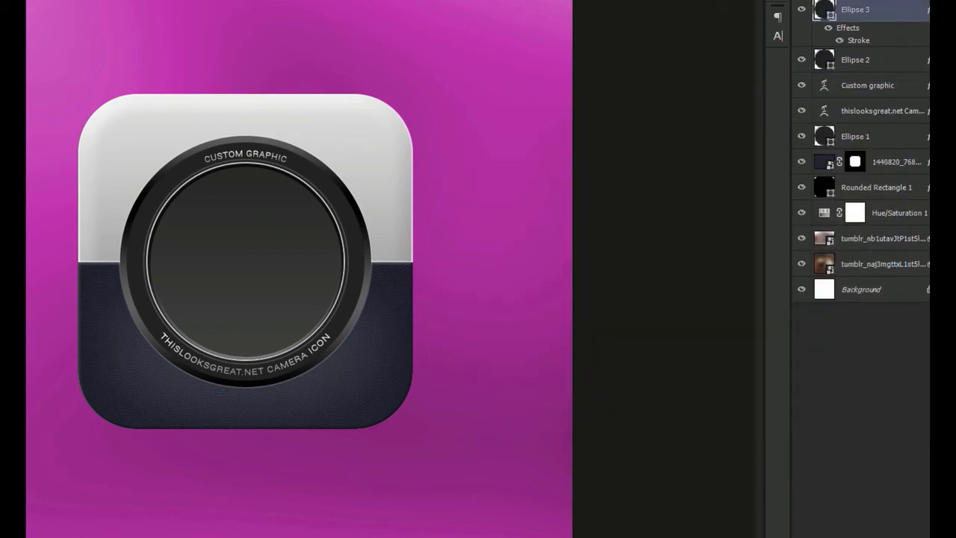
Step: Create a 256 × 256 px circle above the 299 px one and center it on the canvas
click(255, 299)
text(256)
key(Tab)
text(256)
key(Return)
key(v)
key(ctrl+a)
click(112, 1)
click(90, 1)
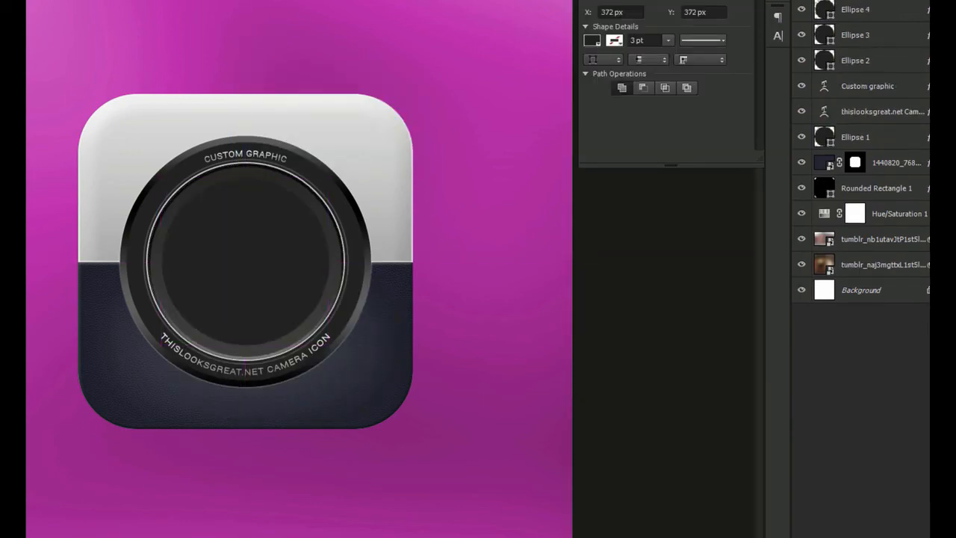
Step: Add an Inner Shadow to the 256 px circle with a -90° angle without global light and 16 px size, keeping its fill
double_click(823, 2)
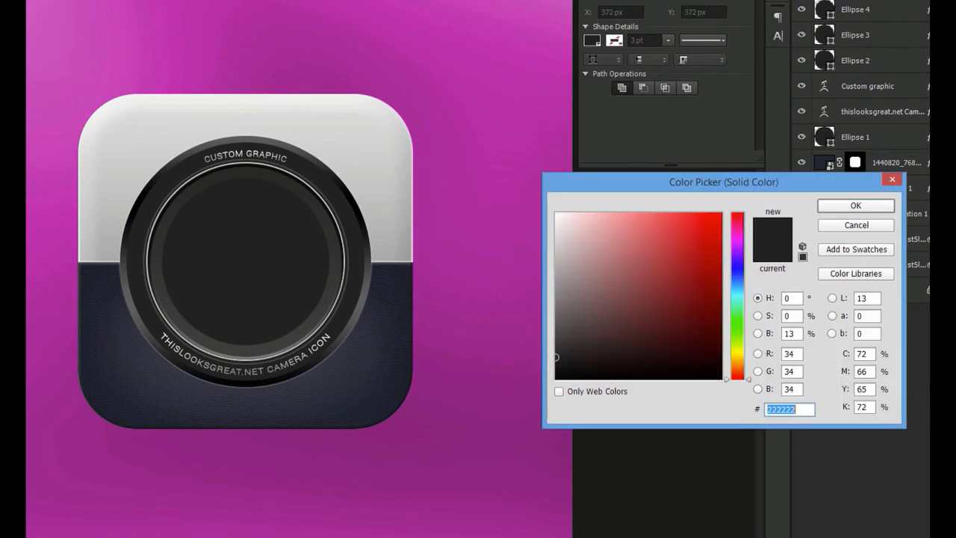
click(835, 202)
double_click(889, 1)
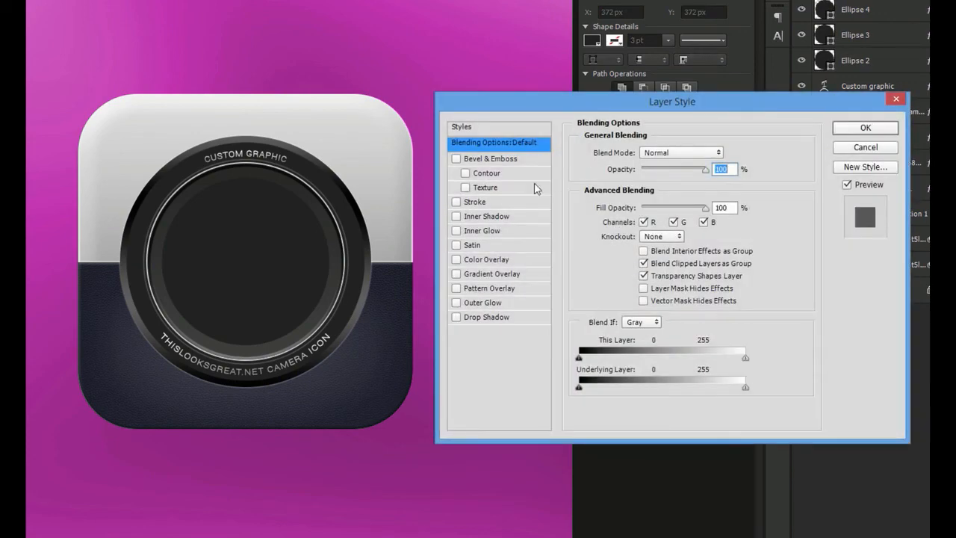
click(494, 217)
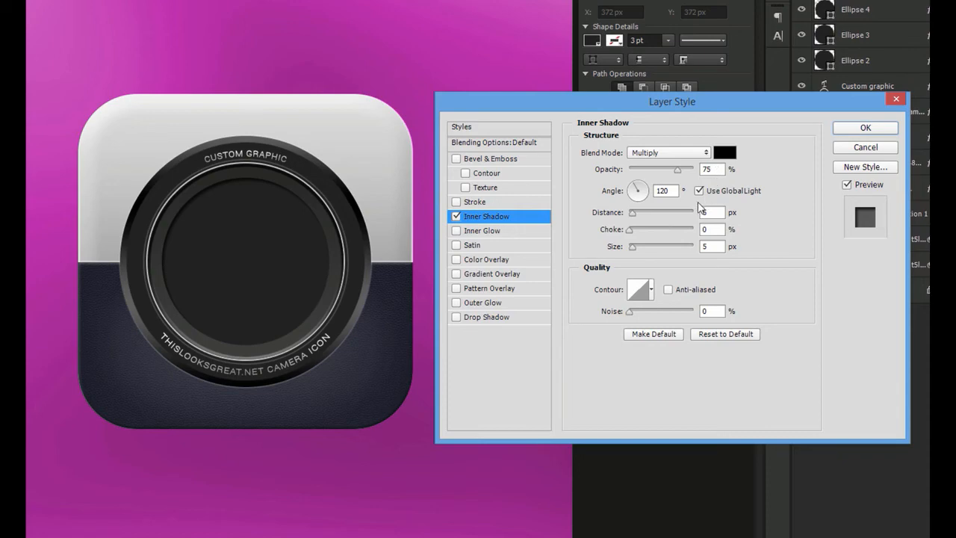
click(699, 190)
click(621, 191)
text(-90)
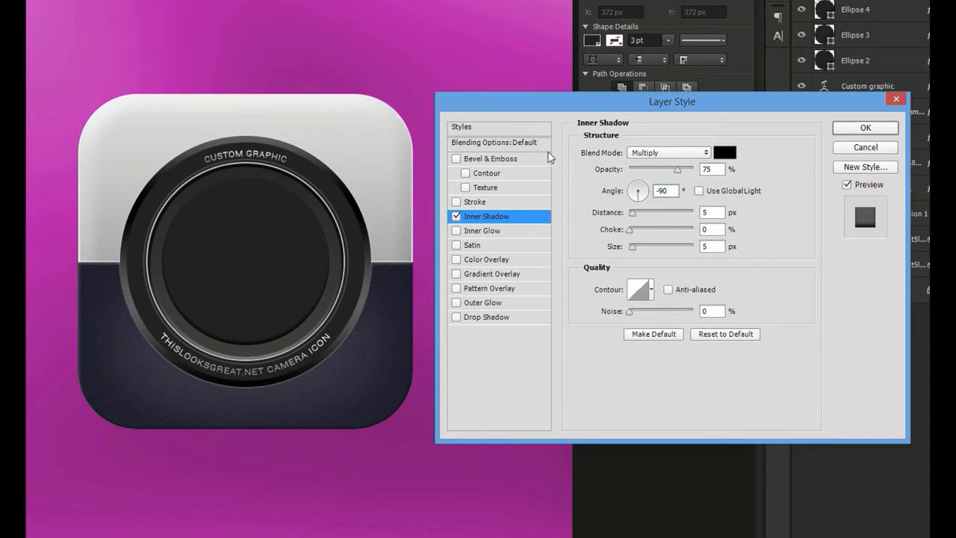
key(Tab)
key(Tab)
key(Tab)
text(16)
Step: Add a white Drop Shadow to the 256 px circle with Normal blend mode and 100% opacity
click(482, 317)
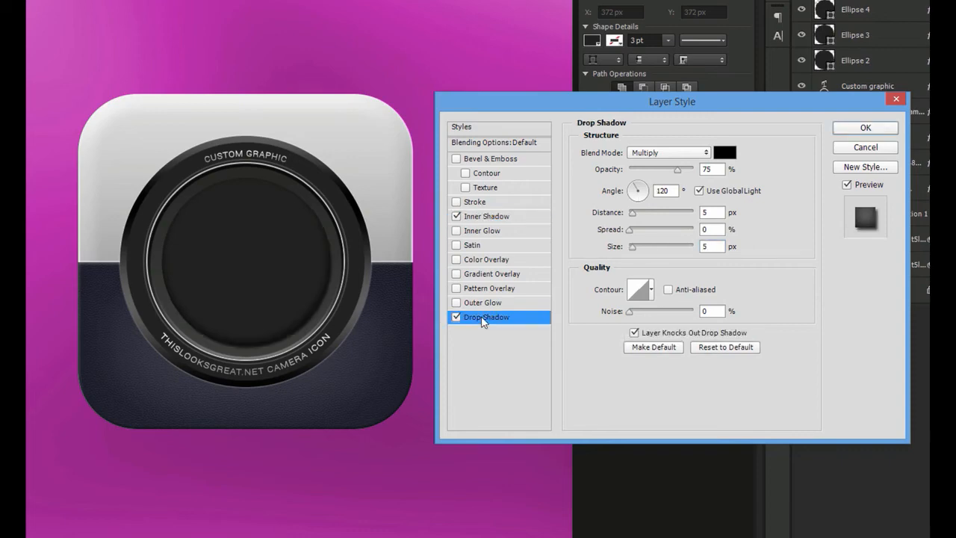
click(676, 154)
click(677, 172)
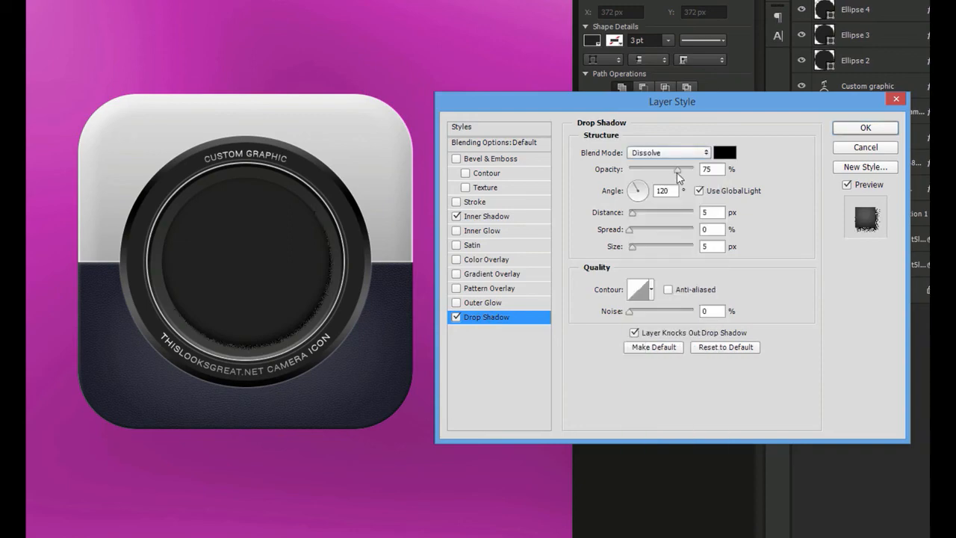
drag(678, 172, 695, 171)
click(677, 153)
click(669, 160)
click(725, 152)
click(666, 249)
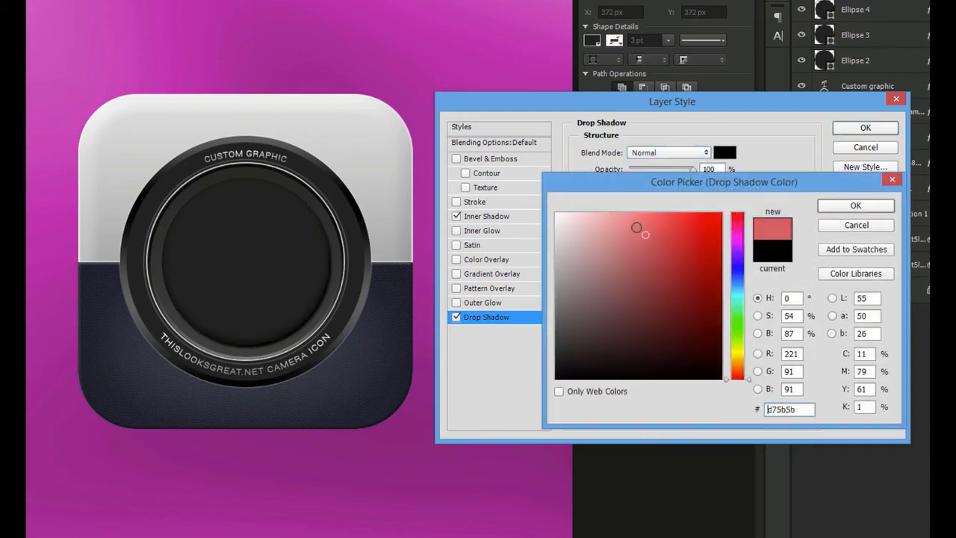
drag(667, 249, 601, 199)
click(855, 205)
Step: Set the drop shadow's angle to 90° without global light, distance to 1 px and size to 3 px, and apply the style
click(678, 191)
text(90)
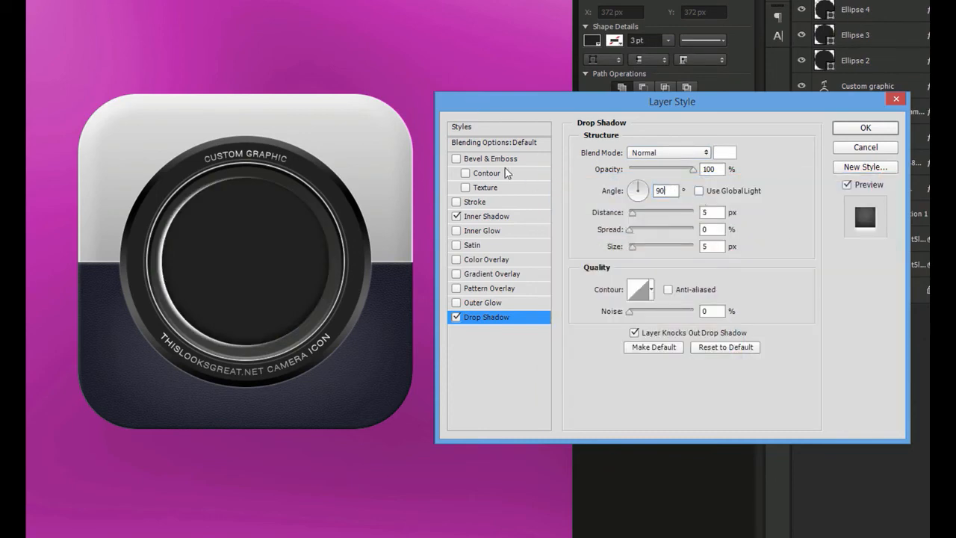
click(715, 213)
text(1)
key(Tab)
key(Tab)
text(3)
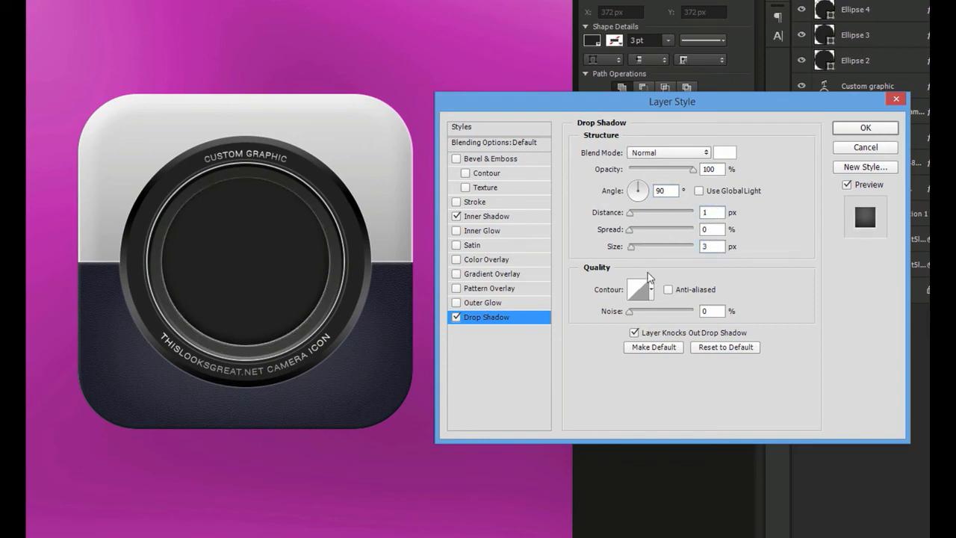
click(848, 128)
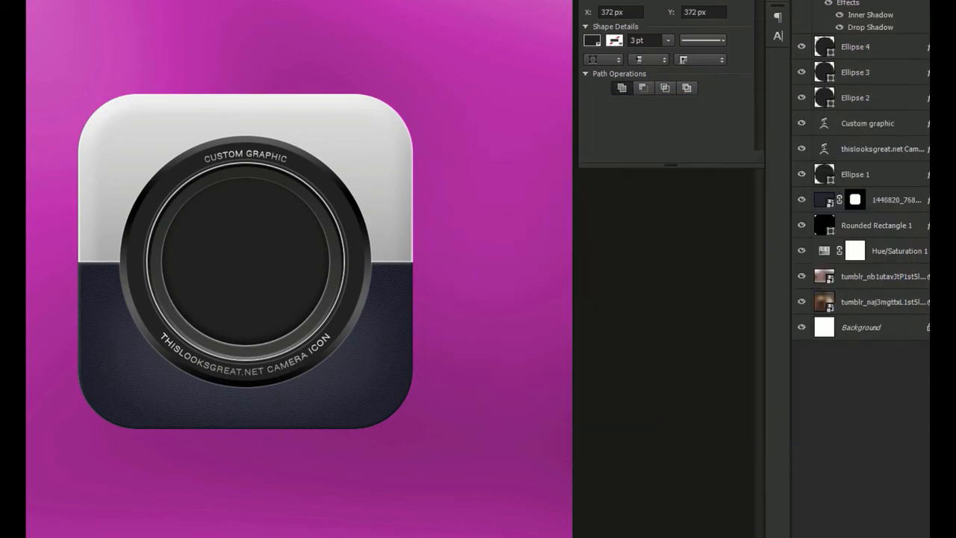
Step: Create a 235 × 235 px circle above the 256 px one and center it on the canvas, keeping its fill
click(229, 263)
text(235)
key(Tab)
text(235)
key(Return)
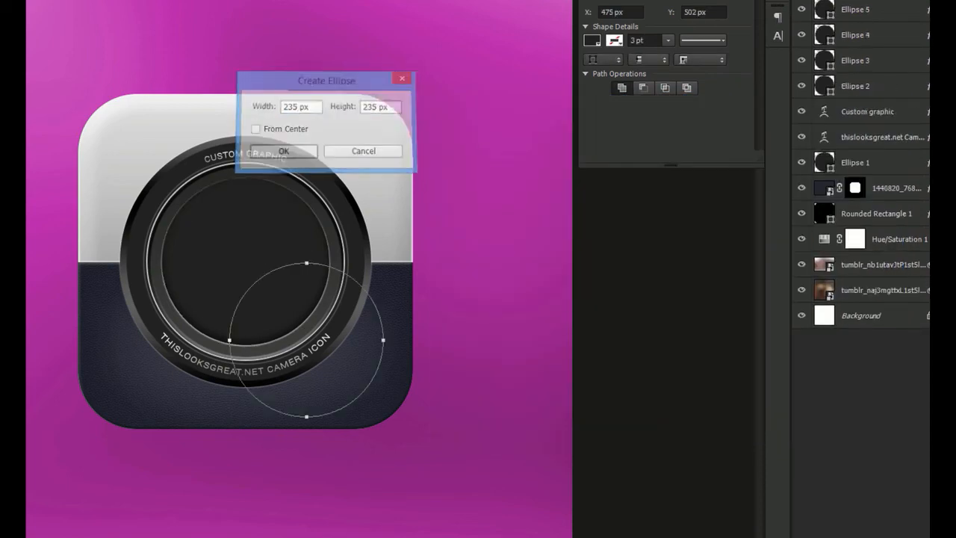
key(v)
key(ctrl+a)
key(ctrl+d)
double_click(825, 3)
click(856, 206)
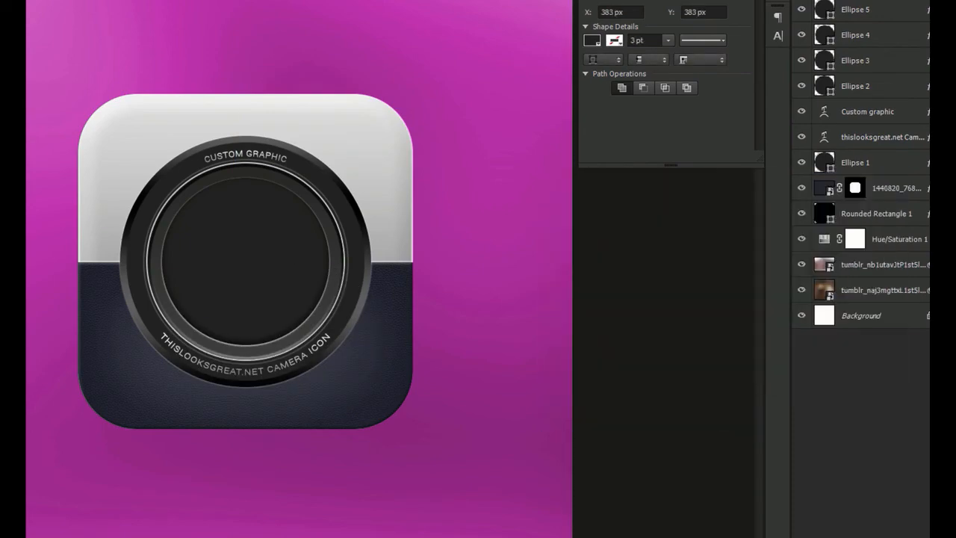
Step: Add an Inner Shadow to the 235 px circle with a -90° angle without global light and 16 px size
double_click(889, 2)
click(501, 216)
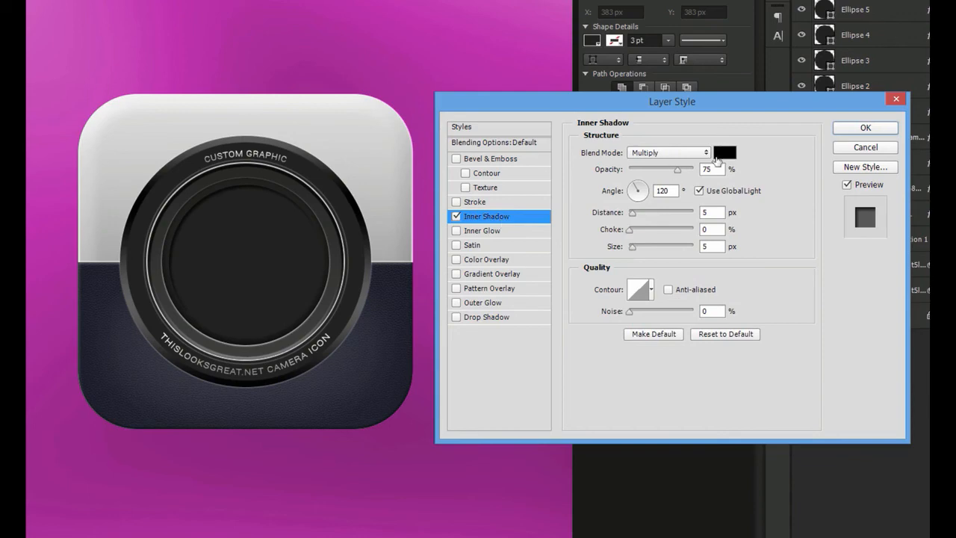
click(699, 190)
double_click(663, 190)
text(-90)
key(Tab)
key(Tab)
key(Tab)
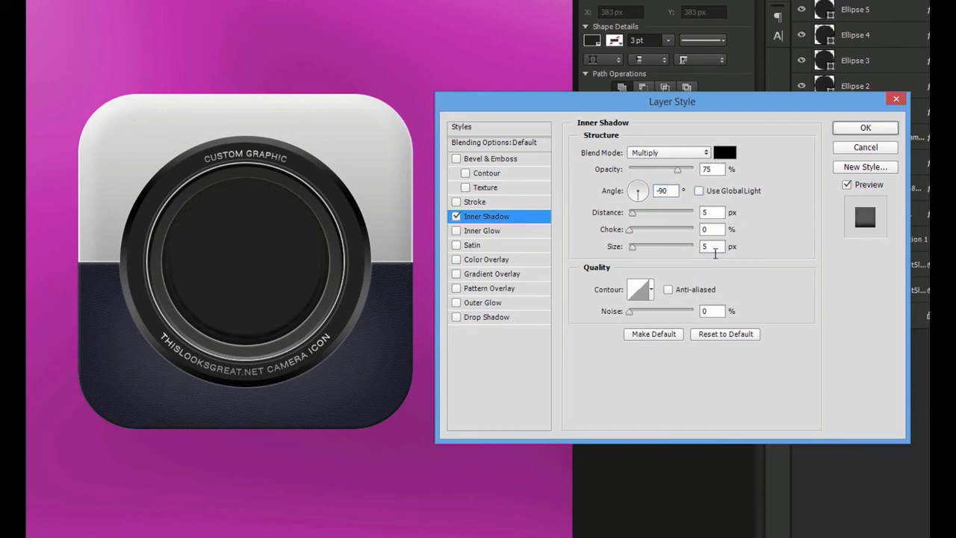
text(16)
key(Return)
key(Return)
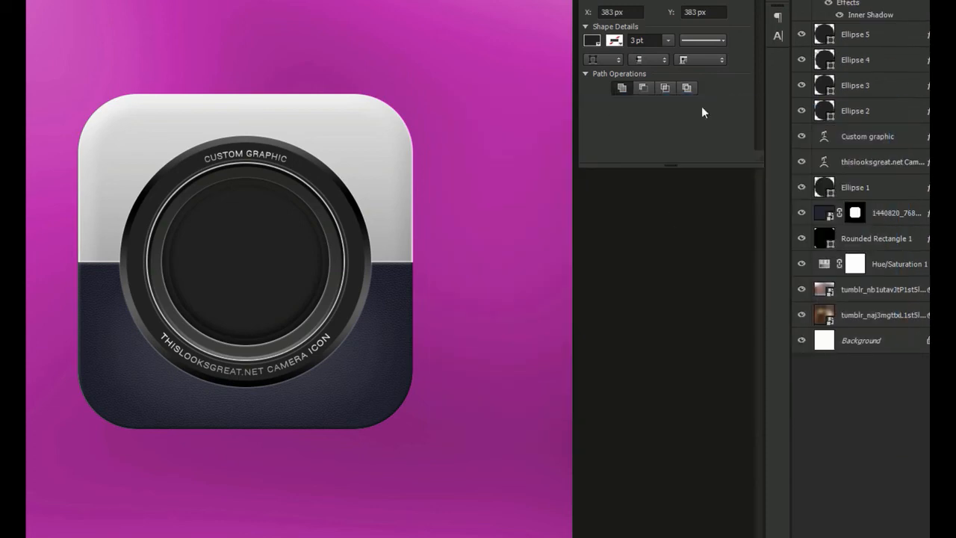
Step: Create a 225 × 225 px circle above the 235 px one and center it on the canvas
click(940, 0)
key(u)
click(308, 244)
text(225)
key(Tab)
text(225)
key(Return)
key(v)
key(ctrl+a)
click(179, 0)
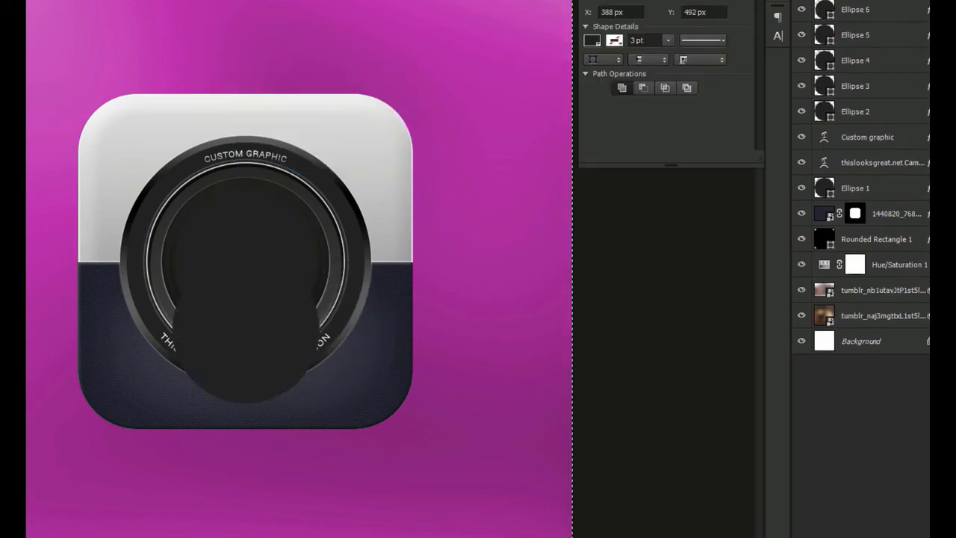
click(128, 0)
key(ctrl+d)
double_click(881, 0)
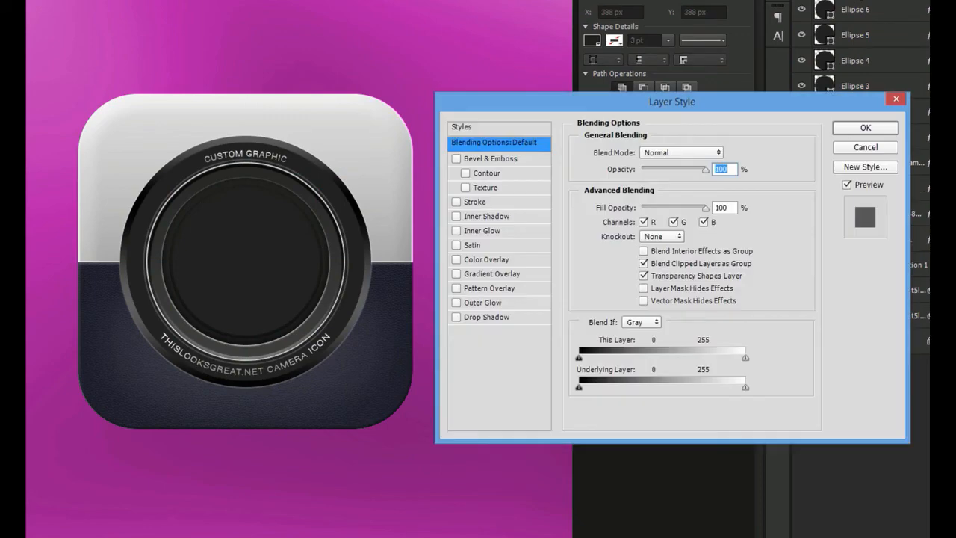
key(Escape)
double_click(824, 0)
key(Escape)
Step: Add an Inner Bevel to the 225 px circle with 1000% depth, 90° angle without global light and 0% highlight opacity
double_click(884, 0)
click(501, 160)
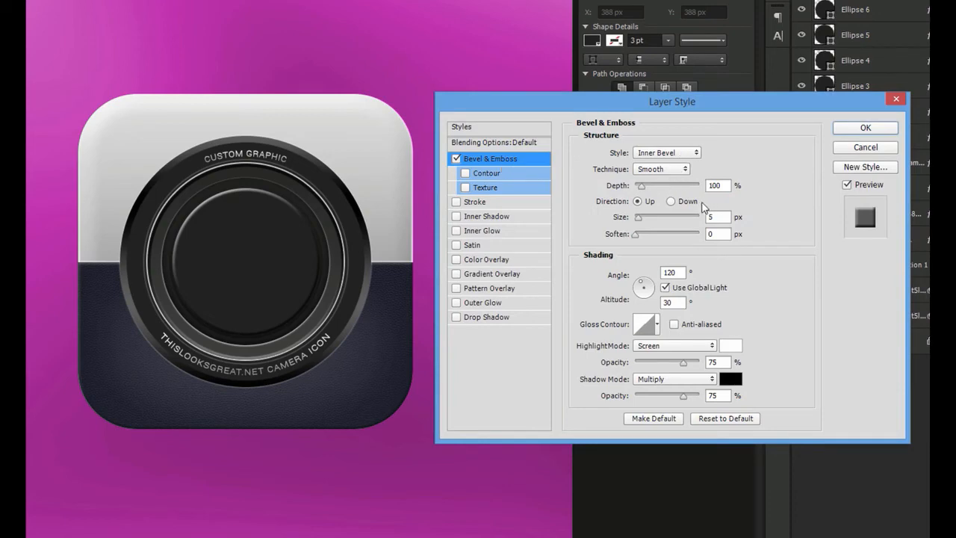
drag(641, 185, 737, 188)
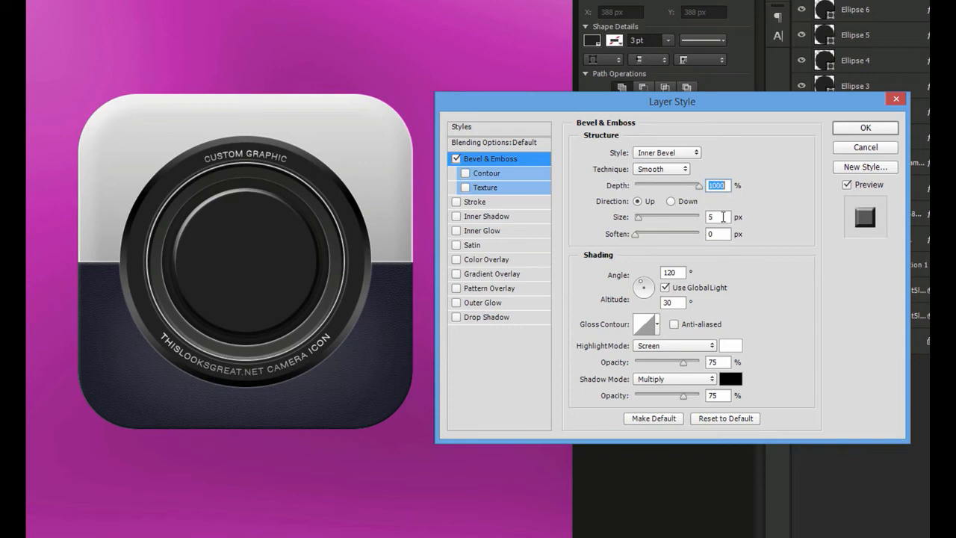
click(686, 286)
double_click(669, 271)
text(90)
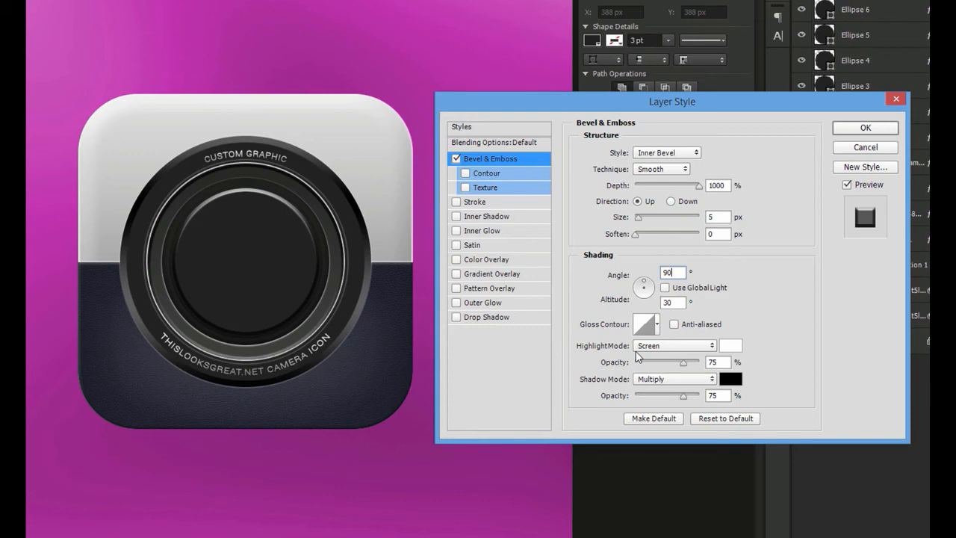
drag(681, 361, 592, 371)
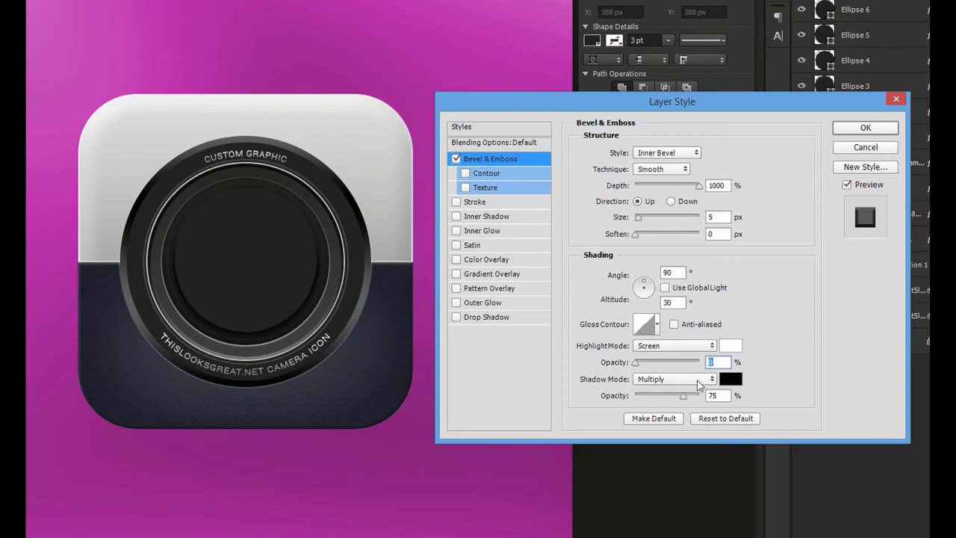
Step: Set the bevel's shadow color to #8e19ba
click(728, 378)
text(8e19b)
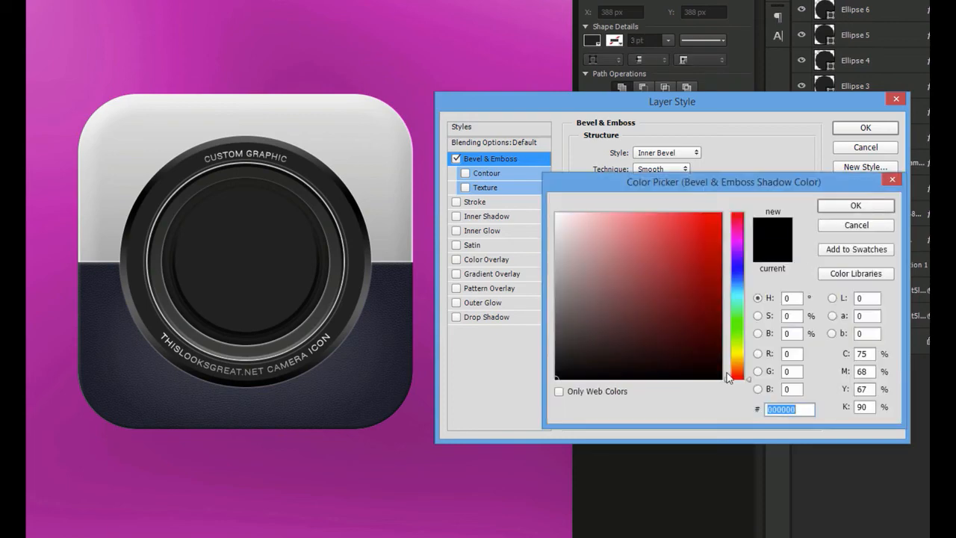
text(a)
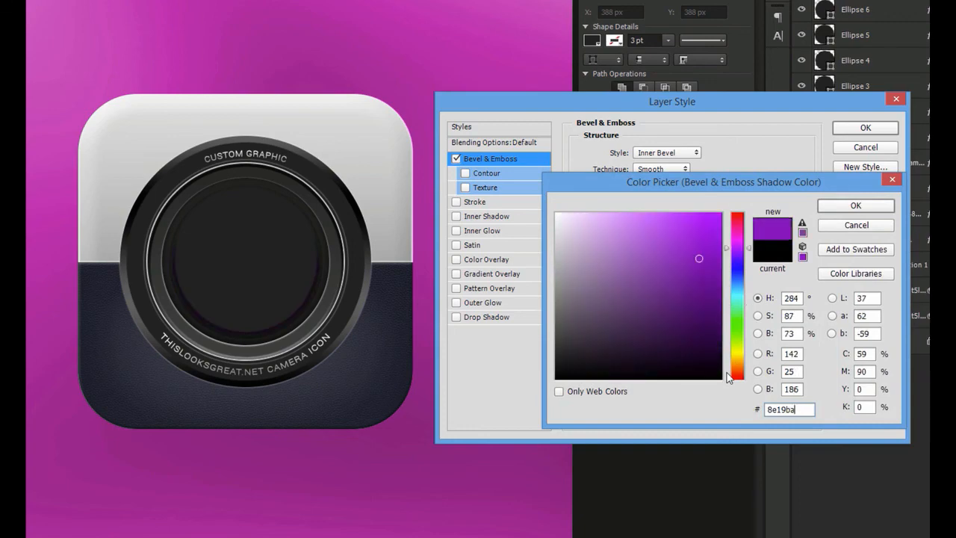
key(Return)
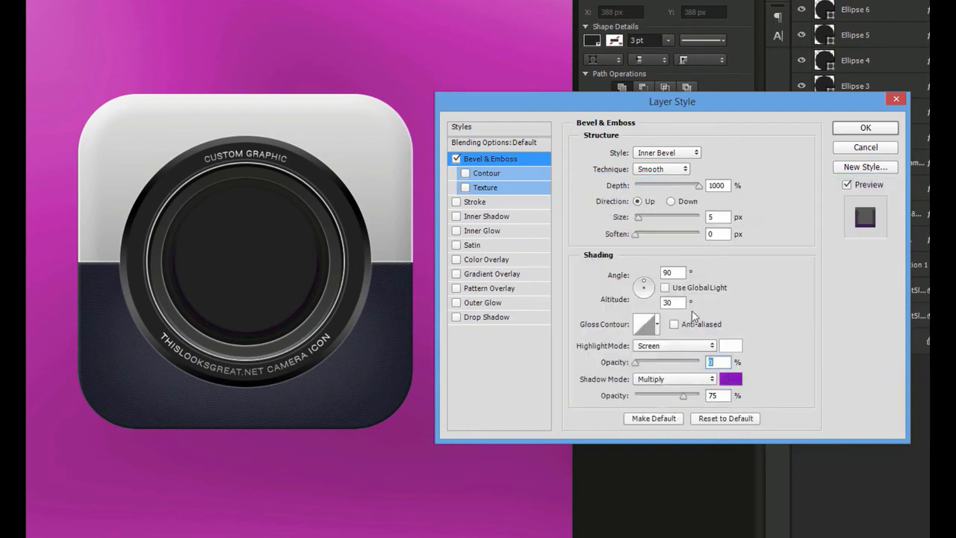
Step: Add a 14 px inside Stroke with a gradient fill to the 225 px circle
click(497, 203)
drag(631, 152, 635, 152)
click(650, 169)
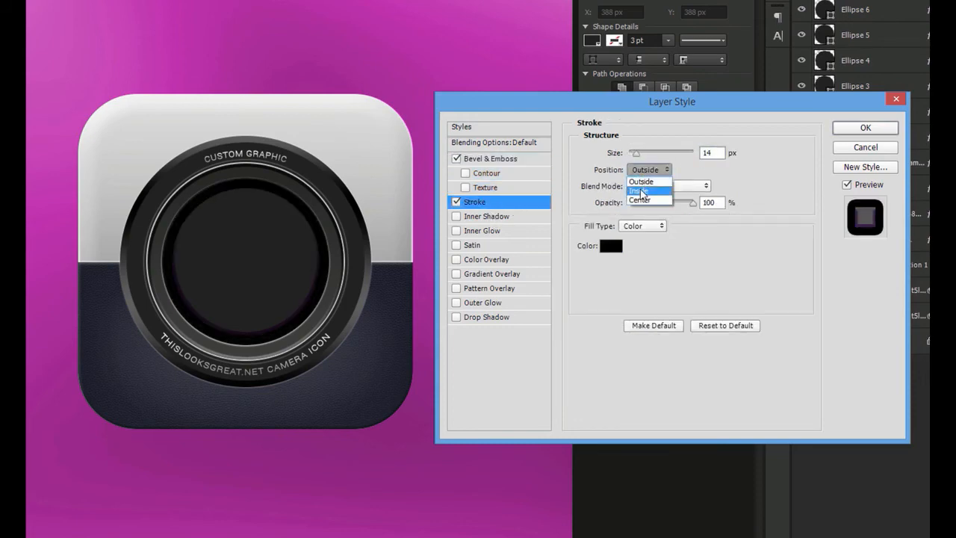
click(641, 192)
click(642, 226)
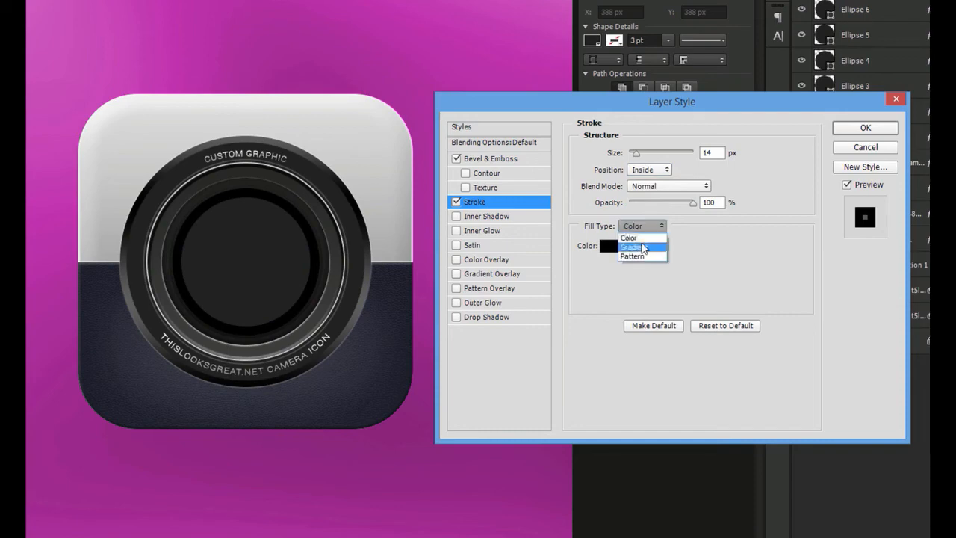
click(642, 248)
Step: Set the stroke gradient's first color stop to #c011e6 and add a #c259d2 stop at 11%
click(639, 251)
double_click(517, 350)
text(c011e6)
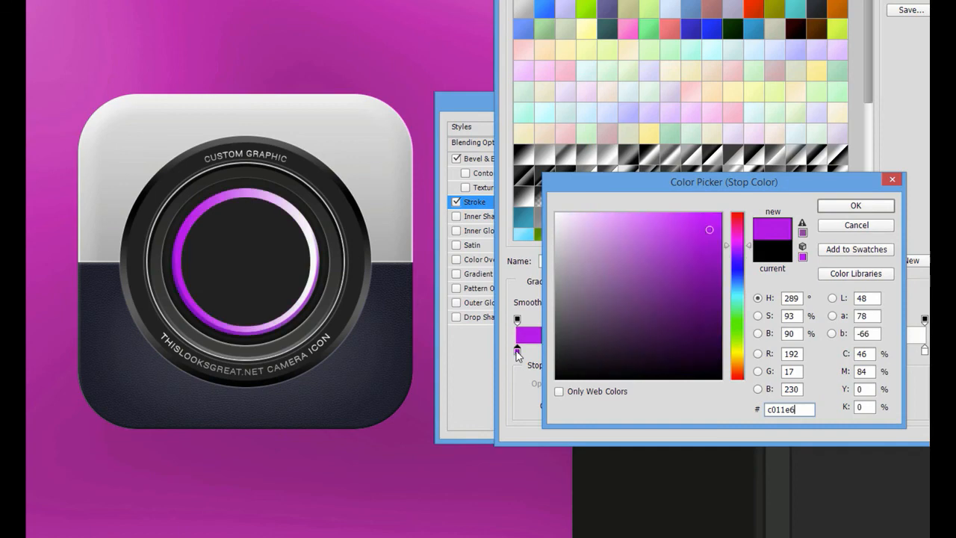
key(Return)
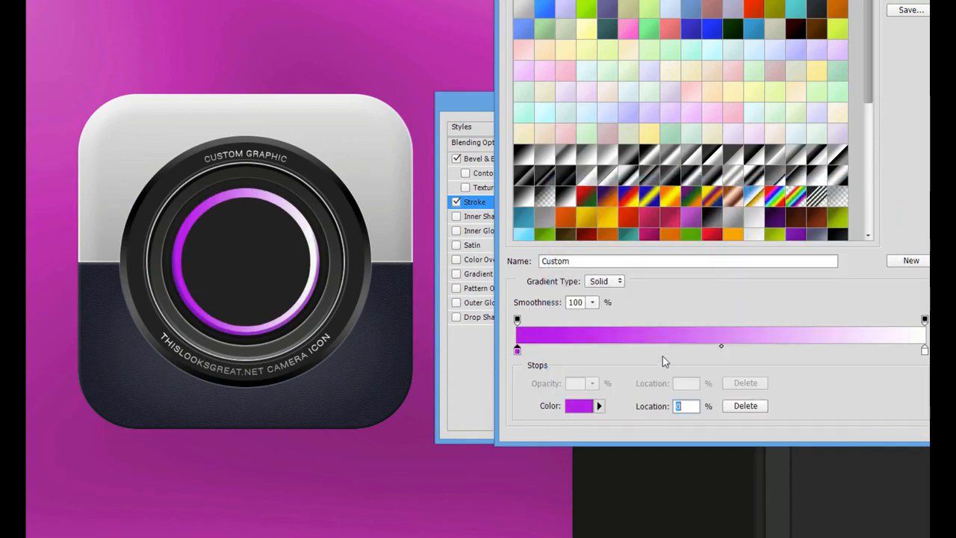
click(608, 351)
double_click(608, 350)
text(c259d2)
key(Return)
text(11)
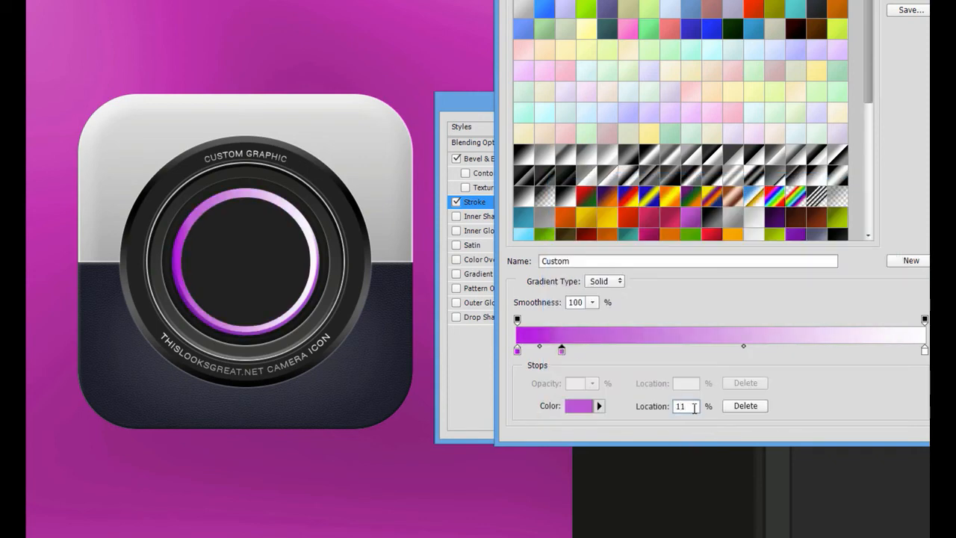
Step: Add a medium purple stop at 21% to the stroke gradient and make its end stop a very dark purple
click(620, 349)
double_click(620, 349)
text(8e24aa)
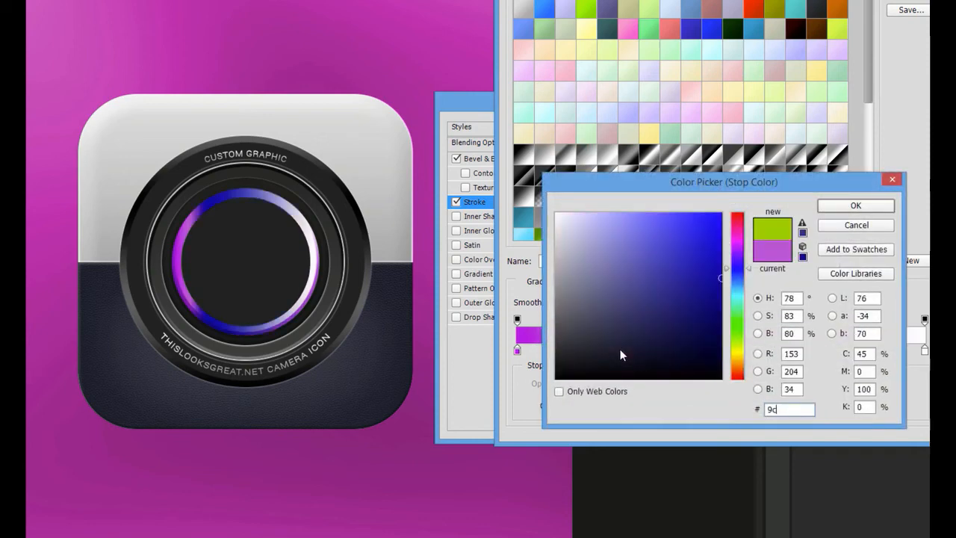
key(Return)
text(21)
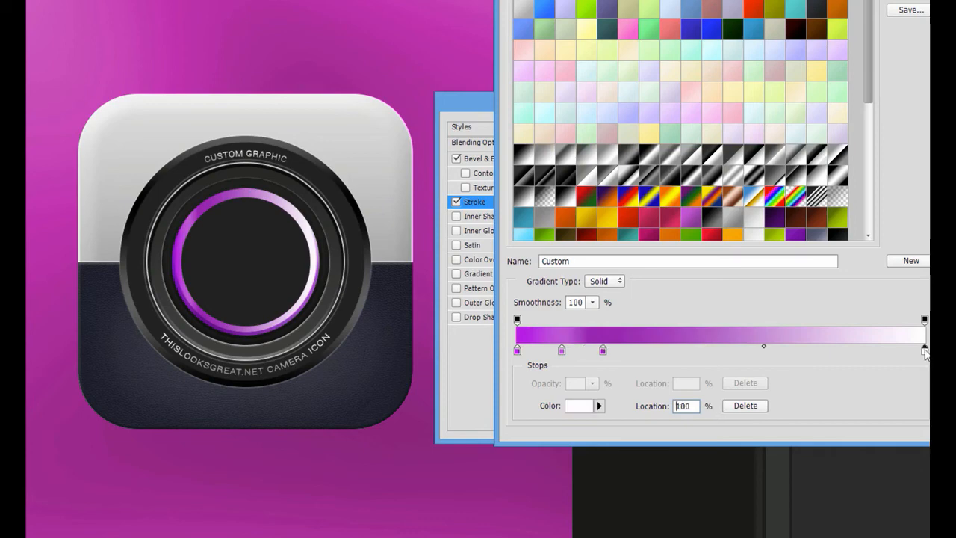
double_click(924, 349)
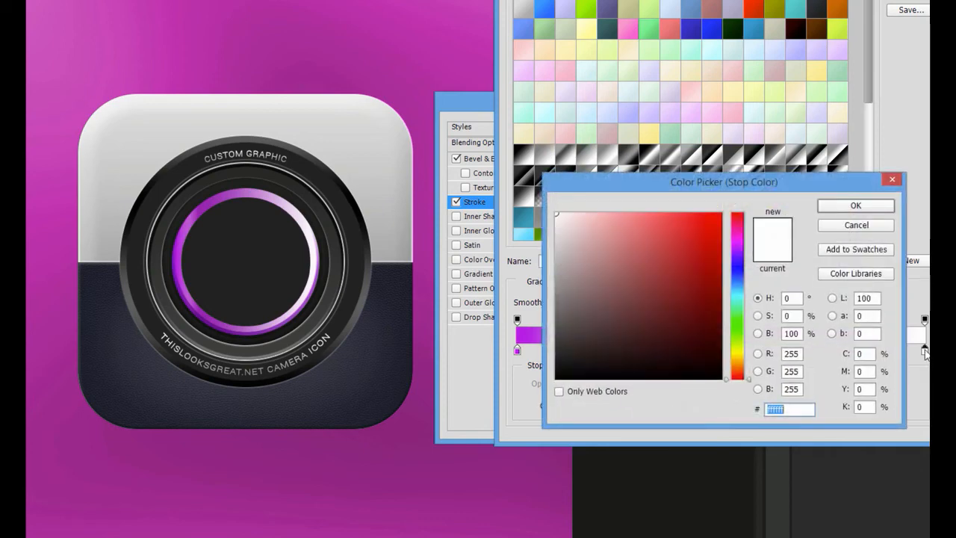
text(4a148c)
key(Return)
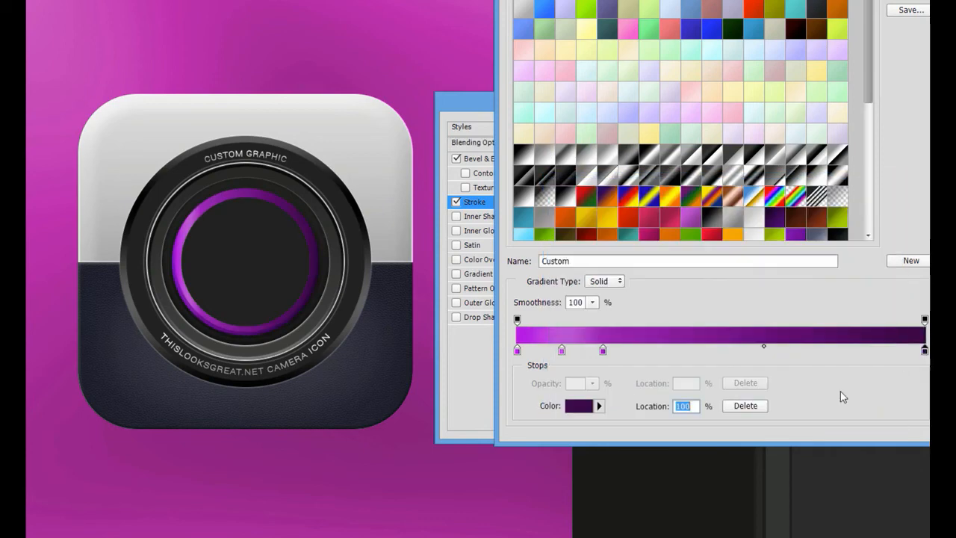
Step: Accept the stroke gradient, set its angle to 90° and apply the layer style
click(918, 0)
double_click(651, 281)
text(90)
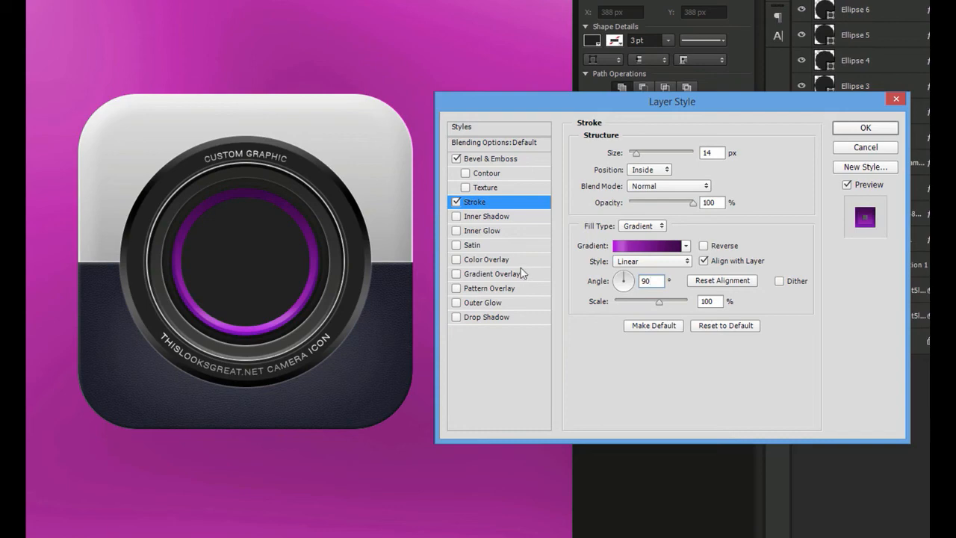
click(861, 127)
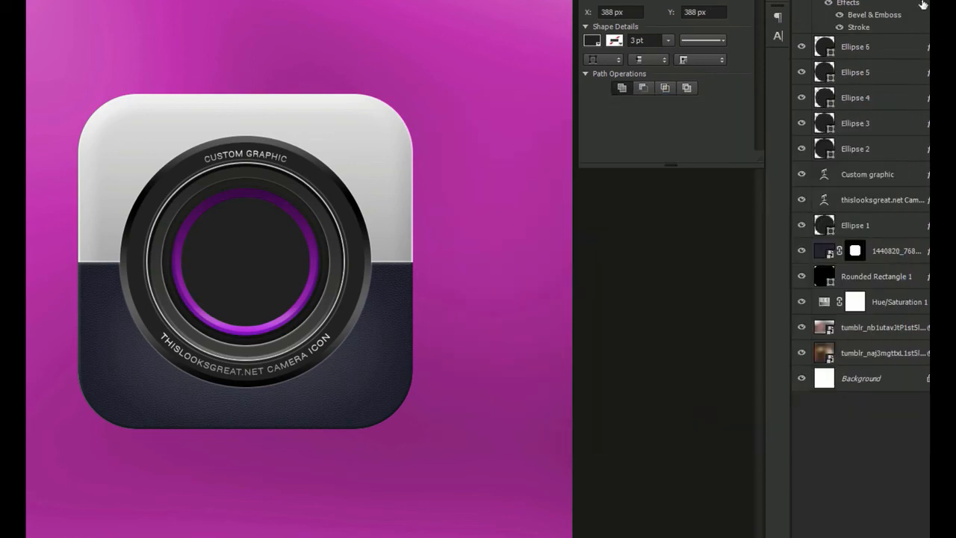
Step: Create a 197 × 197 px circle filled with #222222 and center it on the canvas
key(u)
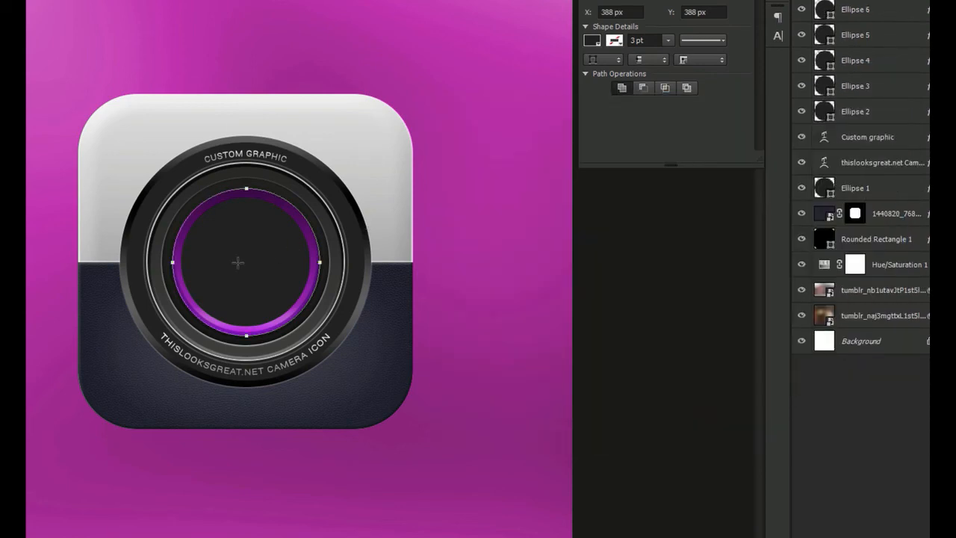
click(238, 263)
text(197)
key(Tab)
text(197)
key(Return)
key(v)
key(ctrl+a)
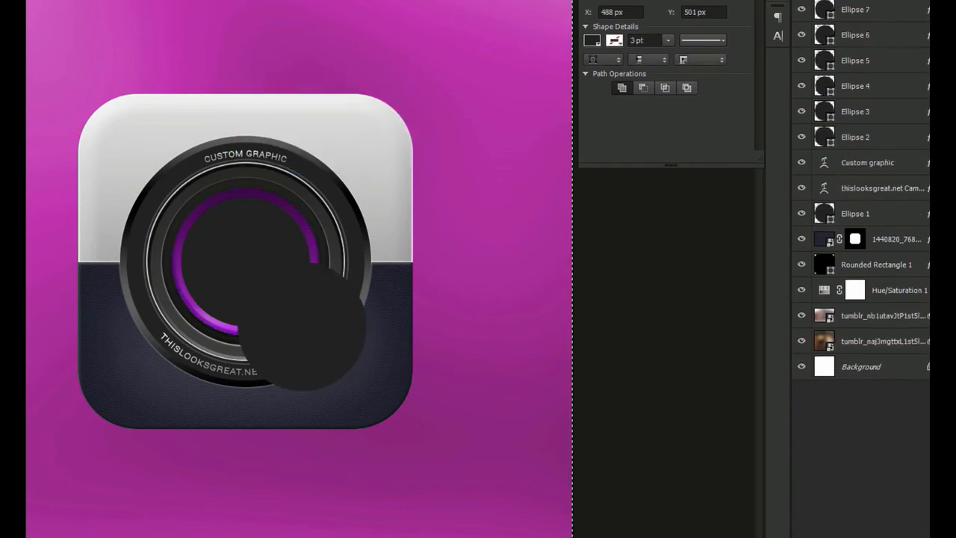
key(ctrl+d)
double_click(825, 1)
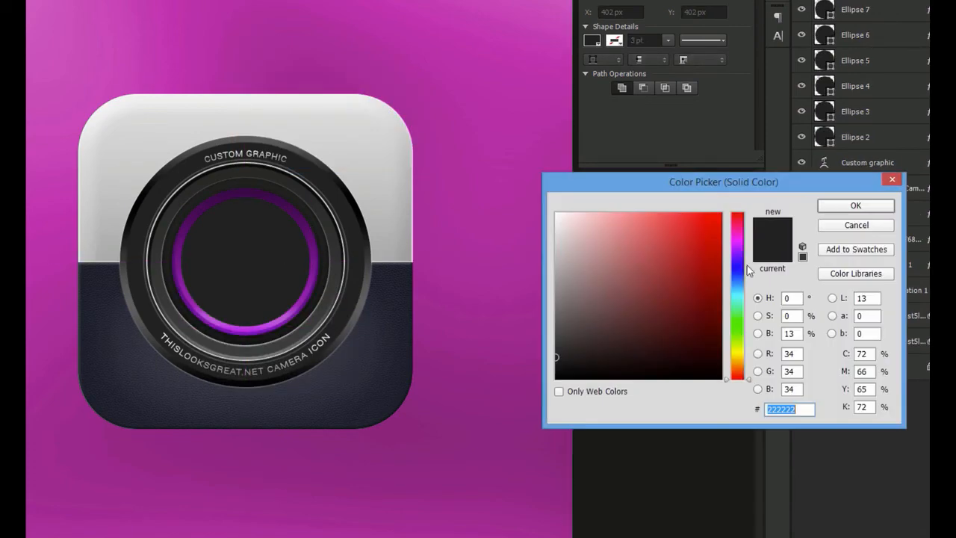
key(Return)
Step: Add Bevel & Emboss to the 197 px circle with 1000% depth, 10 px soften and a 90° angle without global light
double_click(890, 5)
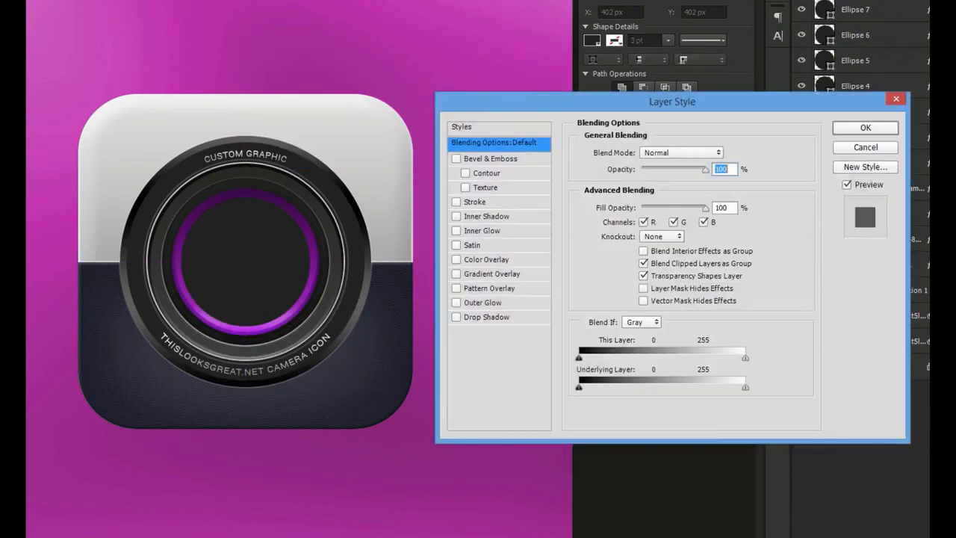
click(508, 158)
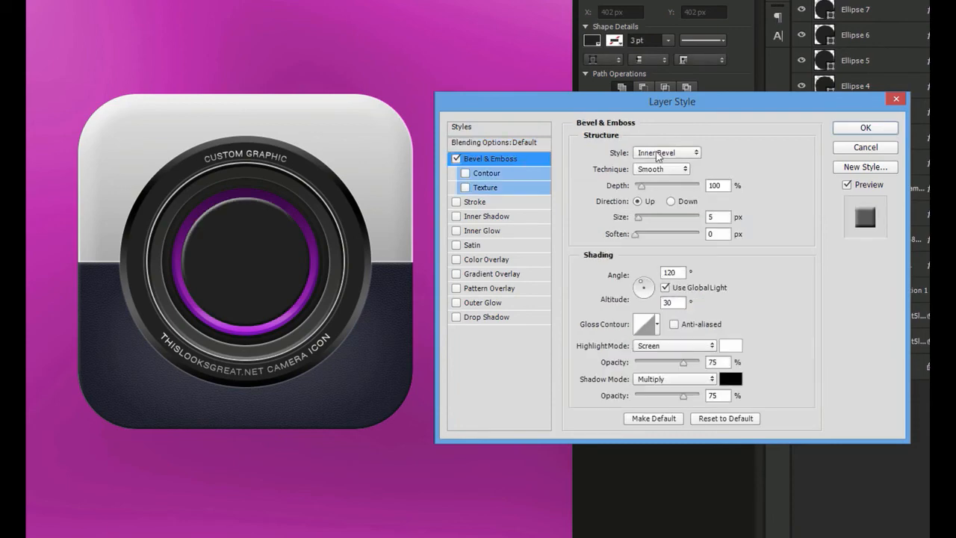
drag(642, 186, 721, 191)
click(728, 235)
text(10)
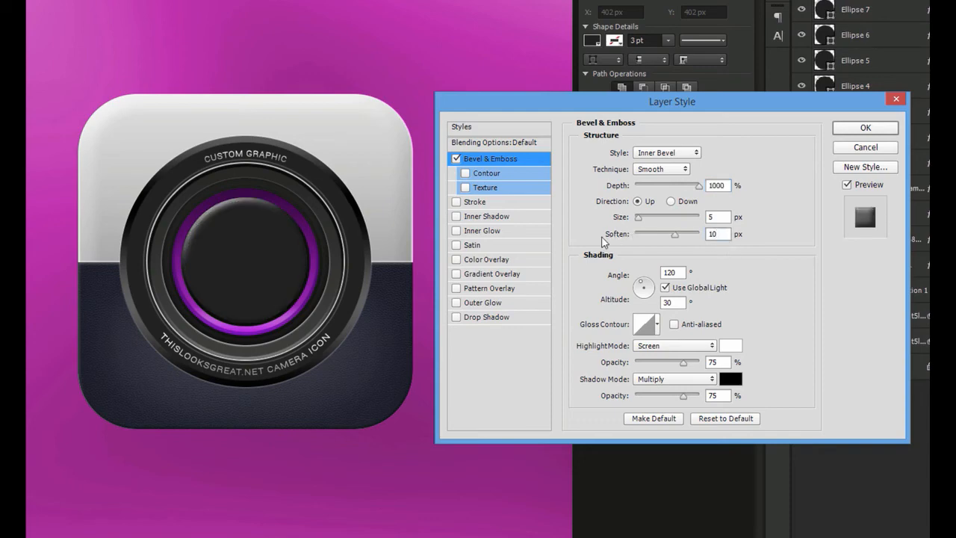
click(667, 289)
double_click(674, 273)
text(90)
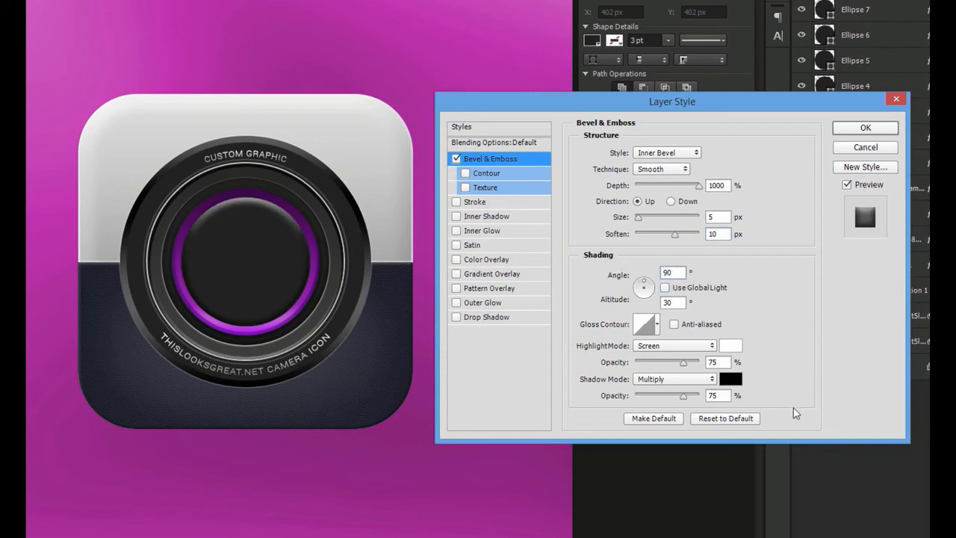
Step: Set the bevel's highlight opacity to 0% and its shadow color to #284ce5
drag(682, 364, 593, 369)
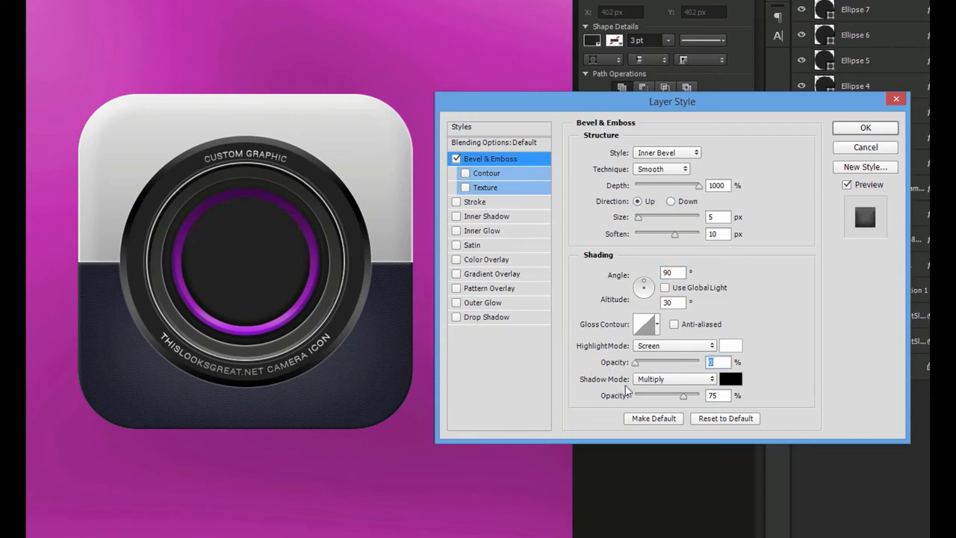
click(726, 379)
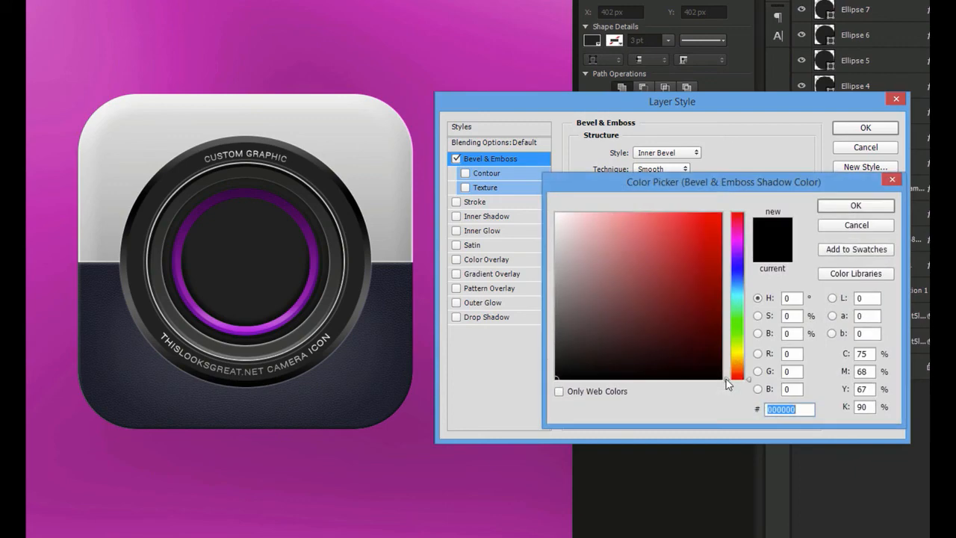
text(284)
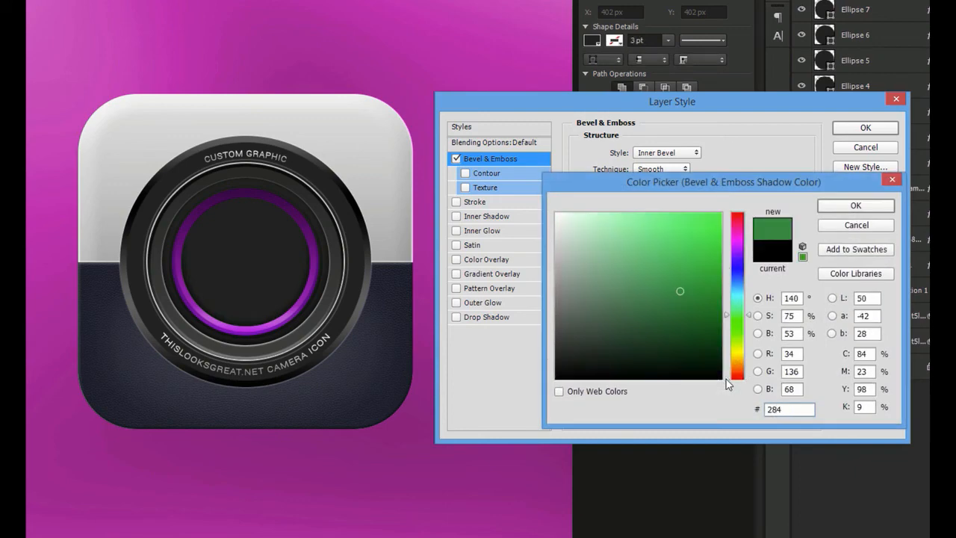
text(ce5)
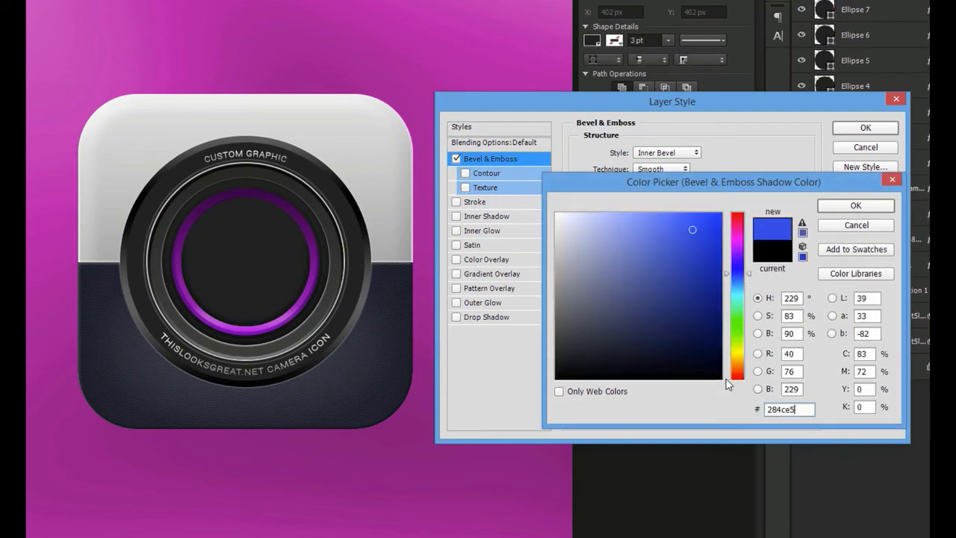
key(Return)
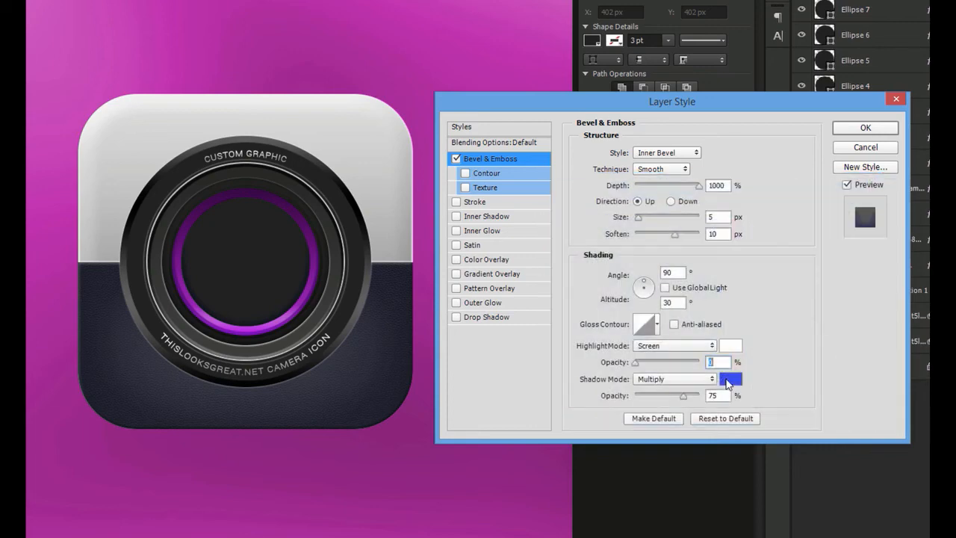
click(727, 381)
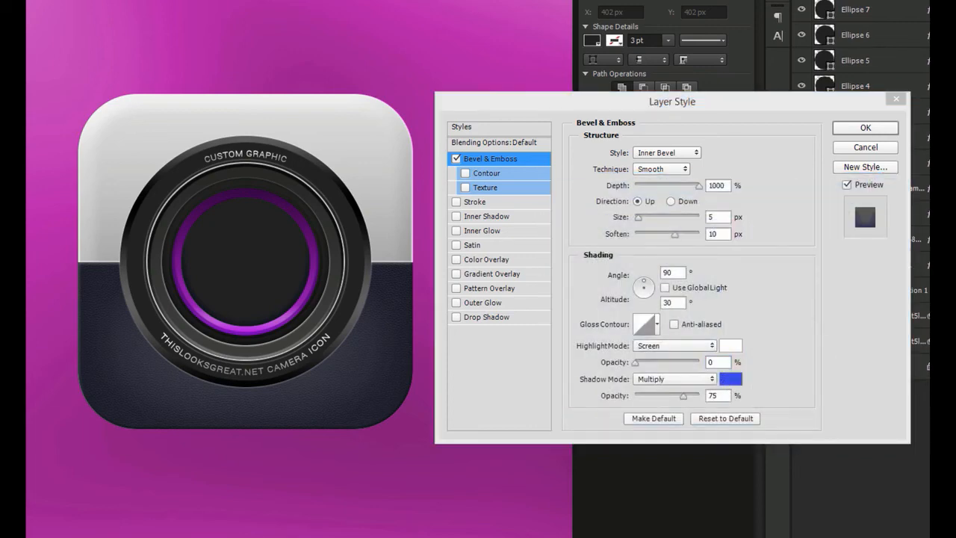
Step: Add a 9 px inside Stroke with a gradient fill to the 197 px circle
click(471, 202)
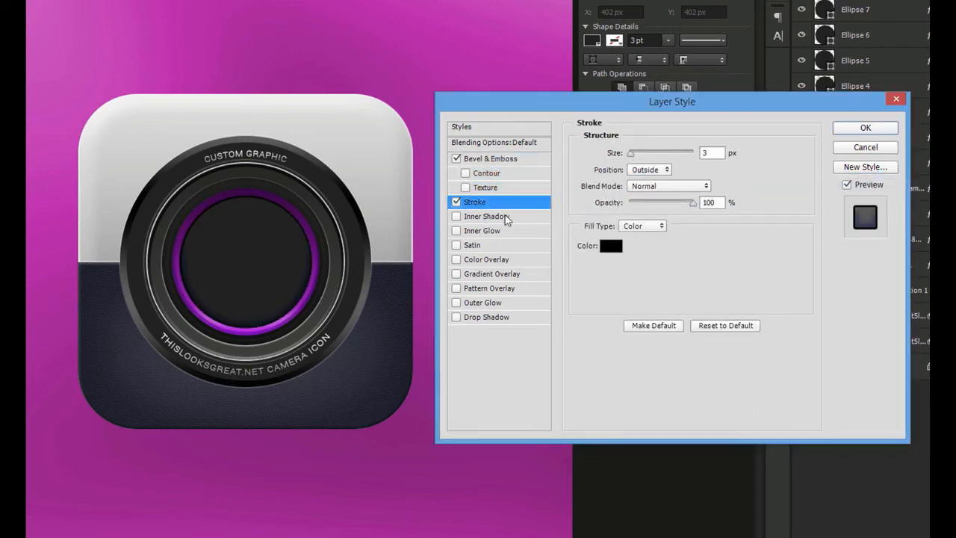
double_click(710, 153)
text(9)
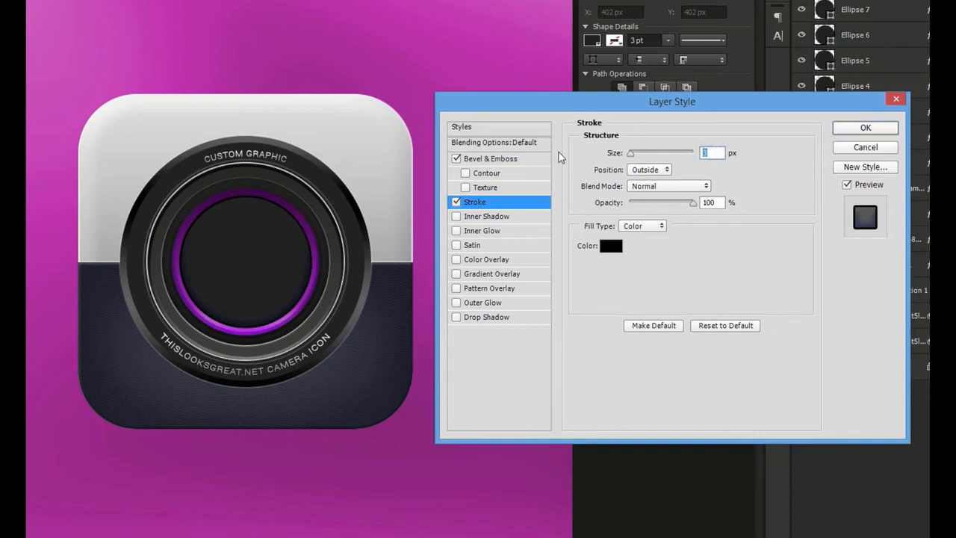
click(630, 169)
click(647, 191)
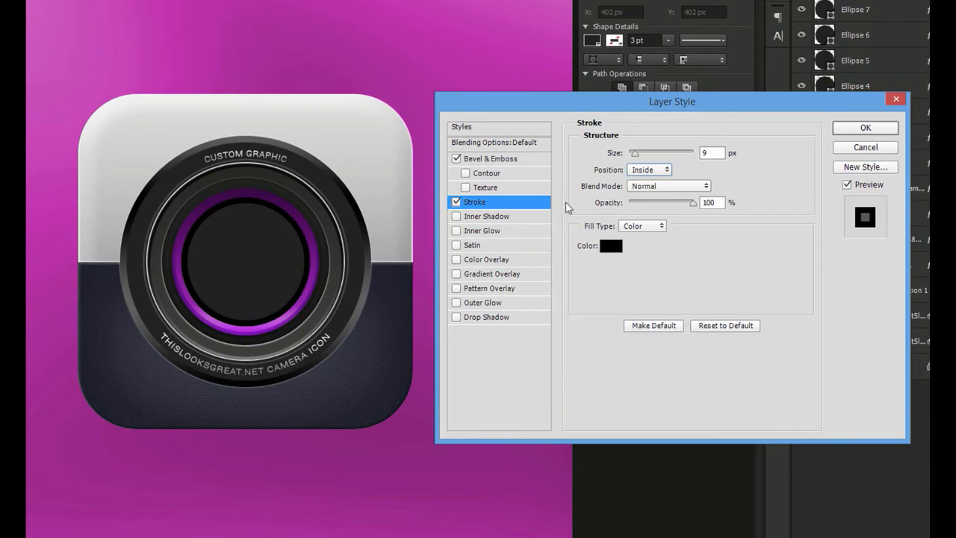
click(642, 225)
click(634, 246)
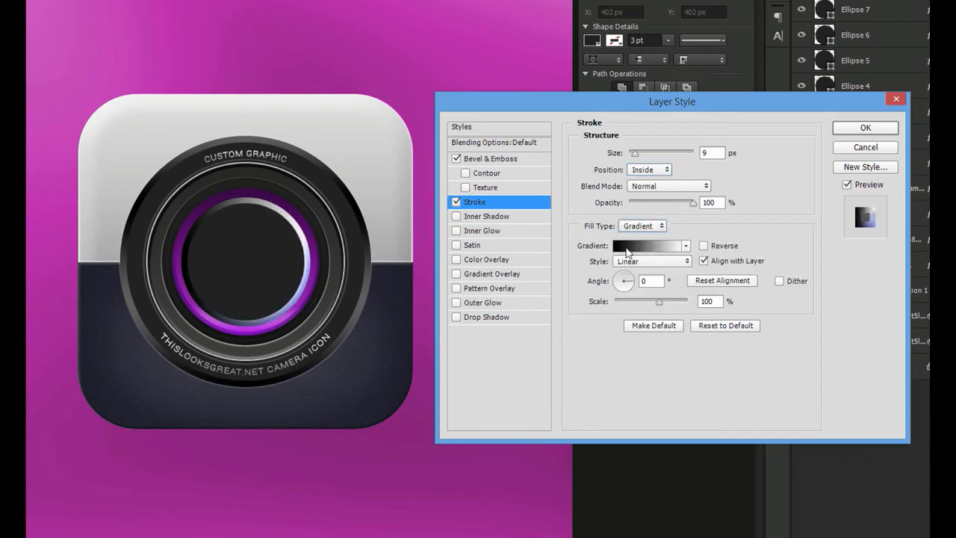
Step: Set the stroke gradient's first color stop to #10b9f7 and its end stop to #051723
click(629, 248)
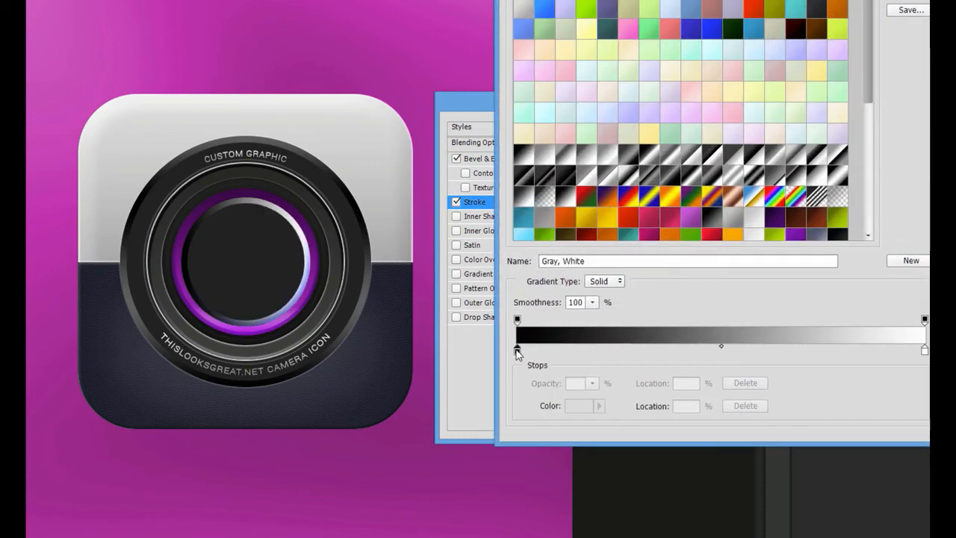
double_click(516, 350)
text(10b9)
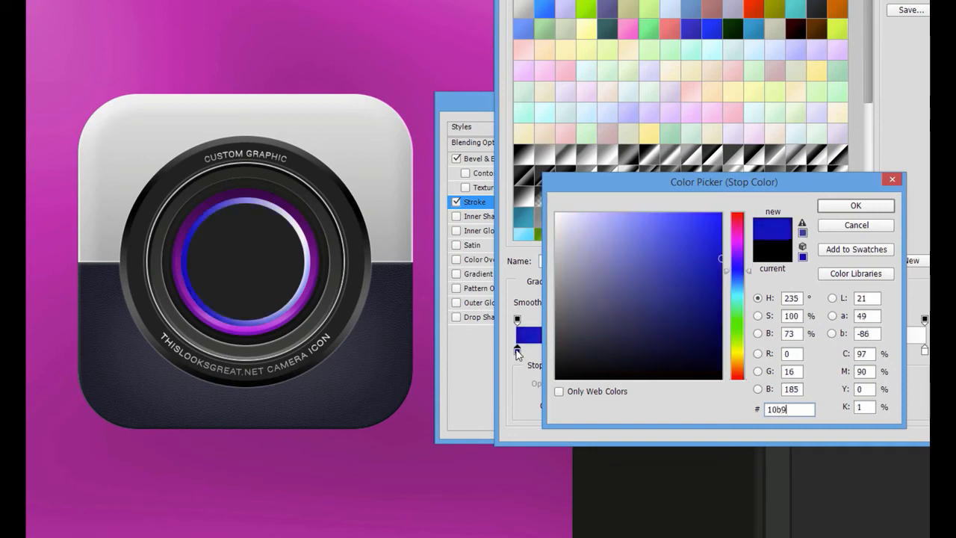
text(f7)
key(Return)
double_click(924, 350)
text(051723)
key(Return)
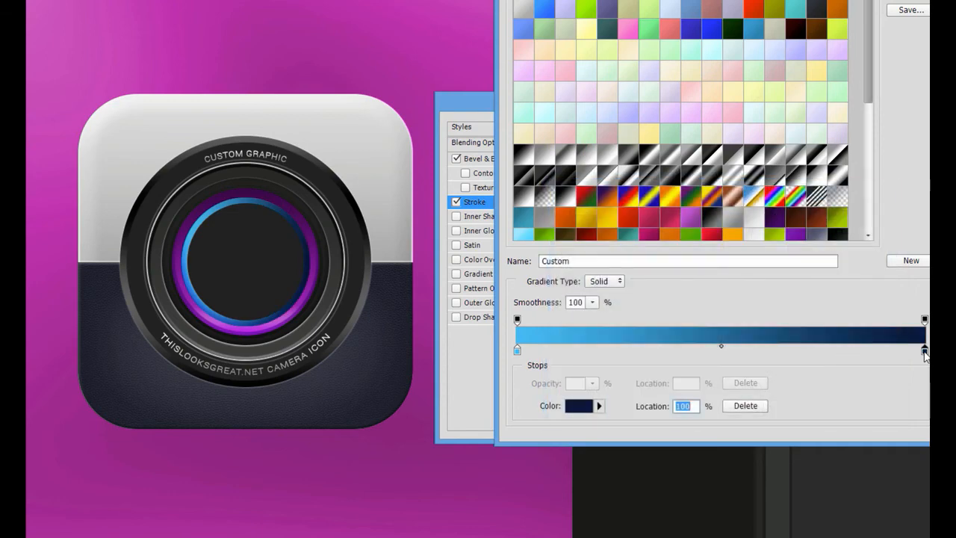
Step: Accept the blue stroke gradient and set its angle to 90°
key(Return)
click(656, 281)
text(9)
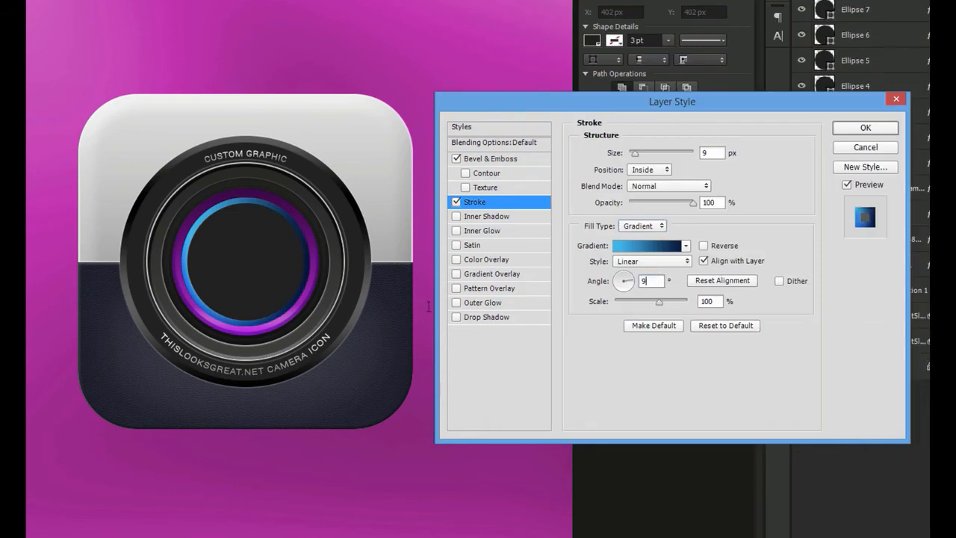
text(0)
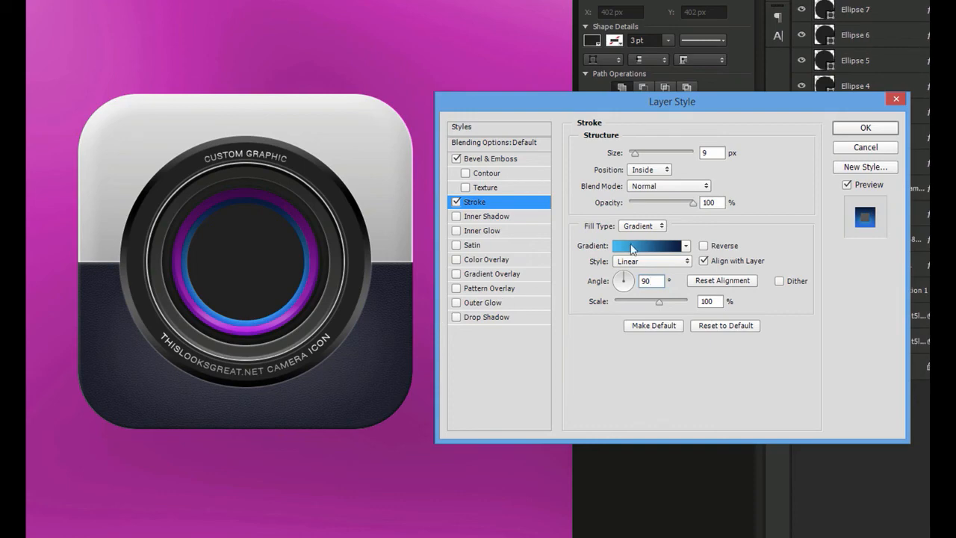
Step: Add an Inner Shadow with global light turned off and edit its size
click(506, 219)
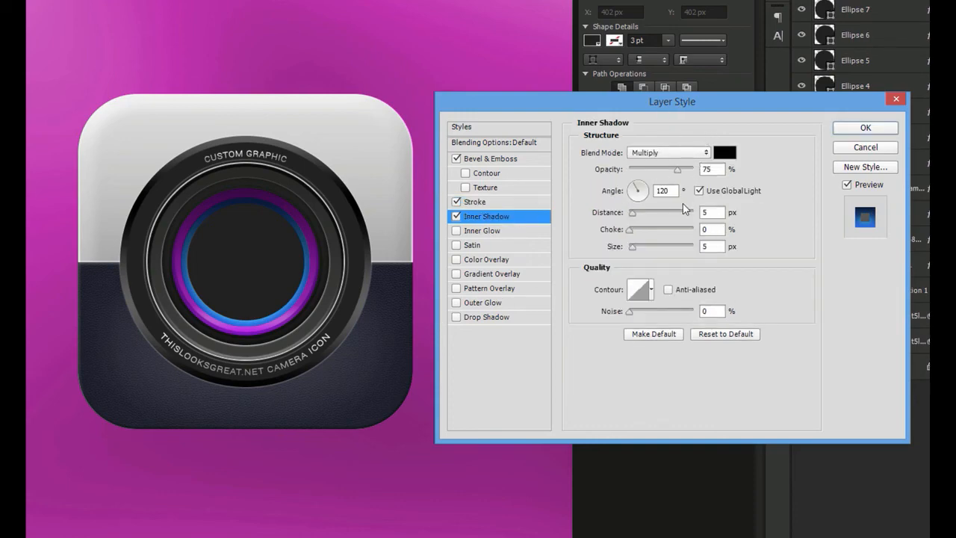
click(709, 192)
double_click(715, 250)
Step: Add a Satin effect with 0° angle, 35 px size and Invert turned off, and apply the layer style
click(473, 245)
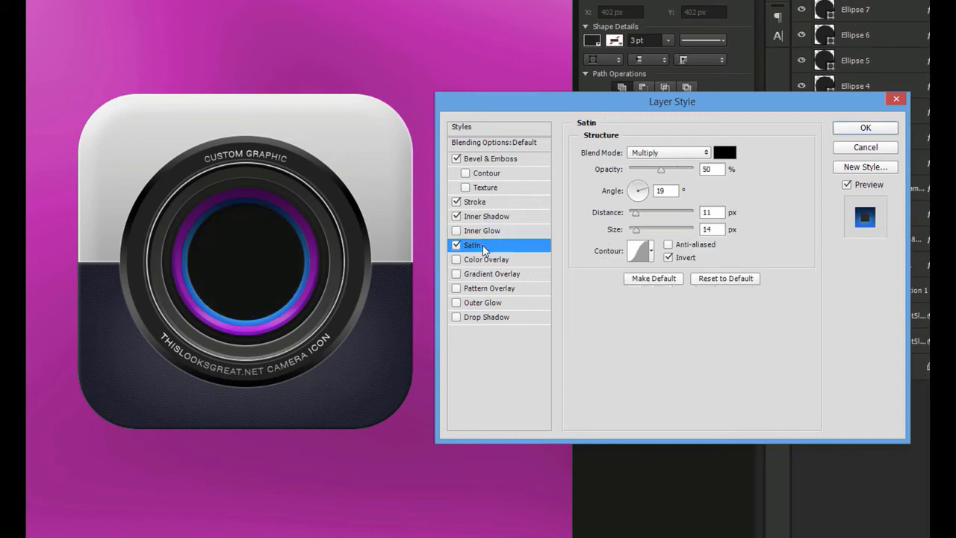
double_click(676, 193)
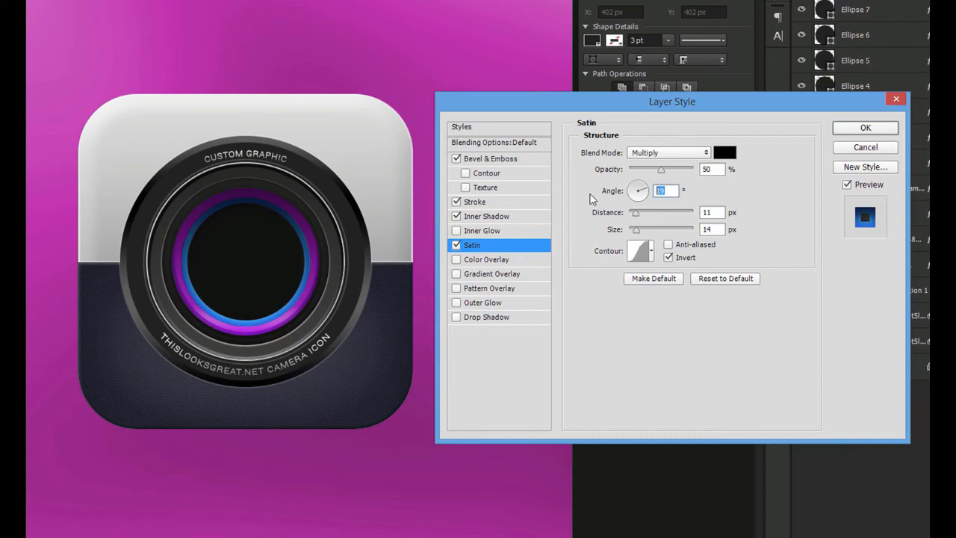
text(0)
double_click(707, 230)
text(35)
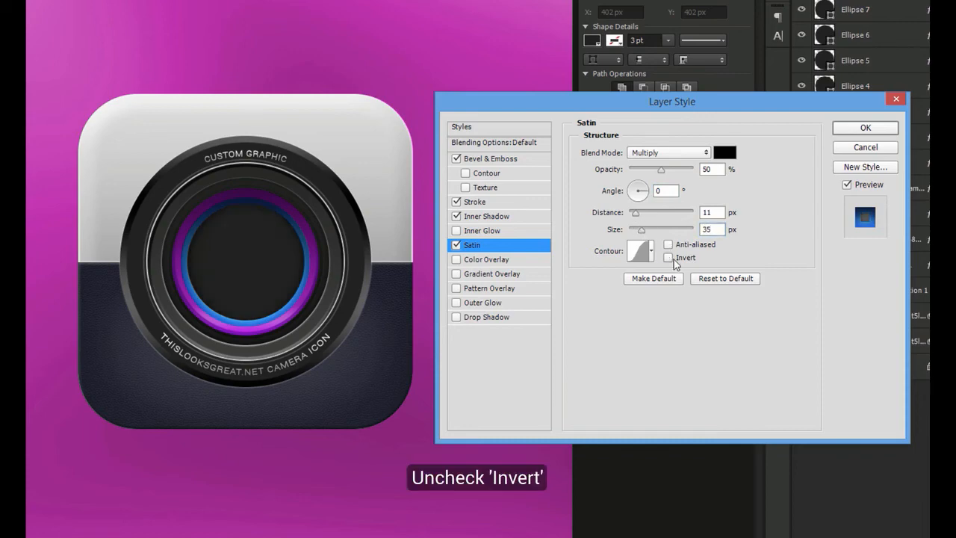
click(864, 129)
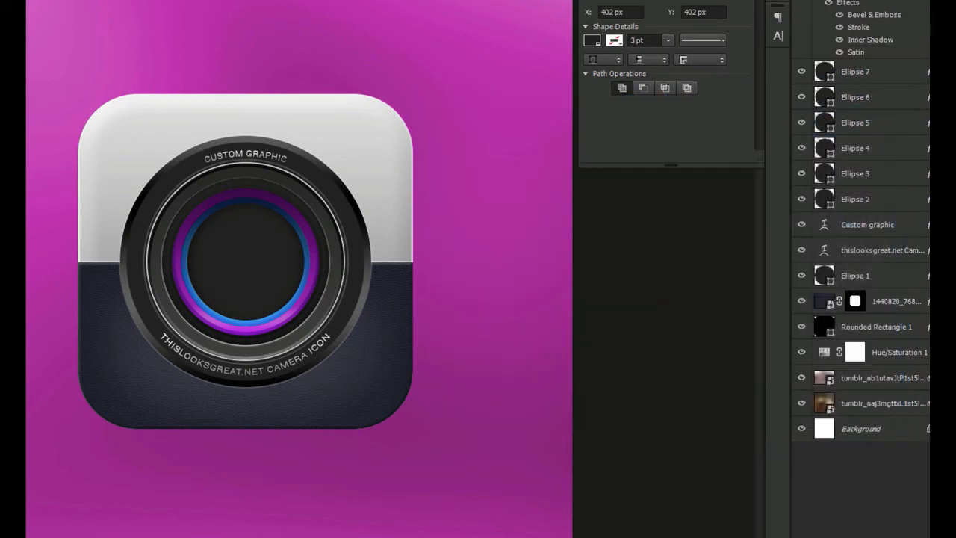
click(930, 0)
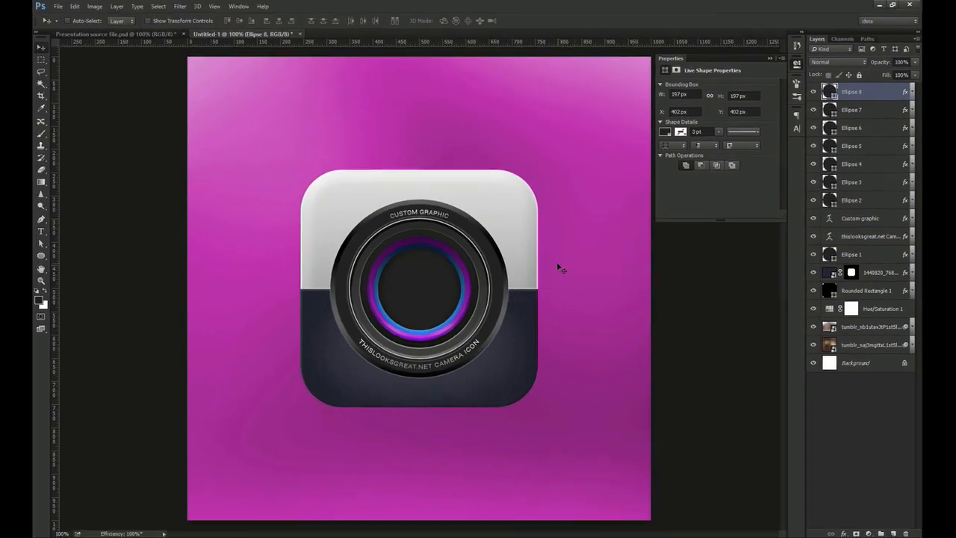
Step: Duplicate the 197 px circle layer and resize the copy to 180 × 180 px
key(ctrl+j)
key(ctrl+t)
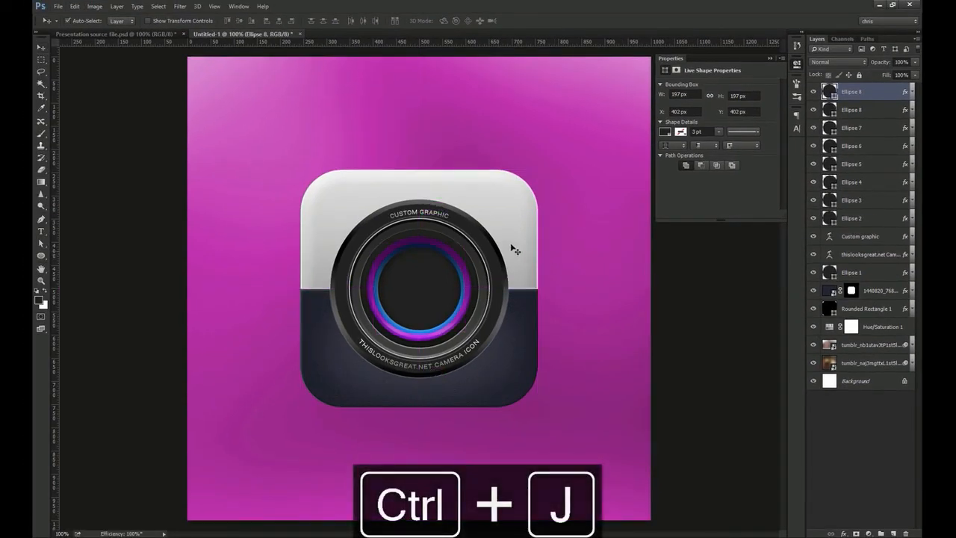
right_click(197, 19)
click(203, 26)
right_click(241, 24)
click(247, 31)
double_click(186, 21)
text(180)
key(Tab)
text(180)
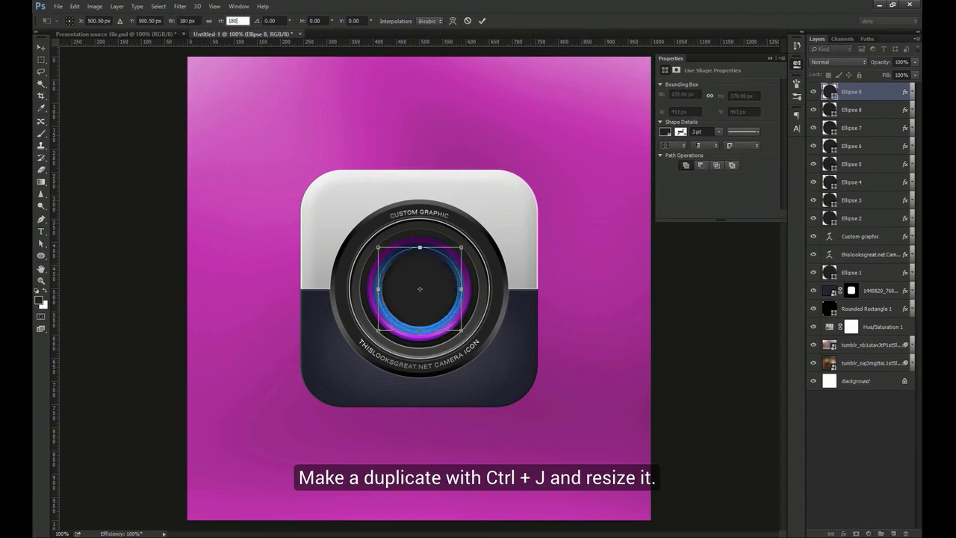
key(Return)
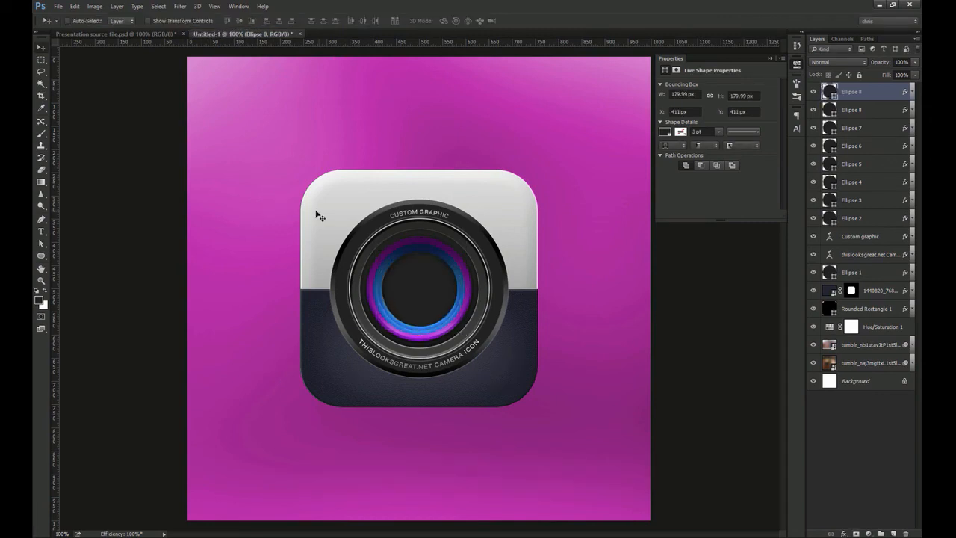
Step: Create a 166 × 166 px circle, center it on the canvas and check it by toggling its layer visibility
key(u)
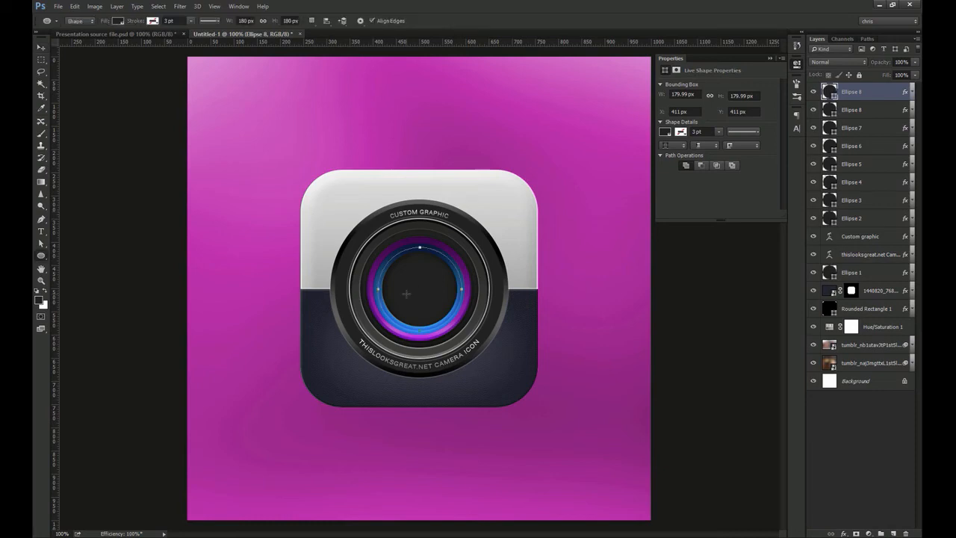
click(406, 294)
text(166)
key(Tab)
text(166)
key(Return)
key(v)
drag(406, 294, 397, 250)
key(ctrl+a)
click(279, 21)
click(240, 21)
key(ctrl+d)
click(814, 91)
click(815, 93)
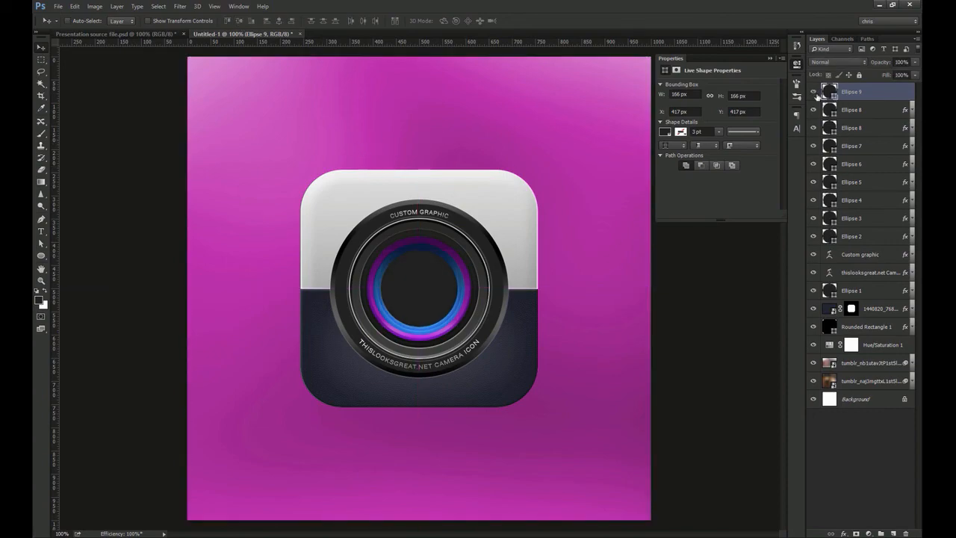
Step: Add a Bevel & Emboss to the 166 px circle with 1000% depth, 10 px soften, global light off and a 90° angle
double_click(873, 94)
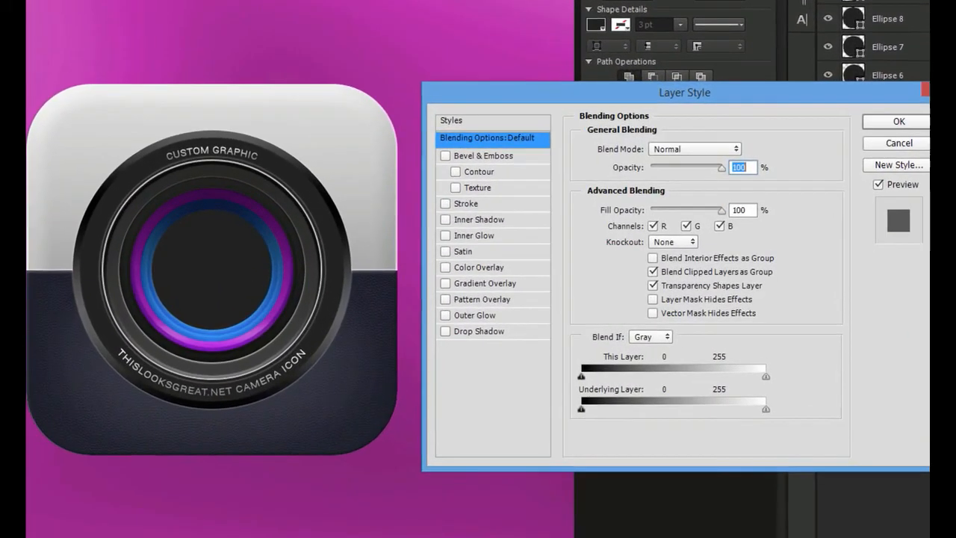
click(493, 155)
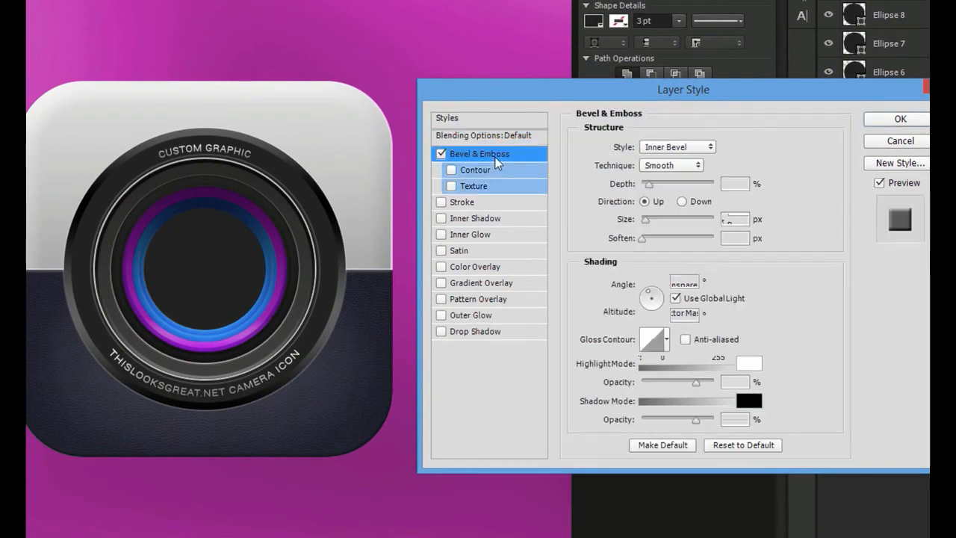
key(Tab)
drag(649, 186, 726, 192)
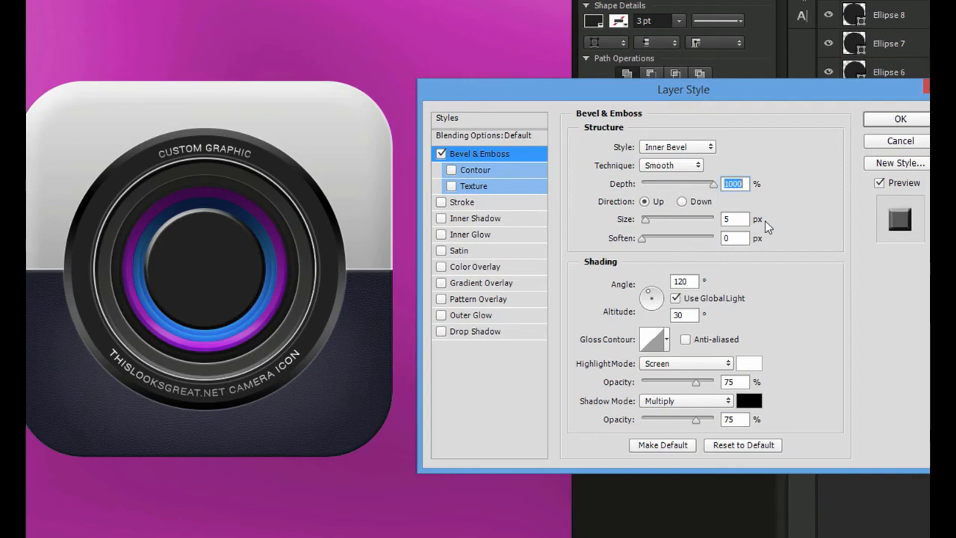
drag(737, 236, 699, 236)
text(10)
click(691, 298)
double_click(681, 282)
text(90)
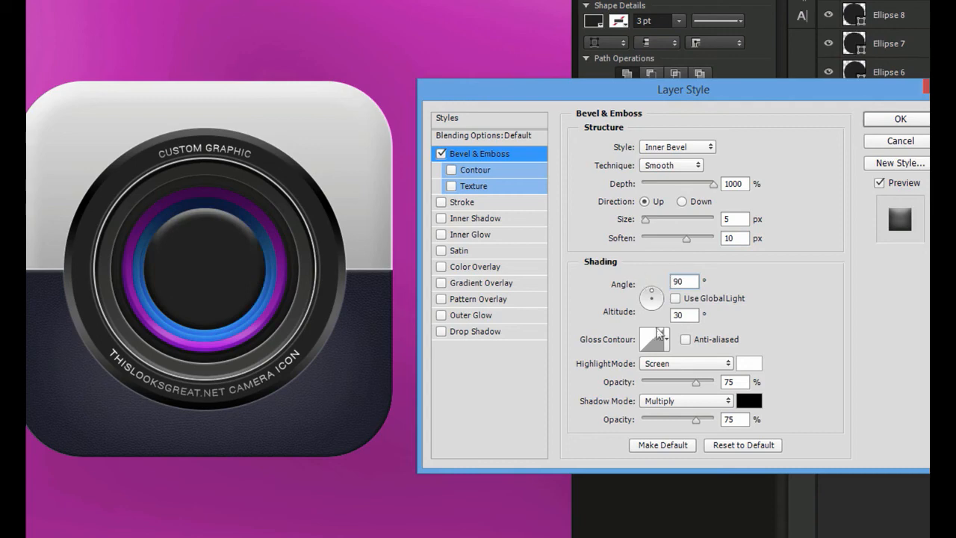
Step: Set the bevel's shadow colour to 284ce5 and its highlight opacity to 0%
click(749, 401)
text(284ce5)
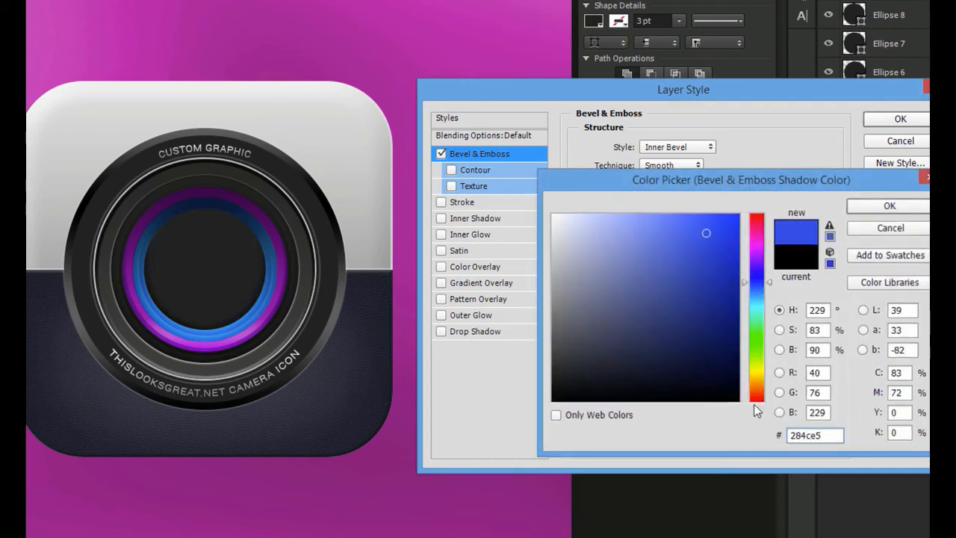
key(Return)
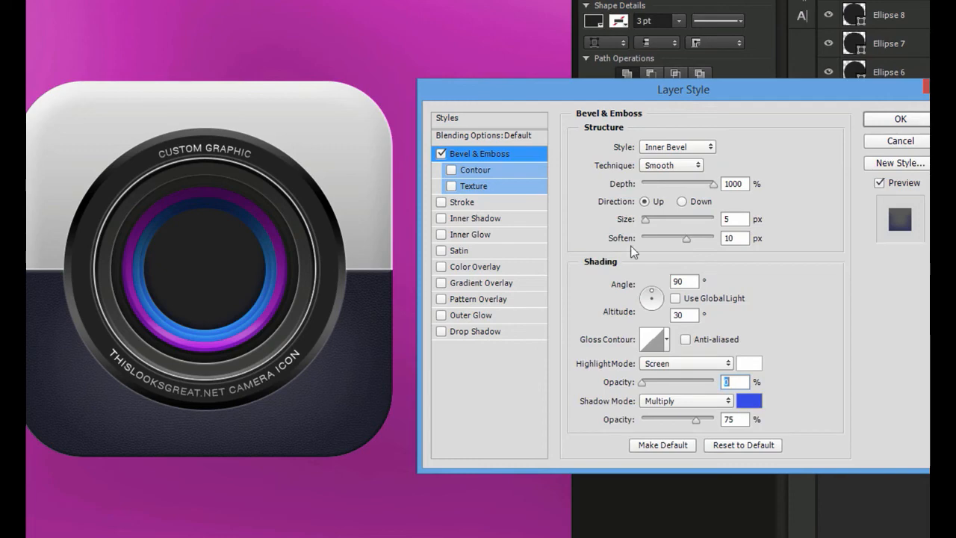
Step: Add a 15 px Stroke positioned inside the circle
click(469, 203)
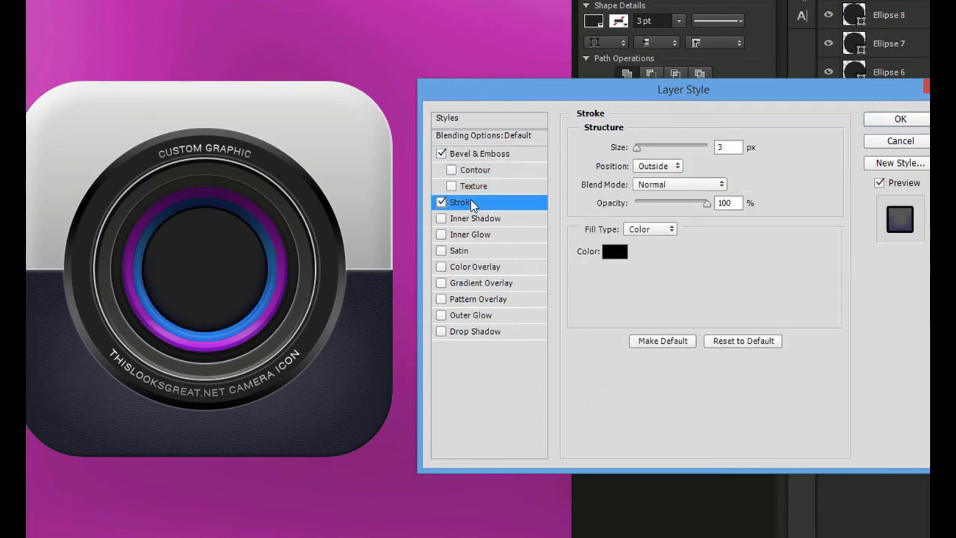
double_click(731, 147)
text(15)
click(661, 166)
click(660, 191)
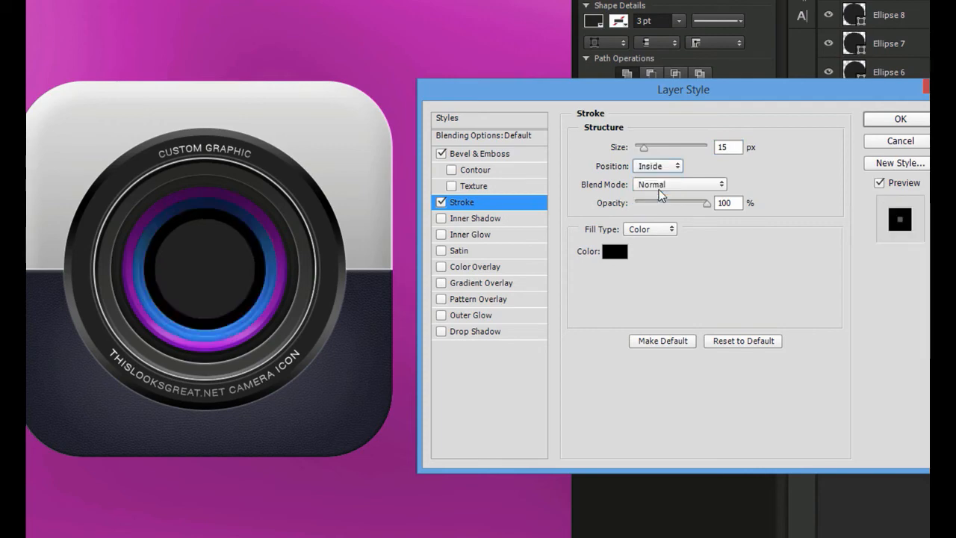
click(669, 149)
text(15)
Step: Fill the stroke with a linear gradient from 02304f to 0a3578 at a 90° angle
click(660, 230)
click(657, 244)
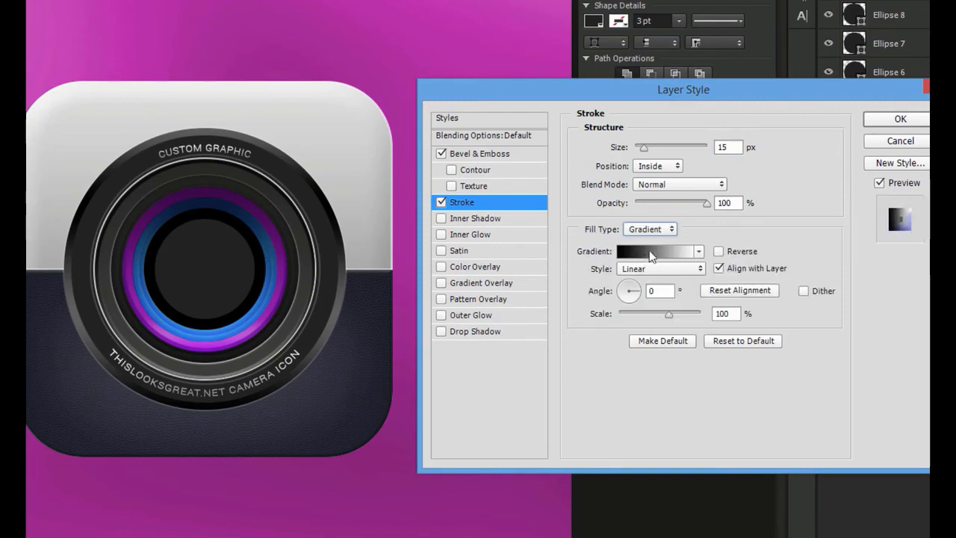
click(637, 251)
double_click(513, 365)
text(02304f)
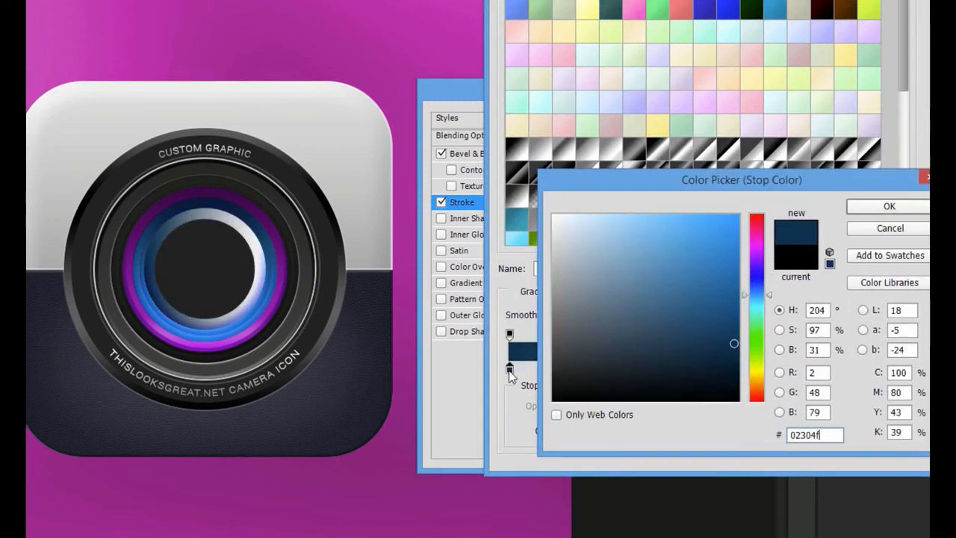
key(Return)
click(923, 351)
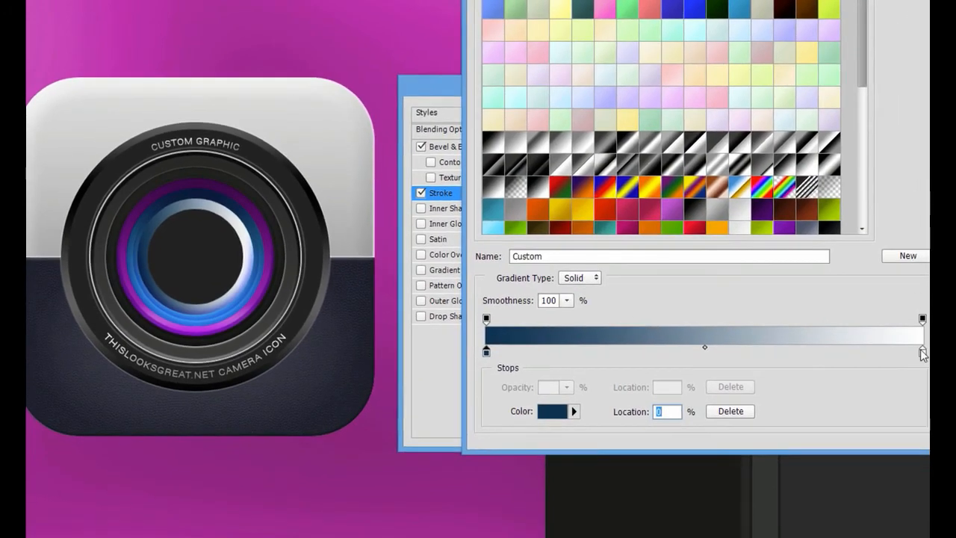
double_click(923, 351)
text(0a3)
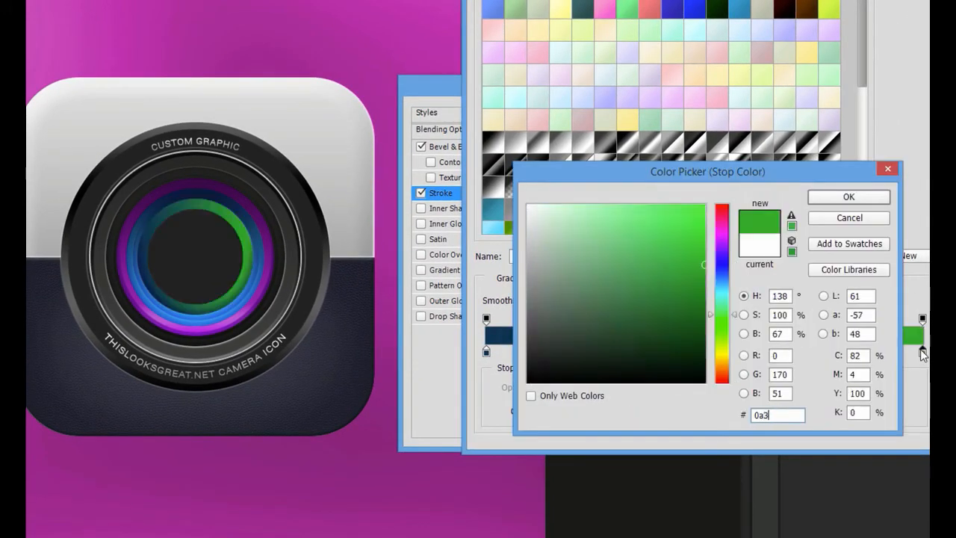
text(578)
click(882, 196)
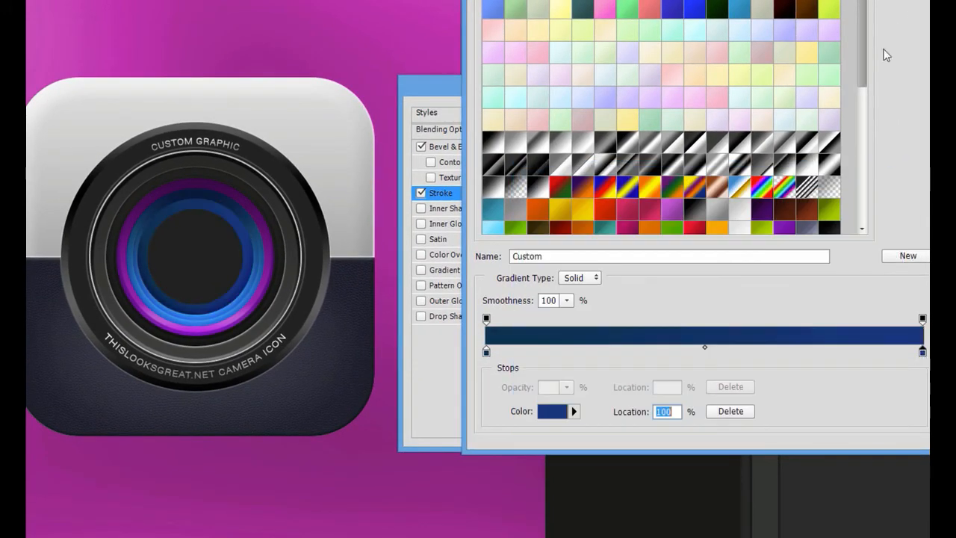
key(Return)
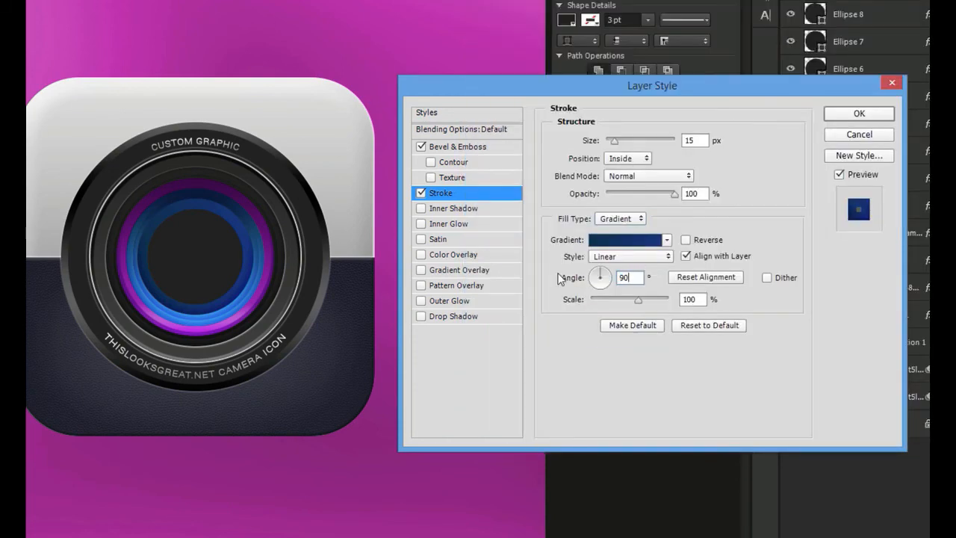
Step: Add an Inner Shadow with global light turned off and a size of 29 px
click(472, 208)
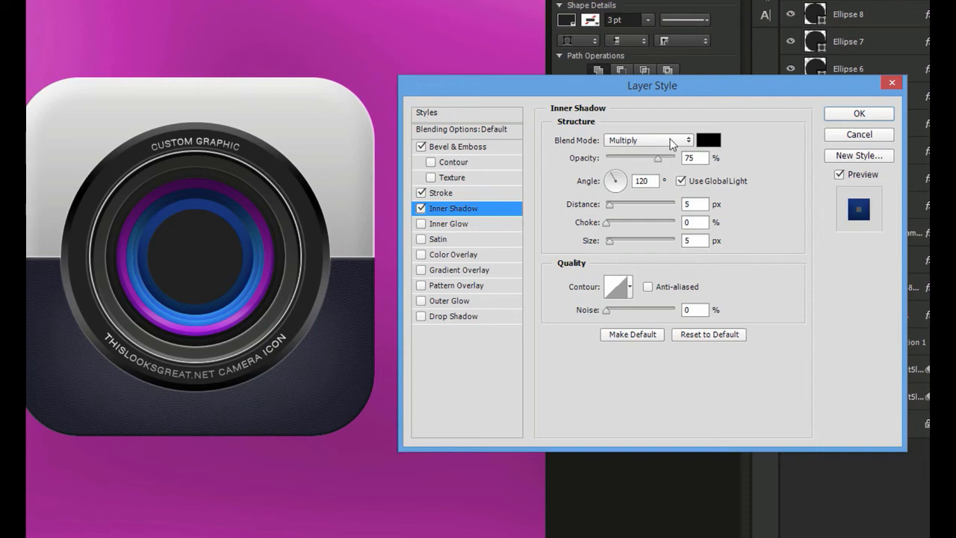
click(679, 182)
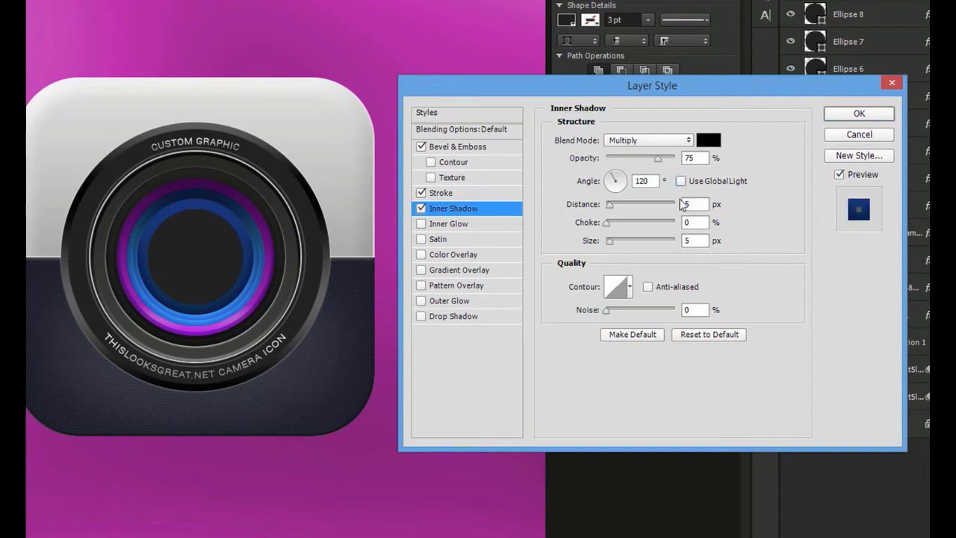
drag(583, 241, 590, 243)
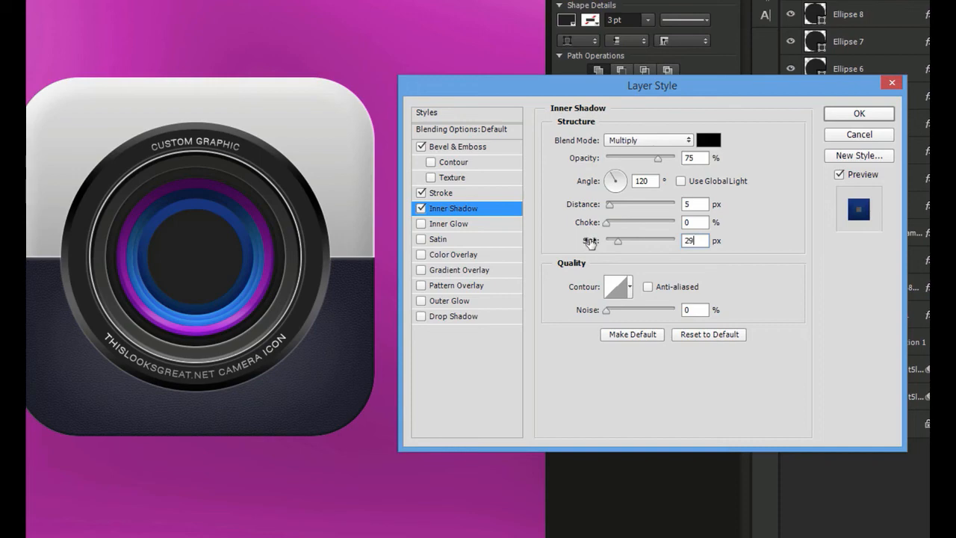
Step: Add a Satin effect with 0° angle, 35 px size and Invert turned off
click(465, 239)
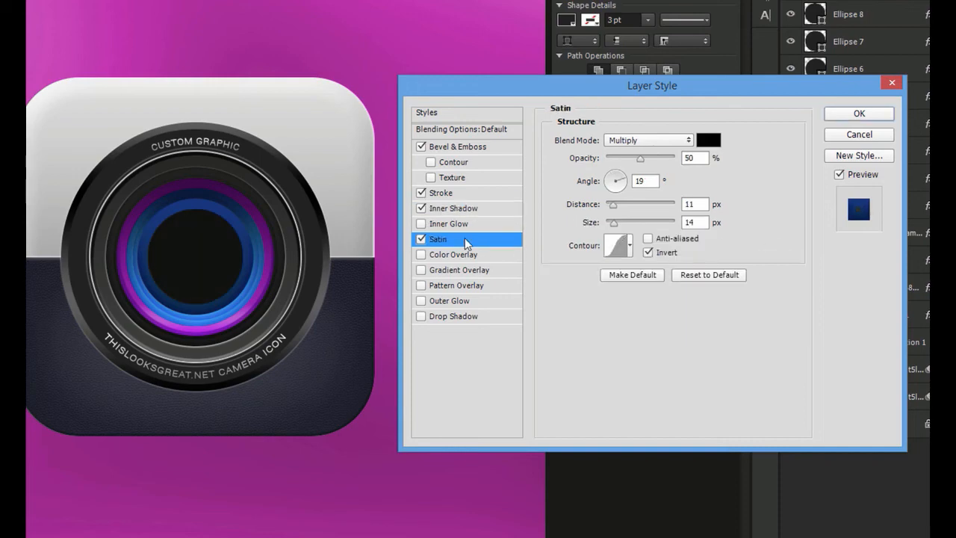
double_click(655, 180)
text(0)
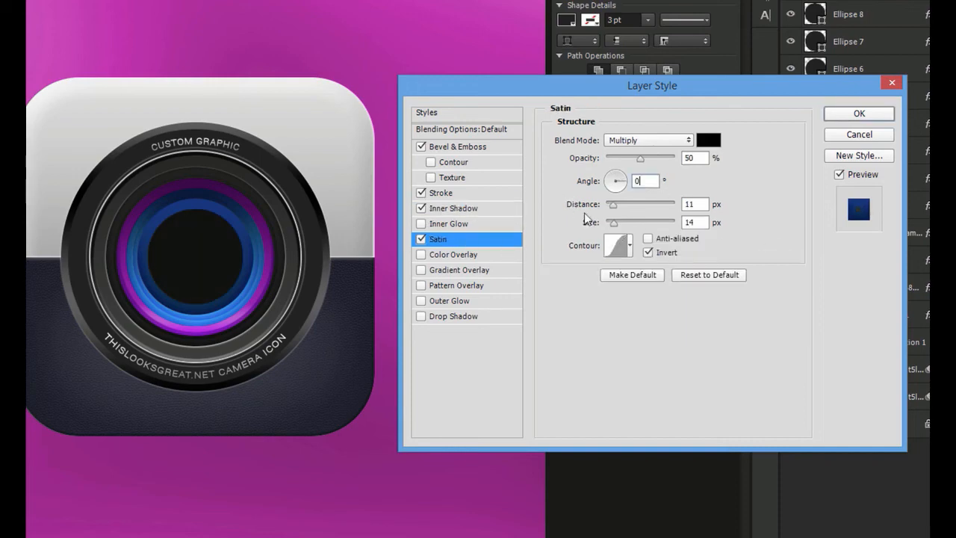
click(667, 252)
double_click(690, 222)
text(35)
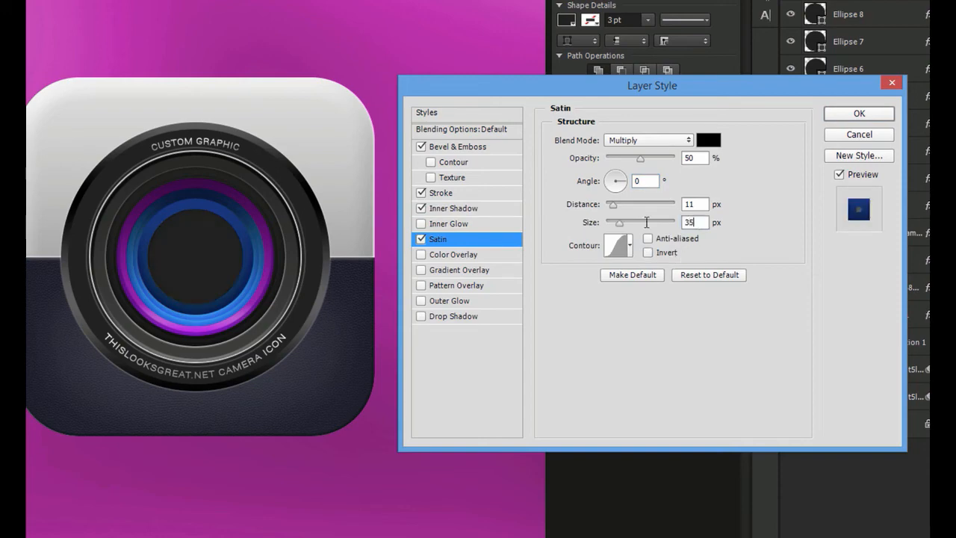
click(619, 223)
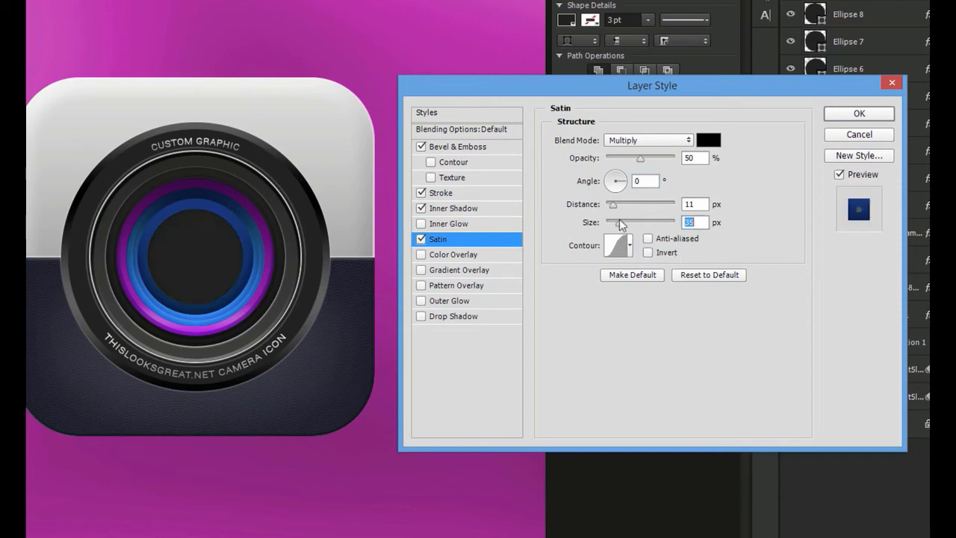
Step: Add a Gradient Overlay from 000a14 to 0048bf, apply the layer style and collapse the layer's effects list
click(459, 269)
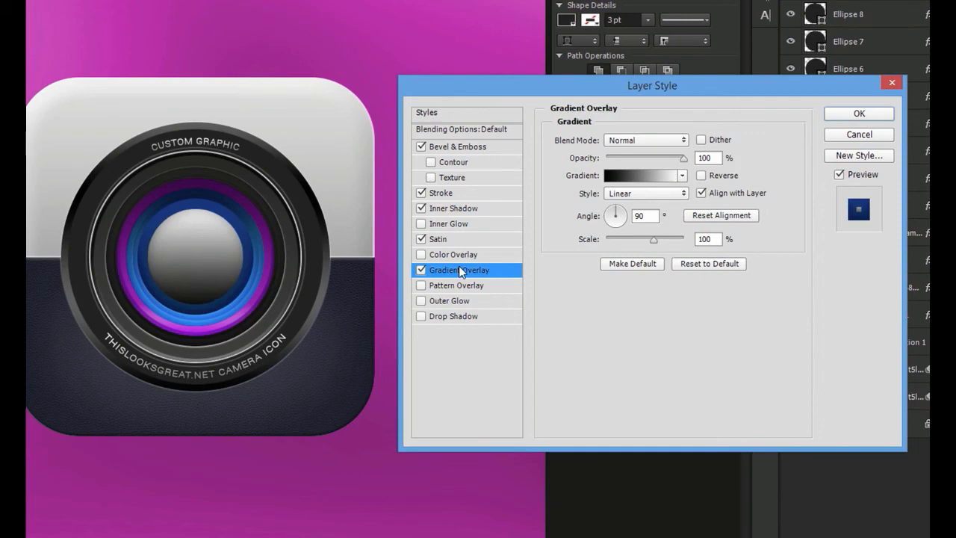
click(642, 176)
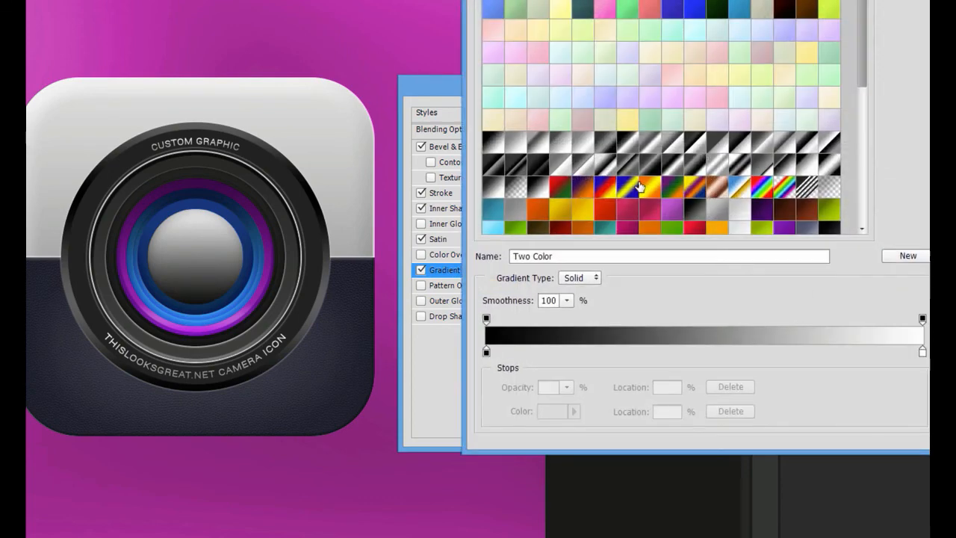
double_click(486, 351)
text(000a14)
key(Return)
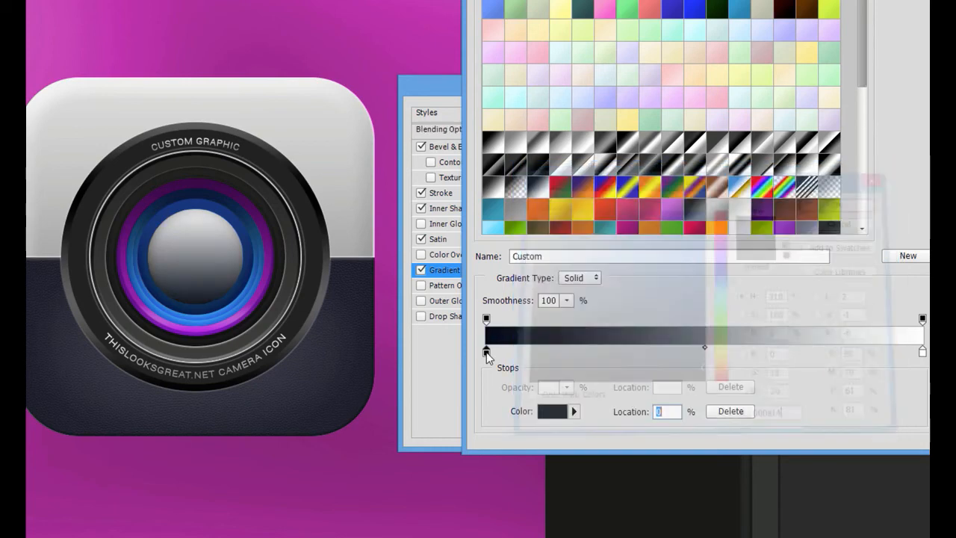
double_click(922, 351)
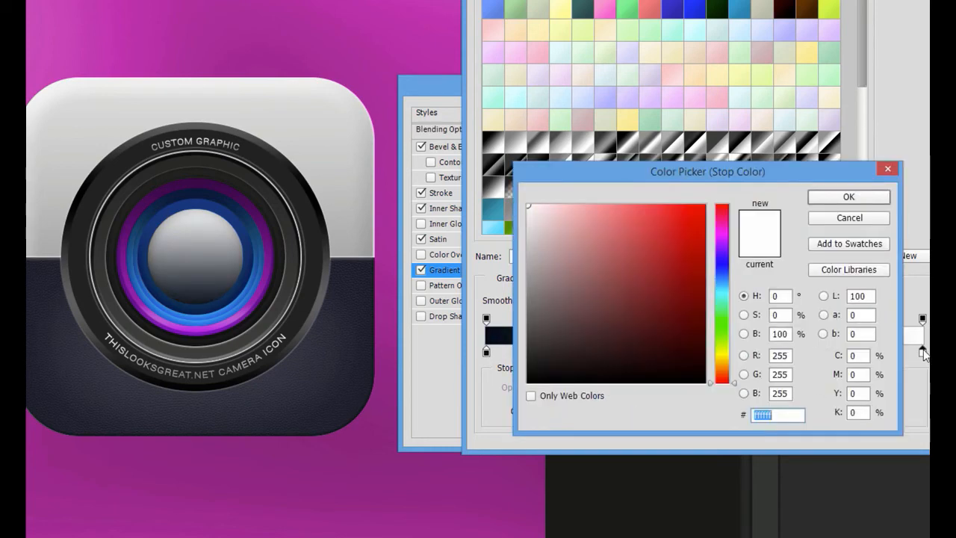
text(0048bf)
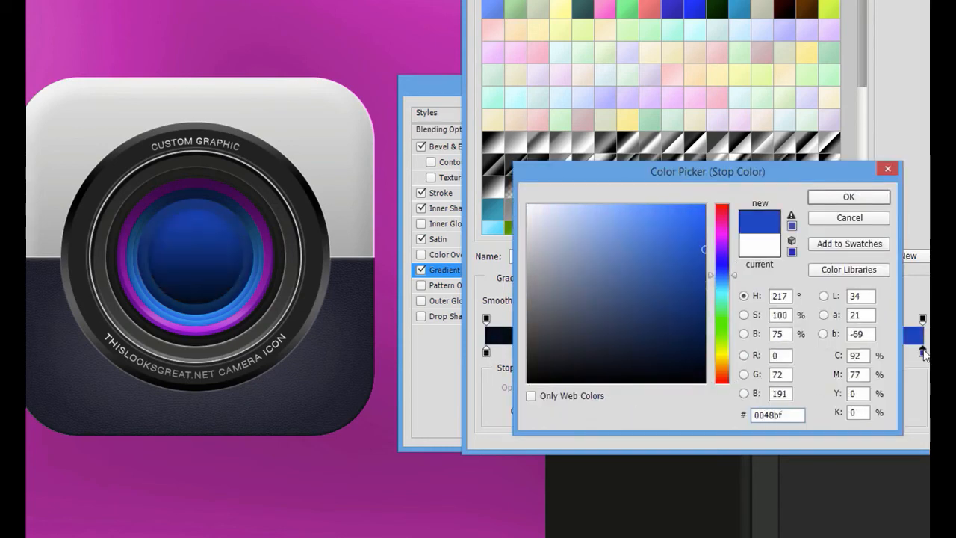
key(Return)
key(Return)
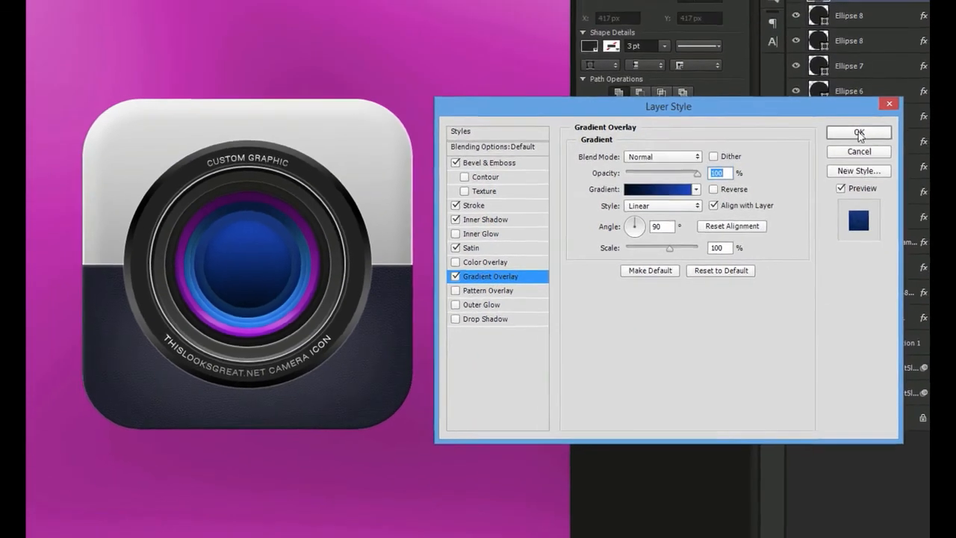
click(859, 113)
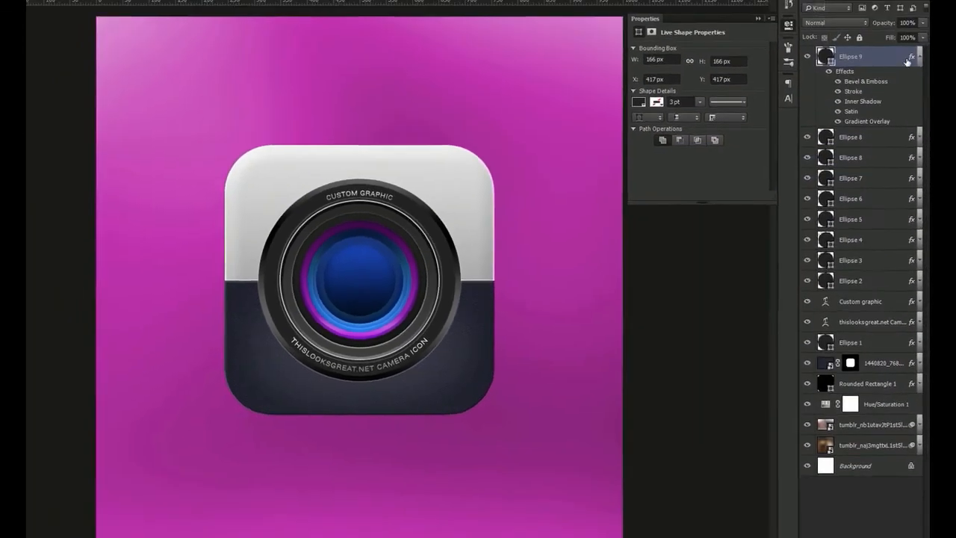
click(921, 52)
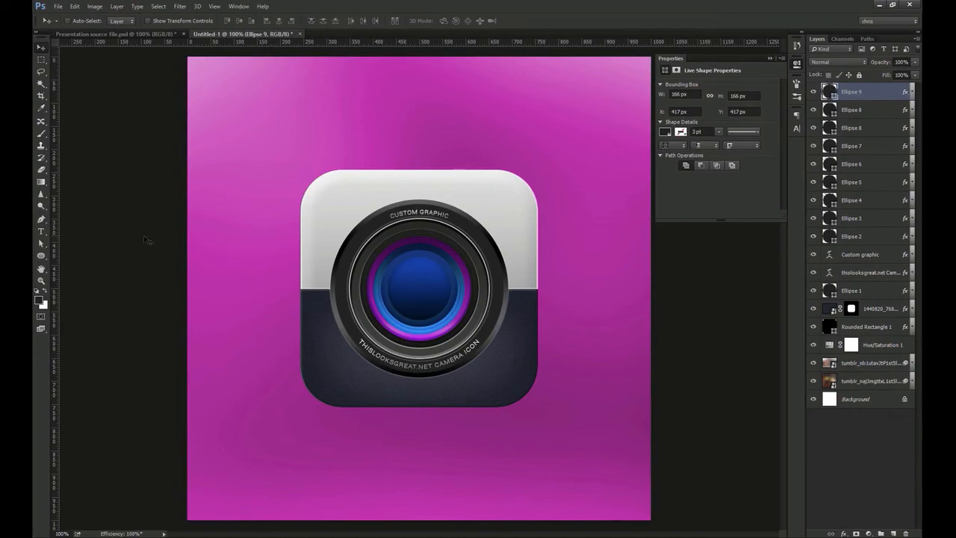
click(42, 258)
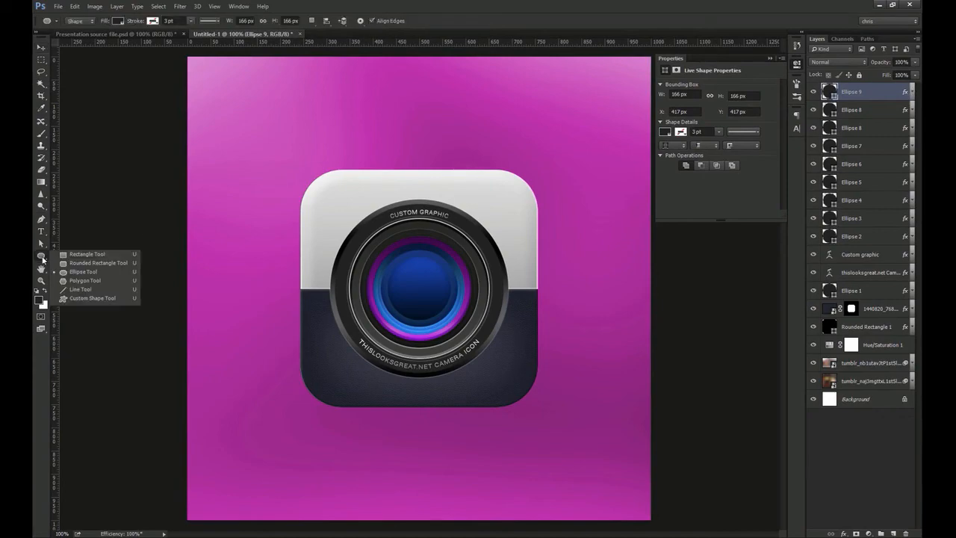
click(42, 257)
key(v)
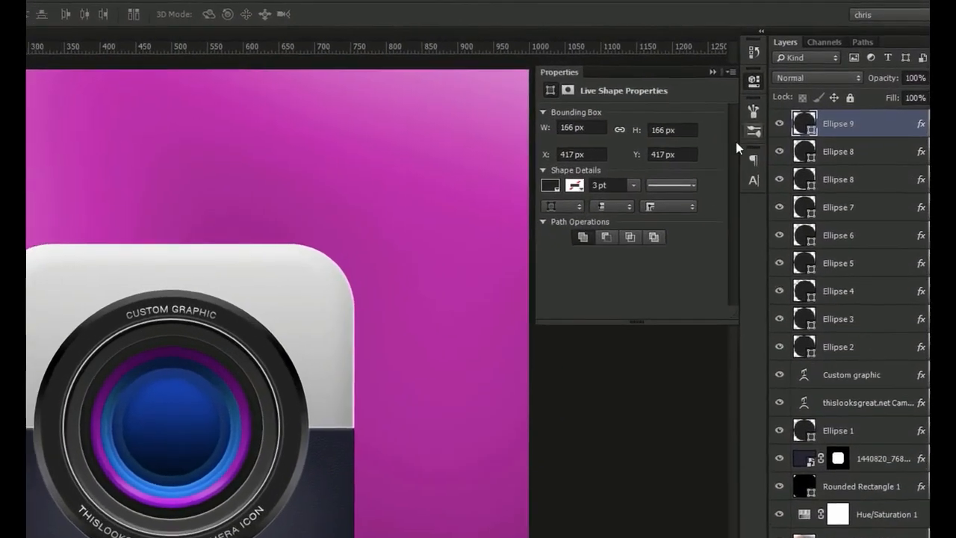
Step: Convert the Ellipse 9 layer to a smart object and render a 50-300mm Zoom lens flare at 40% brightness near the glass's upper edge
right_click(818, 125)
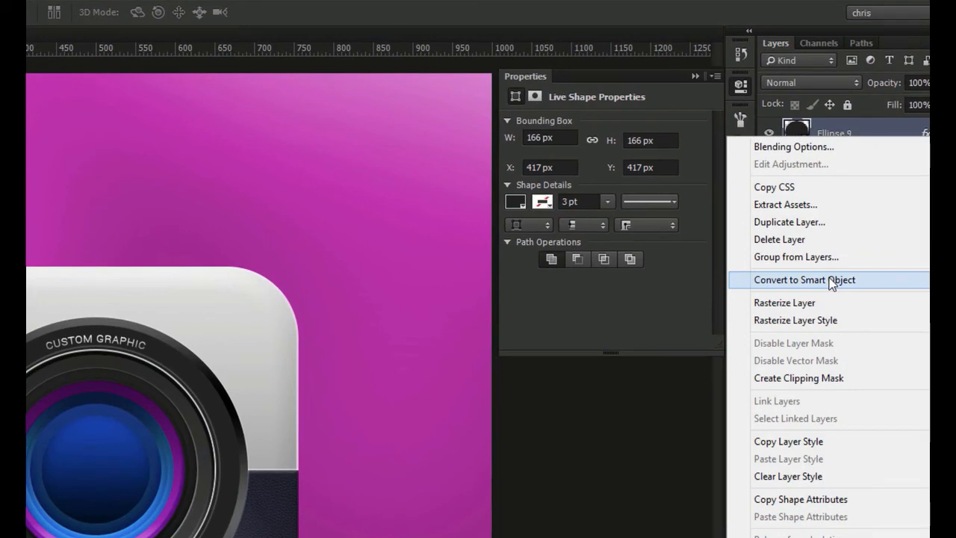
click(831, 280)
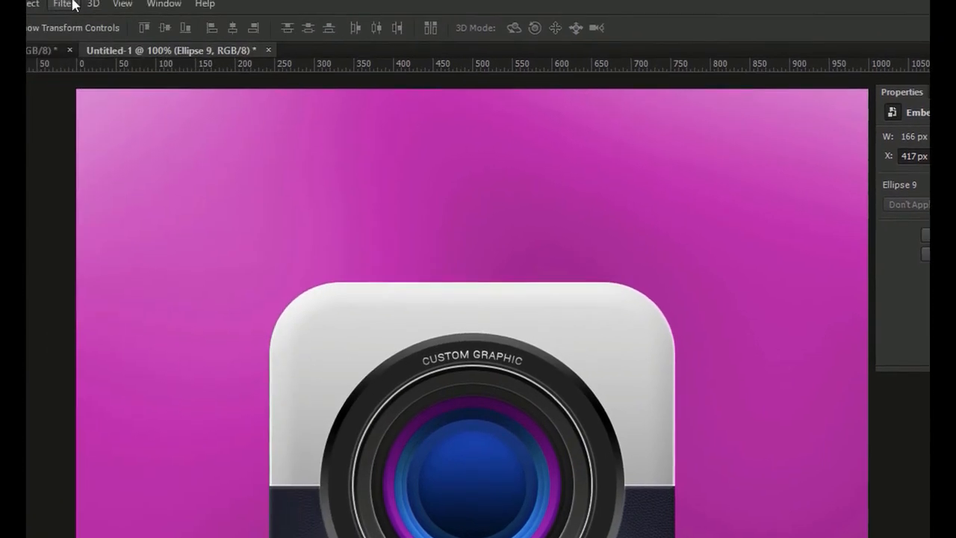
click(254, 10)
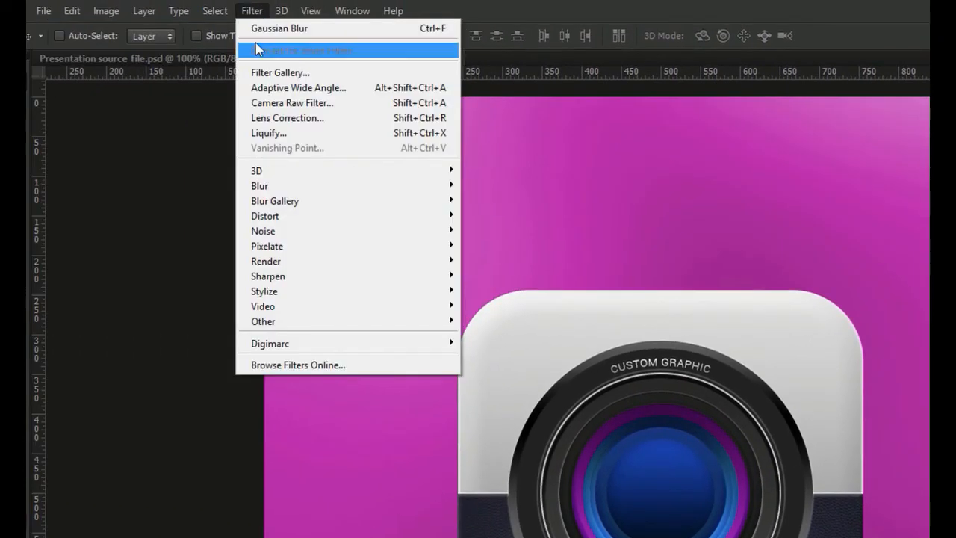
mouse_move(306, 261)
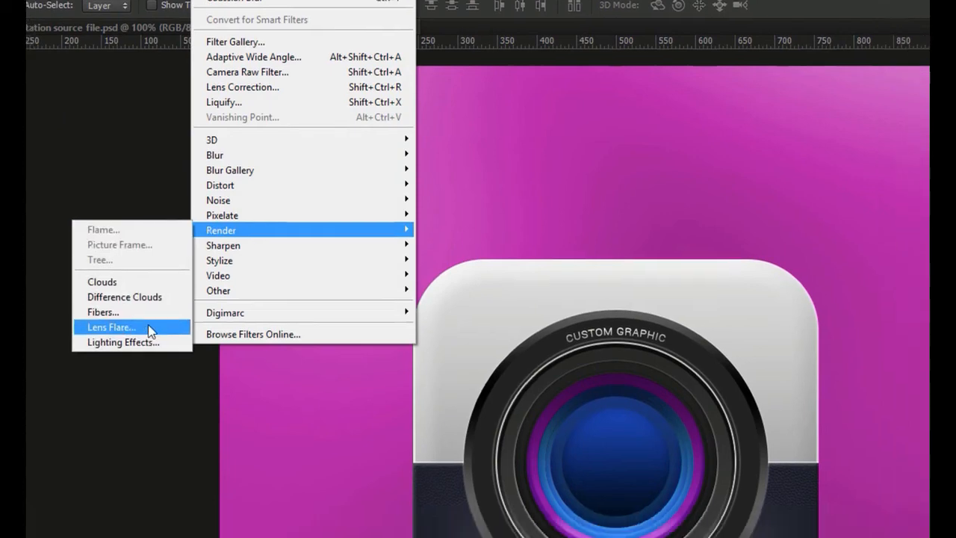
click(148, 327)
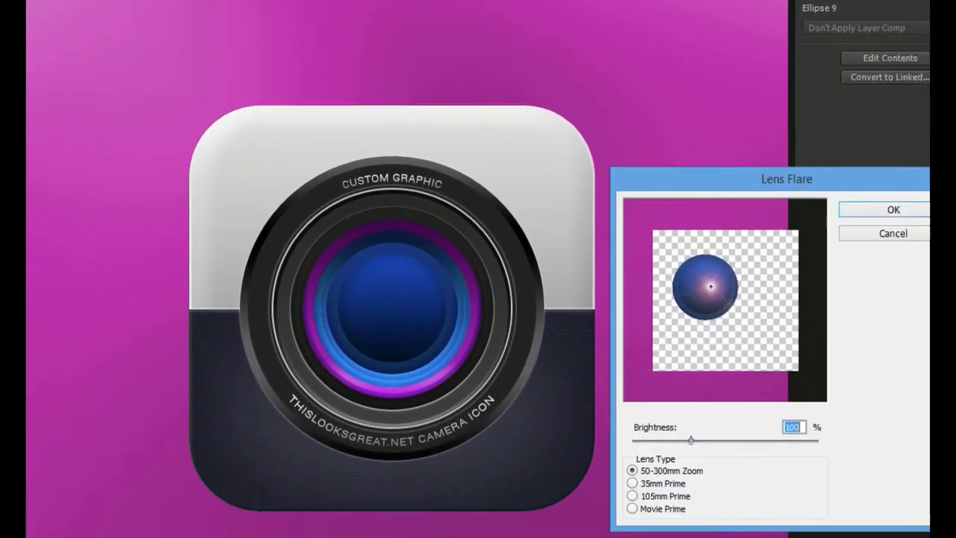
text(40)
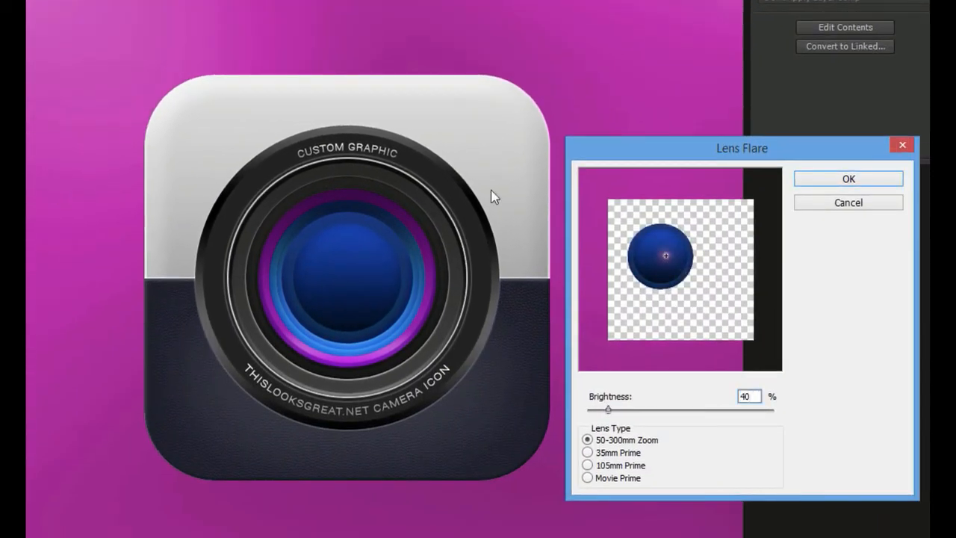
drag(666, 255, 654, 228)
click(896, 179)
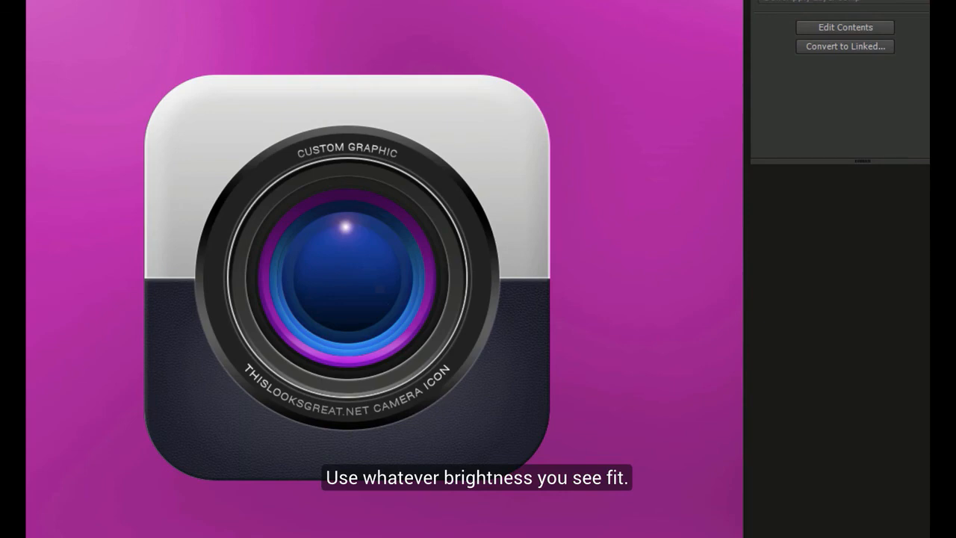
Step: Raise the lens flare's brightness to 95% and move its centre toward the upper left of the blue glass
double_click(926, 112)
drag(611, 410, 641, 406)
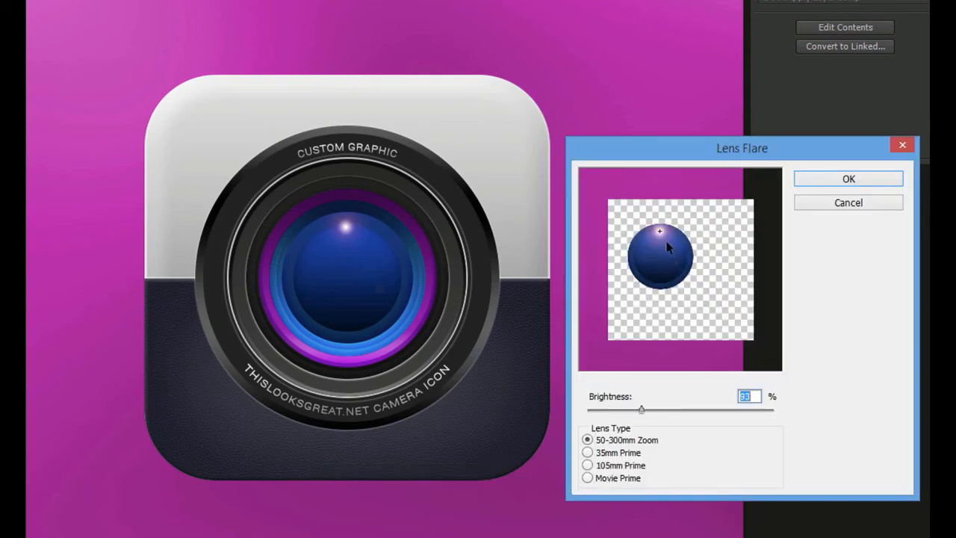
click(817, 181)
double_click(926, 112)
click(652, 229)
drag(755, 397, 708, 398)
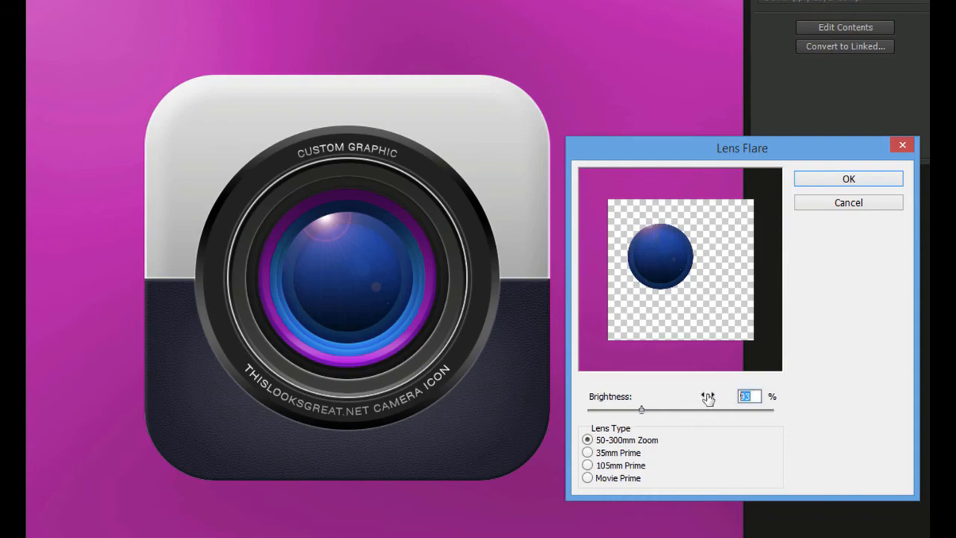
text(95)
click(813, 180)
Step: Reposition the lens flare at the top edge of the blue glass and collapse the layer's filter list
double_click(858, 122)
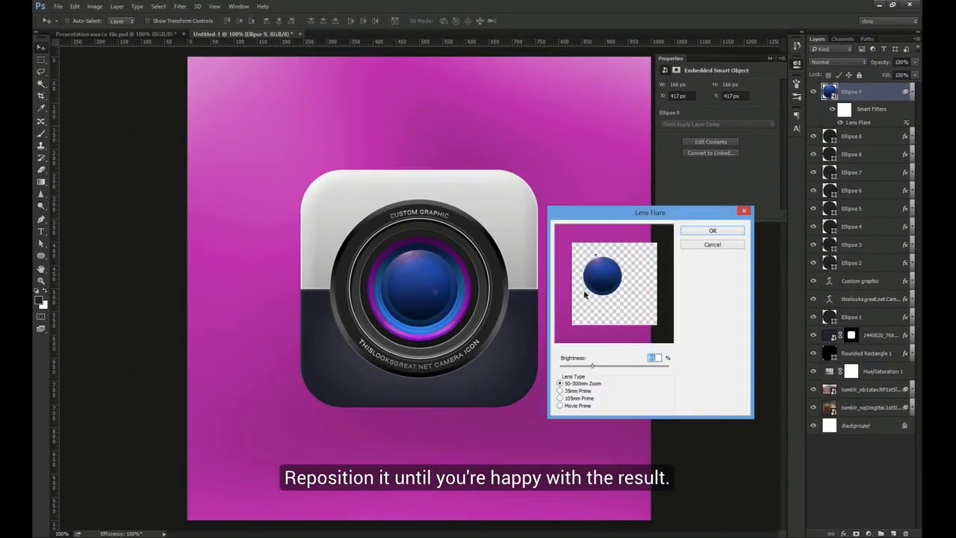
click(695, 232)
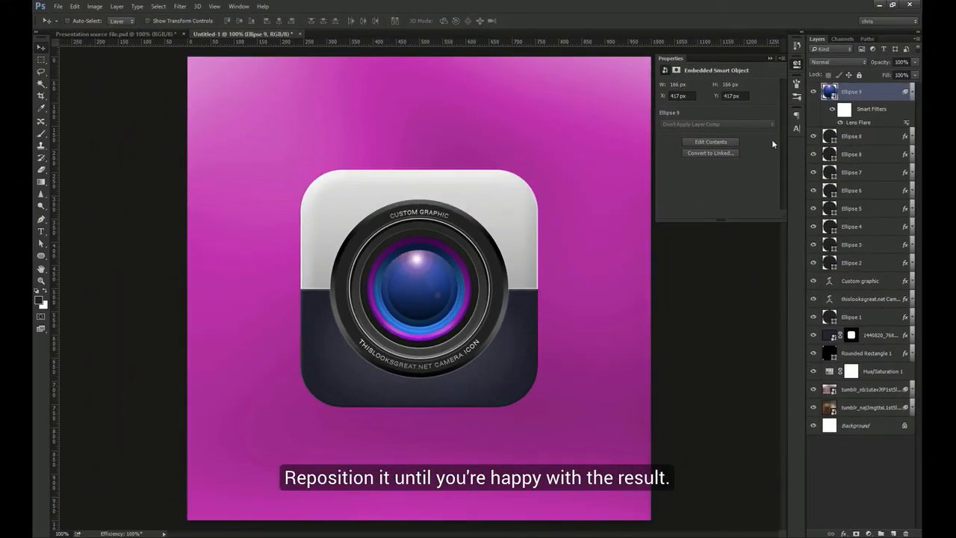
double_click(858, 122)
click(711, 235)
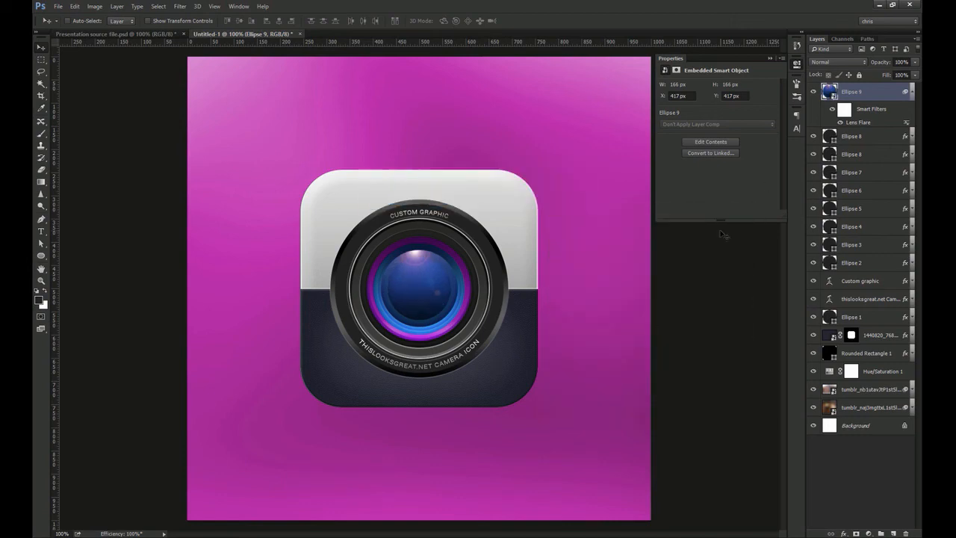
click(910, 93)
Step: Create an eight-sided polygon 60 px wide and 60 px high over the lens
drag(41, 255, 42, 256)
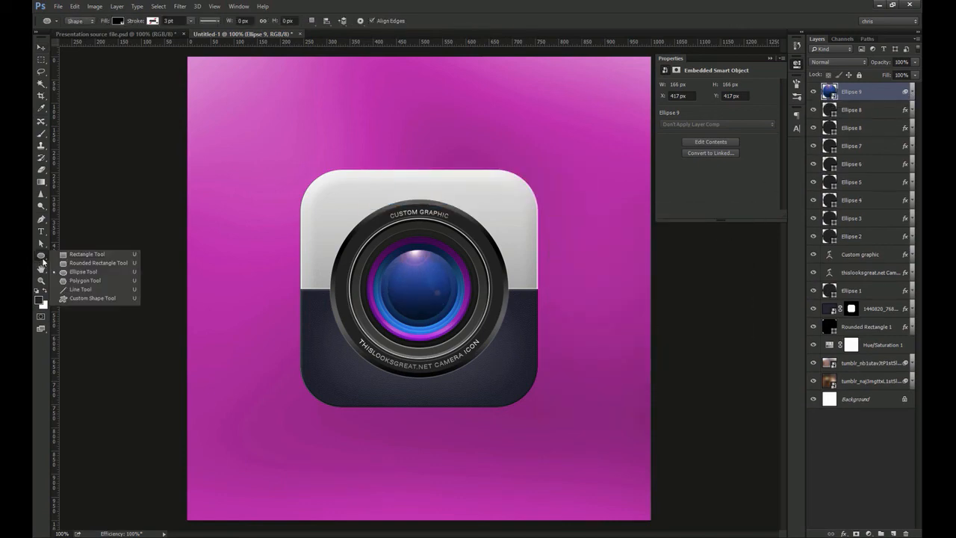
click(77, 281)
click(405, 285)
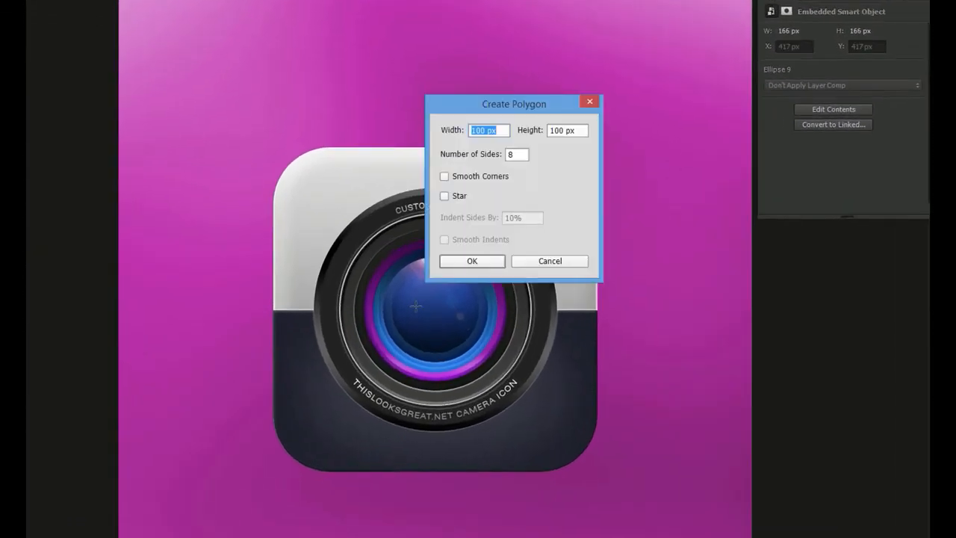
text(60)
key(Tab)
text(60)
key(Tab)
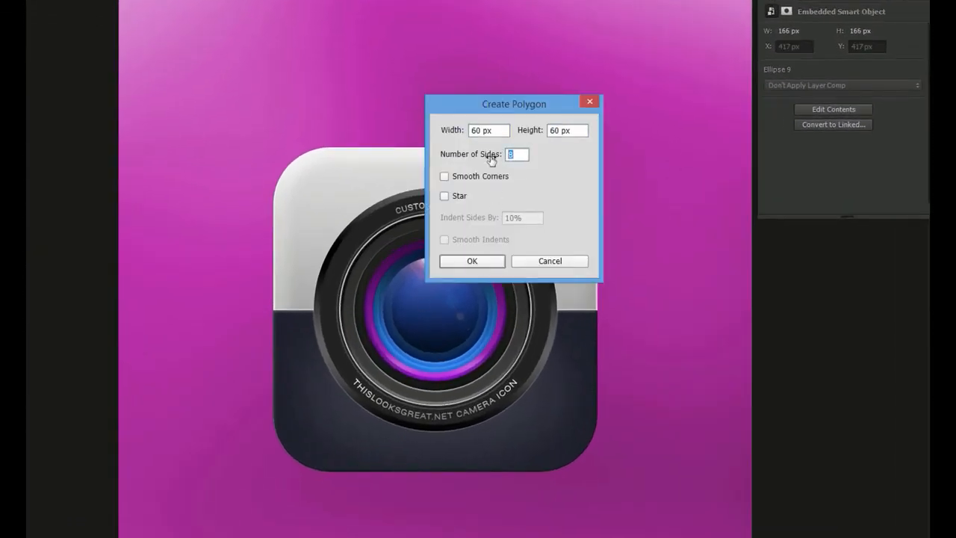
click(472, 261)
Step: Center the octagon on the canvas and clear the selection
key(ctrl+a)
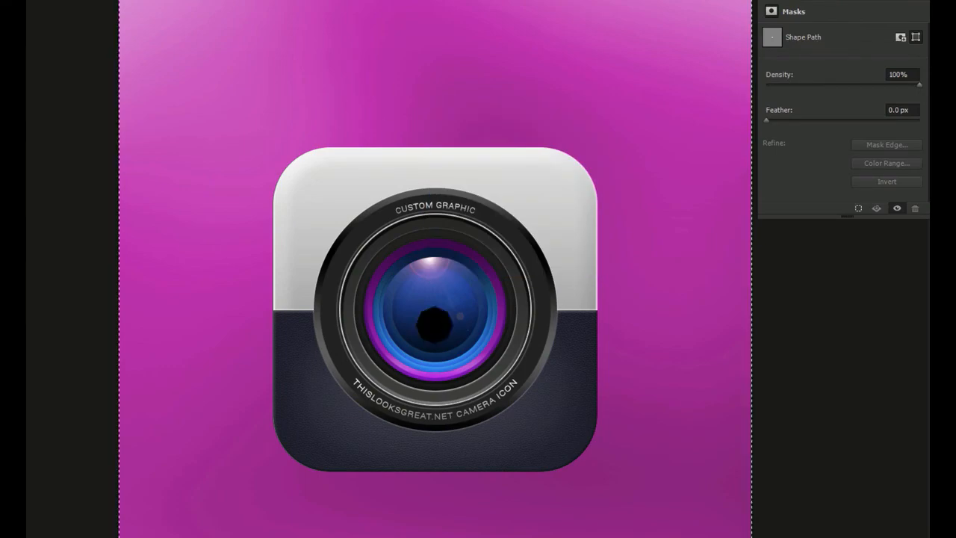
click(299, 1)
key(ctrl+d)
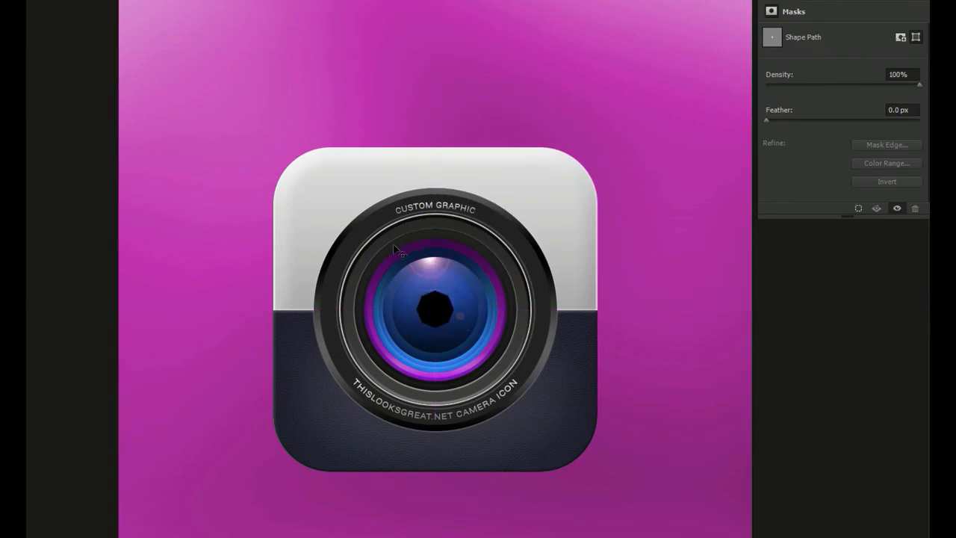
Step: Add a Gradient Overlay from 000000 to 282828 to the octagon, apply the style and collapse its effects list
double_click(917, 36)
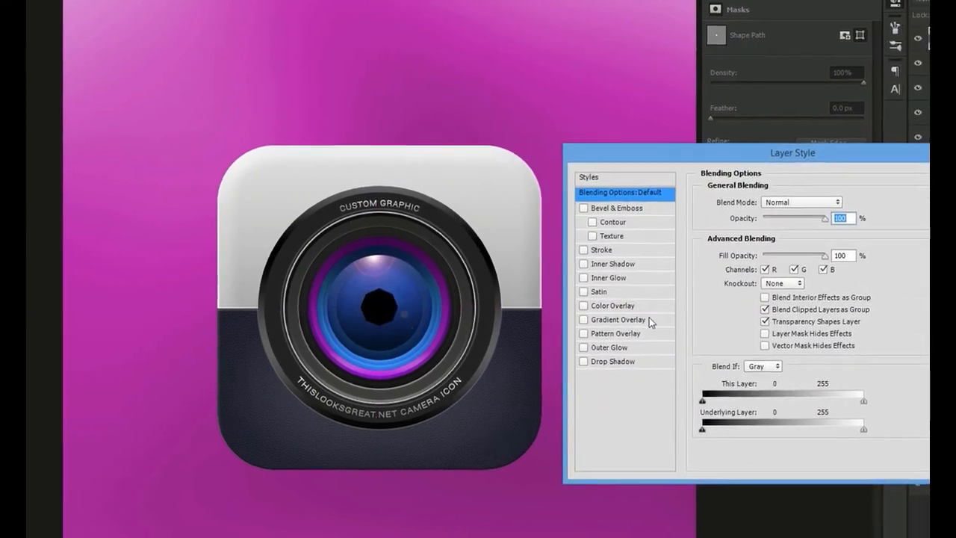
click(698, 321)
click(674, 236)
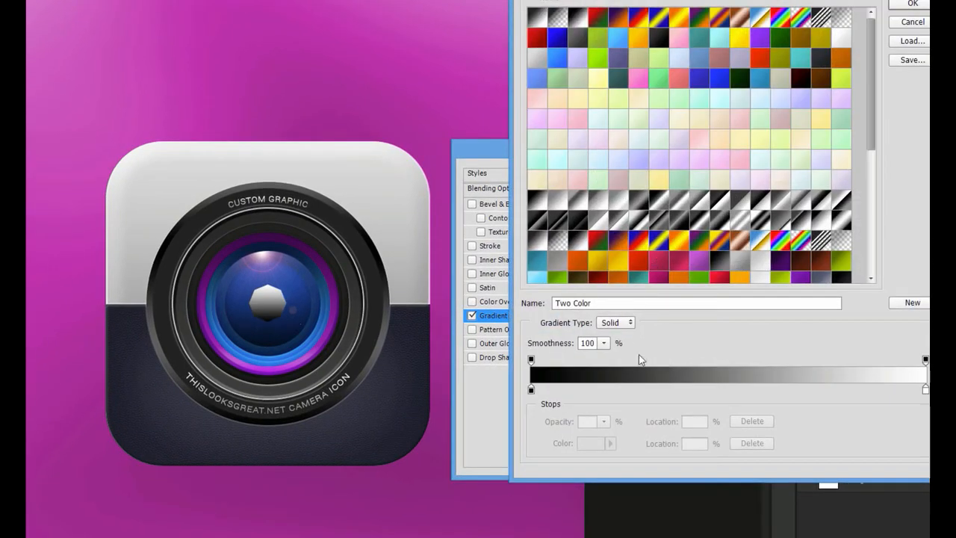
double_click(531, 389)
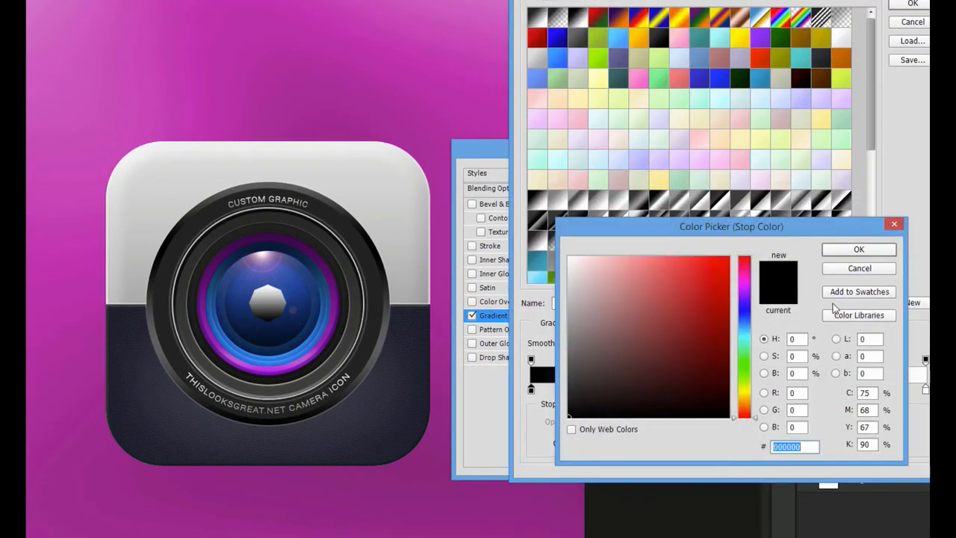
click(852, 252)
double_click(925, 389)
text(2)
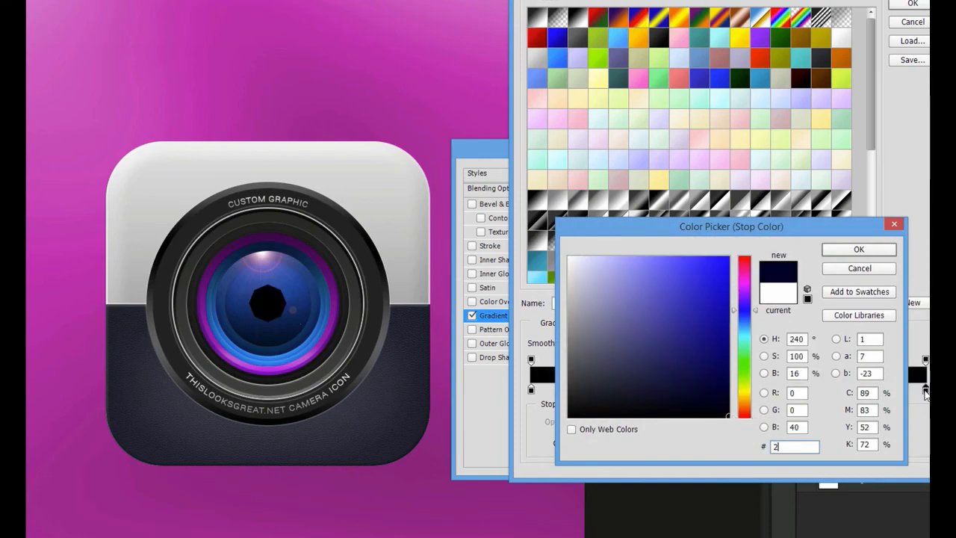
text(82828)
key(Return)
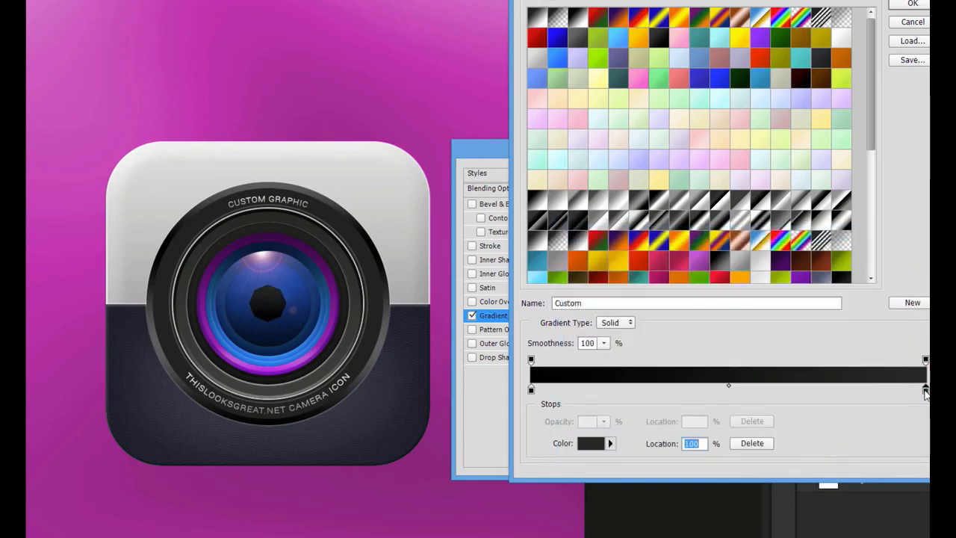
key(Return)
key(Return)
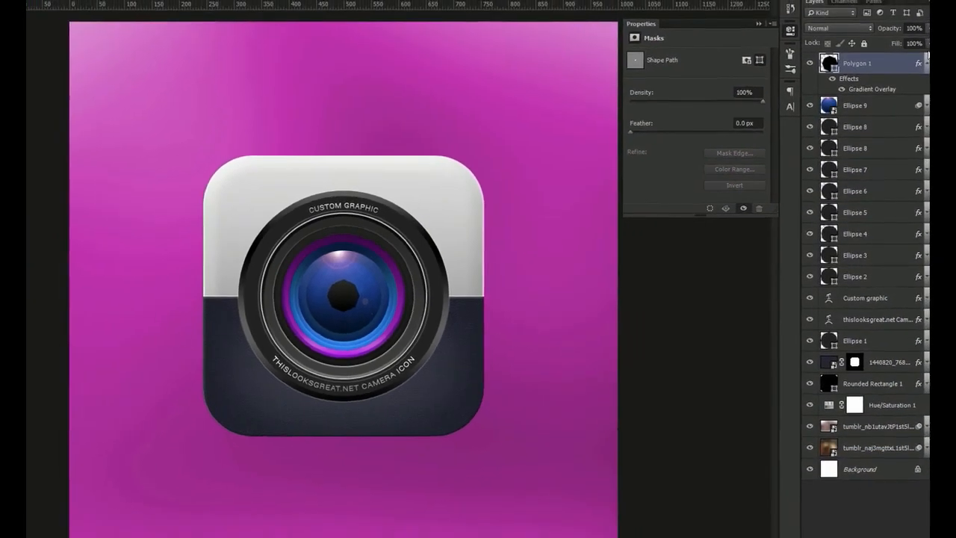
click(925, 60)
Step: Draw eight thin black lines radiating outward from the octagon's corners to the edge of the inner glass circle
ctrl+click(456, 311)
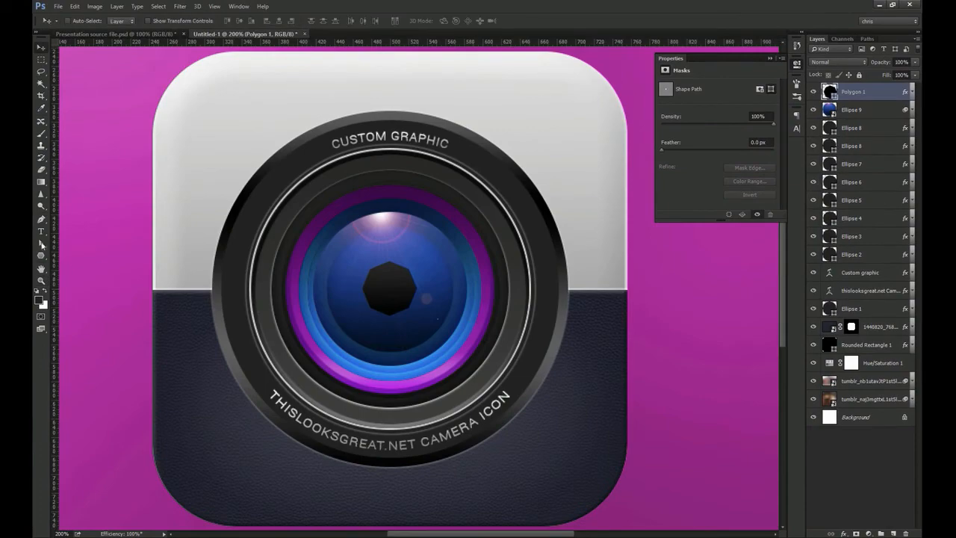
click(41, 255)
click(82, 288)
key(ctrl+space)
drag(395, 316, 435, 348)
key(alt+space)
alt+click(387, 321)
drag(383, 318, 383, 406)
drag(431, 296, 489, 364)
drag(451, 245, 541, 245)
drag(431, 197, 502, 147)
drag(380, 179, 389, 91)
drag(331, 200, 269, 142)
drag(314, 248, 223, 251)
drag(330, 295, 268, 353)
Step: Select all eight line layers, Shape 1 to Shape 8, and merge them into one shape layer
key(v)
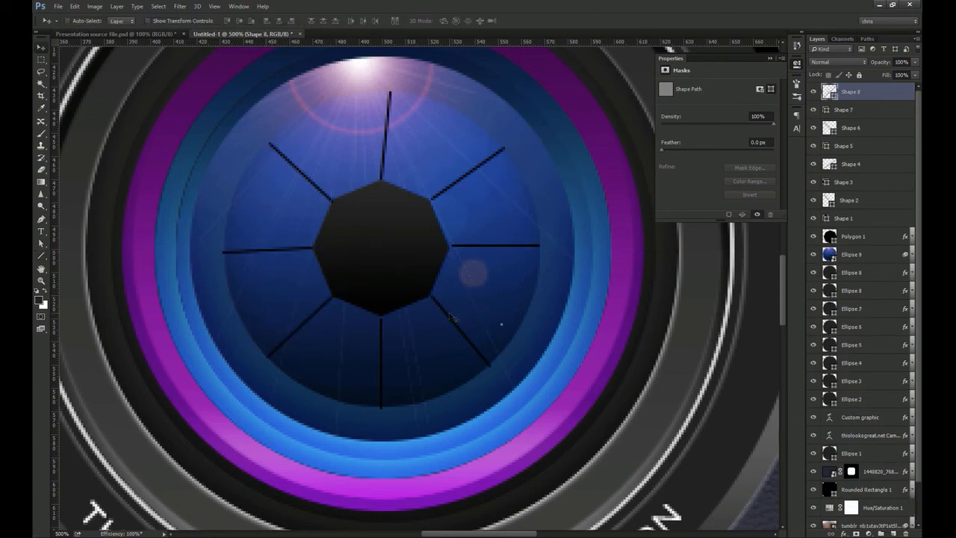
click(856, 217)
shift+click(865, 95)
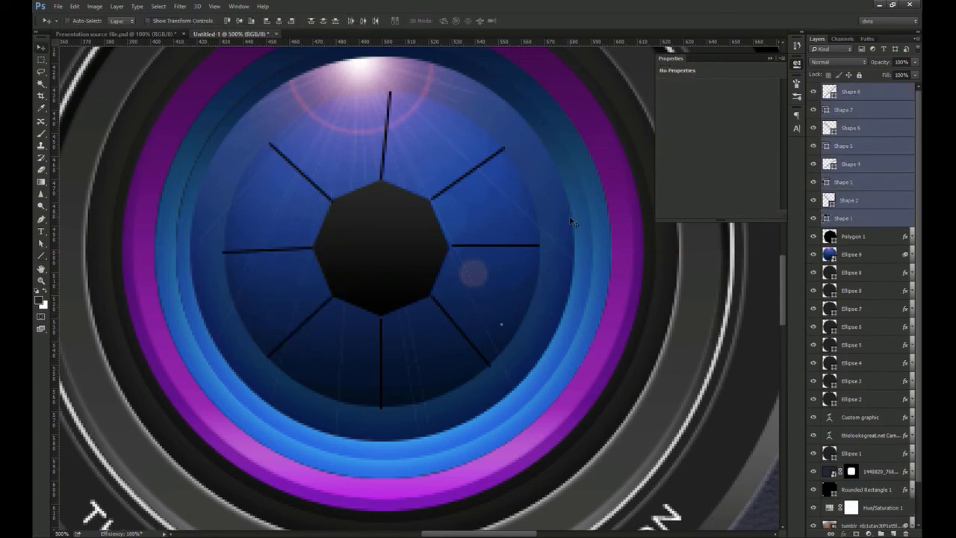
key(ctrl+e)
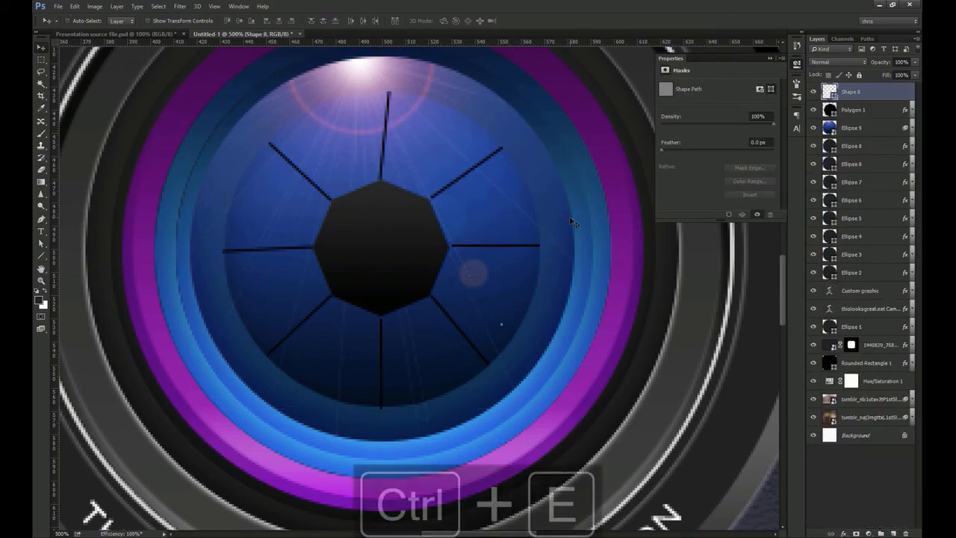
Step: Set the merged lines layer to 40% opacity with the Soft Light blend mode
drag(902, 62, 871, 64)
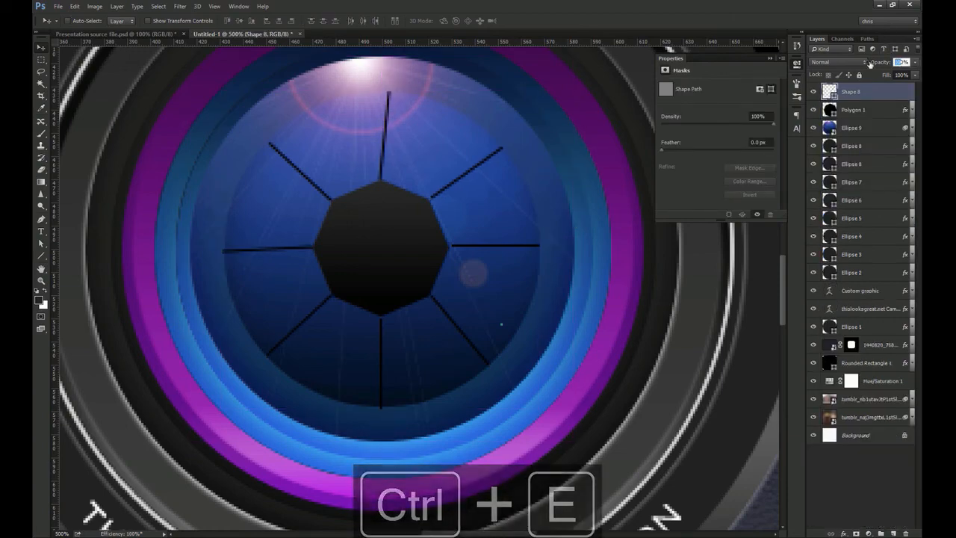
text(40)
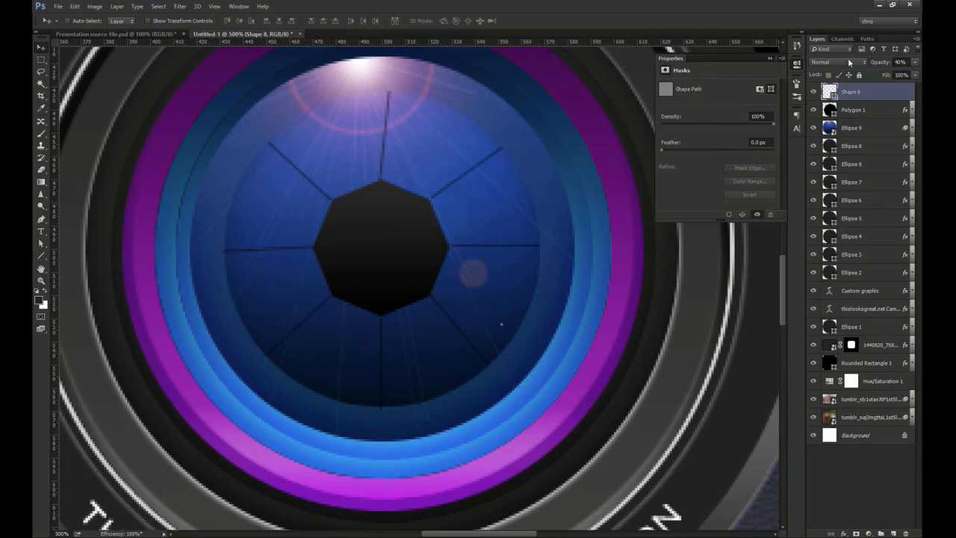
click(844, 62)
click(817, 177)
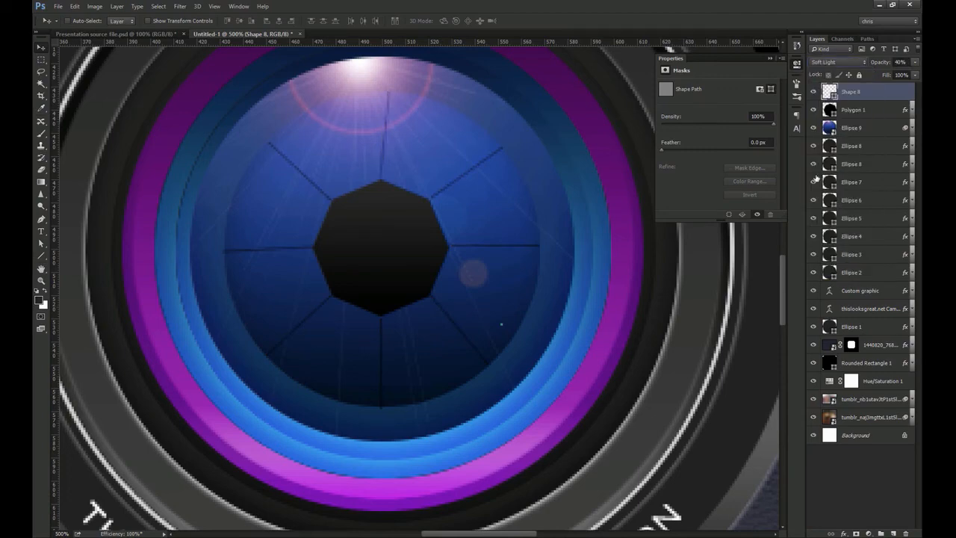
click(797, 79)
Step: Create a 25 px by 25 px circle over the lens
key(ctrl+1)
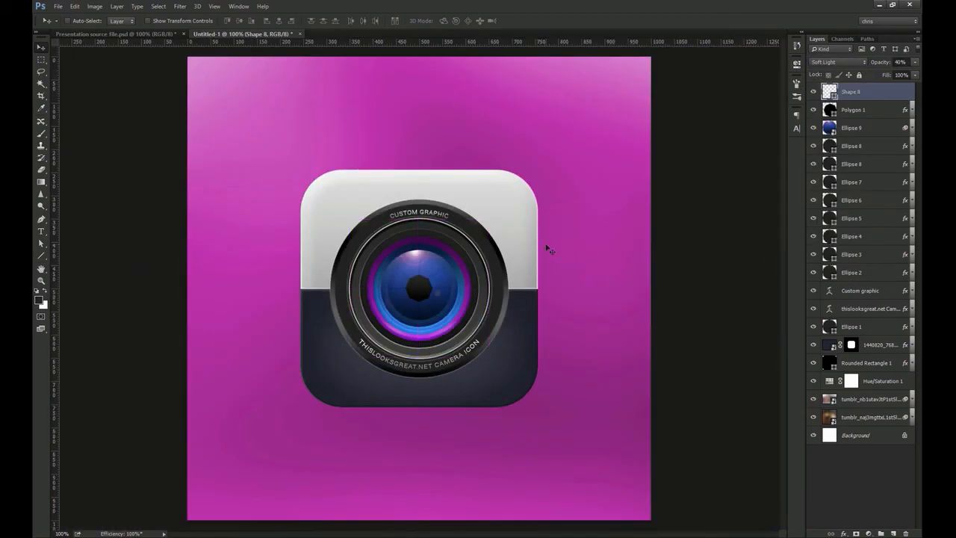
click(42, 257)
right_click(41, 257)
click(75, 274)
click(391, 295)
text(25)
key(Tab)
text(25)
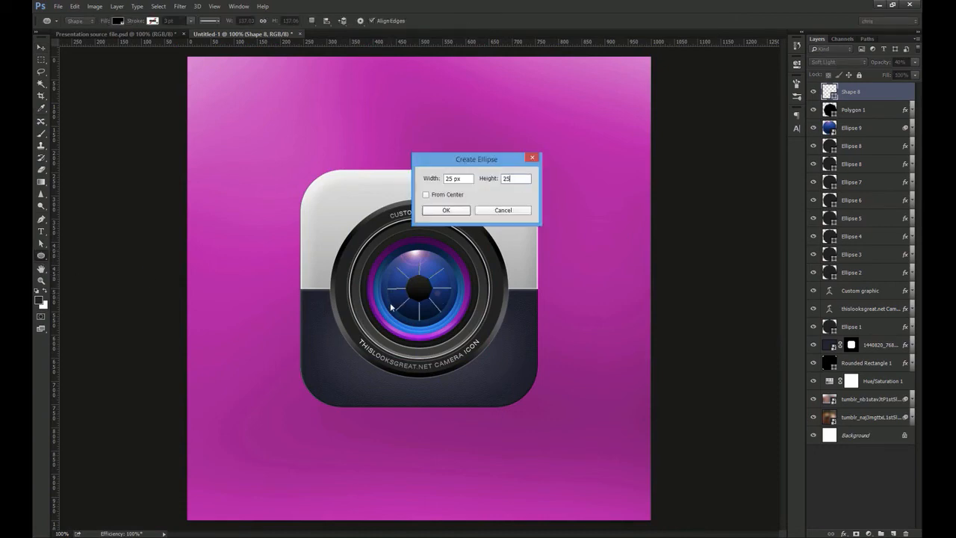
key(Return)
Step: Center the small circle horizontally and vertically on the canvas and clear the selection
key(v)
key(ctrl+a)
click(278, 20)
click(239, 20)
key(ctrl+d)
Step: Change the small circle's fill color to 090c10
double_click(828, 92)
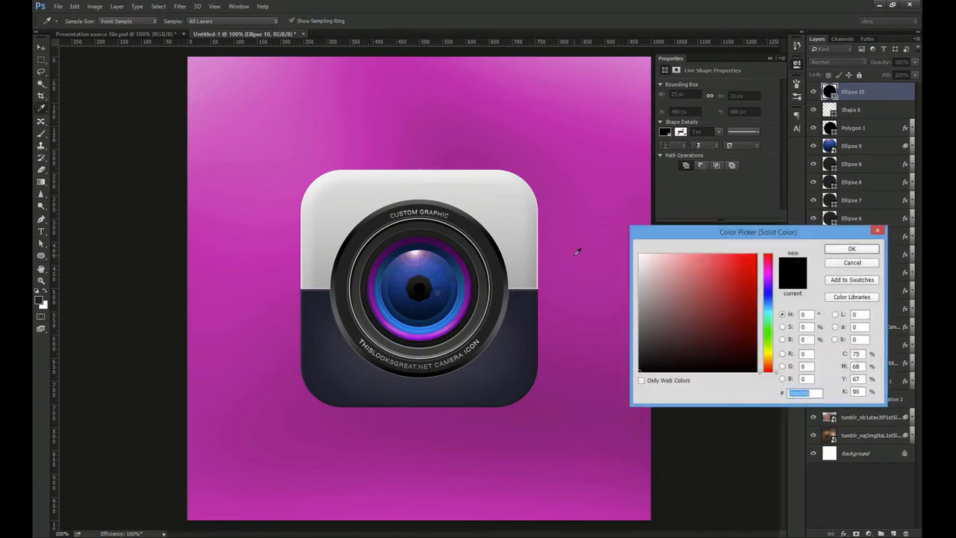
text(090c1)
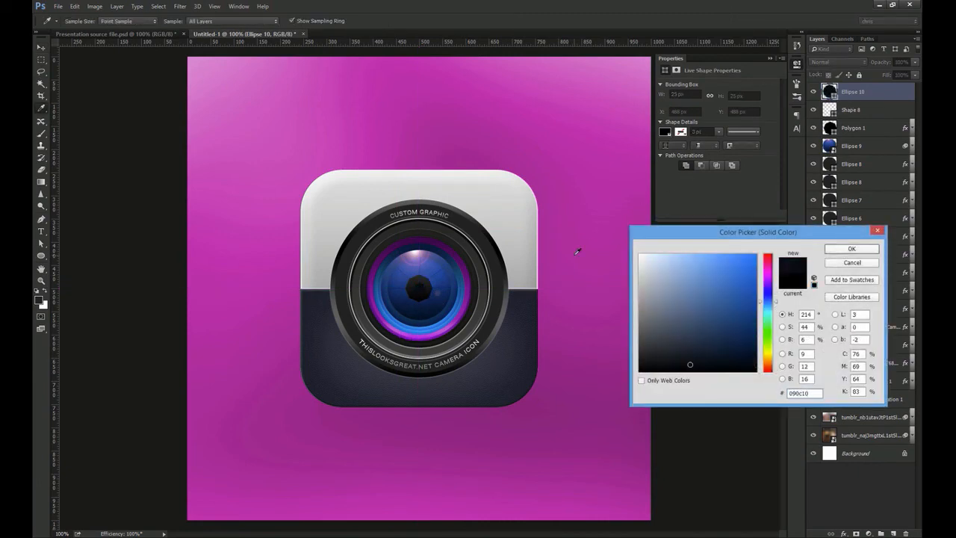
key(Return)
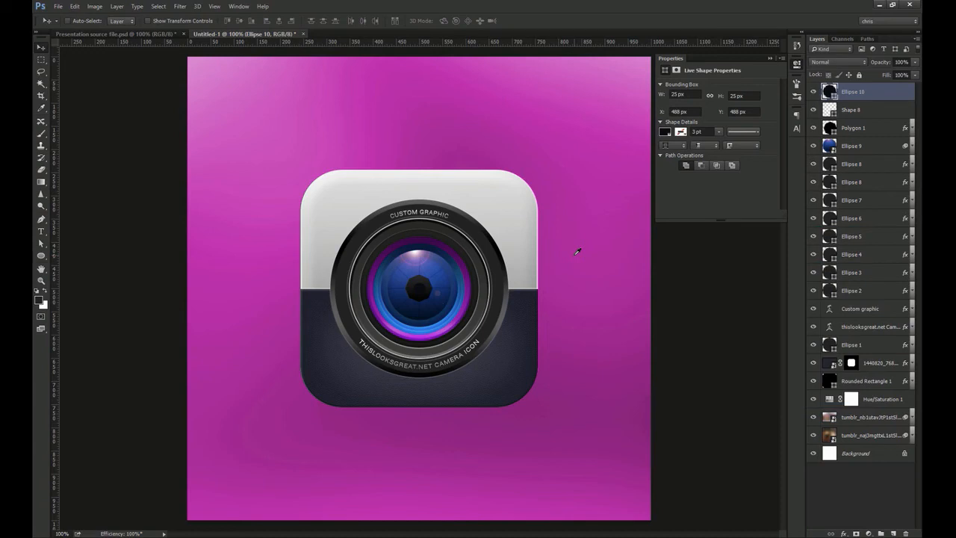
Step: Create a 299 px by 299 px circle over the lens with the Ellipse tool
click(796, 64)
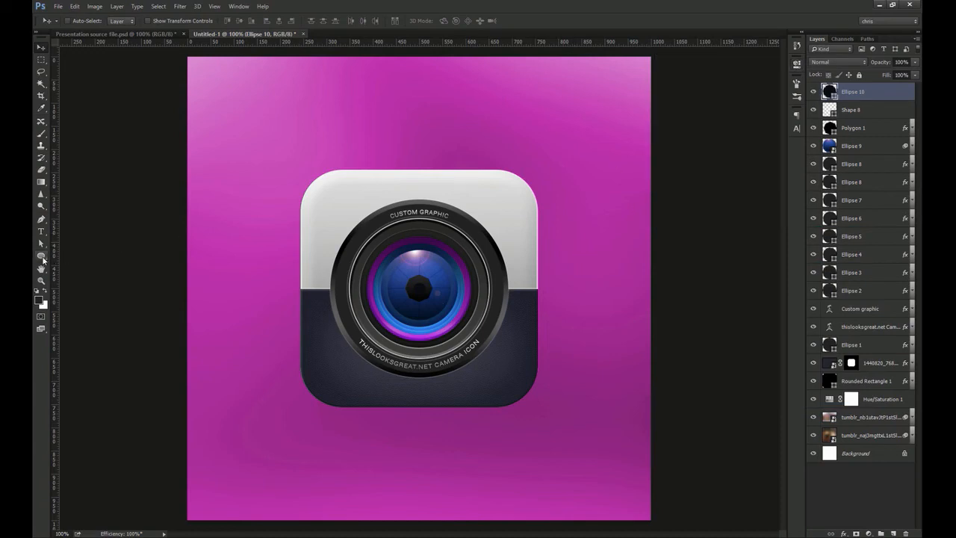
click(43, 258)
click(81, 272)
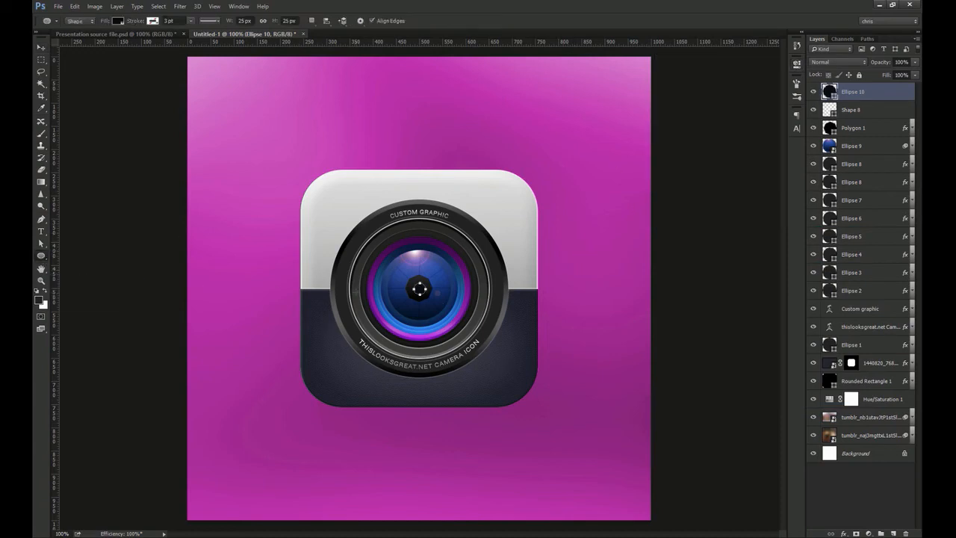
click(419, 288)
text(299)
key(Tab)
text(299)
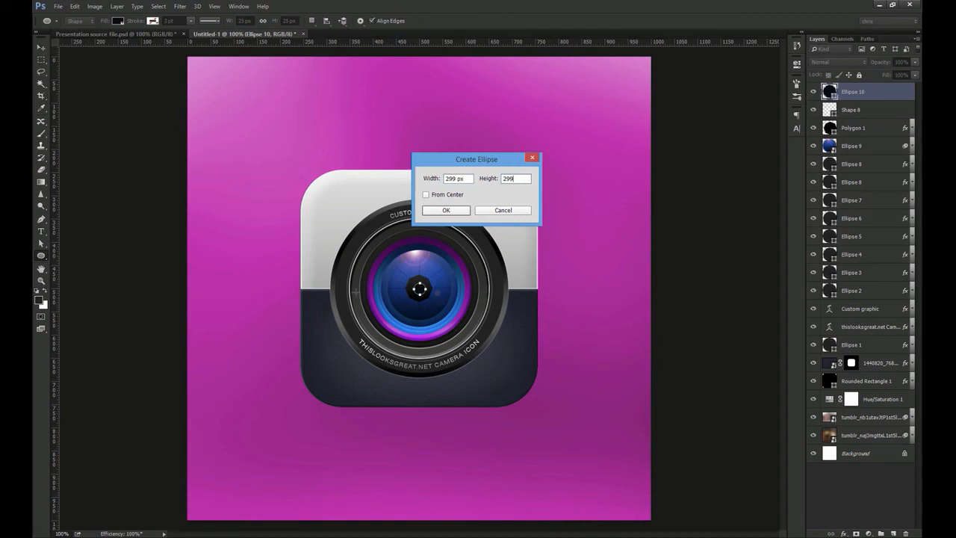
key(Return)
Step: Change the 299 px circle's fill color to black (000000)
key(v)
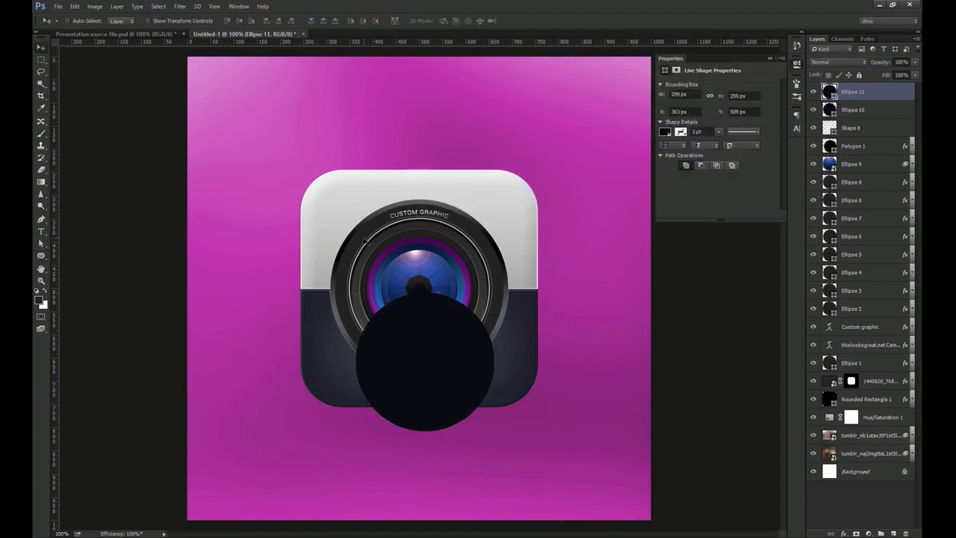
double_click(829, 91)
drag(665, 365, 566, 406)
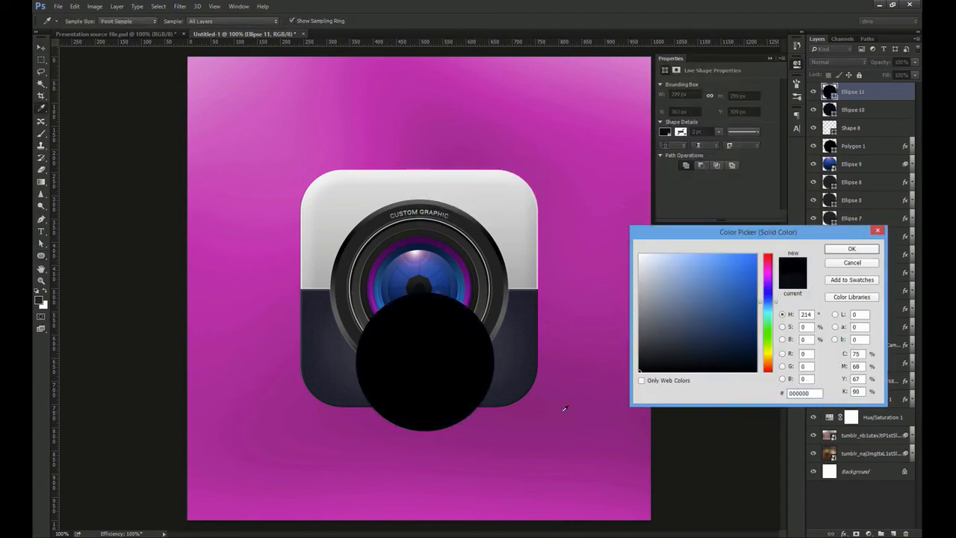
key(Return)
Step: Center the black circle horizontally and vertically on the canvas and clear the selection
key(ctrl+a)
click(279, 21)
click(239, 21)
key(ctrl+d)
Step: Set the black circle layer to 68% opacity with the Overlay blend mode
drag(904, 63, 852, 67)
text(6080)
key(Return)
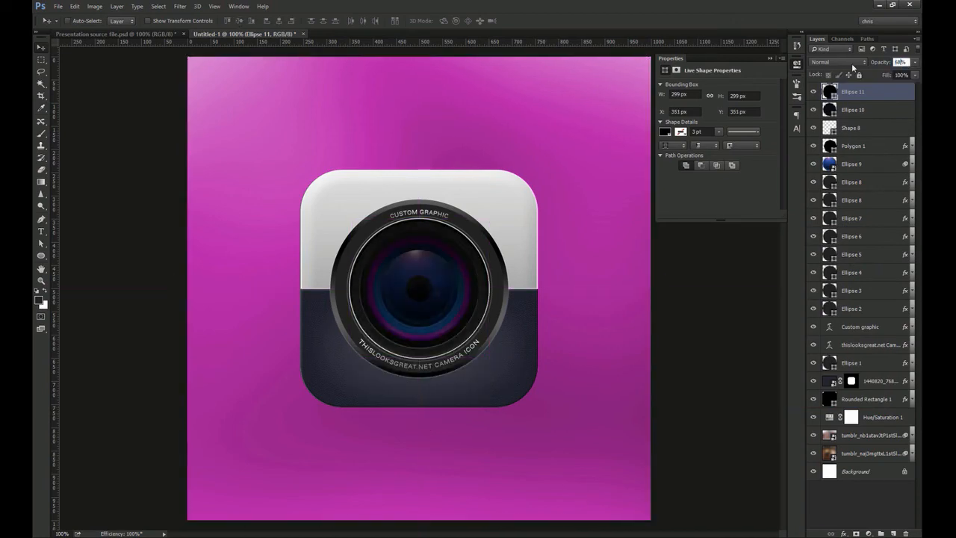
key(Return)
click(835, 61)
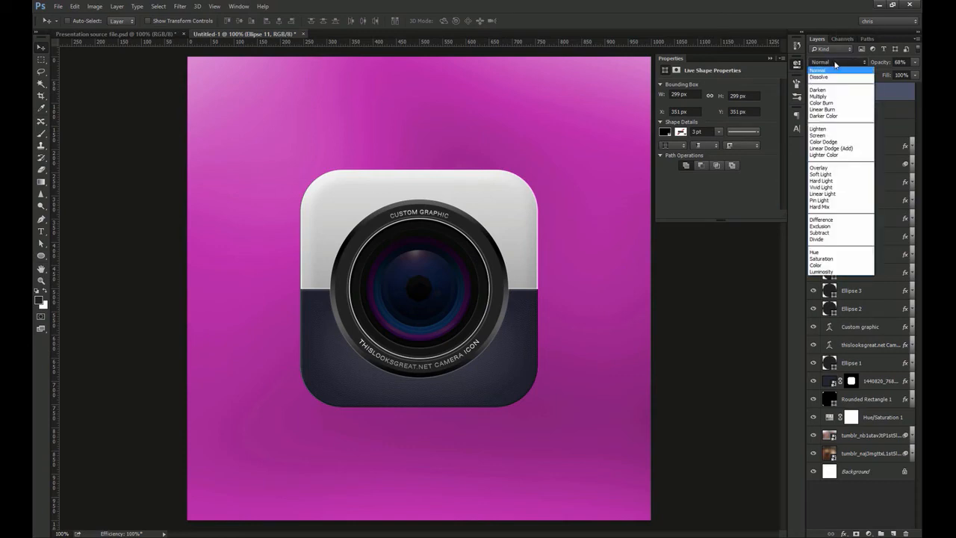
click(819, 168)
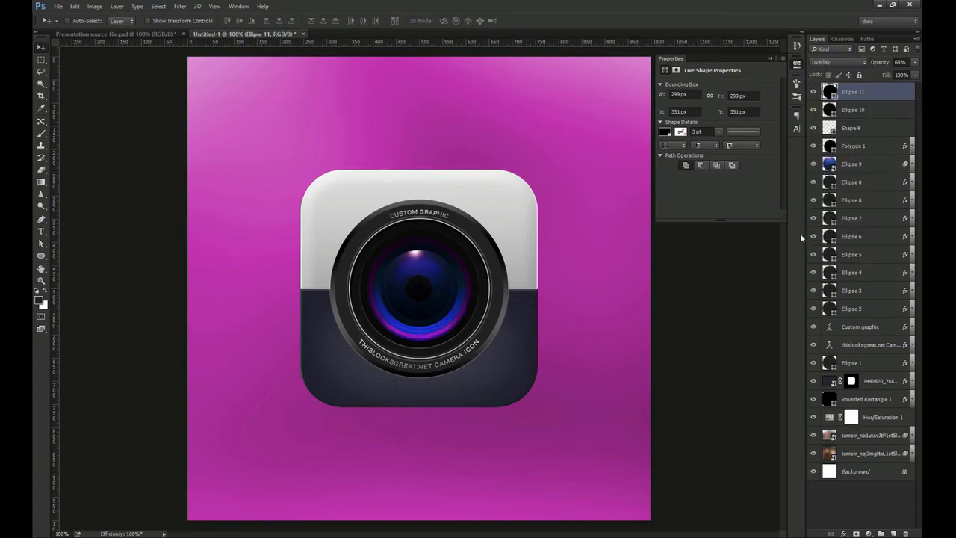
Step: Add a layer mask to the black circle and fade out its lower part with a vertical black-to-white linear gradient
click(856, 533)
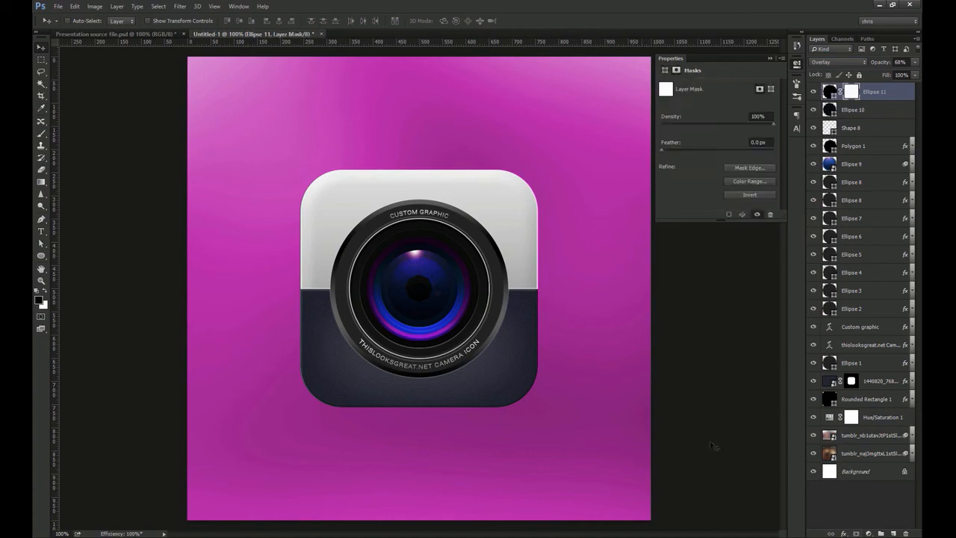
key(g)
drag(409, 279, 420, 247)
mouse_move(414, 327)
mouse_down()
mouse_move(414, 281)
mouse_move(433, 261)
mouse_move(424, 242)
mouse_up()
drag(431, 298, 431, 196)
key(ctrl+z)
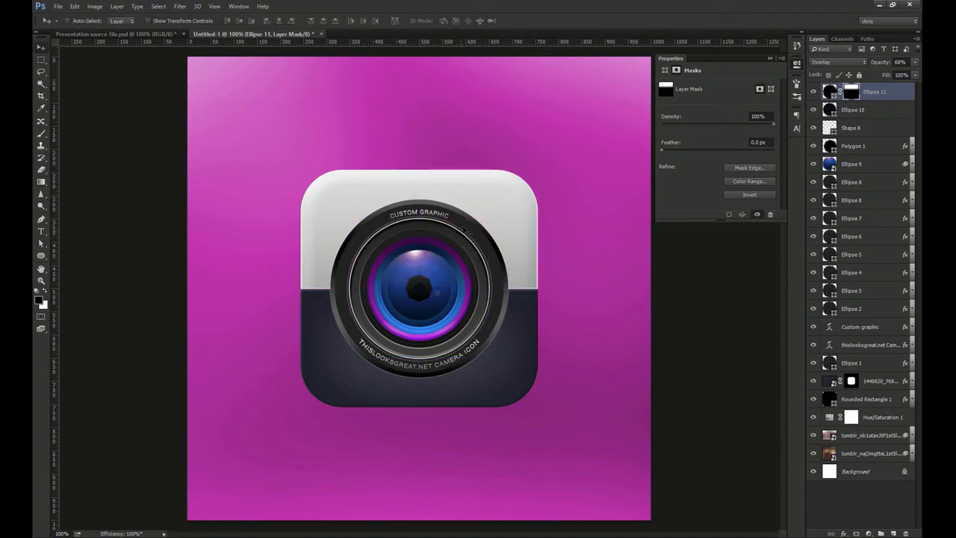
drag(431, 296, 435, 237)
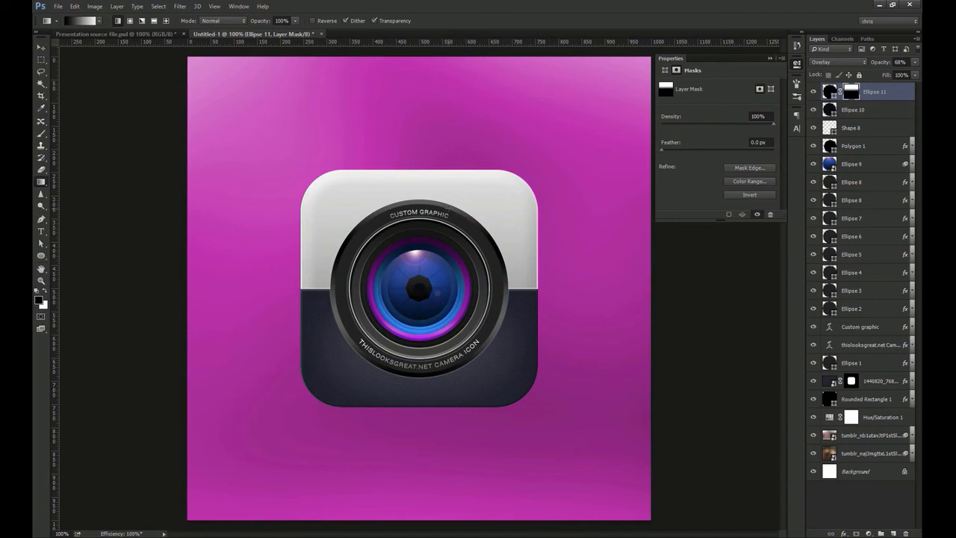
Step: Create a 265 px by 265 px circle over the lens
key(u)
click(423, 296)
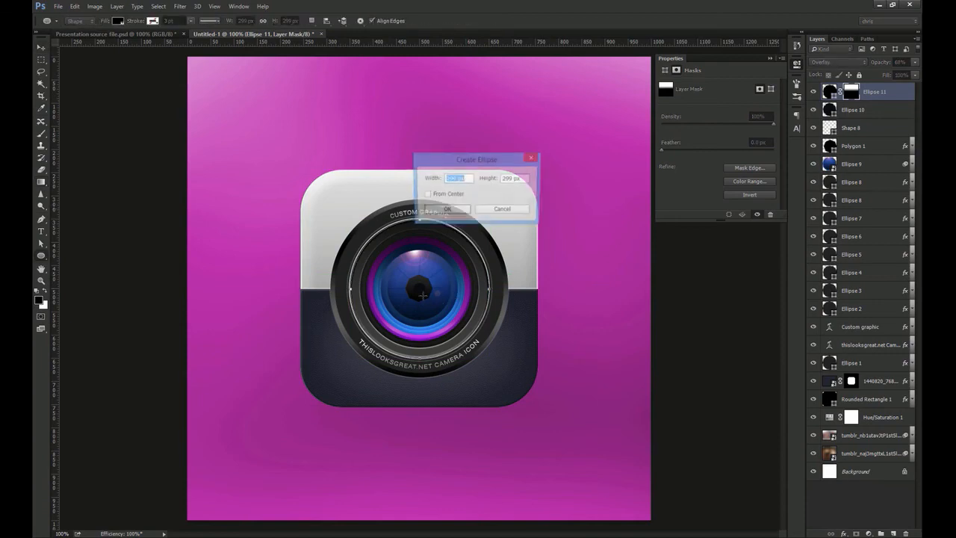
text(265)
key(Tab)
text(265)
key(Return)
Step: Center the 265 px circle horizontally and vertically on the canvas and clear the selection
key(v)
key(ctrl+a)
click(255, 21)
click(240, 21)
key(ctrl+d)
Step: Change the 265 px circle's fill color to white
double_click(829, 91)
drag(668, 280, 522, 166)
key(Return)
Step: Set the white circle layer to 40% fill with the Color Dodge blend mode
double_click(900, 76)
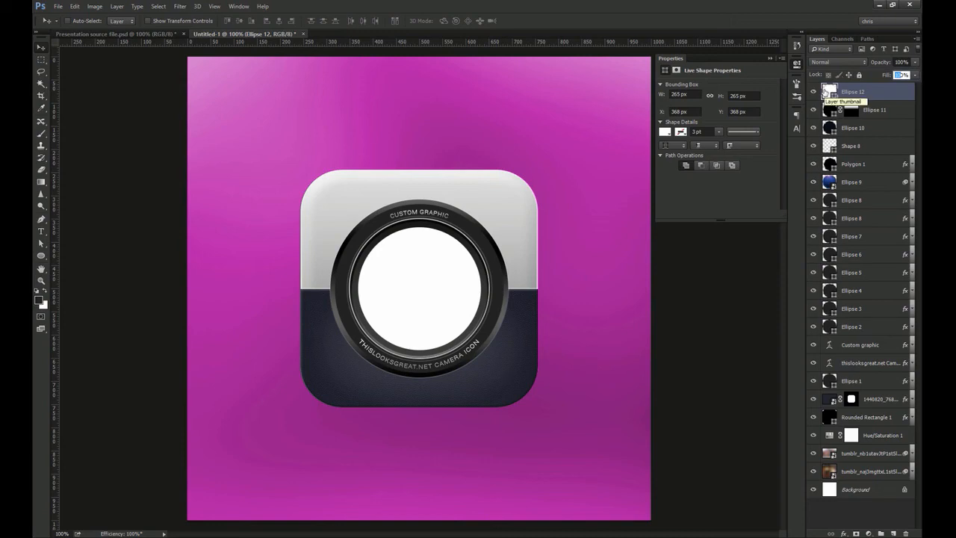
text(40)
key(Return)
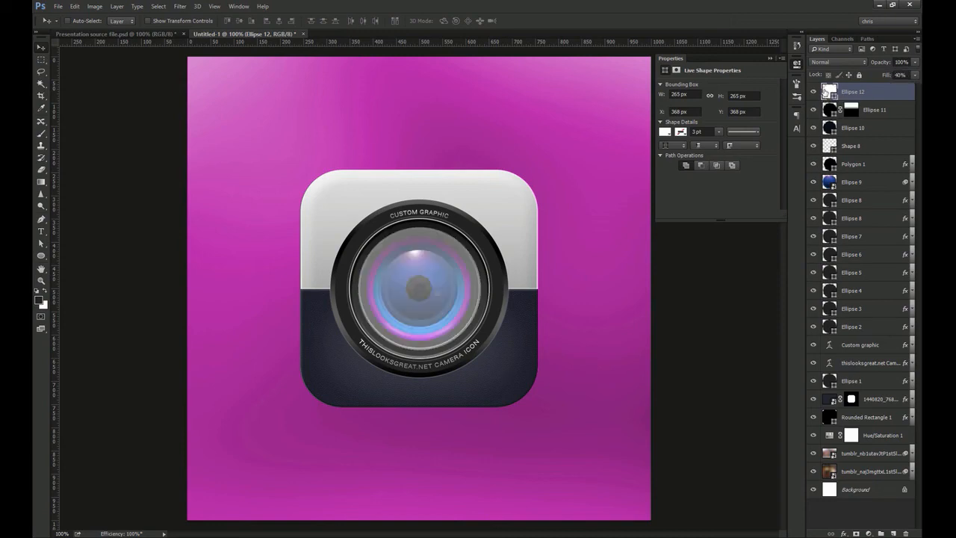
click(867, 65)
click(829, 147)
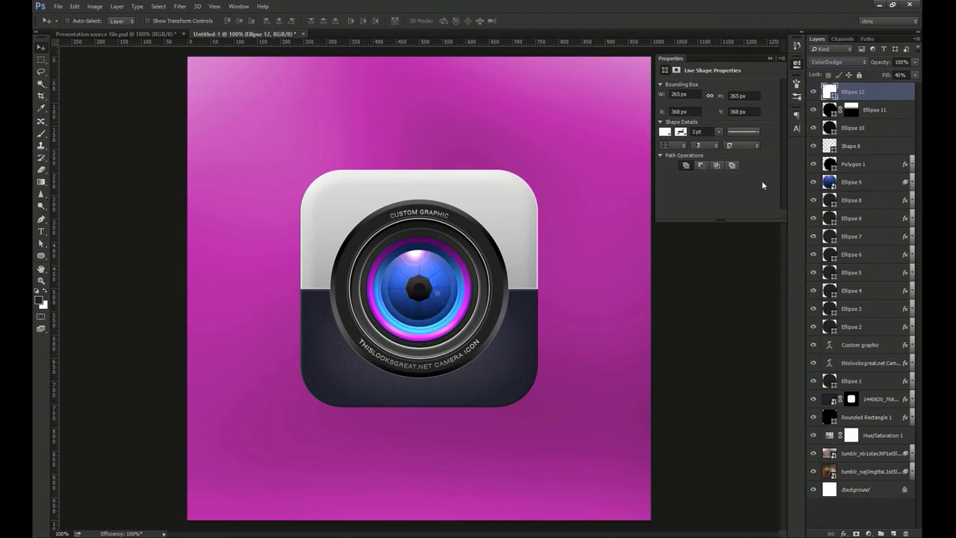
Step: Add a layer mask to the white circle and fade out its lower half with a vertical black-to-white linear gradient
click(857, 533)
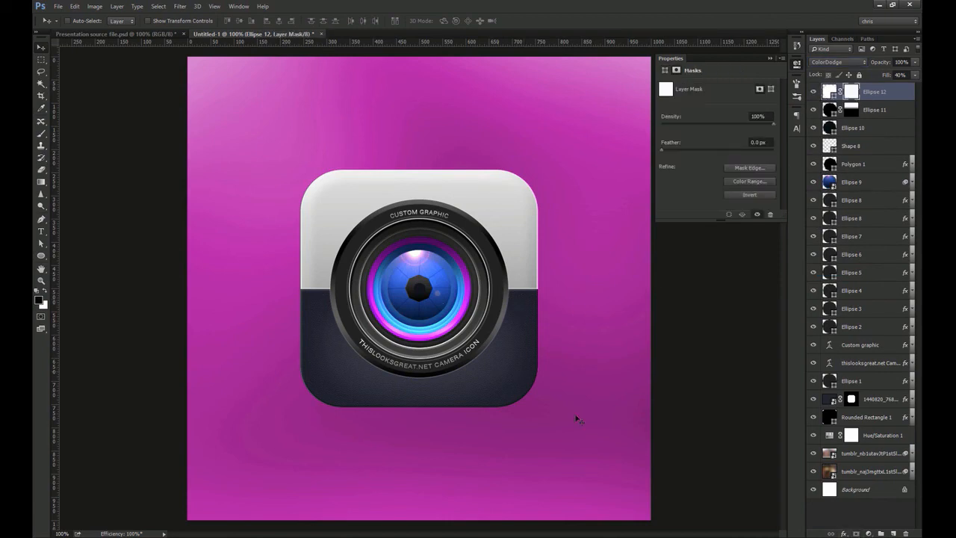
key(g)
drag(428, 361, 420, 281)
drag(420, 339, 419, 243)
drag(429, 342, 427, 263)
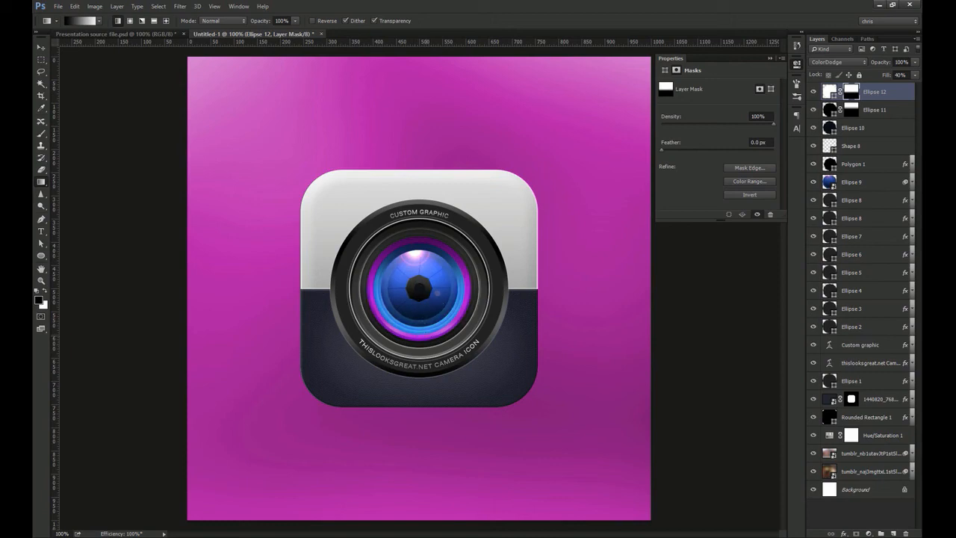
drag(425, 346, 424, 283)
drag(427, 323, 428, 266)
key(v)
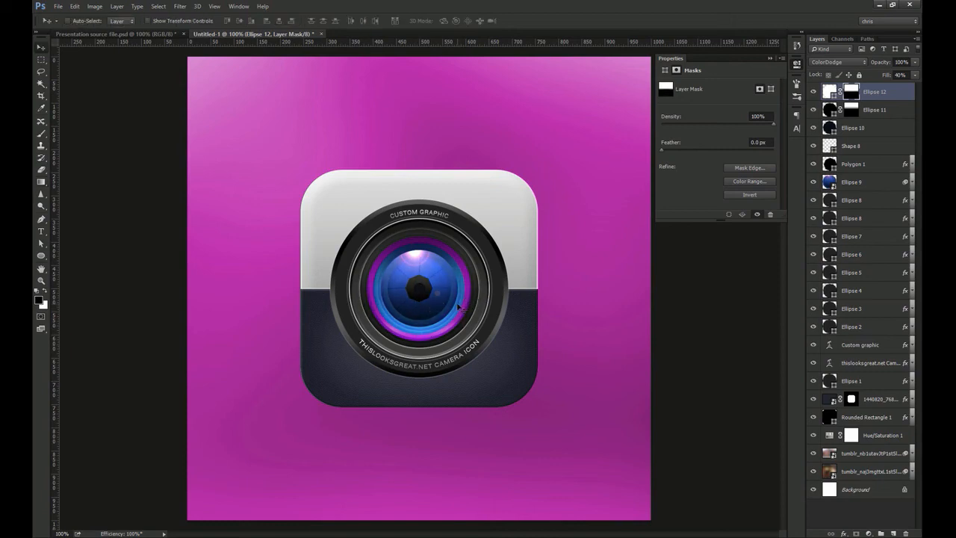
Step: Create a white circle 292 by 292 px near the camera lens
key(u)
click(417, 283)
text(292)
key(Tab)
text(29)
key(Return)
key(v)
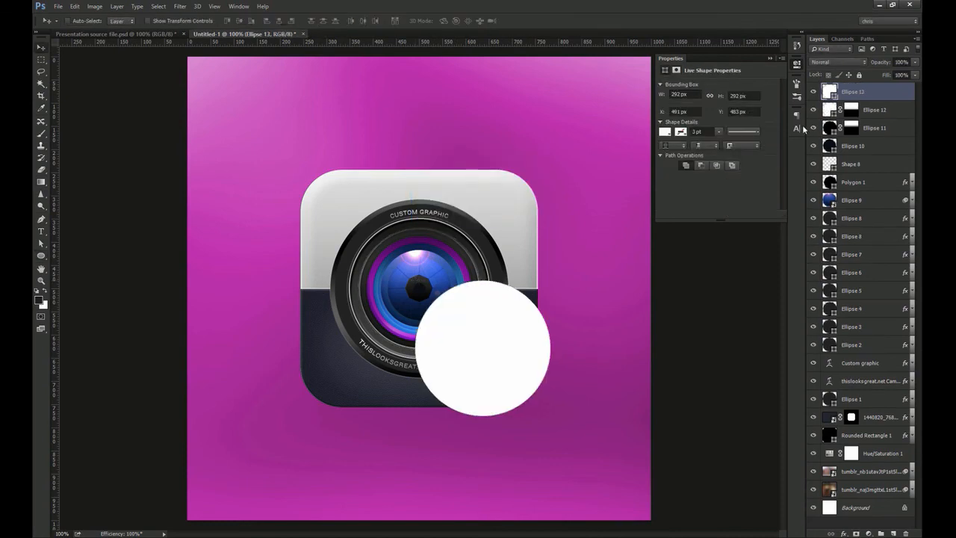
Step: Center the white circle horizontally and vertically on the canvas and set its opacity to 10%
click(279, 20)
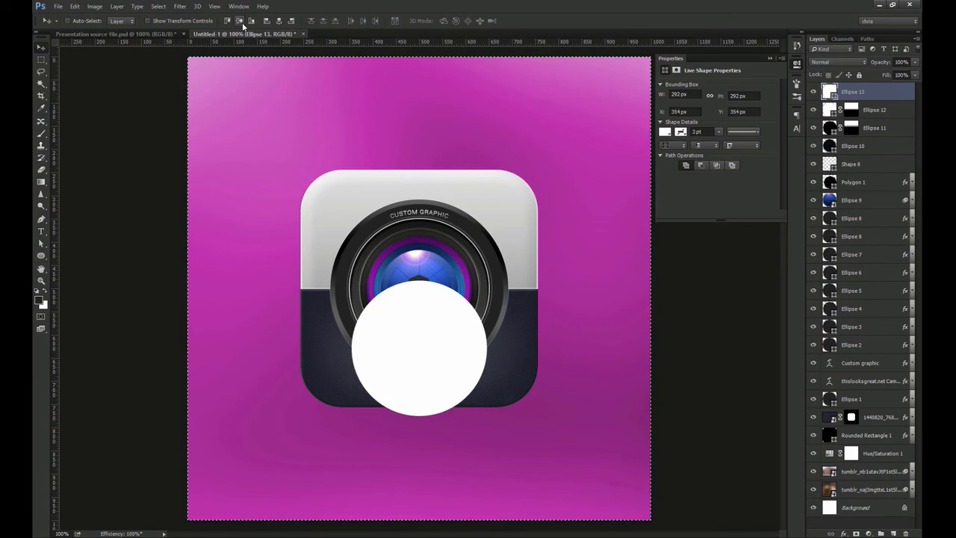
click(239, 21)
key(1)
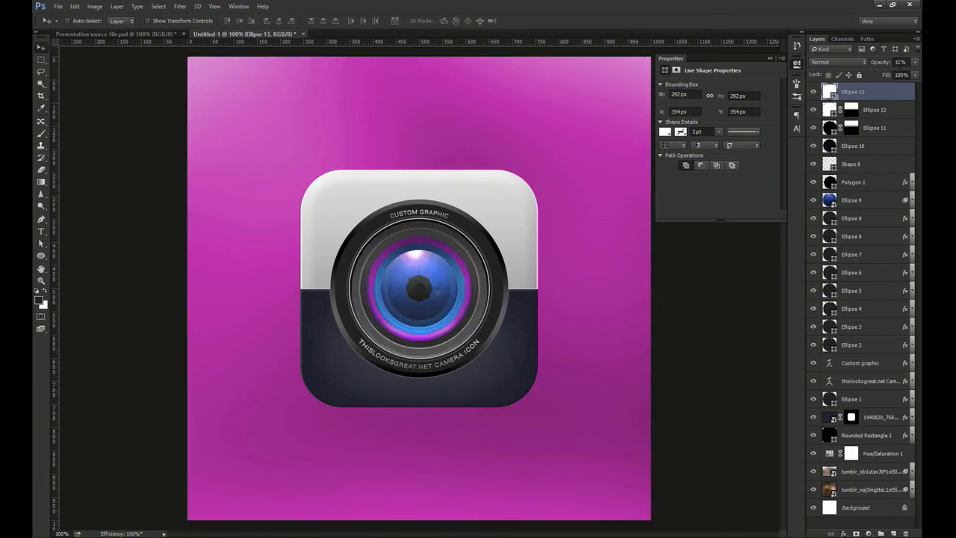
Step: Move the translucent circle up over the lens's upper half and mask it to the outline of Ellipse 5
drag(471, 293, 450, 244)
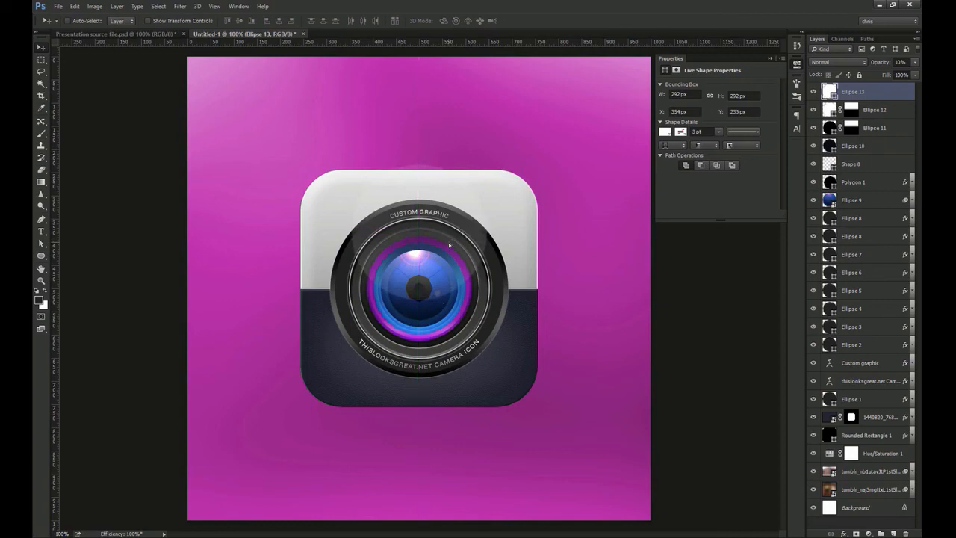
ctrl+click(829, 200)
ctrl+click(830, 289)
click(857, 533)
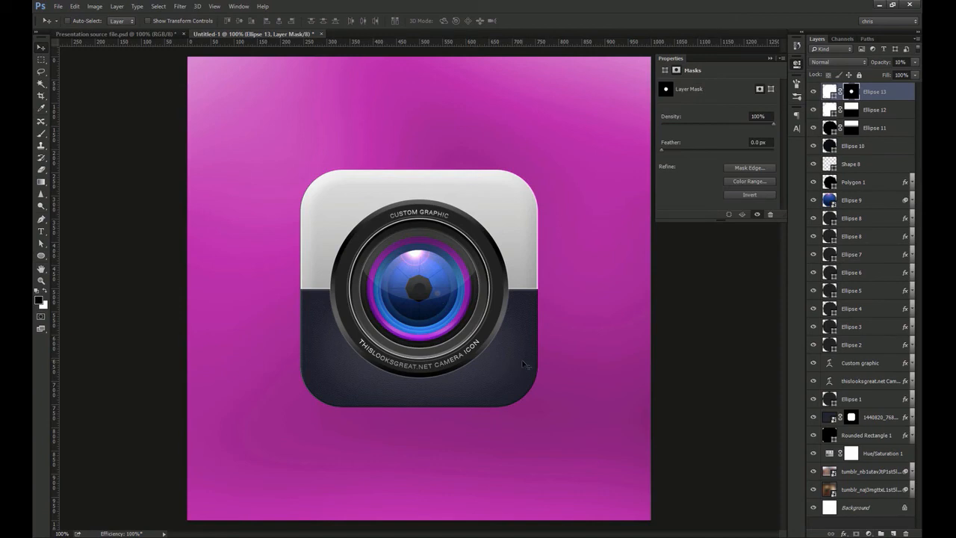
Step: Create a white rounded rectangle 524 px wide and 27 px high with 10 px radii on all four corners
drag(42, 255, 82, 266)
click(413, 440)
text(524)
key(Tab)
text(27)
key(Tab)
text(10)
key(Tab)
text(10)
key(Tab)
text(10)
key(Tab)
text(10)
key(Return)
Step: Center the rounded bar horizontally on the canvas and move it up to the camera icon's bottom edge
key(v)
key(ctrl+a)
click(278, 20)
key(ctrl+d)
drag(523, 435, 523, 395)
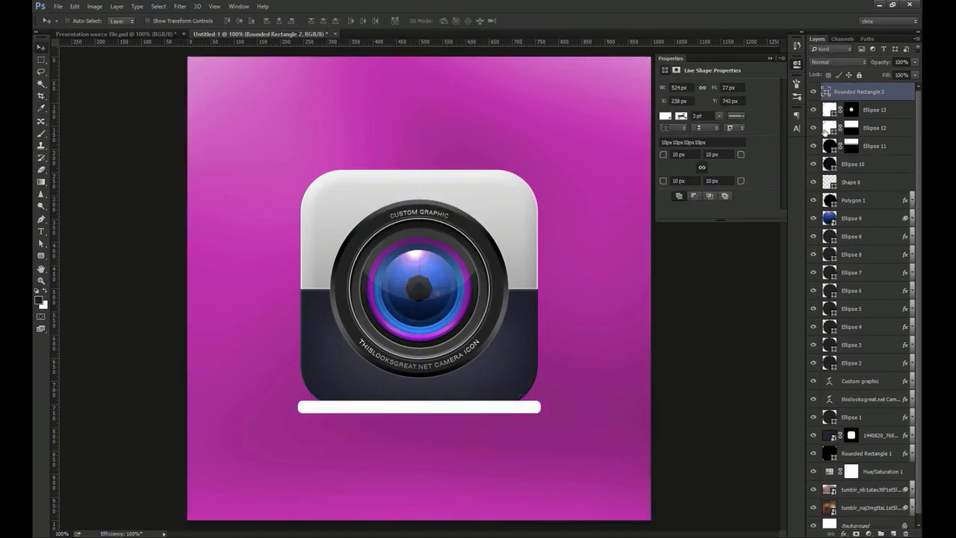
Step: Place the rounded bar's layer directly beneath Rounded Rectangle 1 and change its fill to black
drag(867, 489, 868, 463)
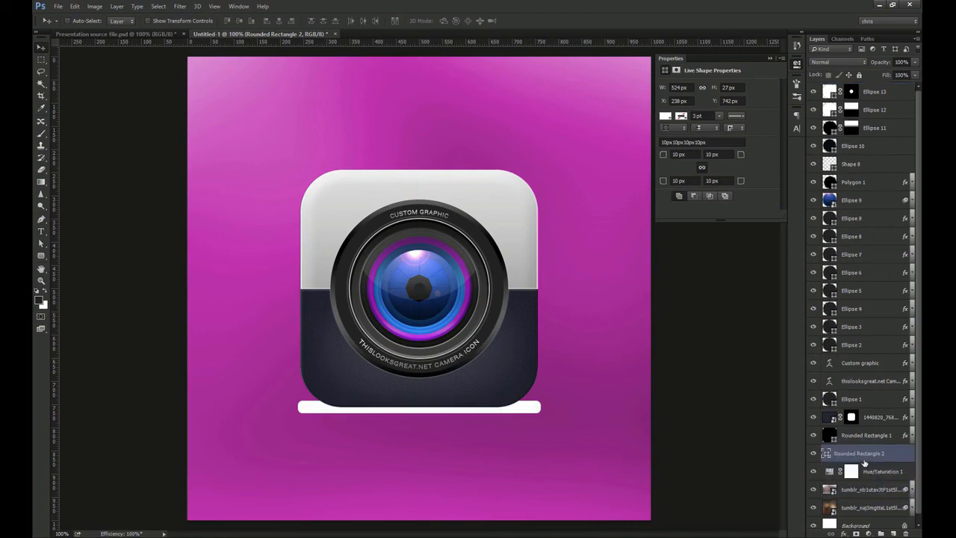
double_click(825, 454)
key(Return)
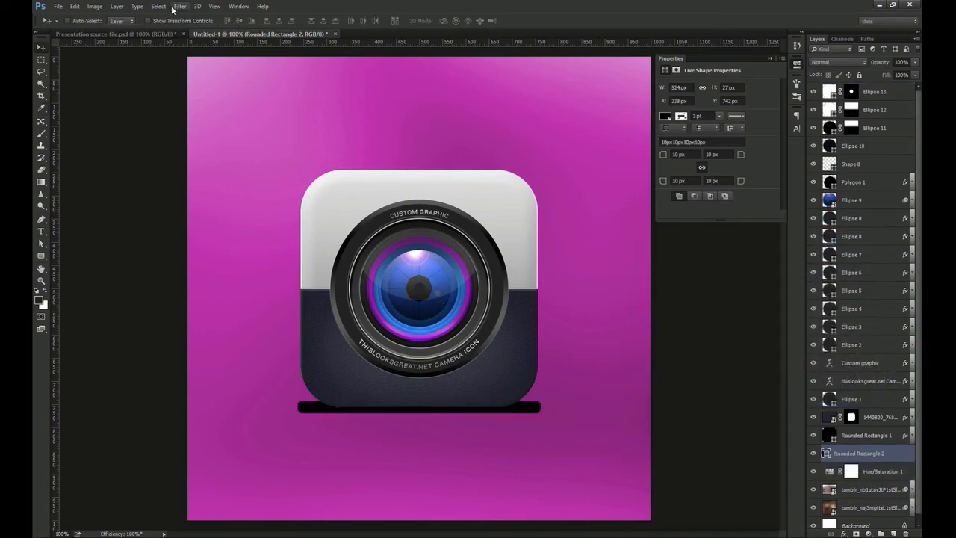
Step: Convert the black bar to a smart object, apply a 10-pixel Gaussian Blur, and collapse its filter list
click(180, 6)
mouse_move(185, 108)
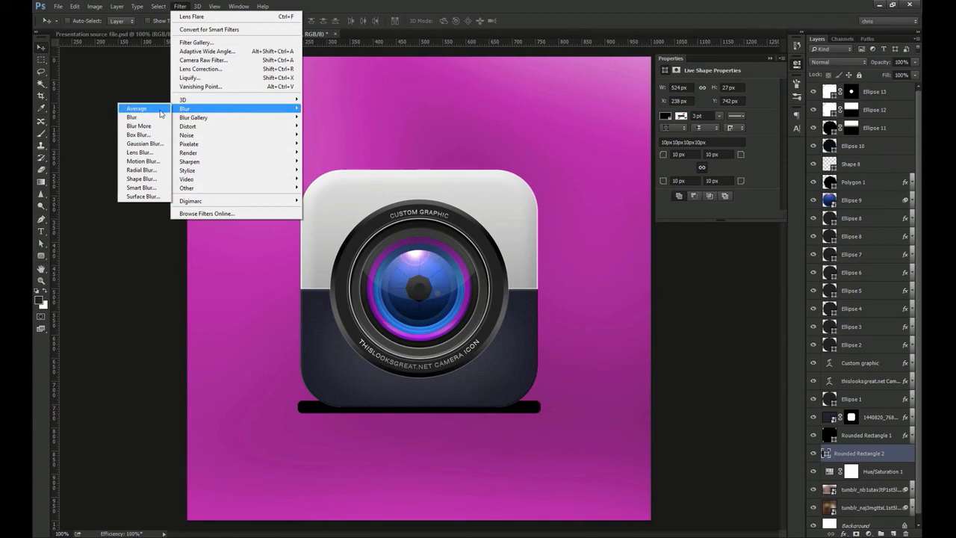
click(145, 144)
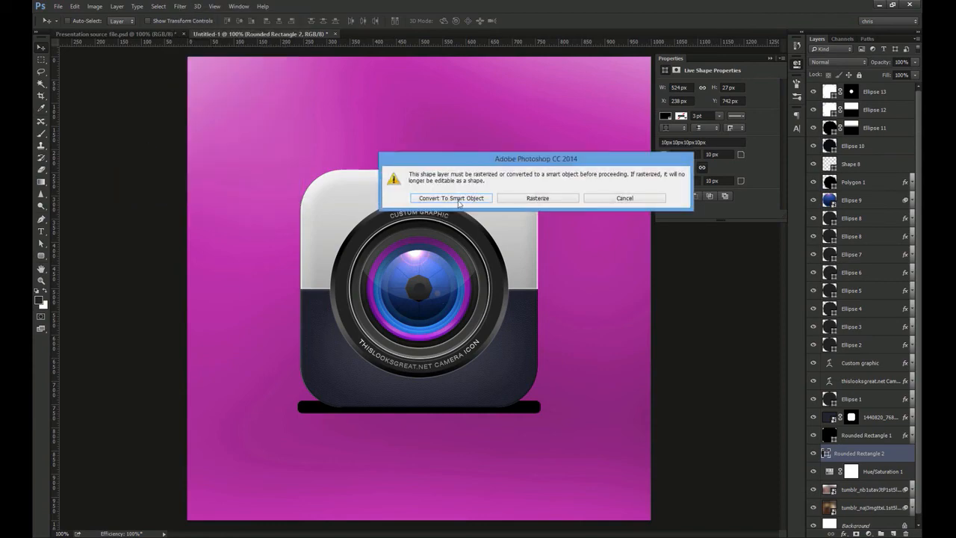
click(459, 203)
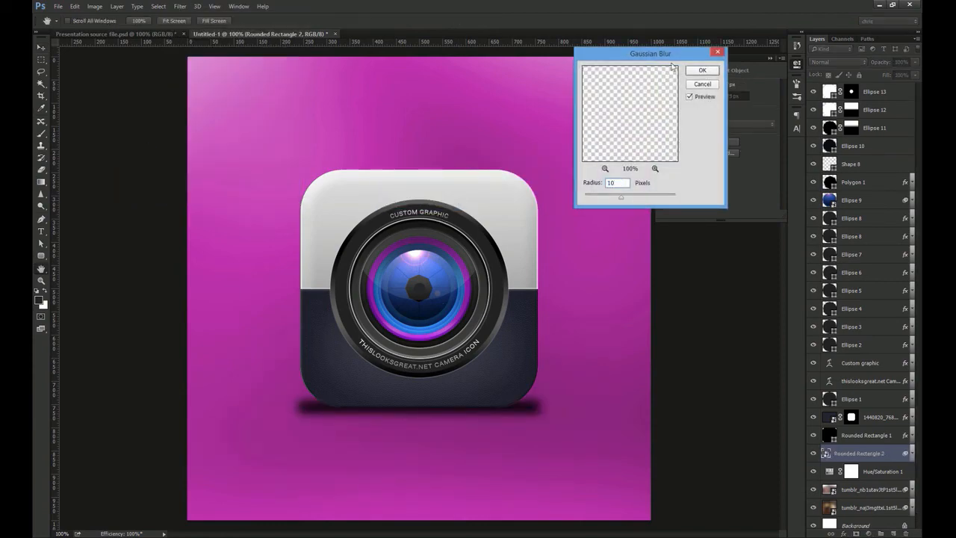
click(702, 70)
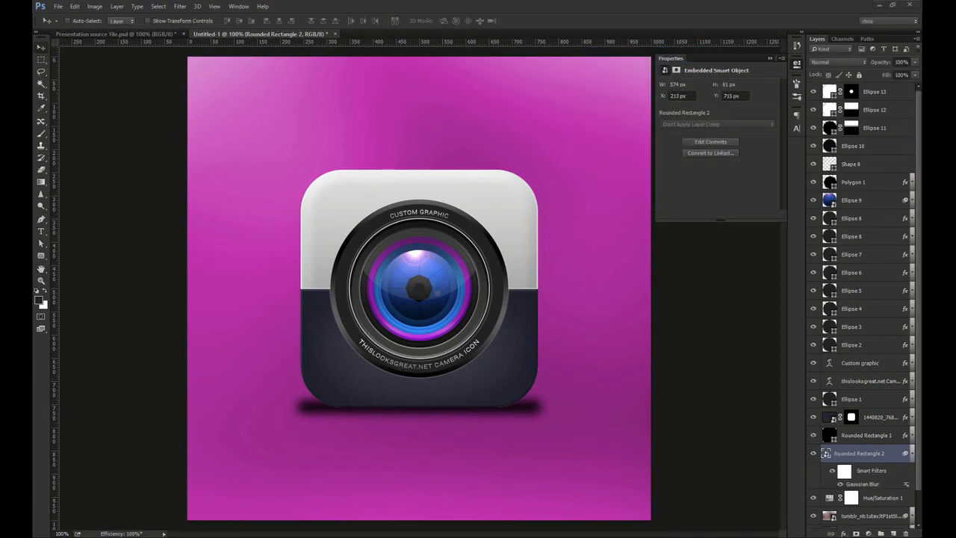
click(913, 454)
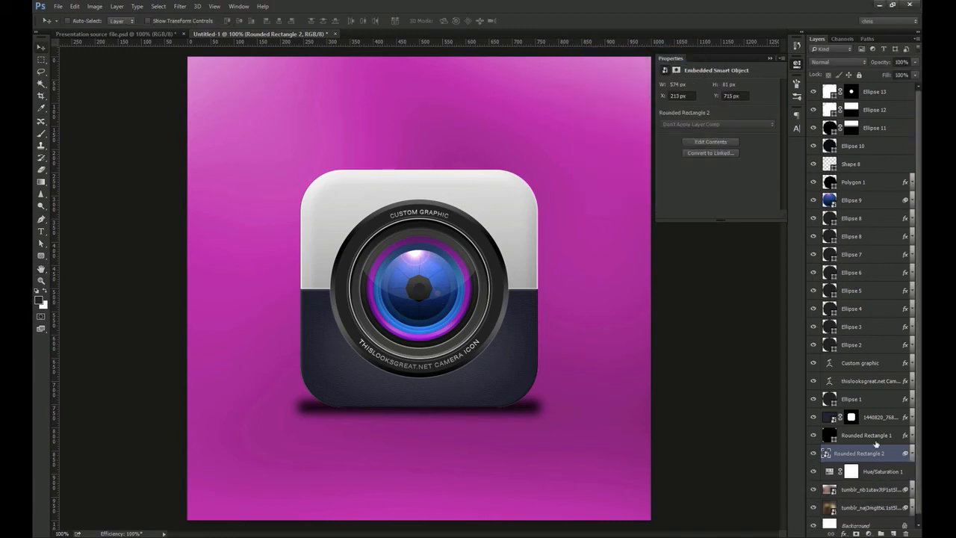
Step: Lower the blurred shadow's opacity to 42% and show the finished camera icon in full-screen mode
click(794, 66)
drag(881, 66, 863, 69)
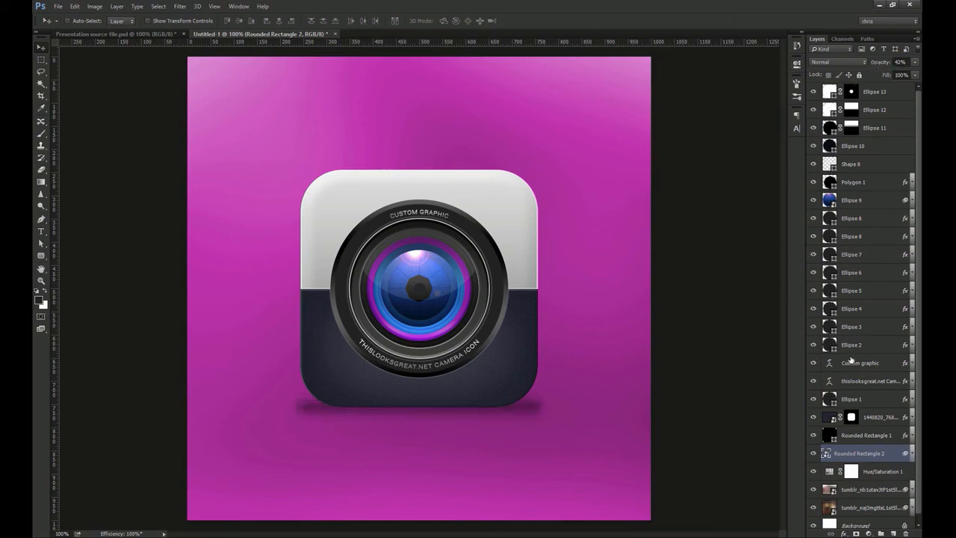
click(881, 91)
key(f)
key(f)
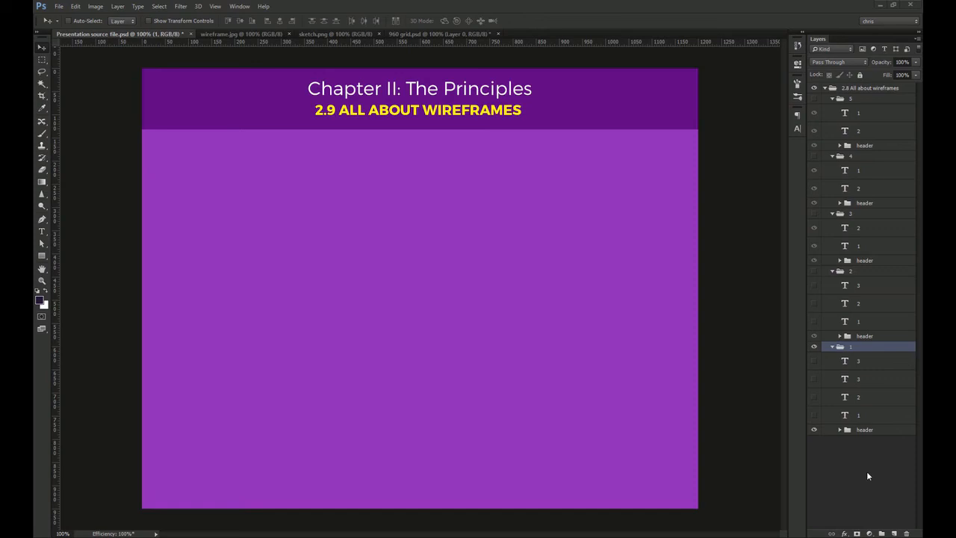
Step: Show text layer 1 in slide group 1 of the wireframes presentation
click(814, 415)
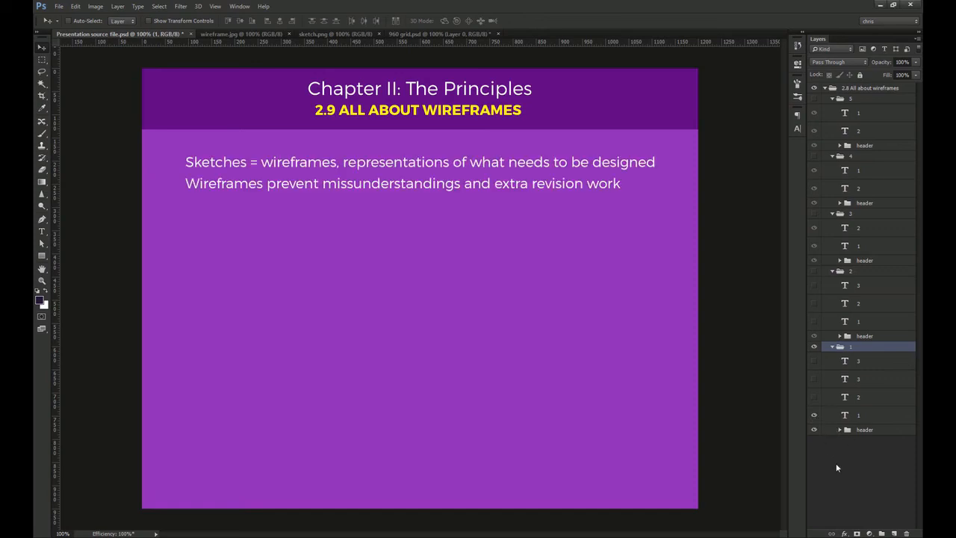
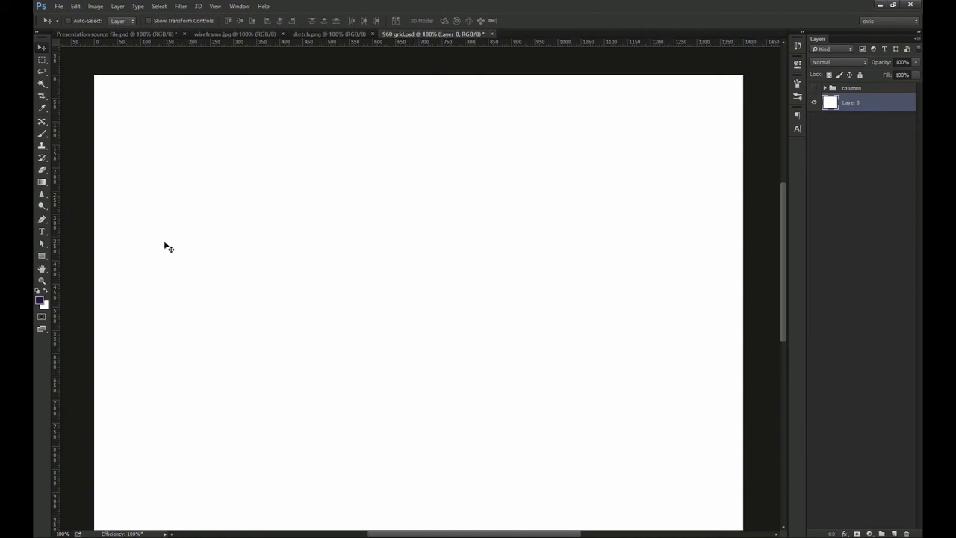
Step: Draw a rectangle about 197 by 83 px near the top of the 960 grid page and set its Fill to 0%
click(42, 256)
drag(237, 96, 335, 135)
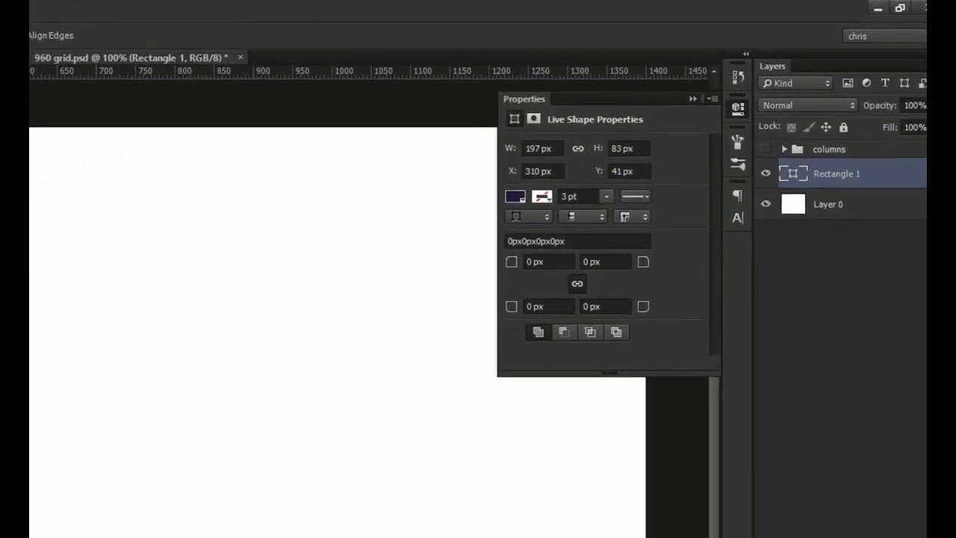
drag(893, 132, 674, 141)
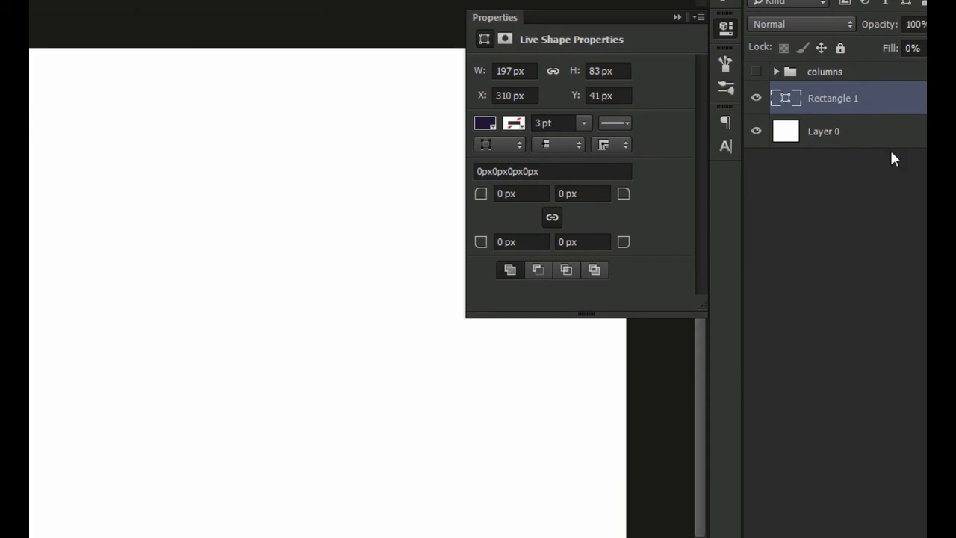
Step: Add a black 3 px Stroke layer style to the rectangle, positioned Inside
click(813, 530)
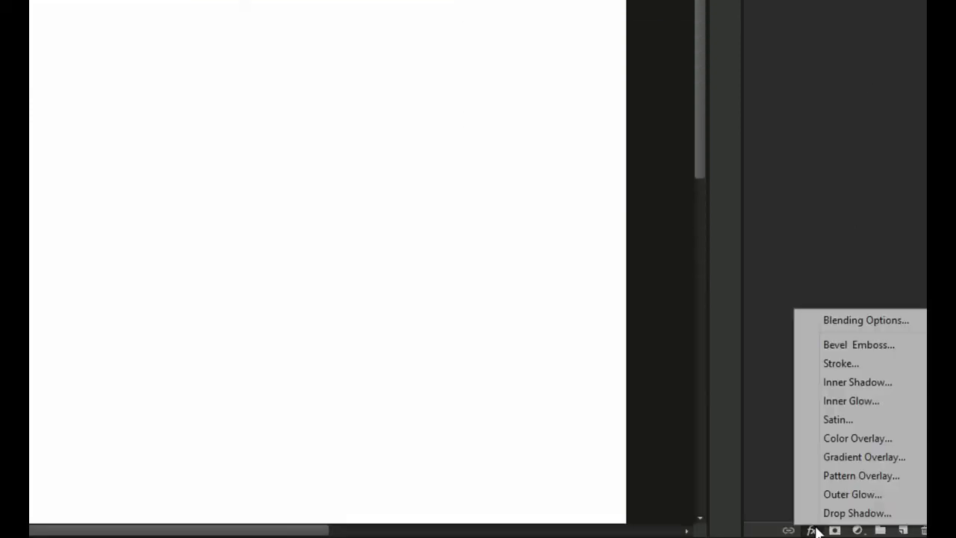
click(919, 364)
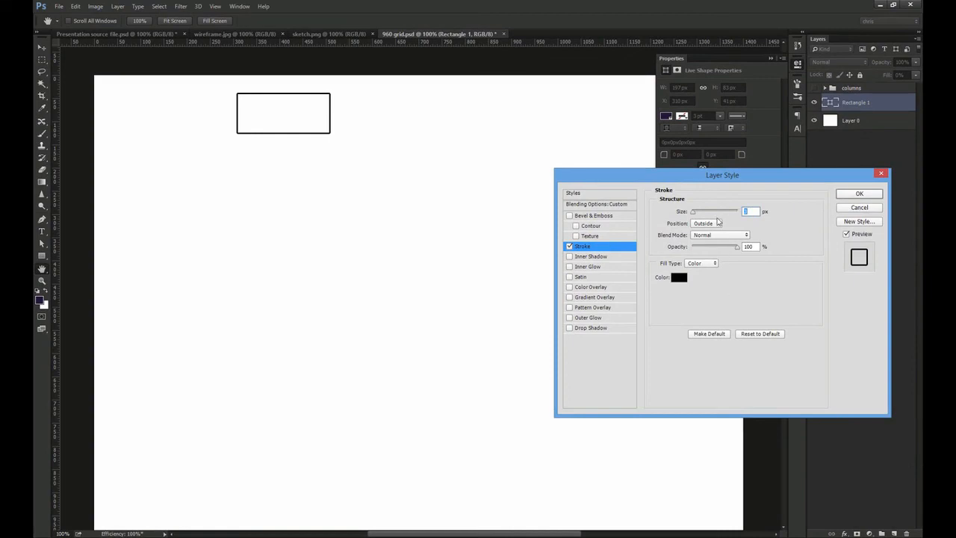
click(715, 223)
click(704, 240)
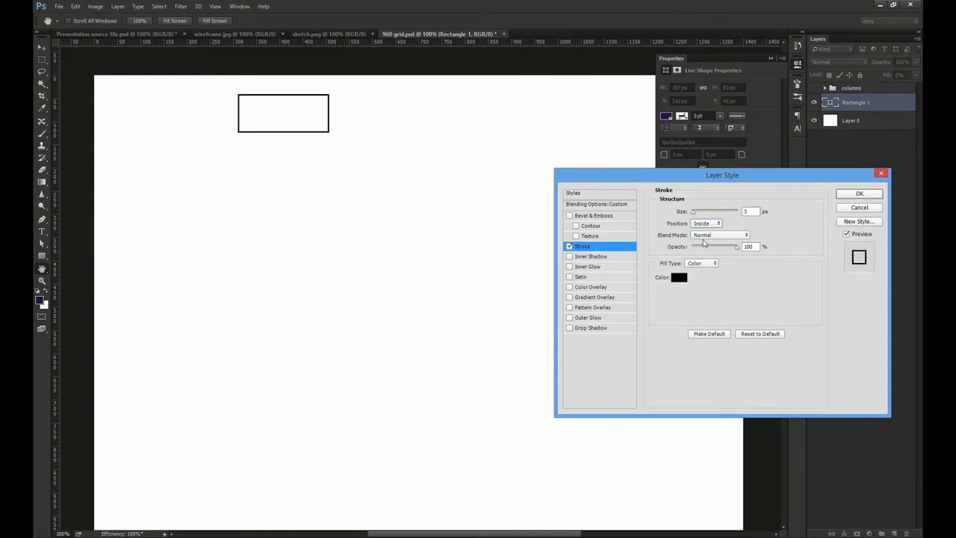
click(845, 196)
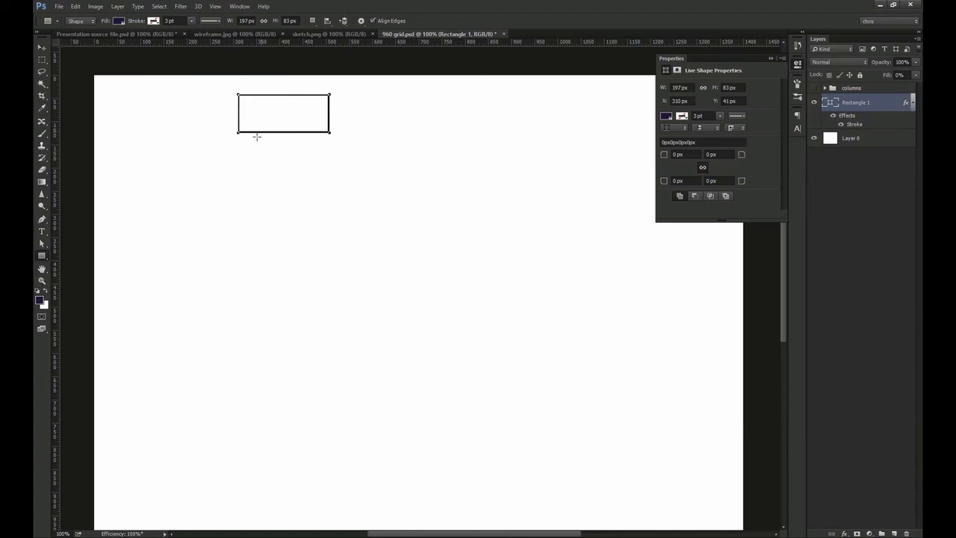
Step: Show and lock the grid guides, with the rectangle moved against the leftmost guide at about X 220 px, Y 44 px
key(t)
key(ctrl+semicolon)
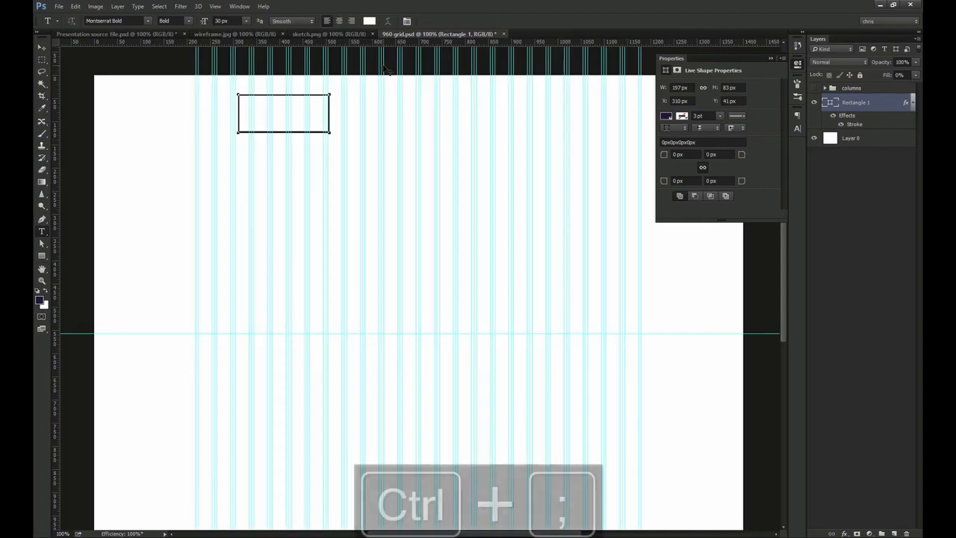
key(v)
drag(209, 100, 211, 224)
key(ctrl+alt+semicolon)
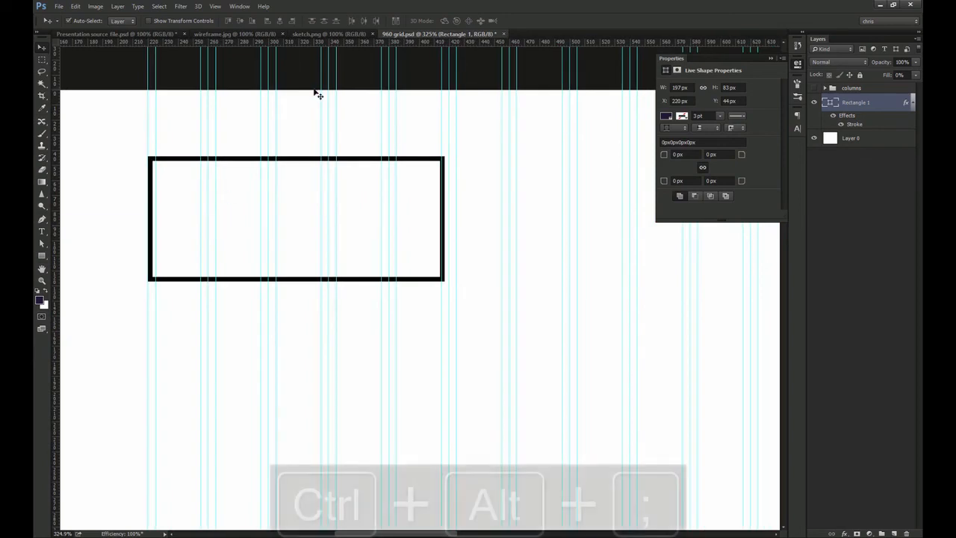
Step: Hide the rectangle's path outline and add the text "Logo" inside the rectangle
key(t)
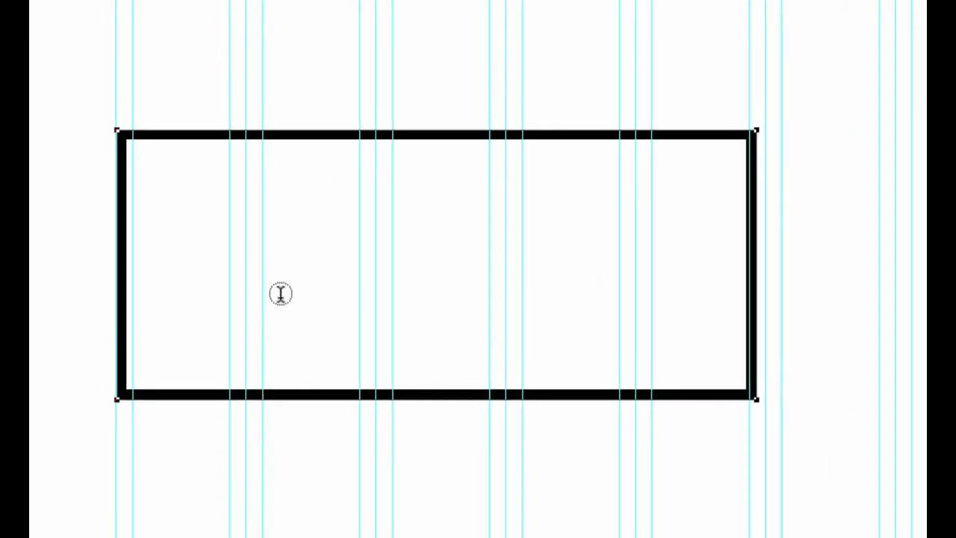
click(280, 294)
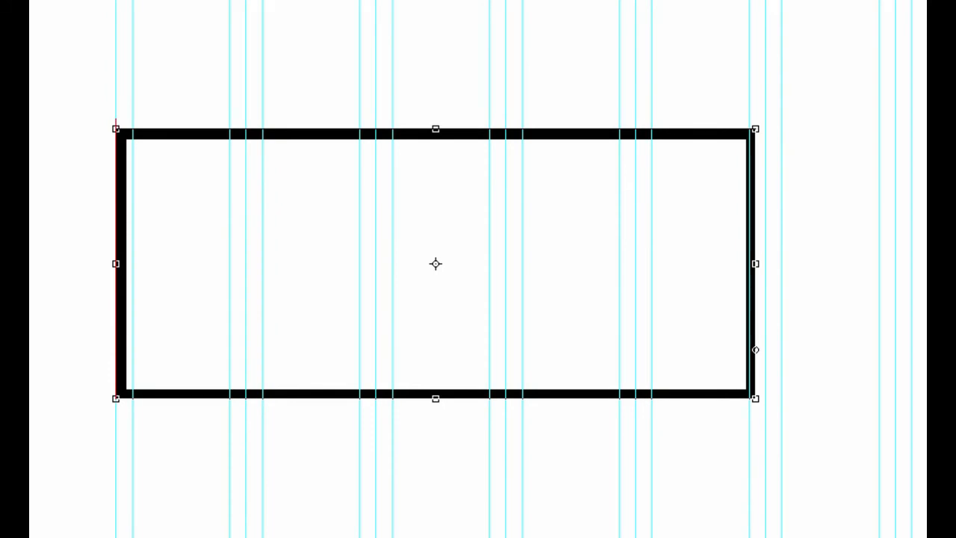
key(Escape)
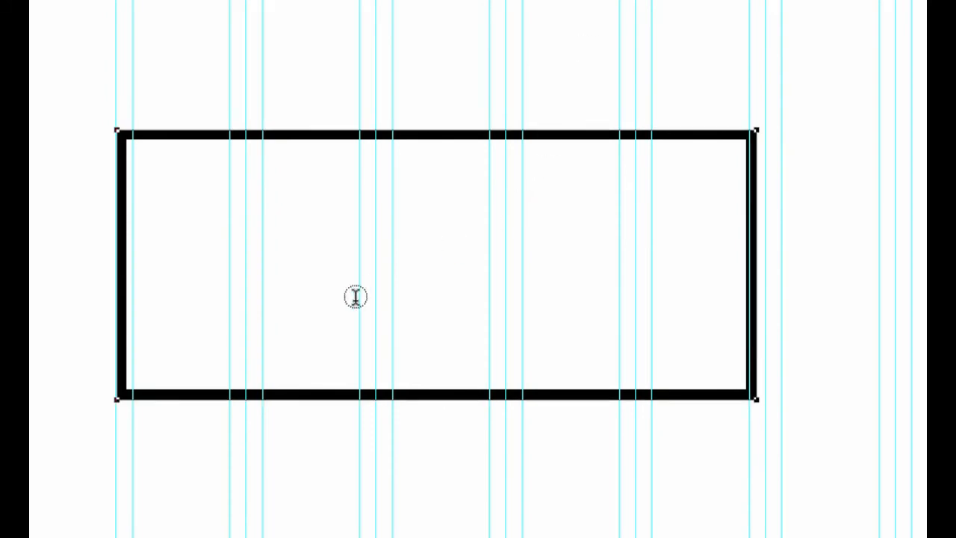
key(ctrl+shift+h)
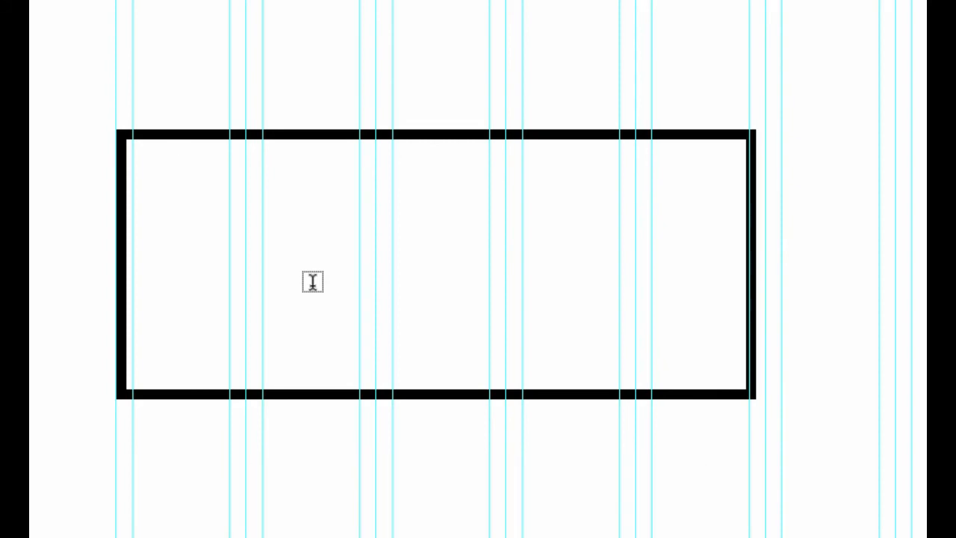
click(269, 268)
text(Logo)
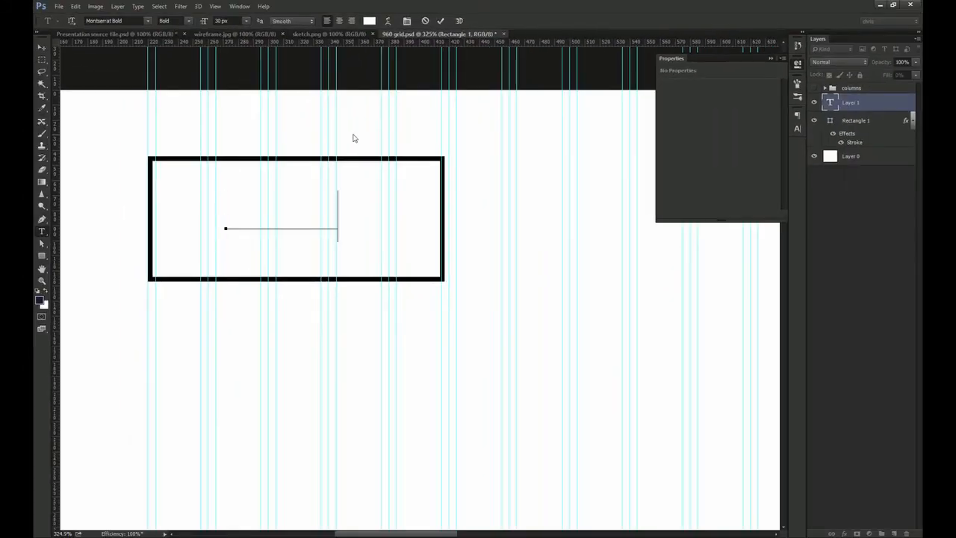
key(ctrl+Return)
key(v)
Step: Set the "Logo" text color to black
click(797, 128)
click(769, 171)
drag(676, 306, 528, 455)
key(Return)
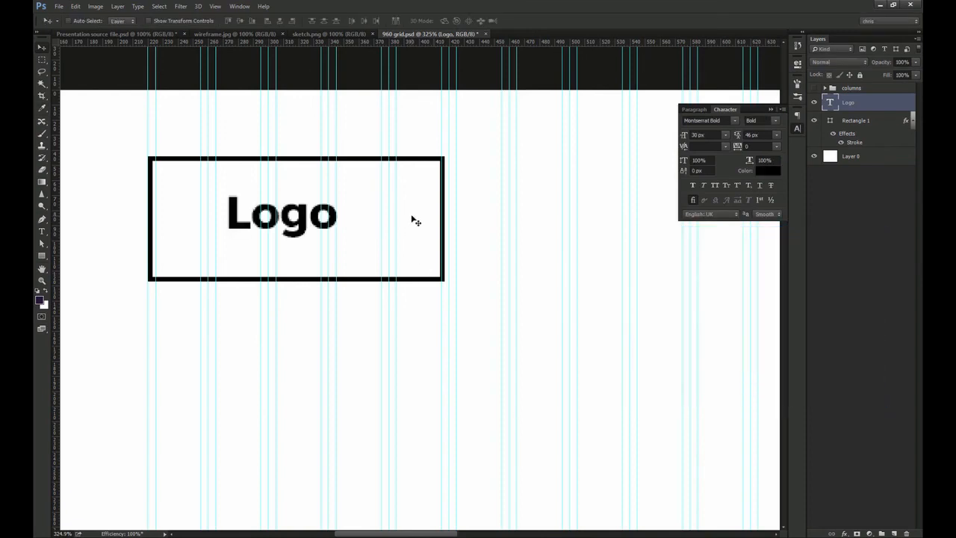
Step: Move the "Logo" text to the middle of the outlined rectangle
ctrl+shift+click(411, 198)
click(852, 102)
drag(333, 215, 337, 243)
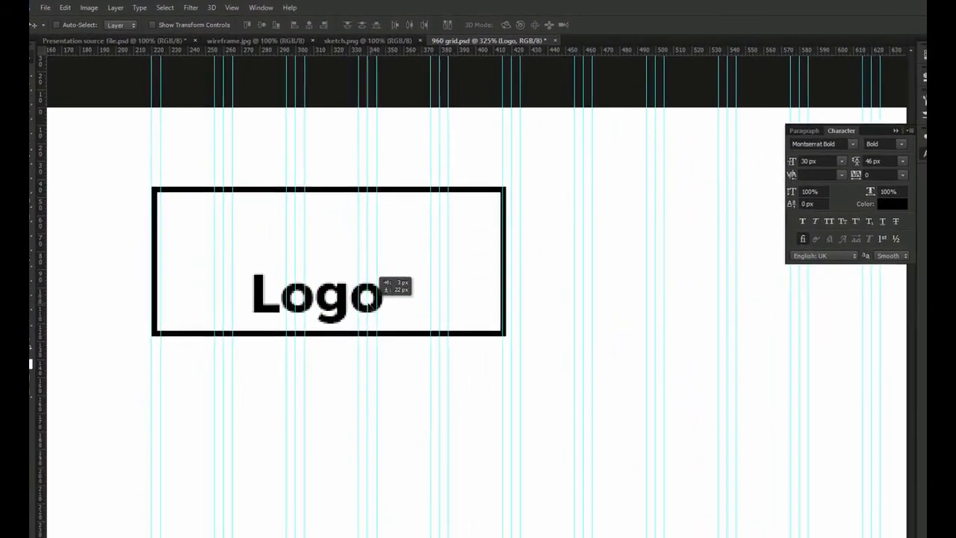
drag(376, 275, 389, 236)
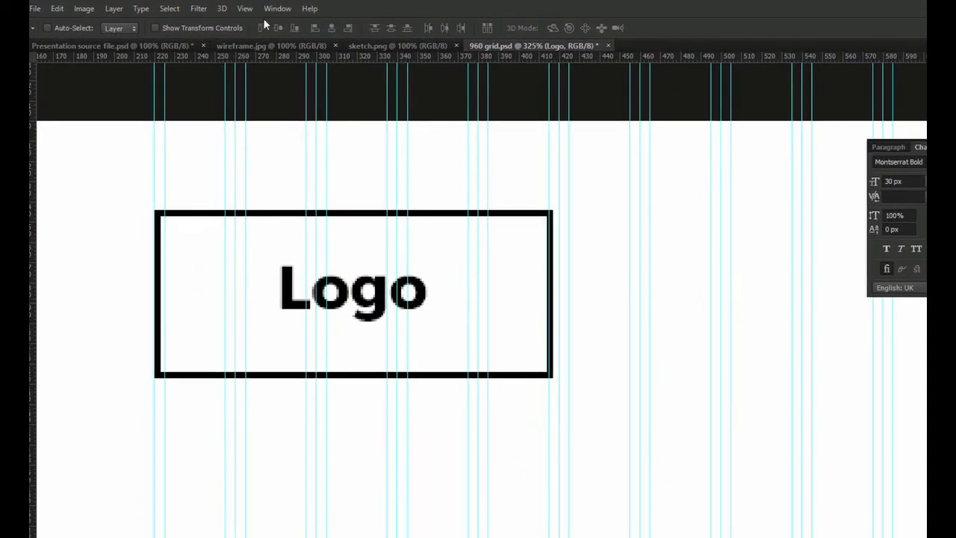
Step: Check the Snap To options for the document and hide the grid guides
click(244, 8)
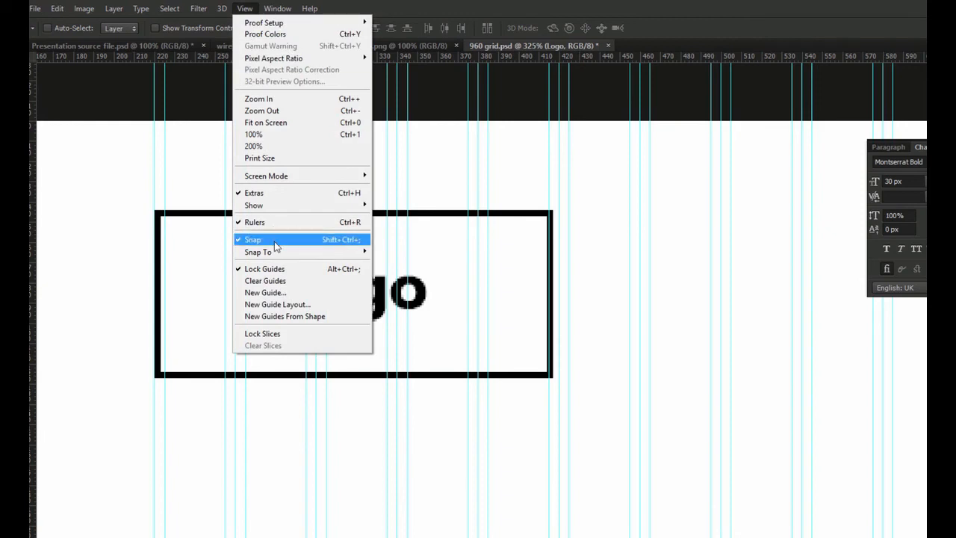
mouse_move(275, 252)
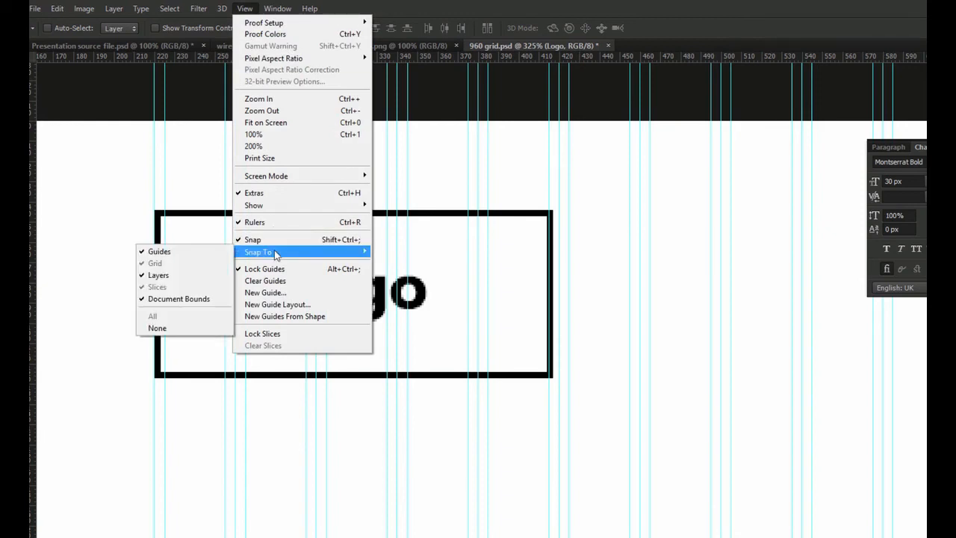
click(486, 251)
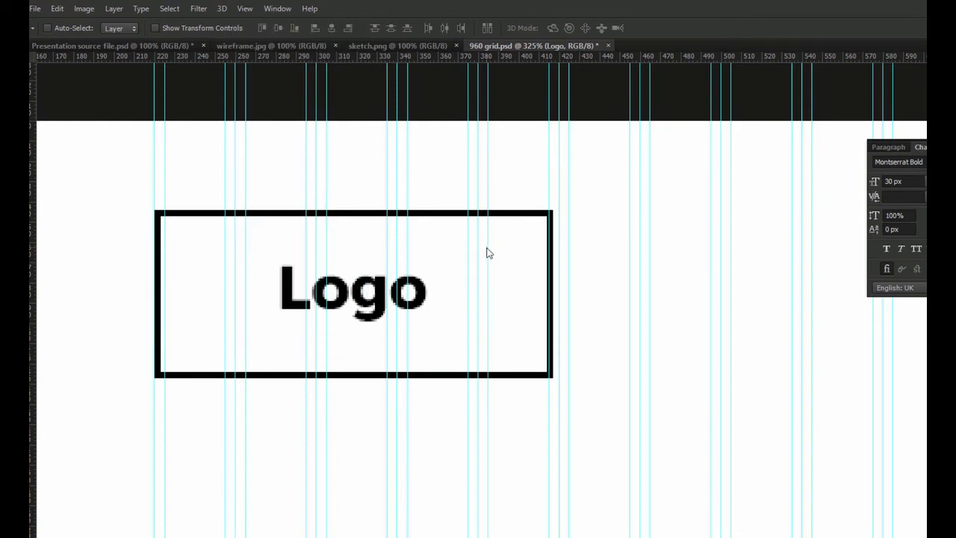
key(ctrl+semicolon)
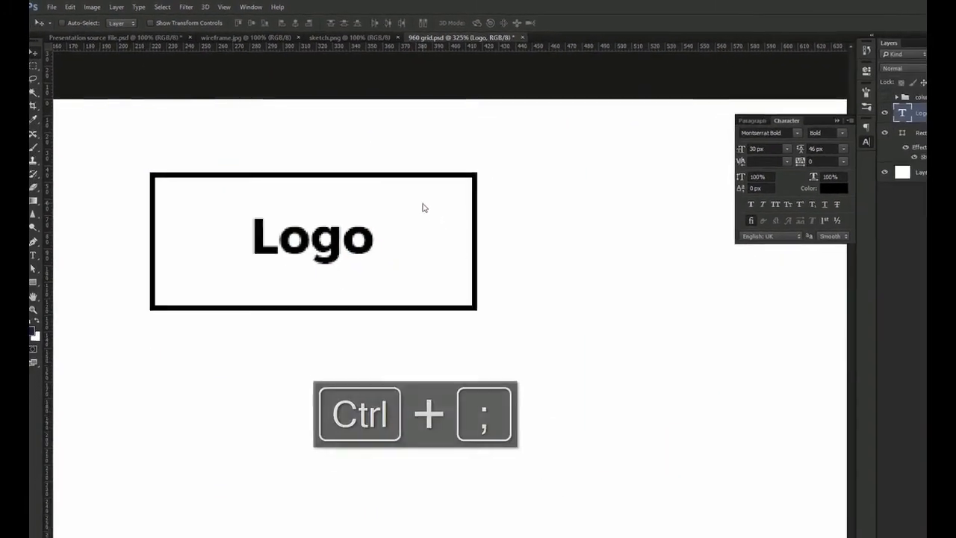
drag(400, 229, 370, 208)
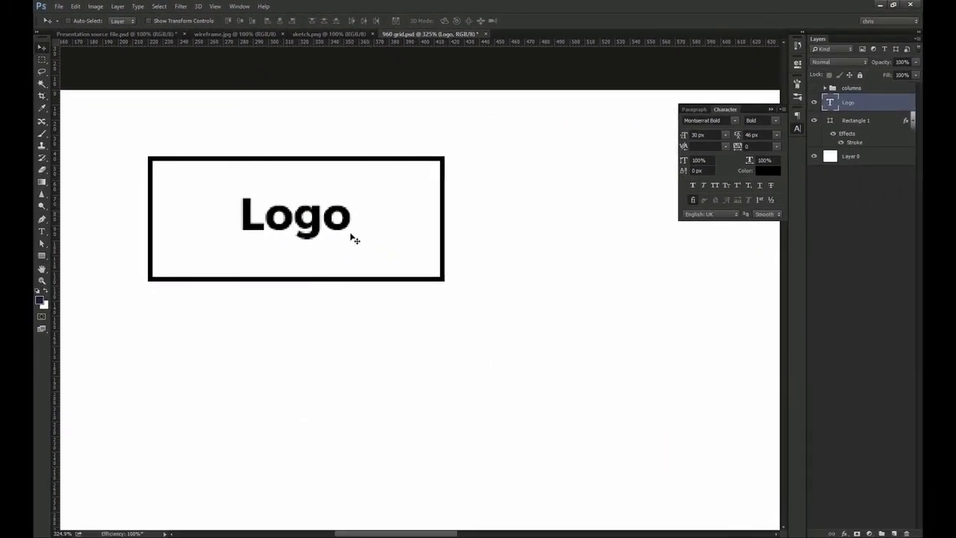
Step: Duplicate the logo box with its text to the right and widen the copied box to the last column guide
shift+click(874, 120)
click(912, 123)
key(ctrl+1)
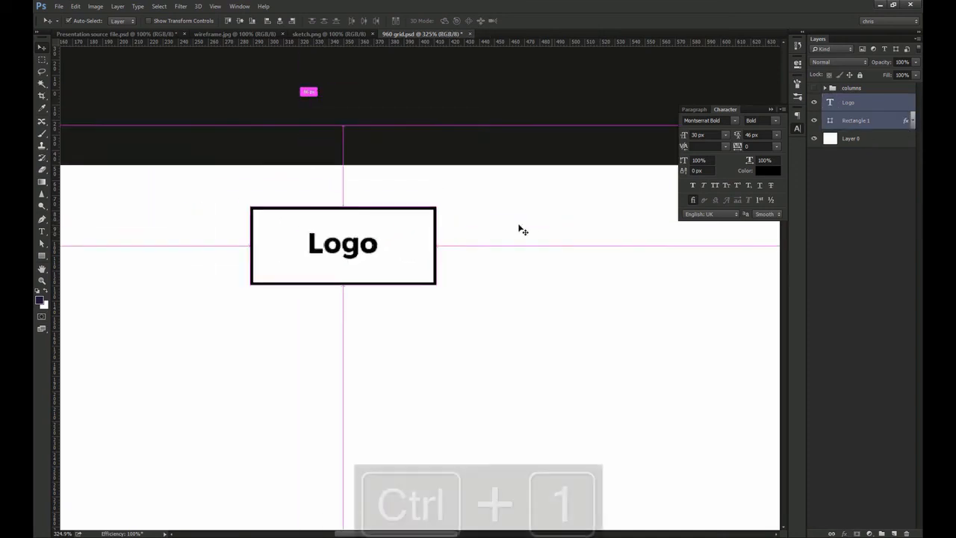
drag(286, 247, 640, 226)
click(411, 247)
key(ctrl+t)
key(Return)
Step: Replace the copied text with "menu" and center it horizontally in the wide box
double_click(387, 226)
text(menu)
key(ctrl+Return)
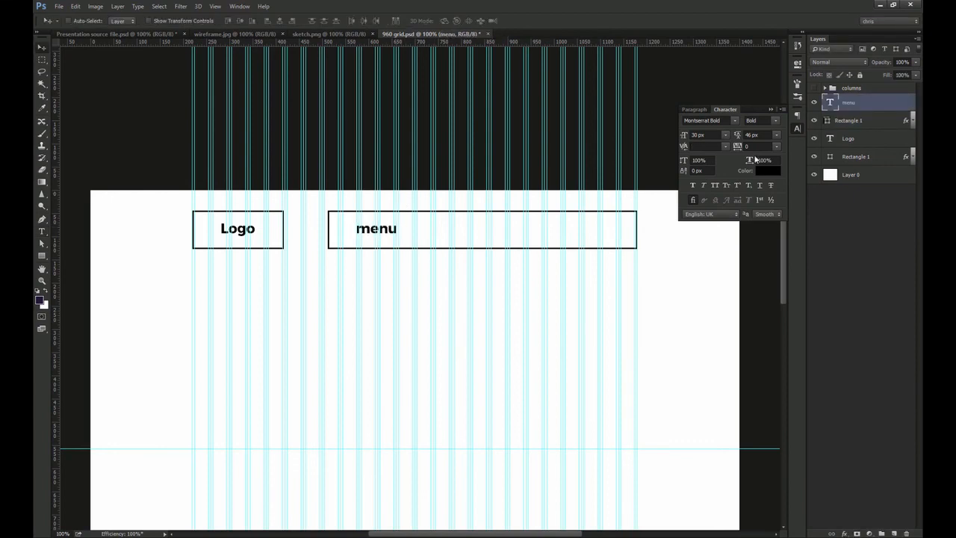
shift+click(847, 120)
click(276, 20)
Step: Duplicate the menu box and text below the logo, and enlarge the copied box to a tall block spanning the full grid width
drag(477, 228, 342, 293)
ctrl+click(487, 295)
ctrl+click(501, 295)
key(ctrl+t)
drag(501, 295, 640, 291)
drag(405, 318, 405, 416)
key(Return)
Step: Change the text in the full-width box to "header" and center it horizontally and vertically in the box
double_click(330, 292)
text(header)
key(ctrl+Return)
click(276, 20)
click(239, 20)
Step: Duplicate the header box and text below, narrow the copy to the left third of the grid, and move its text inside
drag(431, 343, 432, 327)
ctrl+click(461, 390)
ctrl+click(463, 397)
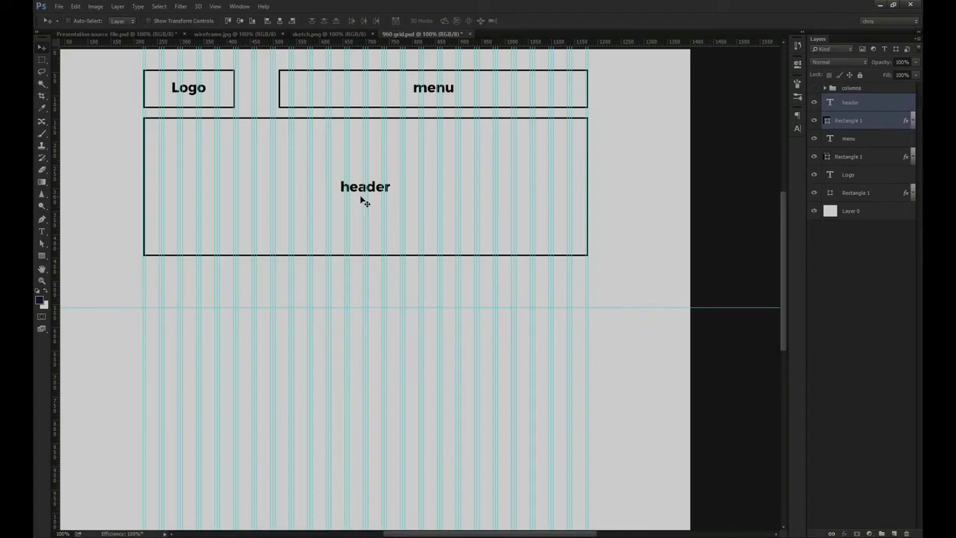
drag(363, 198, 416, 402)
click(416, 402)
key(ctrl+t)
drag(591, 323, 297, 339)
key(Return)
drag(365, 334, 220, 334)
Step: Change the text in the narrow box to "content" and center it horizontally in the box
key(t)
click(222, 333)
key(ctrl+a)
text(content)
key(ctrl+Return)
key(v)
ctrl+shift+click(246, 266)
click(279, 20)
Step: Duplicate the content box and text to the right and widen the copied box to the last column guide
drag(200, 371, 359, 369)
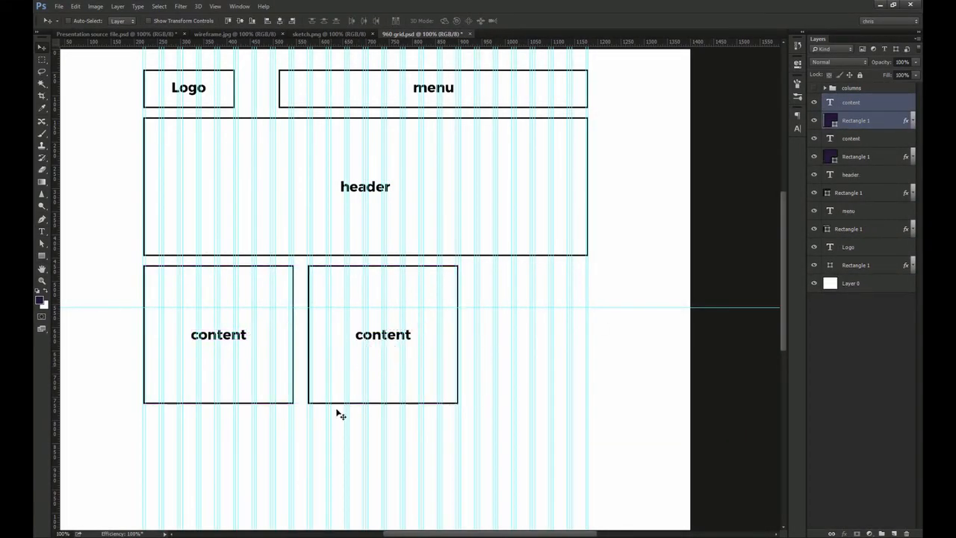
ctrl+click(478, 308)
key(ctrl+t)
drag(531, 241, 661, 241)
key(Return)
Step: Replace the text of the widened content box with "another slider"
key(t)
double_click(462, 243)
text(su)
key(BackSpace)
key(BackSpace)
text(another slider)
key(ctrl+Return)
key(v)
Step: Change the "header" text to "hero" and center it horizontally in its box
drag(484, 248, 410, 352)
key(t)
click(390, 199)
text(hero)
ctrl+shift+click(394, 200)
click(280, 20)
Step: Center the "another slider" text horizontally in its box
ctrl+click(416, 350)
ctrl+shift+click(419, 329)
click(279, 21)
Step: Duplicate a full-width box with its text below the content row, change the text to "testimonial section", and center it horizontally
drag(426, 233, 440, 369)
ctrl+click(358, 54)
key(t)
double_click(351, 348)
text(testimonial section)
key(ctrl+Return)
key(v)
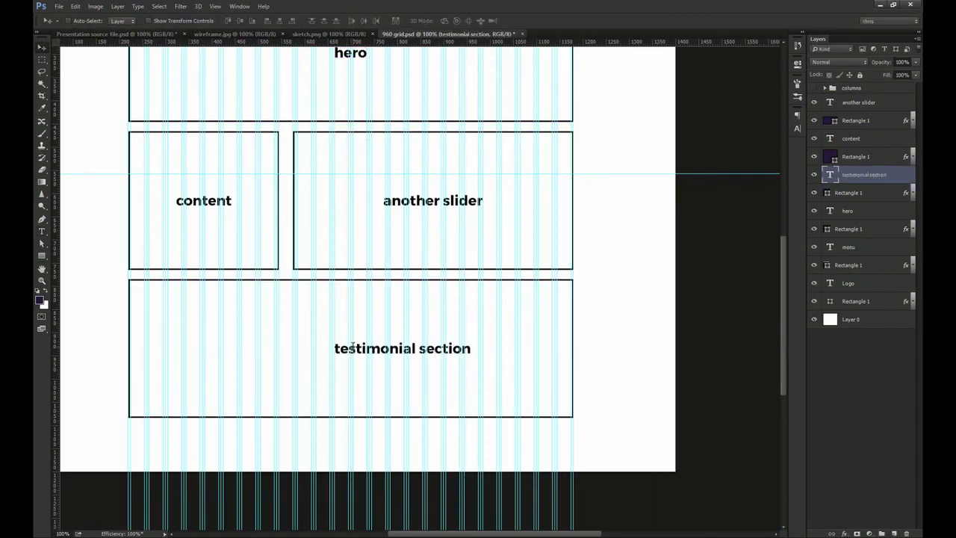
ctrl+shift+click(305, 310)
click(279, 21)
Step: Shorten the testimonial box from its lower edge and center its text vertically inside it
ctrl+click(426, 318)
key(ctrl+t)
drag(463, 416, 457, 364)
key(Return)
ctrl+shift+click(391, 349)
click(239, 21)
Step: Duplicate the testimonial box and text below it and change the copied text to "footer"
drag(539, 322, 378, 418)
key(t)
double_click(351, 428)
text(footer)
key(ctrl+Return)
key(v)
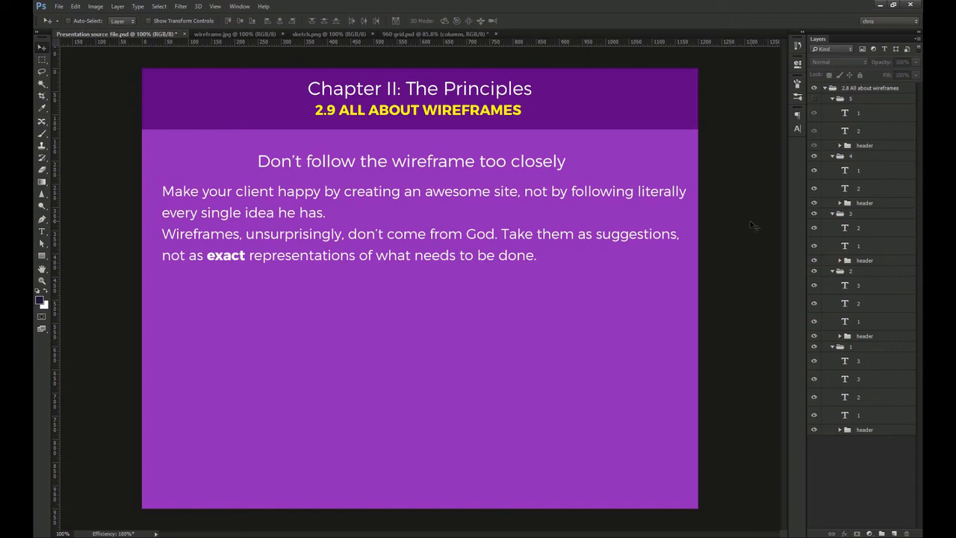
Step: Open wireframe.jpg, outline its category sidebar and right-hand area with temporary marquee selections, and clear them
click(251, 36)
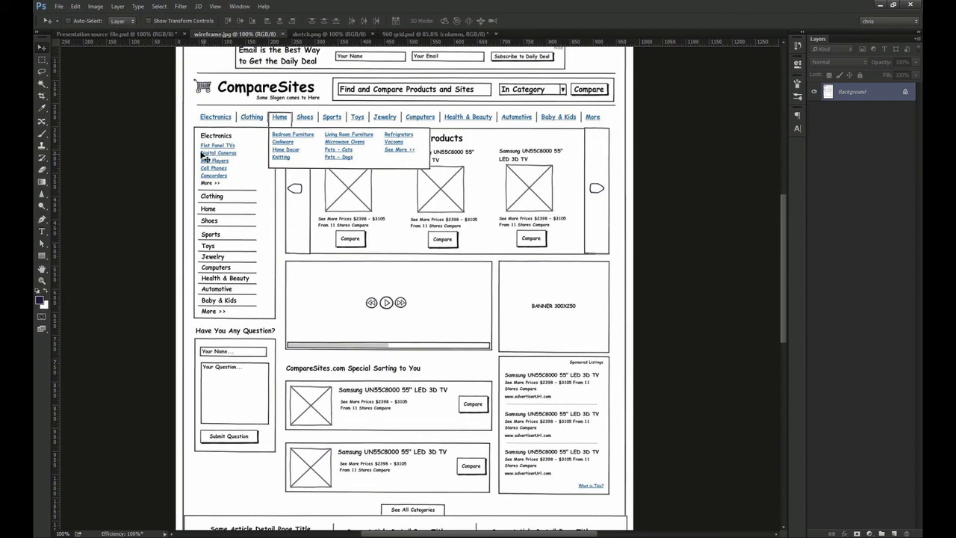
key(m)
drag(194, 128, 278, 320)
drag(540, 125, 602, 346)
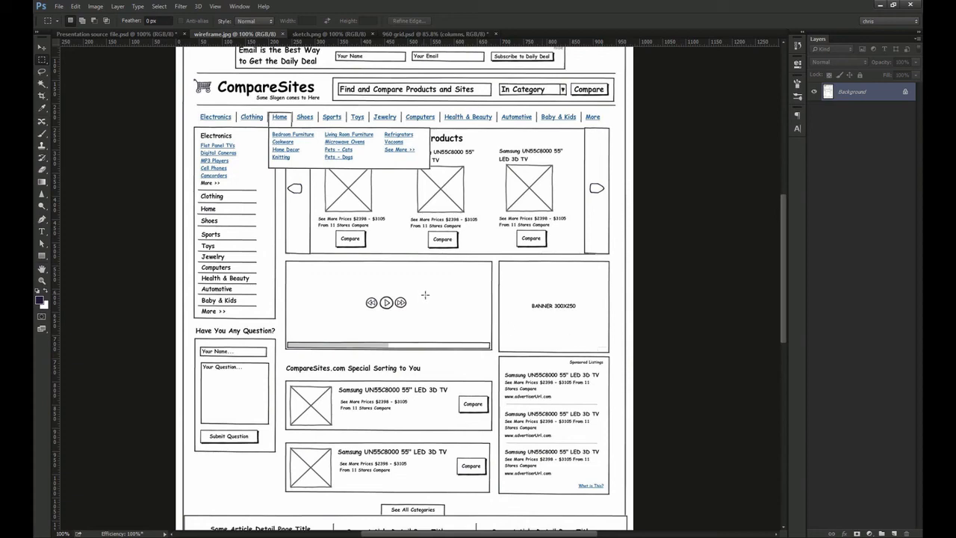
drag(197, 142, 245, 177)
key(ctrl+d)
Step: Inspect the Home dropdown overlapping the products slider up close, outlining it with a temporary marquee selection
key(z)
click(229, 158)
key(m)
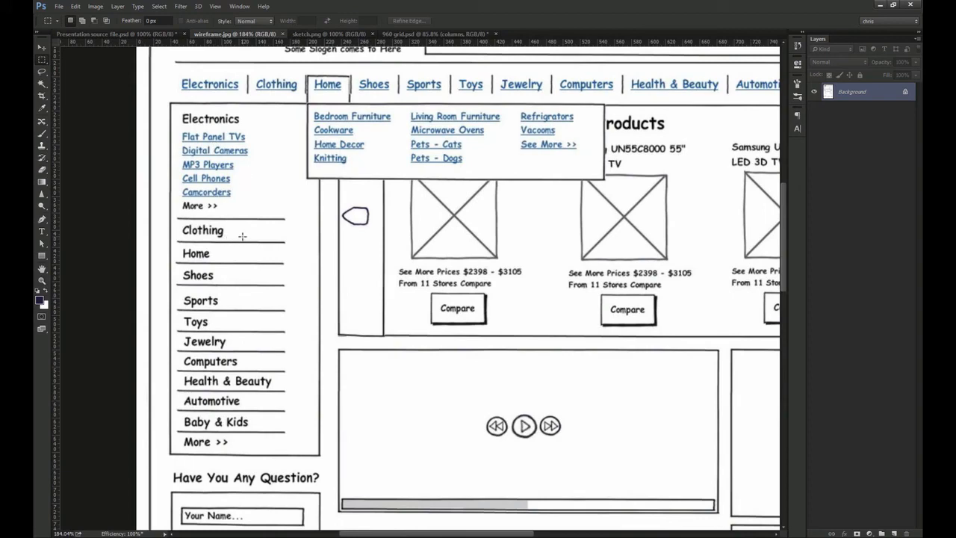
drag(321, 110, 588, 223)
drag(588, 223, 319, 112)
key(ctrl+d)
key(ctrl+1)
Step: Outline the "Have You Any Question?" form with a marquee, clear it, and return to Presentation source file.psd
drag(430, 360, 370, 278)
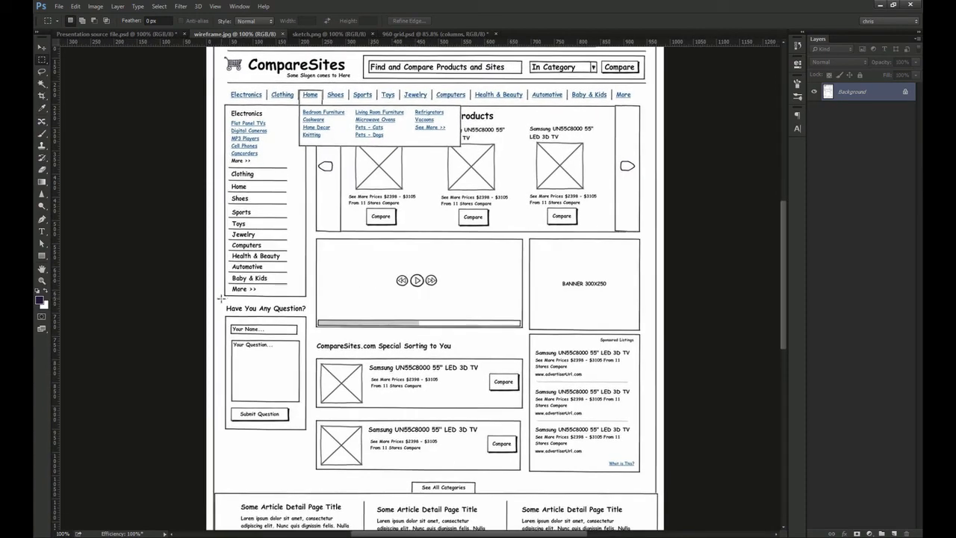
drag(312, 433, 310, 437)
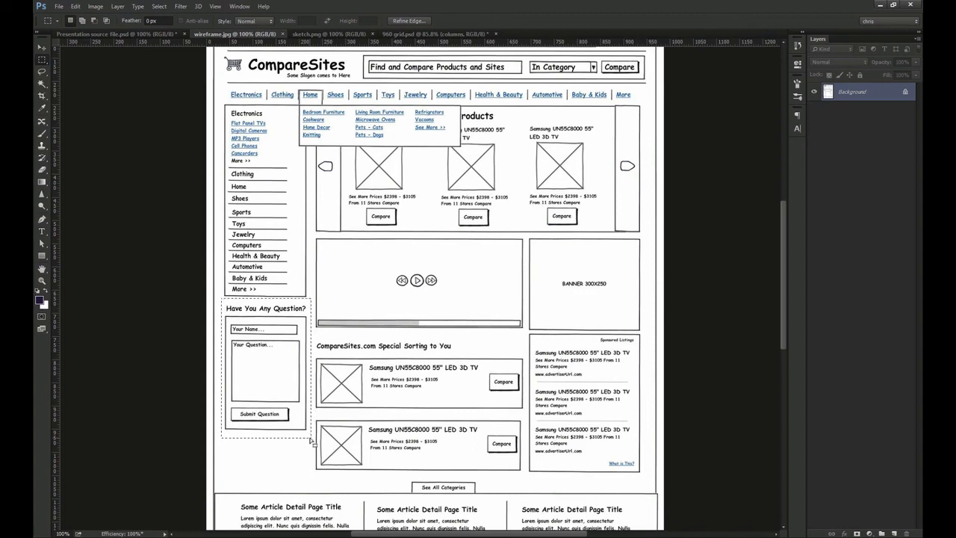
click(291, 325)
key(v)
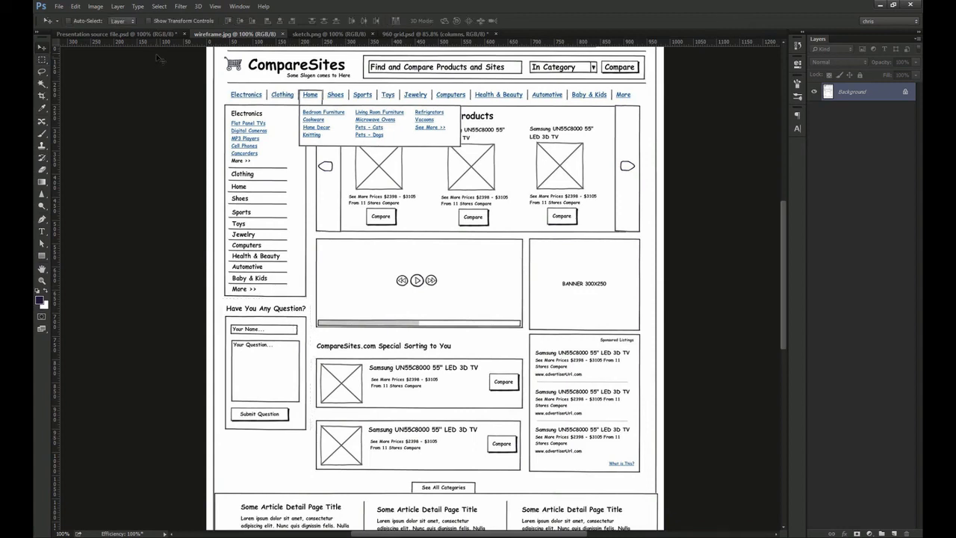
click(149, 34)
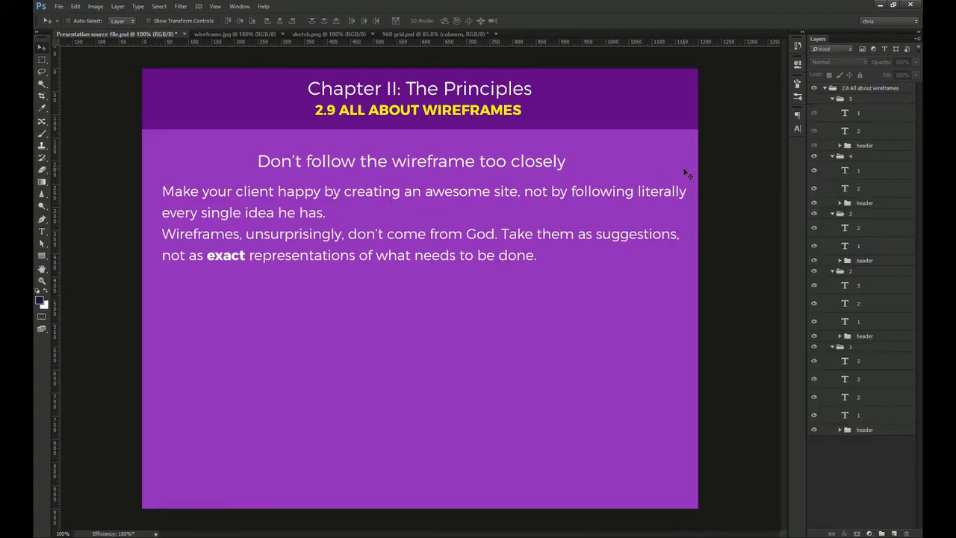
Step: In 960 grid.psd, narrow the "another slider" box by moving its left edge inward, leaving a gap beside the content box
click(425, 35)
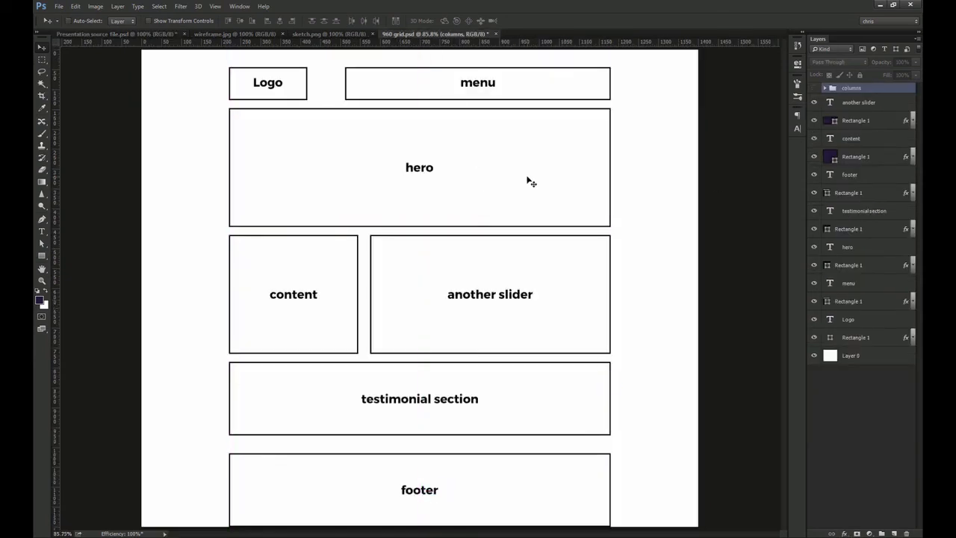
ctrl+click(471, 236)
key(ctrl+t)
key(ctrl+z)
drag(372, 296, 511, 289)
key(Return)
Step: Duplicate the narrowed slider box into the gap beside the content box and fit its width to the space
drag(581, 304, 431, 297)
key(ctrl+t)
key(Return)
Step: Replace the copied text in the middle box with "more content" and center it horizontally in the box
key(t)
click(429, 297)
key(ctrl+a)
text(amore content)
key(ctrl+Return)
key(v)
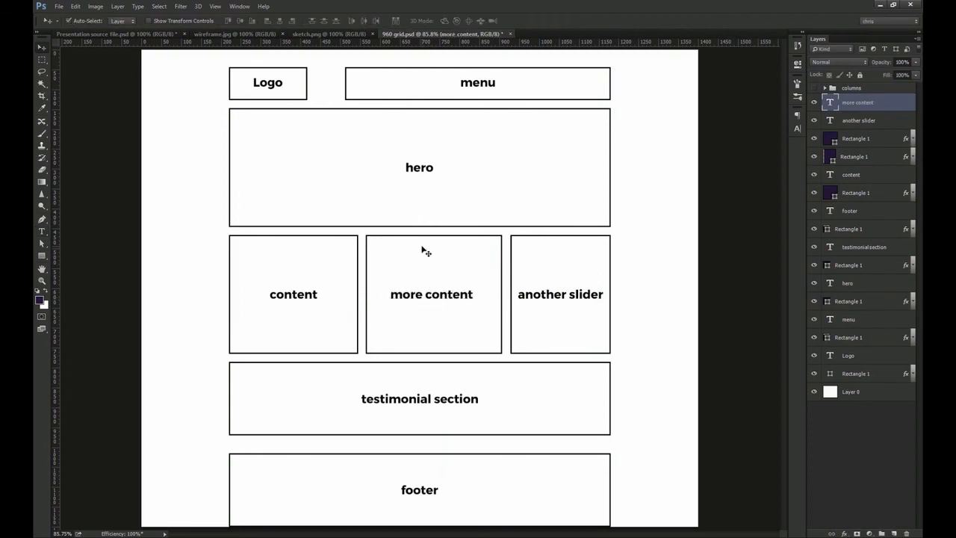
ctrl+shift+click(423, 248)
click(280, 21)
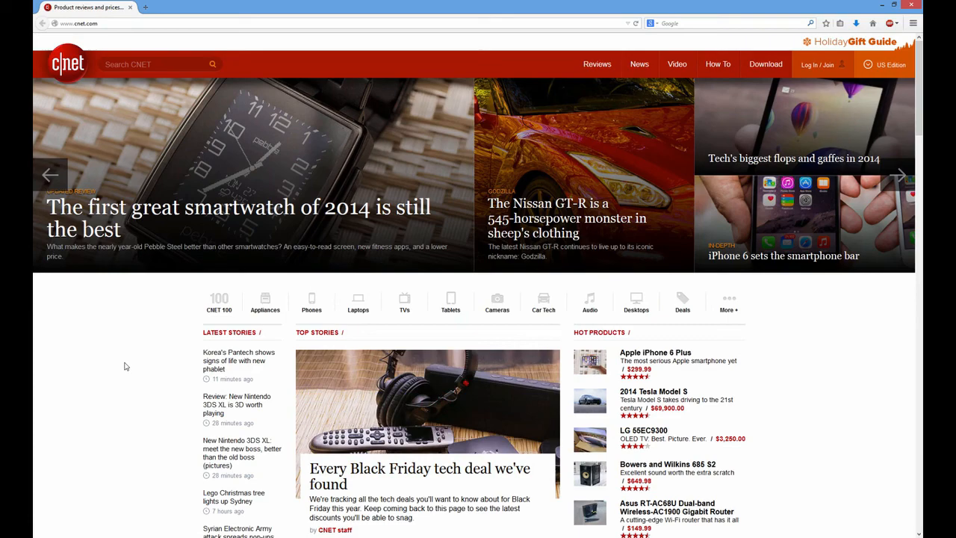
Step: Look over the CNET home page in the browser, return to Presentation source file.psd in Photoshop, and show group 5
scroll(157, 396, down, 8)
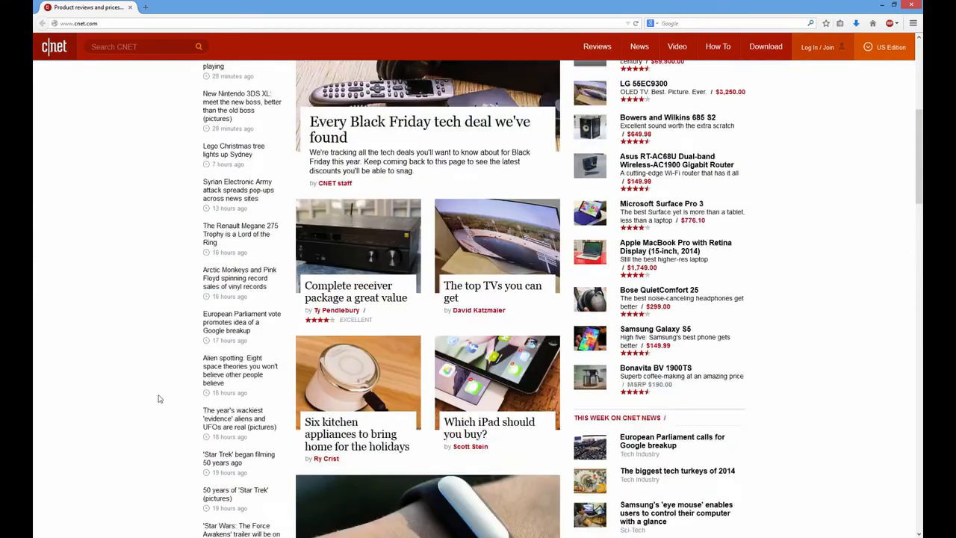
scroll(153, 388, up, 10)
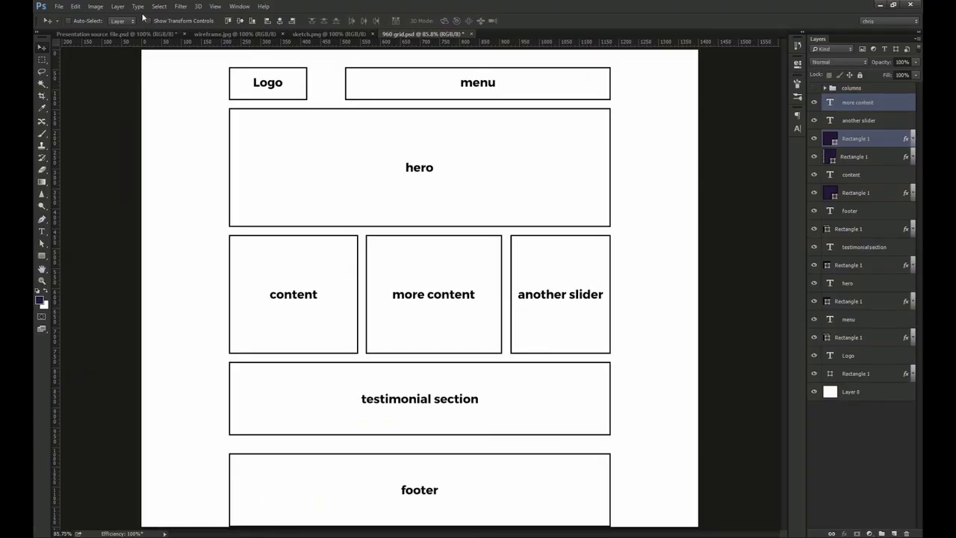
click(137, 34)
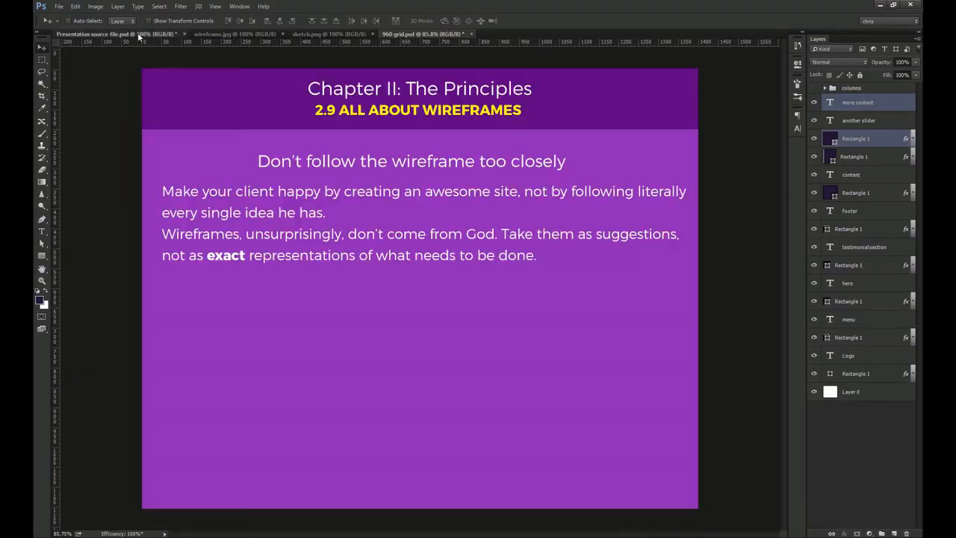
click(814, 98)
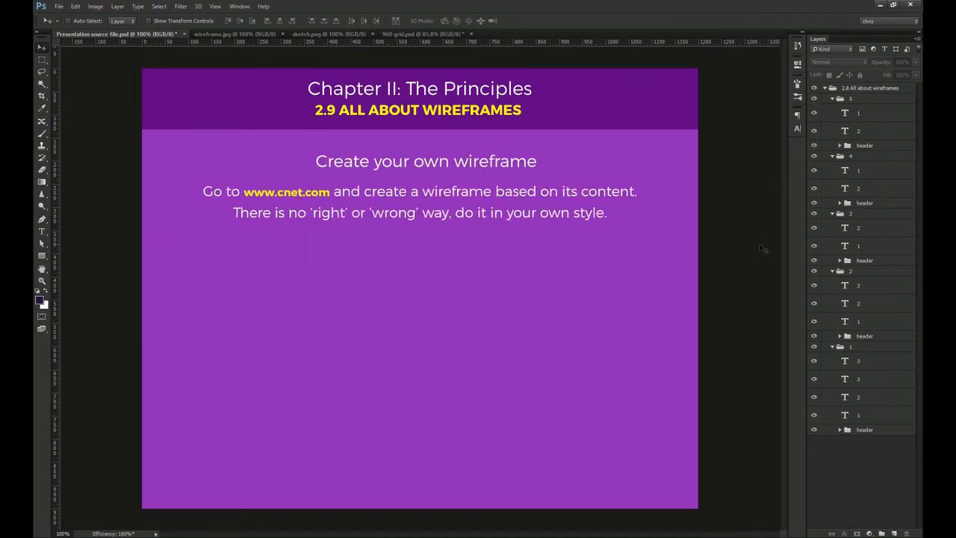
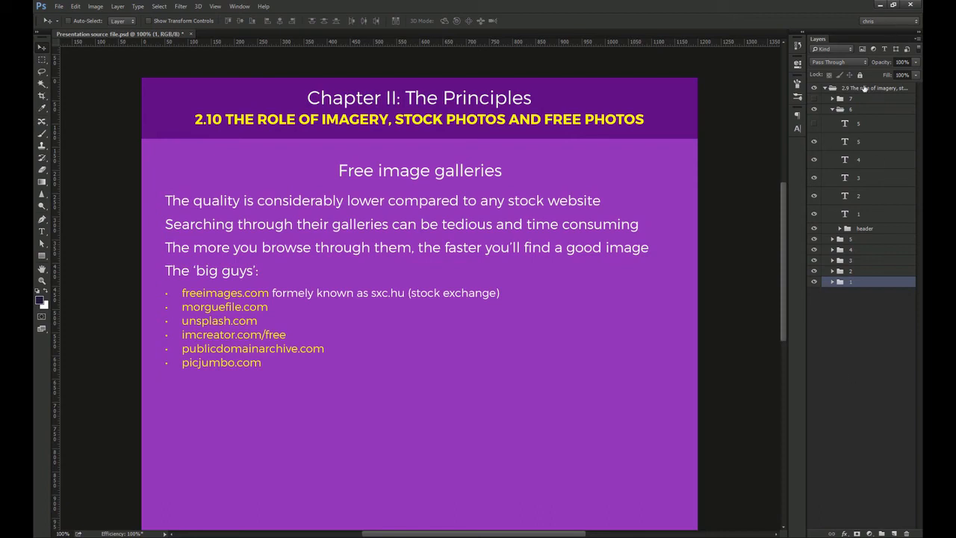
Step: Show the hidden text layer 5 in group 6 and reveal the slide in group 7
click(814, 123)
scroll(670, 316, down, 5)
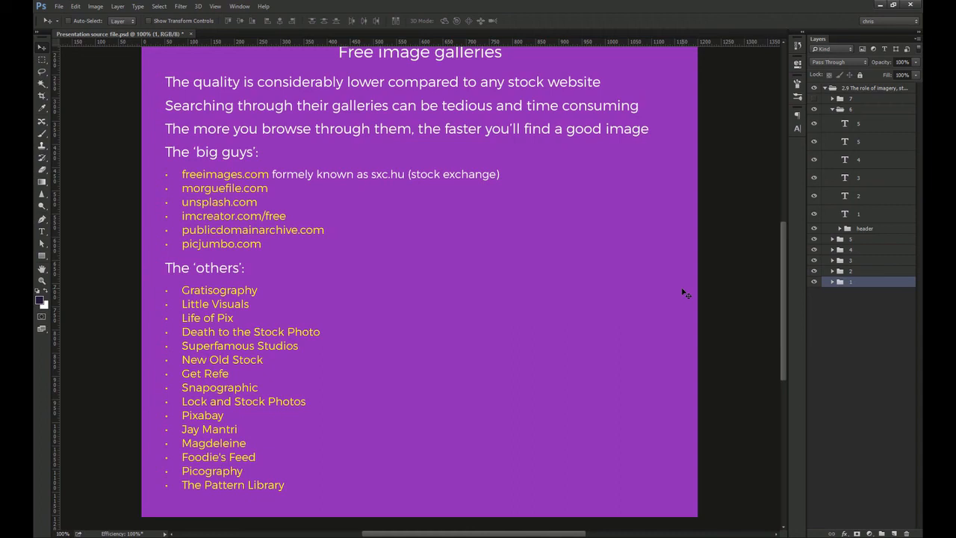
click(814, 98)
scroll(661, 321, up, 3)
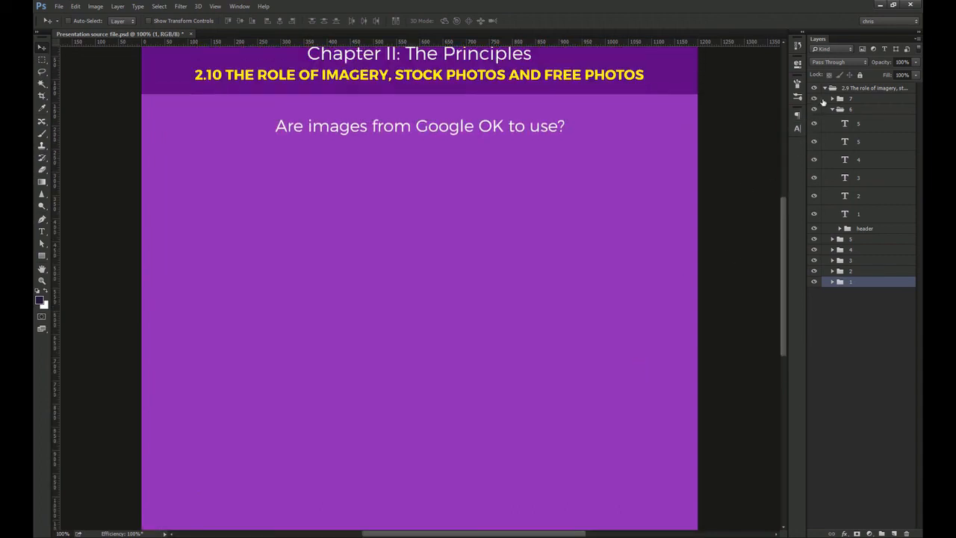
Step: Expand group 7, show its text layers 2 through 6 in turn, and collapse groups 6 and 7
click(837, 99)
click(831, 98)
click(814, 185)
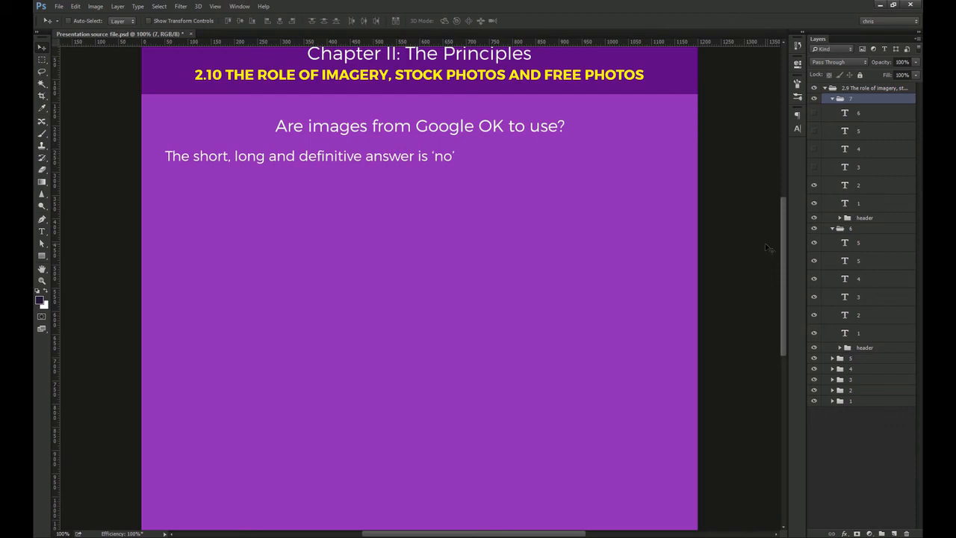
click(814, 167)
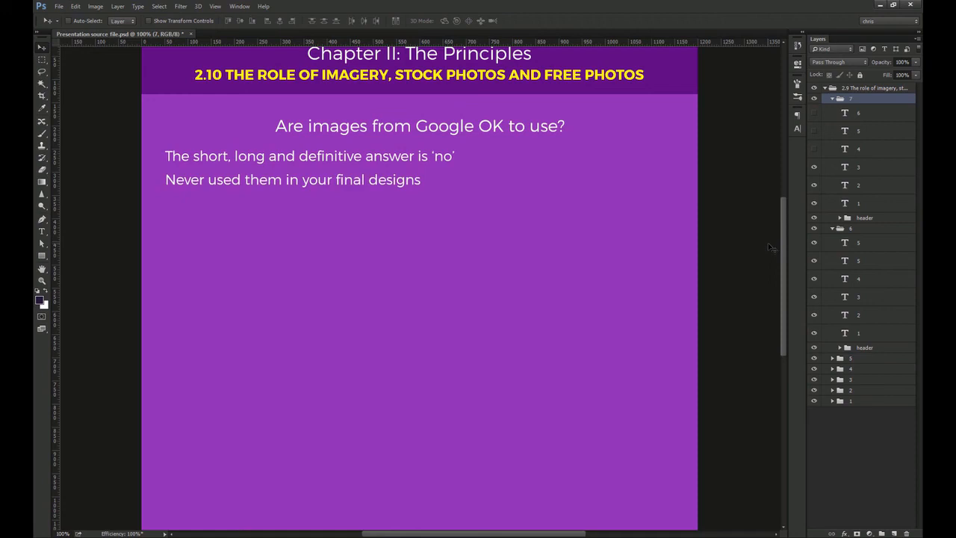
click(814, 149)
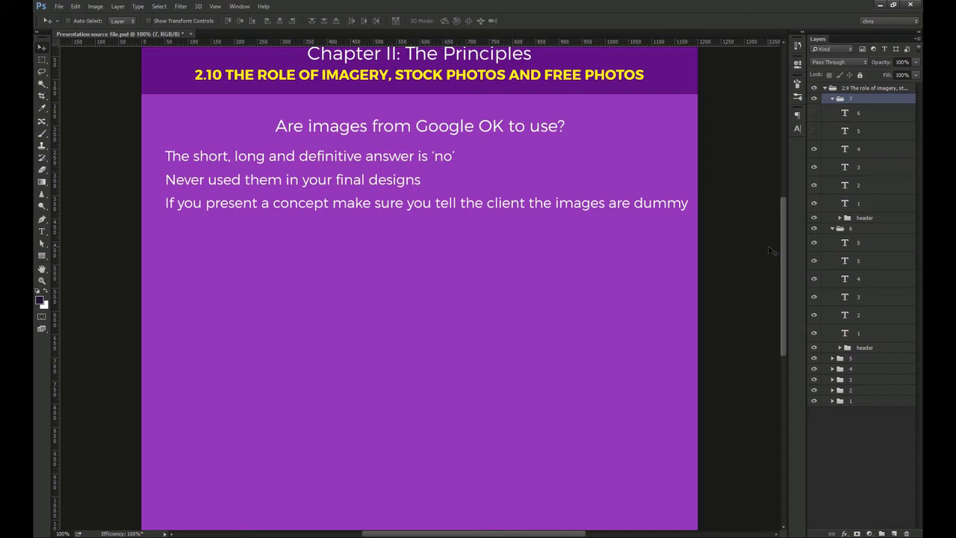
click(813, 132)
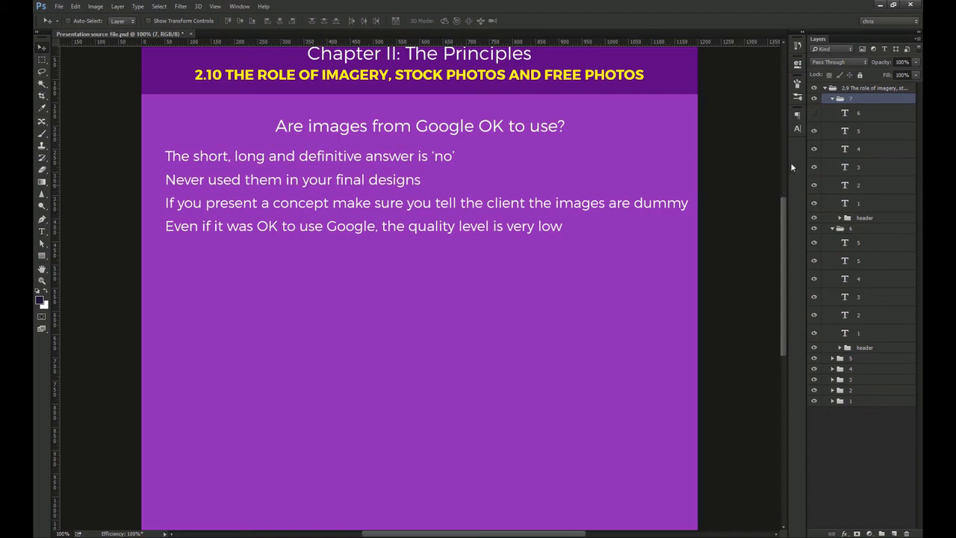
click(814, 115)
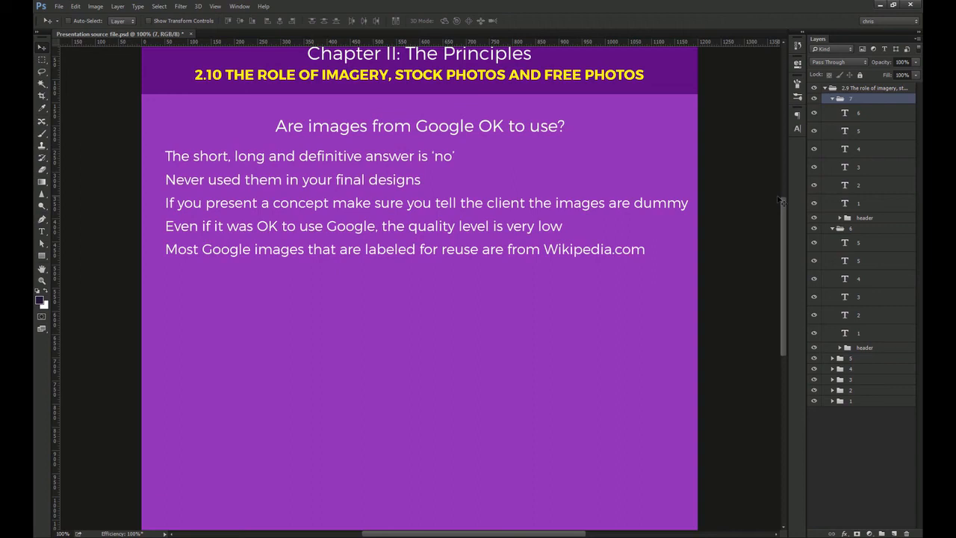
click(833, 228)
click(833, 98)
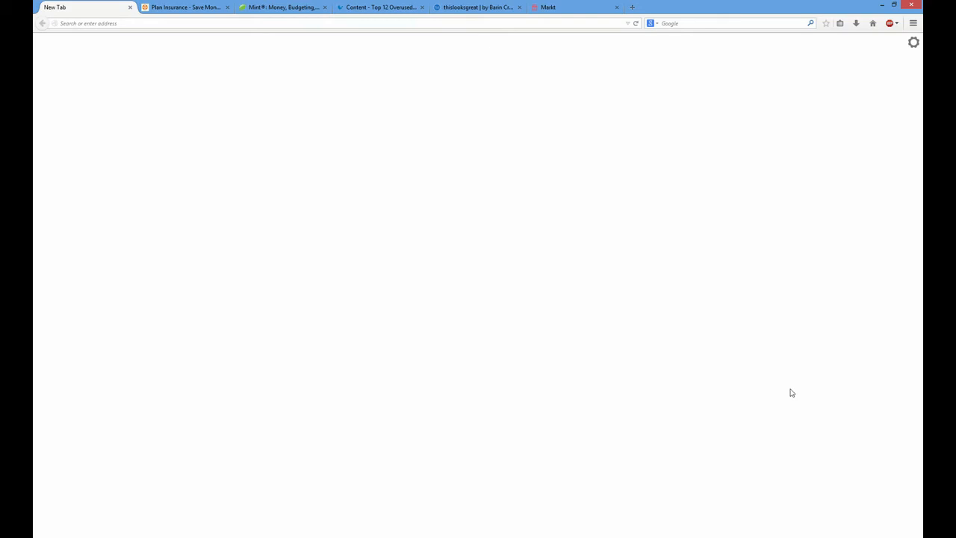
Step: Switch to the Plan Insurance website in the browser
click(160, 6)
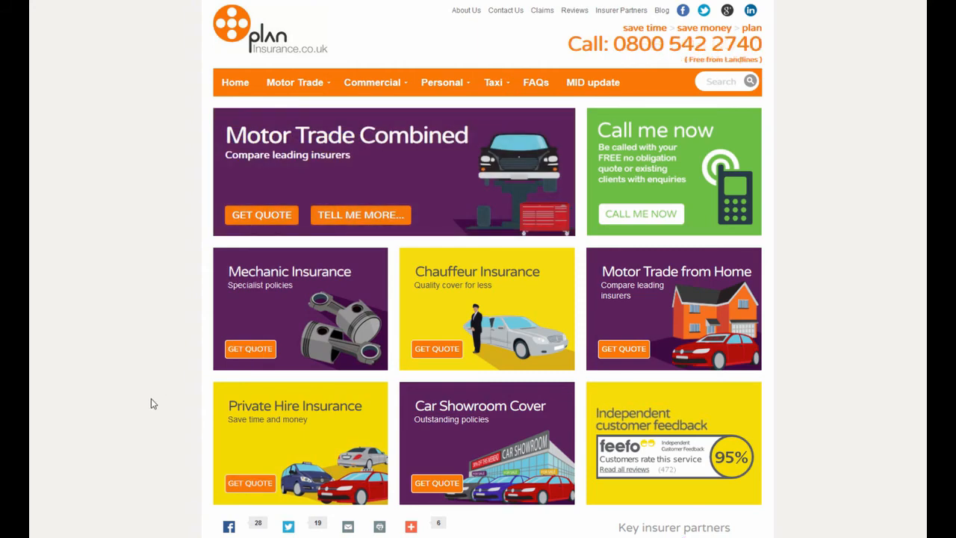
Step: Look over the illustrated tiles on the Plan Insurance home page and the photos down the Mint home page
scroll(151, 403, down, 2)
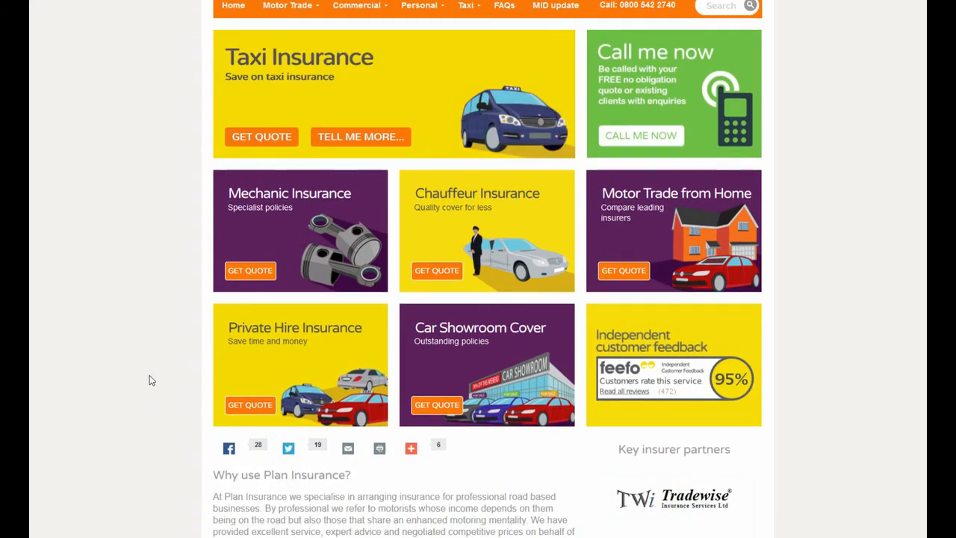
scroll(150, 380, up, 2)
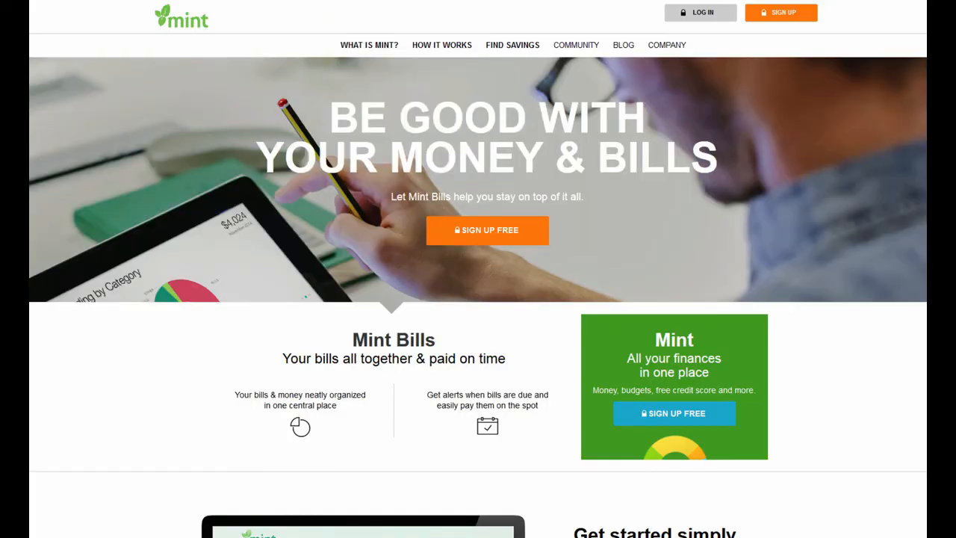
scroll(478, 269, down, 9)
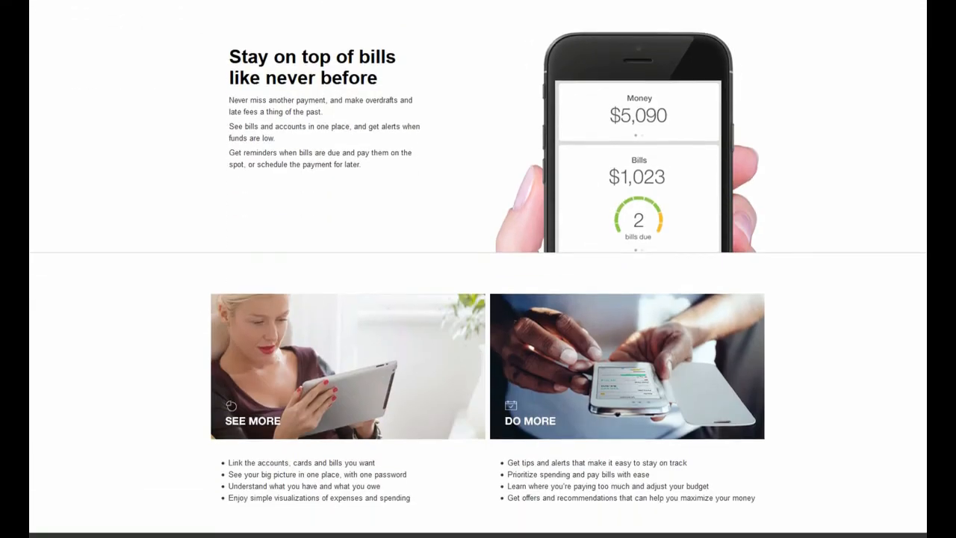
scroll(478, 268, down, 6)
scroll(478, 268, up, 3)
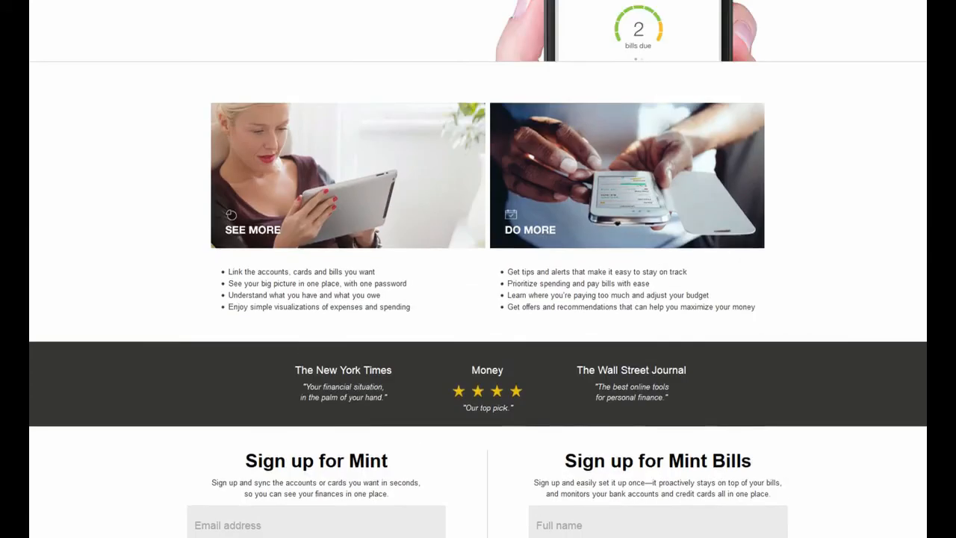
scroll(478, 269, up, 8)
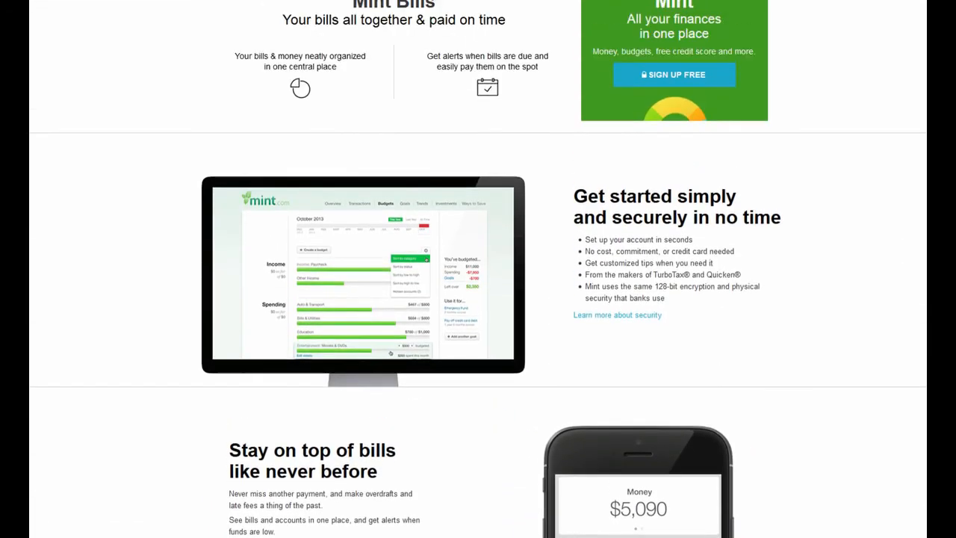
scroll(900, 343, up, 5)
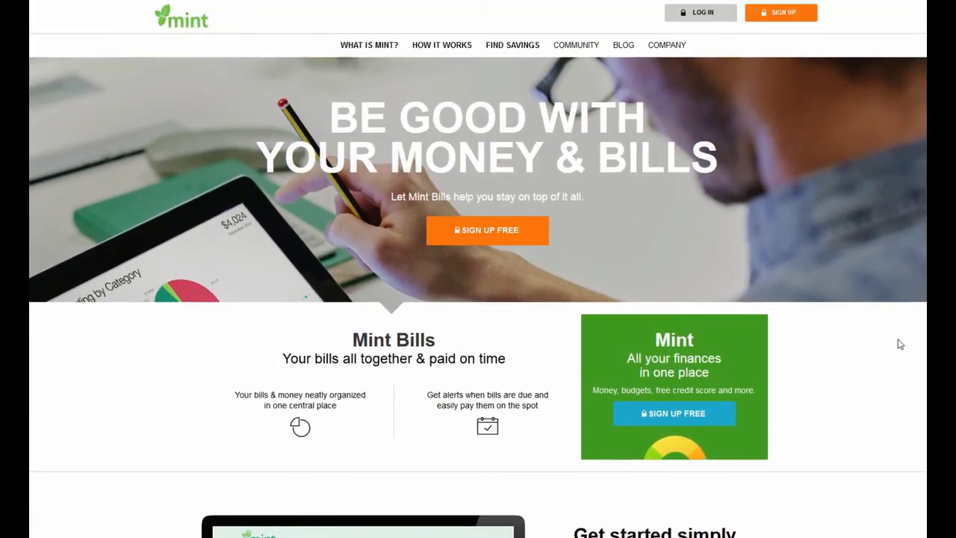
Step: Open Mint's What Is Mint page and examine the images accompanying each section down to the user testimonials
click(386, 47)
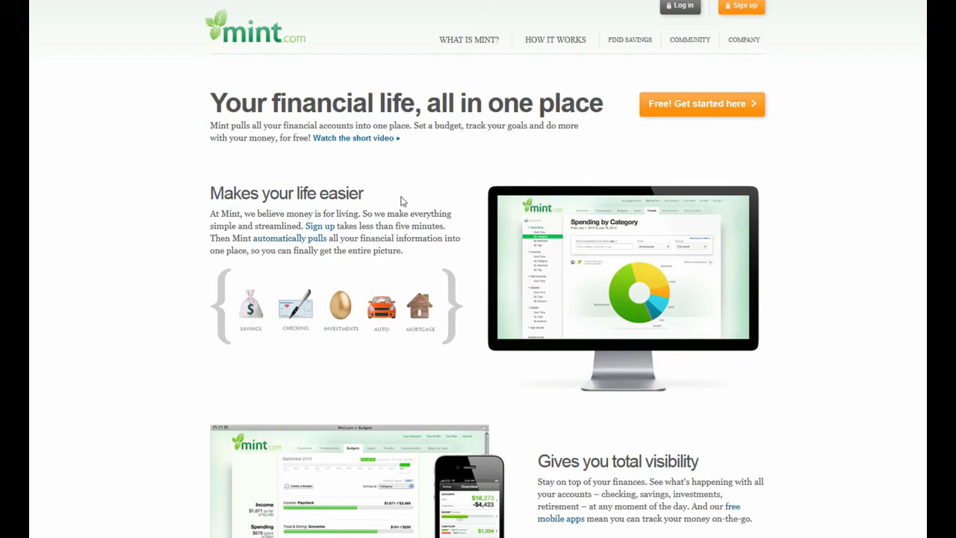
scroll(772, 275, down, 6)
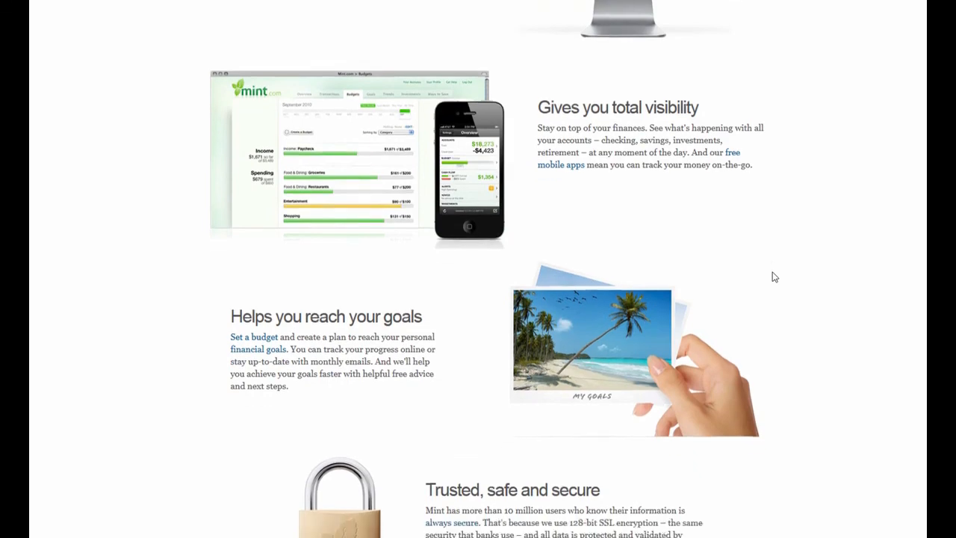
scroll(774, 277, down, 3)
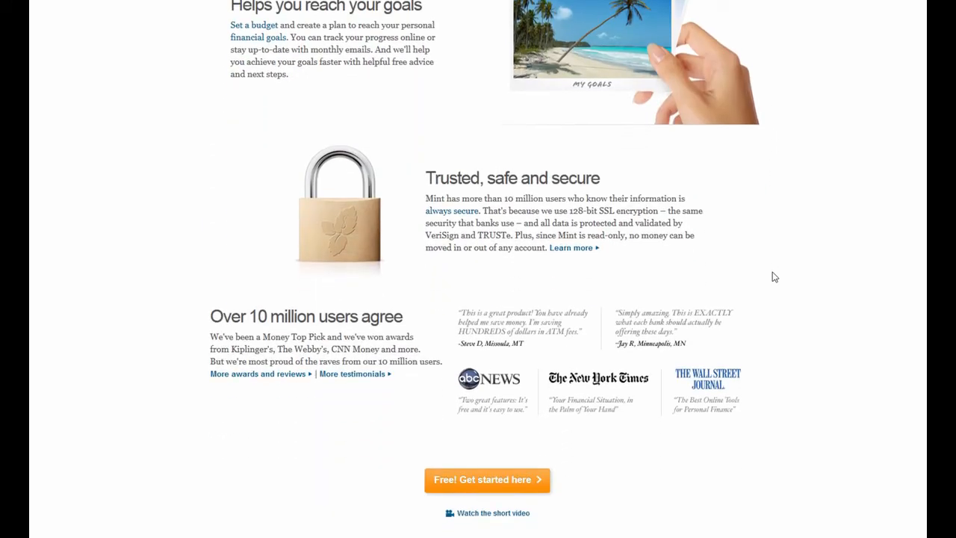
scroll(774, 277, down, 2)
scroll(774, 277, up, 3)
scroll(775, 277, up, 4)
scroll(775, 277, up, 4)
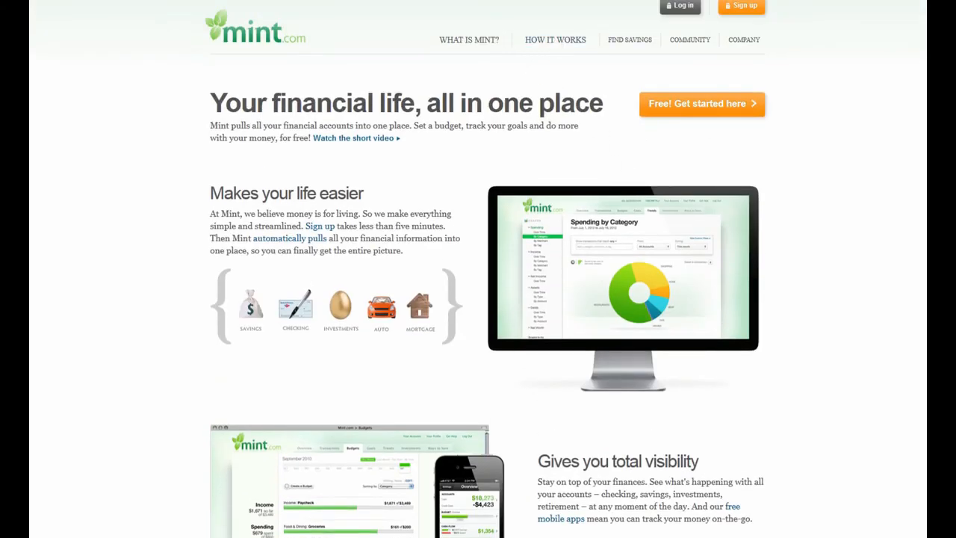
Step: Open Mint's How It Works page, look over its feature images, and return to the What Is Mint page
click(555, 39)
scroll(807, 226, down, 3)
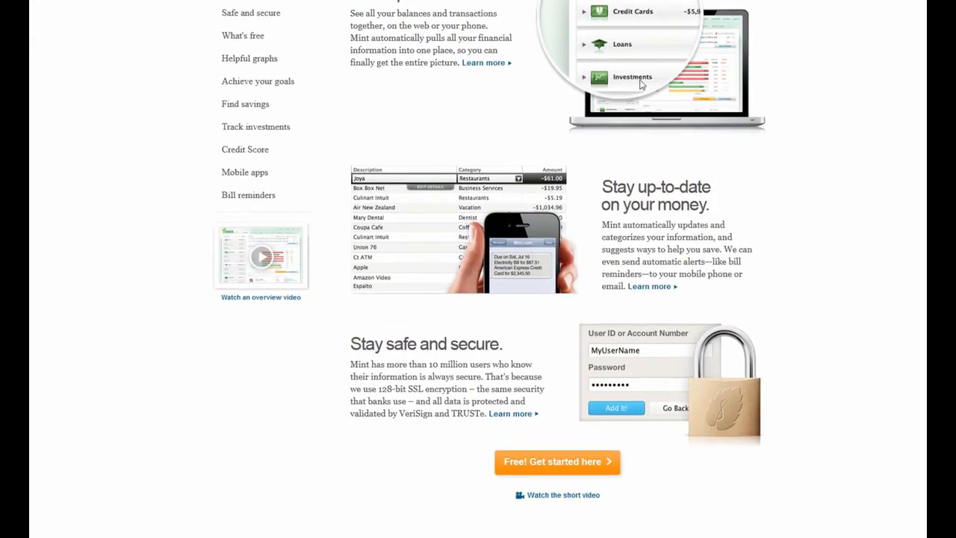
scroll(640, 84, up, 1)
scroll(640, 85, up, 2)
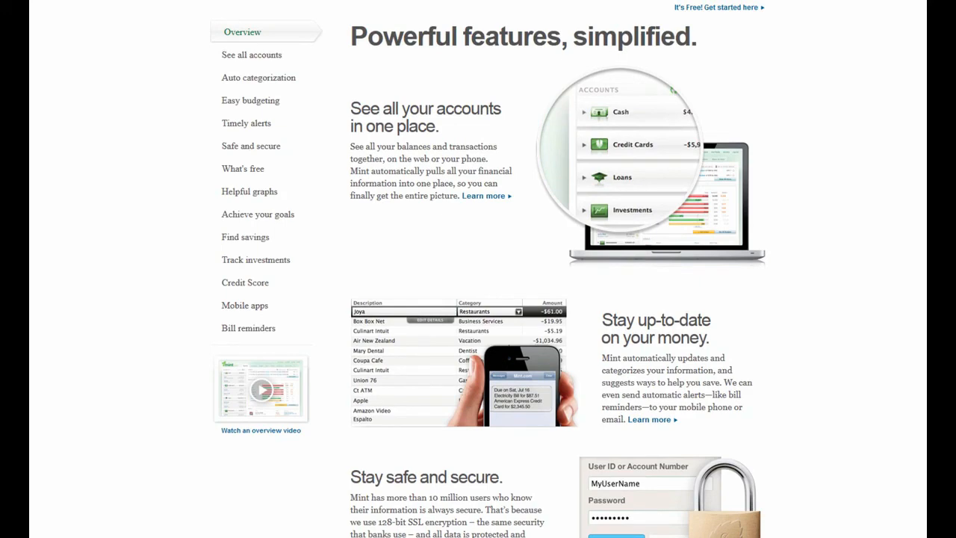
key(alt+Left)
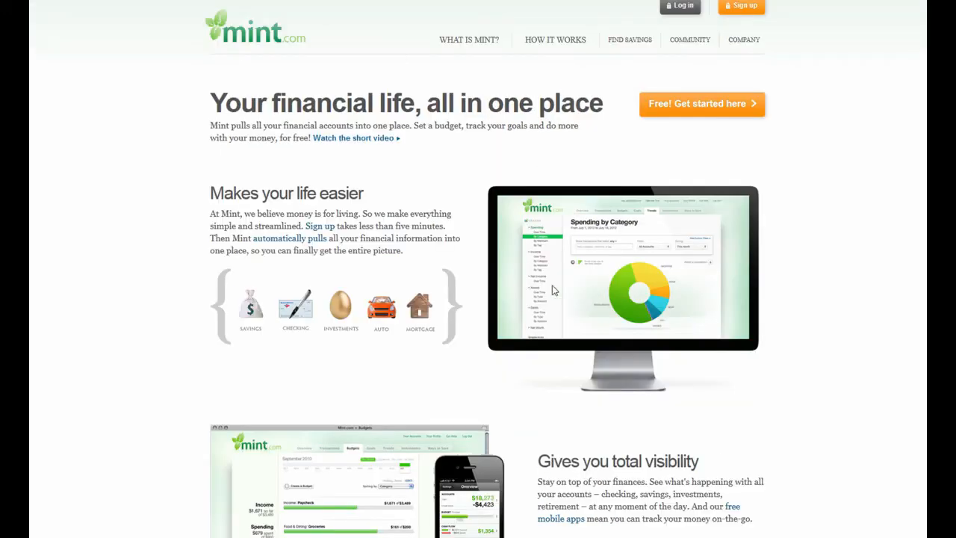
Step: Re-examine the budget, goals and security images on the What Is Mint page
scroll(478, 440, down, 3)
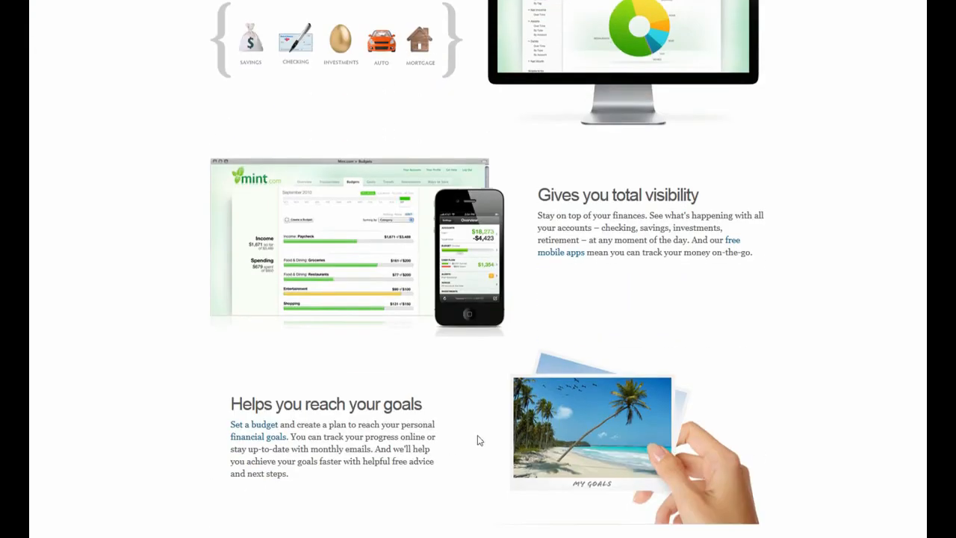
scroll(478, 440, down, 2)
scroll(409, 484, down, 1)
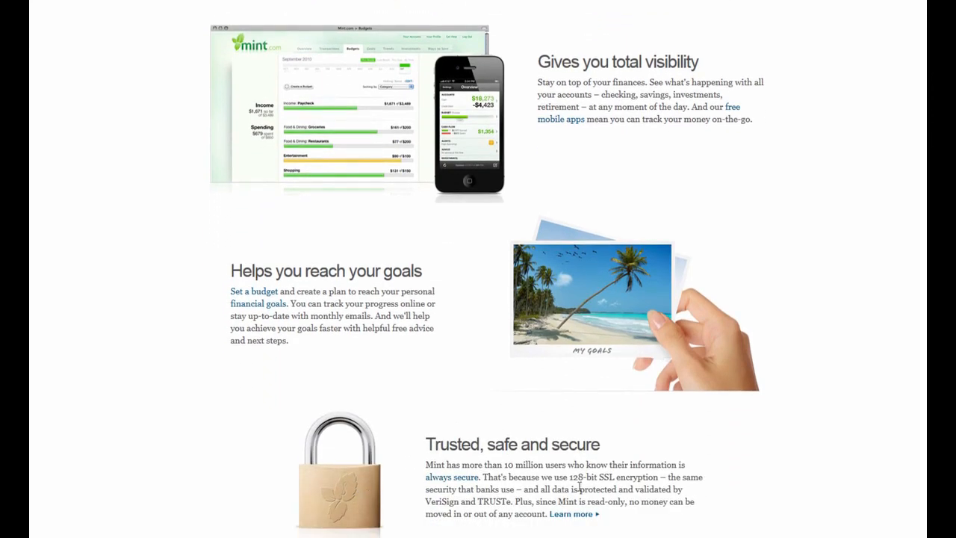
scroll(579, 487, up, 5)
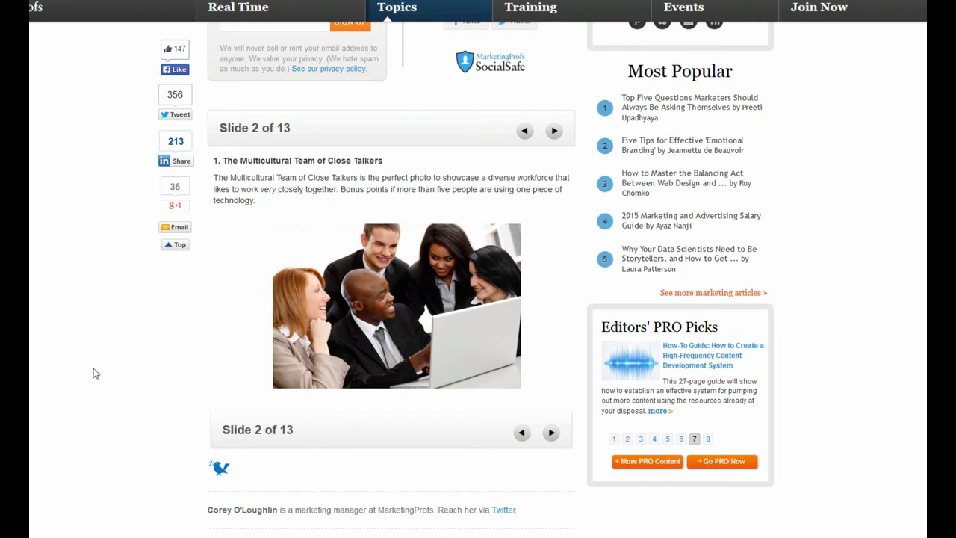
Step: Page through the MarketingProfs slideshow of overused stock photos, starting from slide 2, The Multicultural Team of Close Talkers
scroll(82, 395, up, 2)
scroll(448, 477, down, 2)
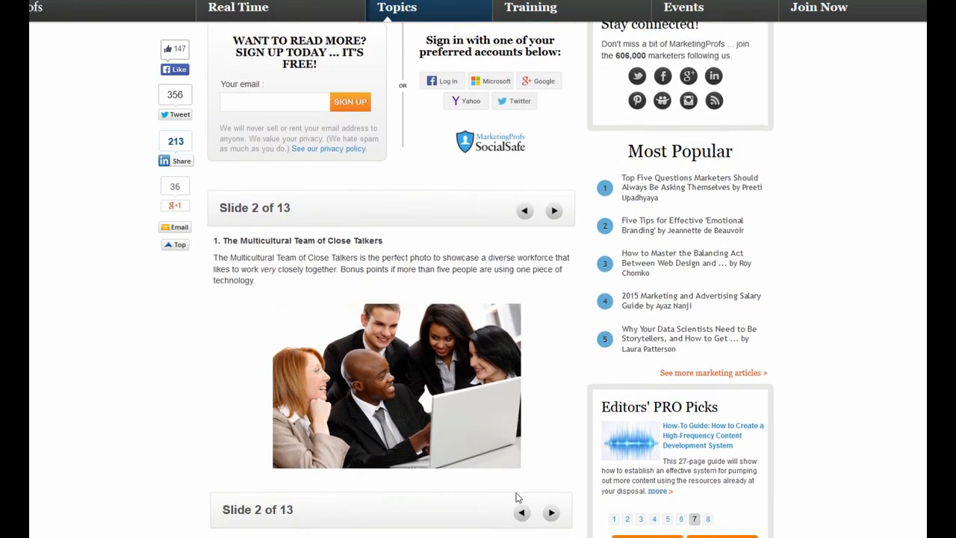
click(551, 500)
scroll(551, 500, down, 1)
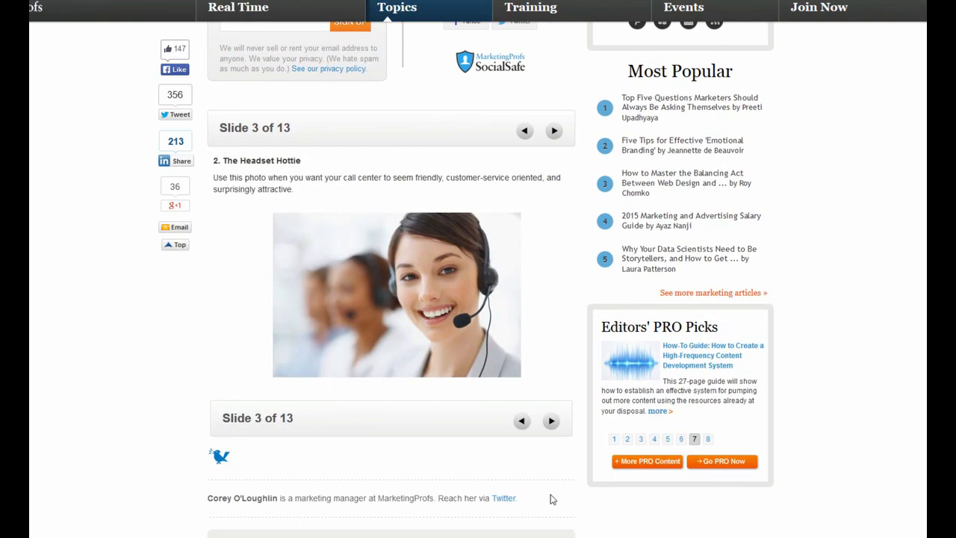
click(554, 426)
click(551, 425)
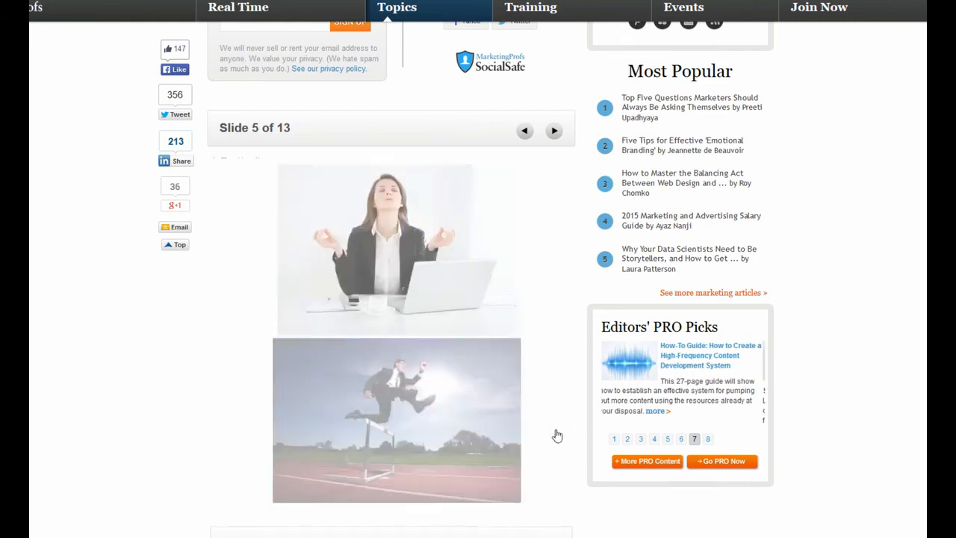
click(553, 424)
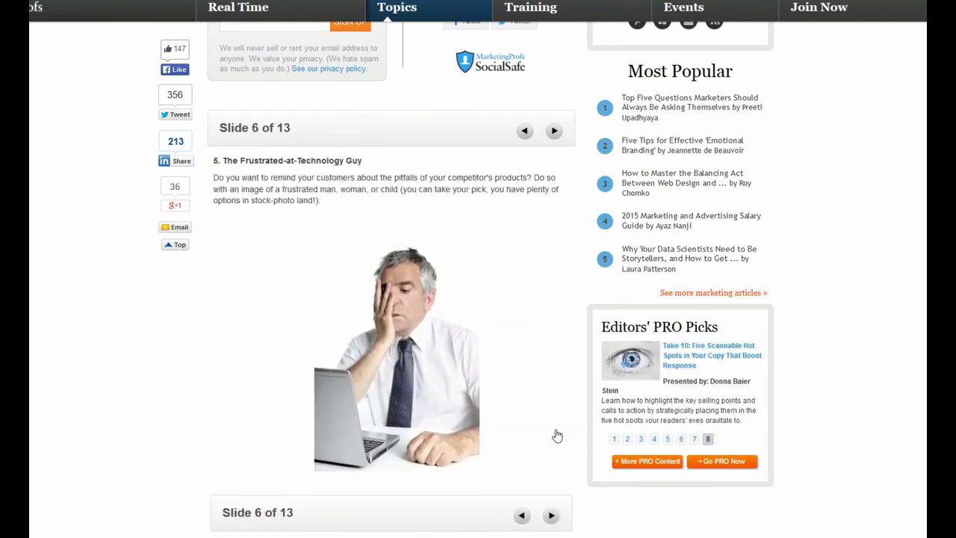
click(550, 516)
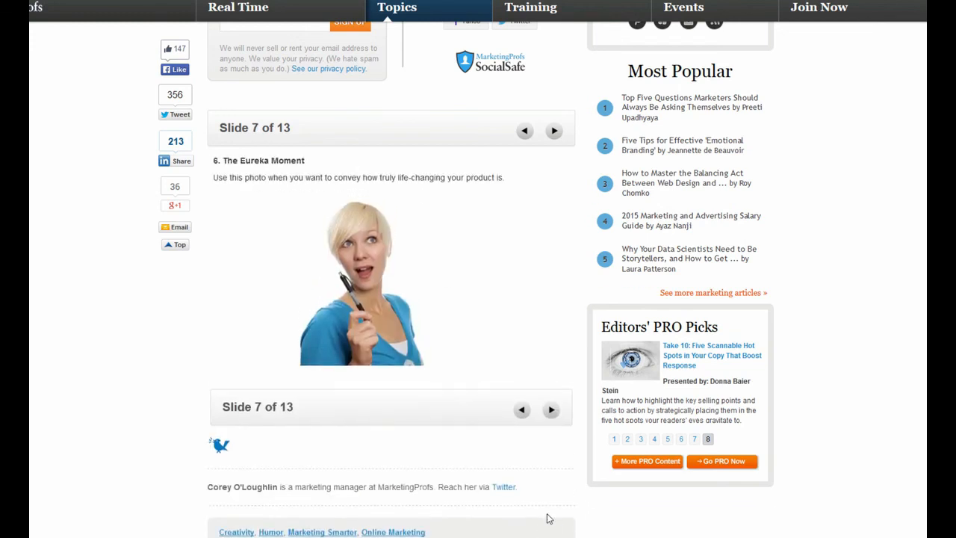
click(554, 412)
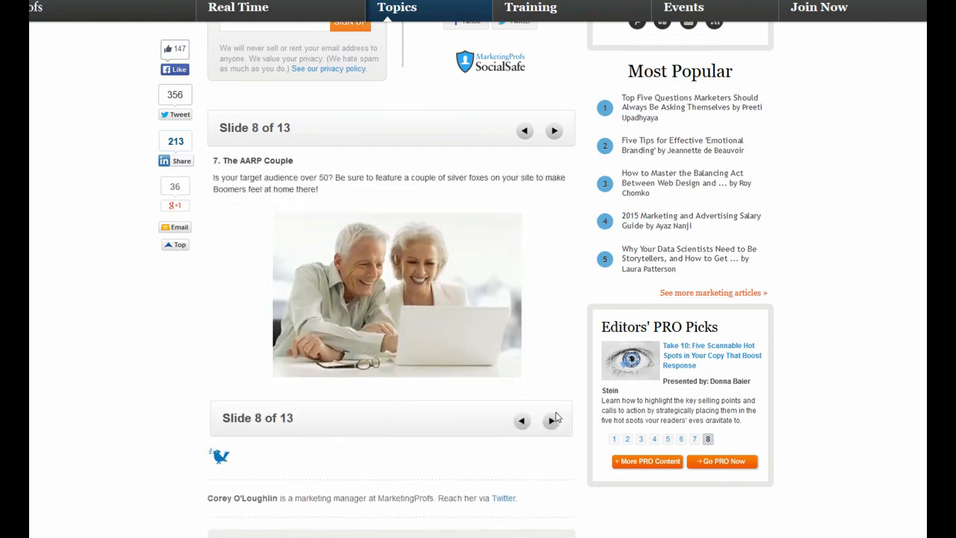
click(553, 416)
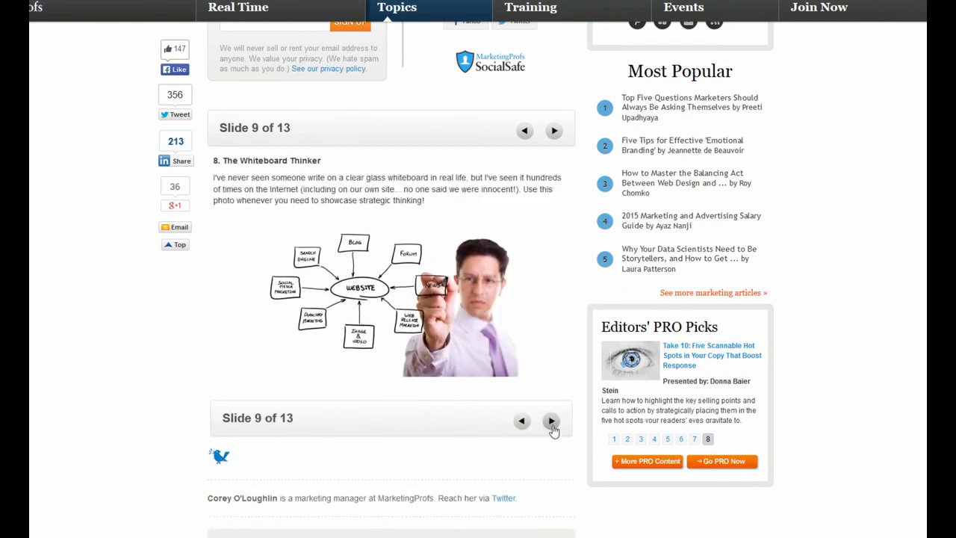
click(552, 425)
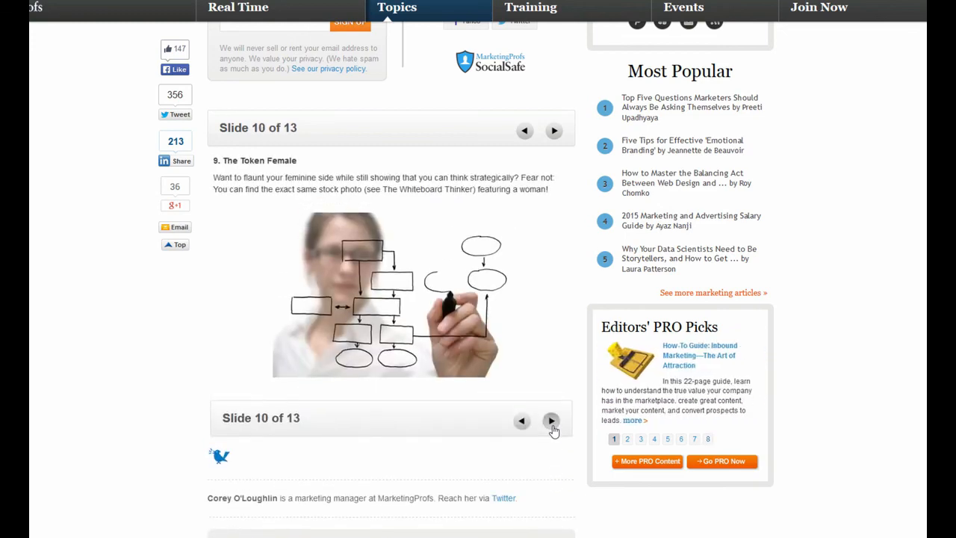
click(551, 424)
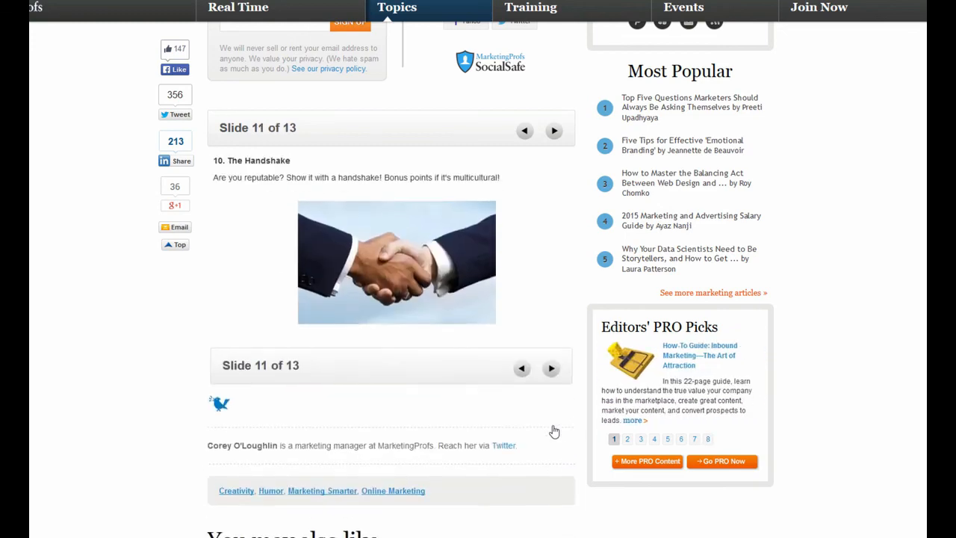
click(551, 367)
click(551, 458)
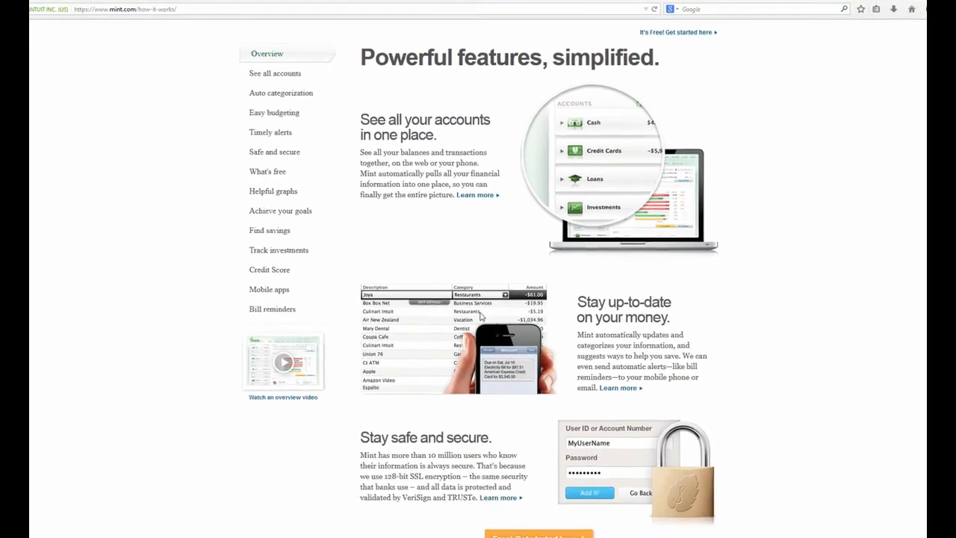
Step: Compare the illustrations on Mint's How It Works page with those on the already open What Is Mint page
scroll(739, 437, down, 3)
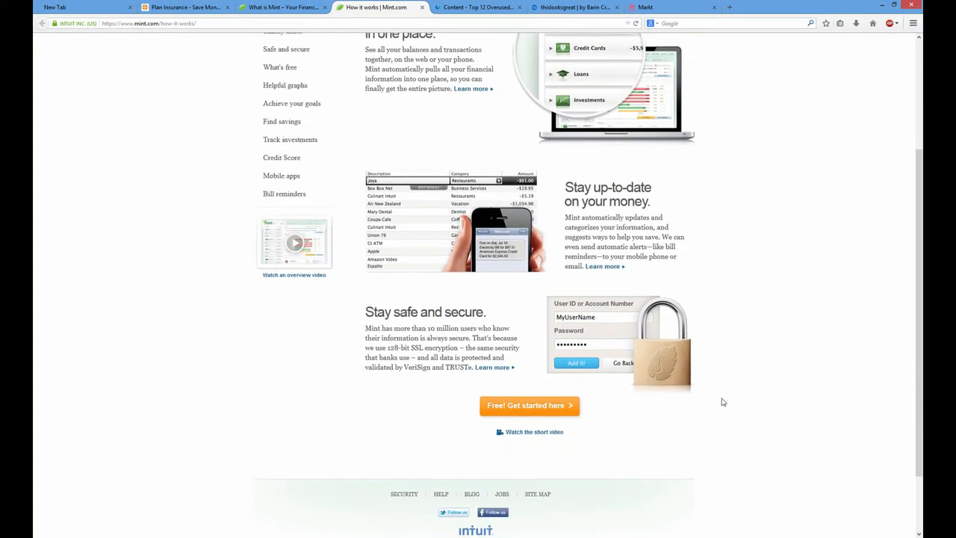
scroll(723, 402, up, 4)
click(276, 8)
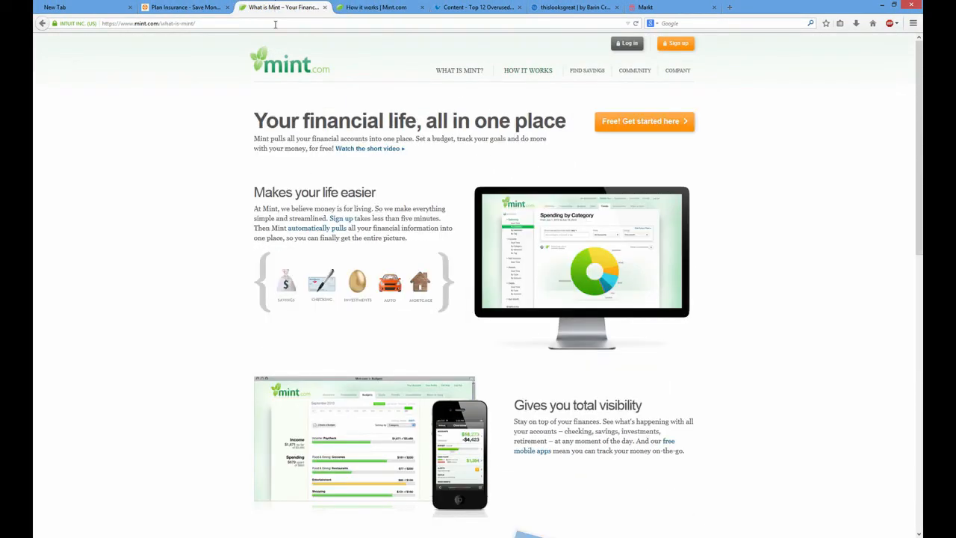
scroll(322, 427, down, 5)
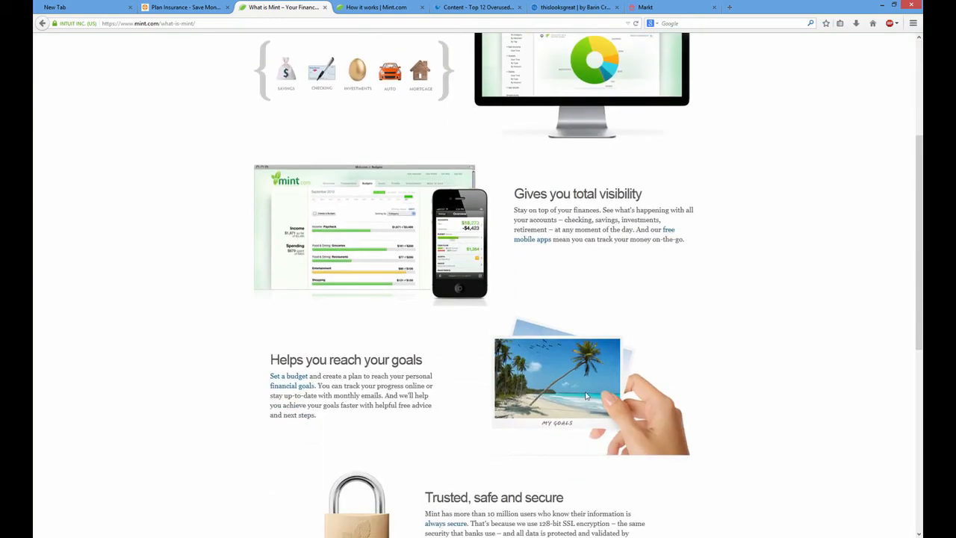
scroll(383, 426, down, 3)
scroll(357, 416, down, 3)
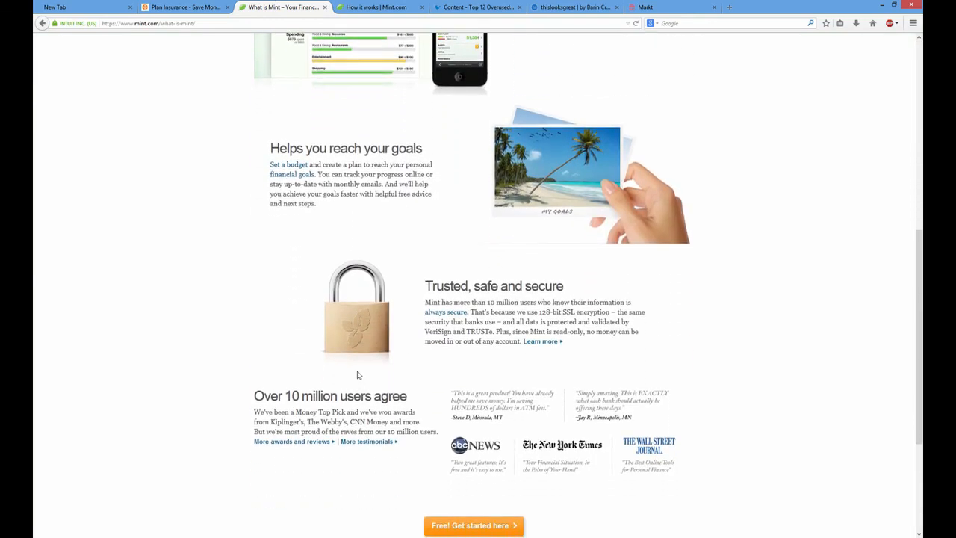
scroll(456, 412, down, 3)
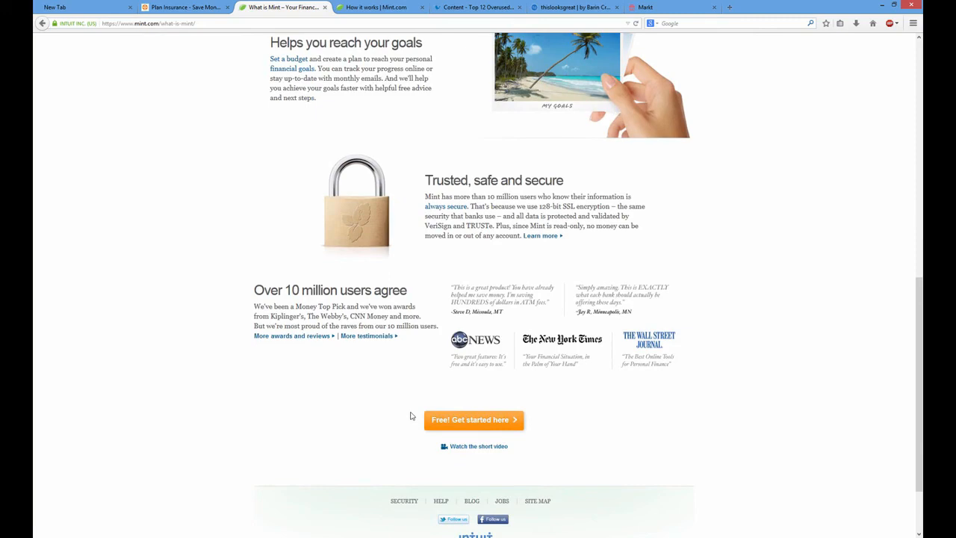
scroll(412, 416, up, 12)
scroll(410, 415, up, 1)
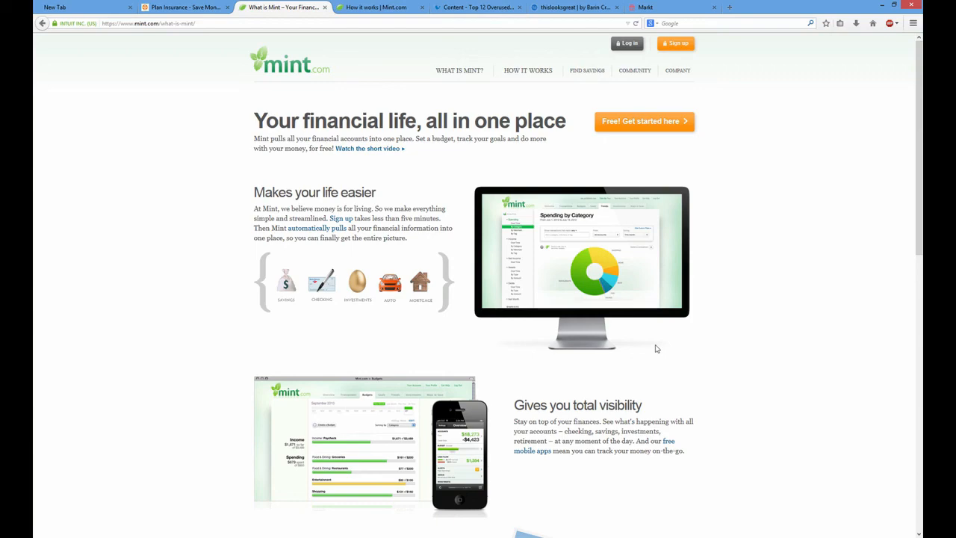
Step: Switch to thislooksgreat.net and browse its free PSD mockups, icons and illustrations
click(542, 8)
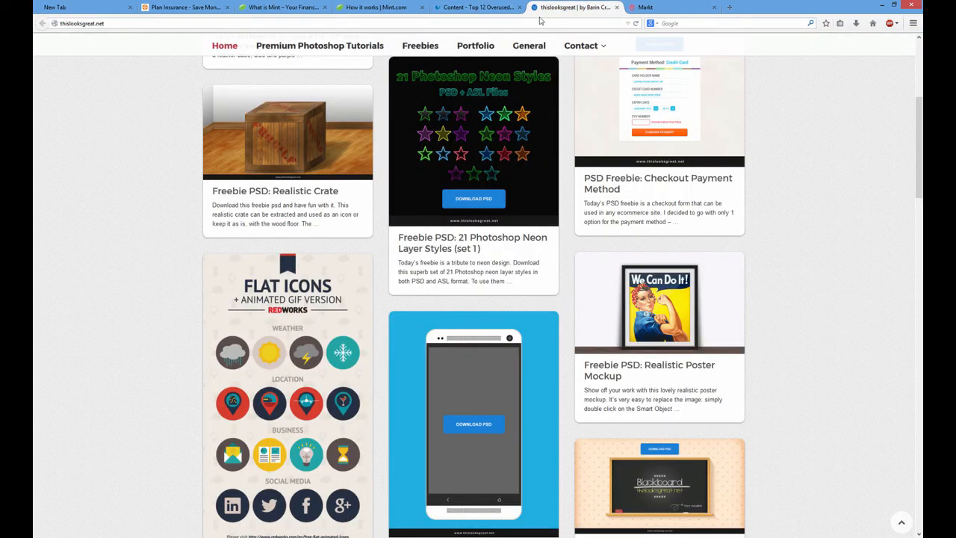
scroll(382, 316, down, 5)
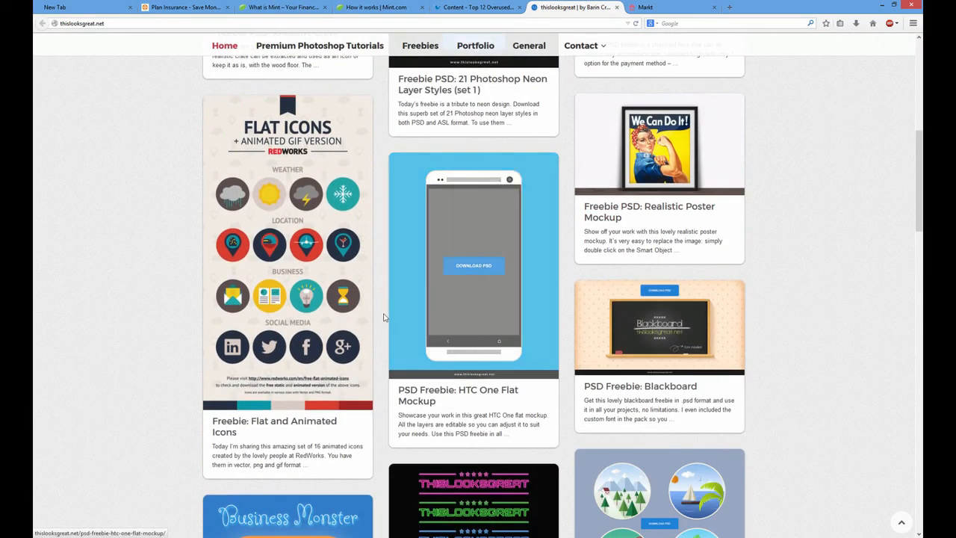
scroll(329, 322, down, 7)
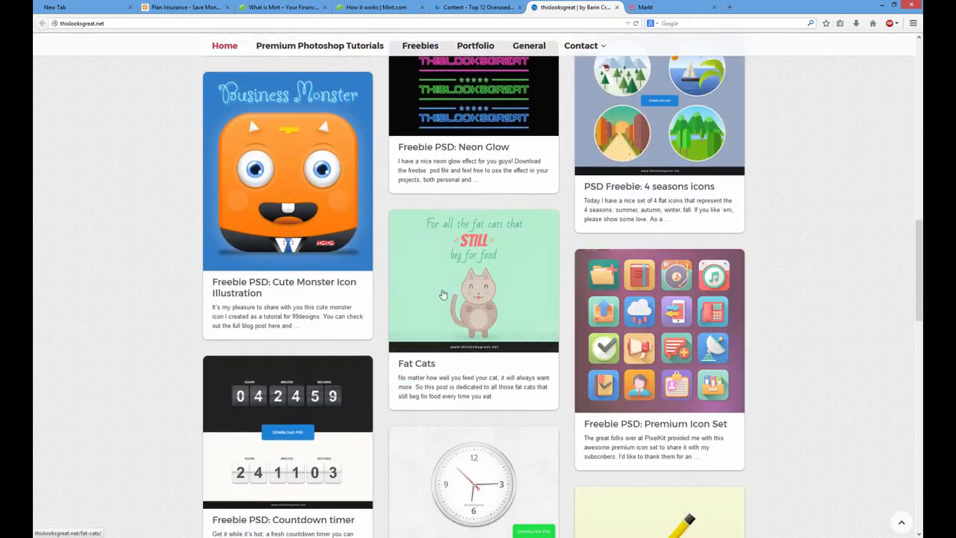
Step: Look through the older PSD freebies and Photoshop tutorials further down thislooksgreat.net, then return to the start of the page
scroll(288, 359, down, 10)
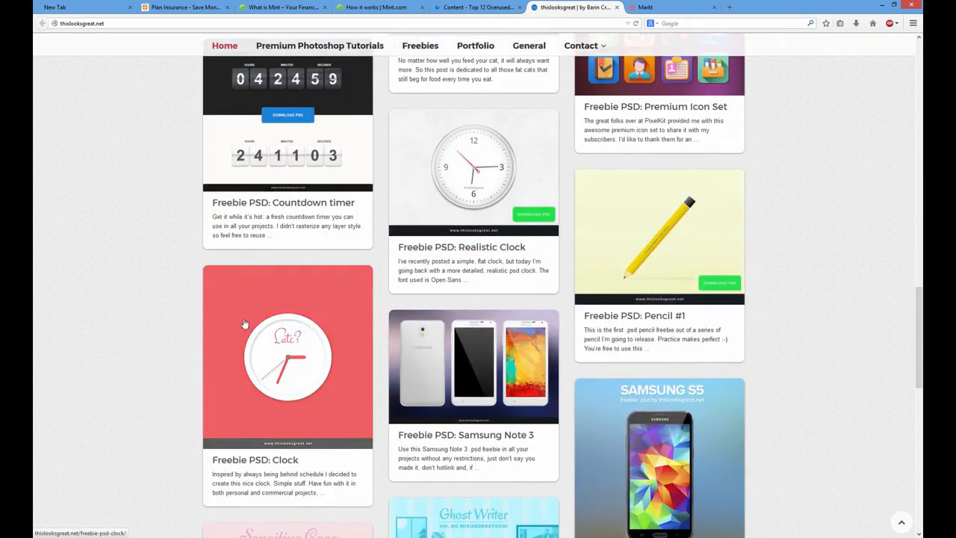
scroll(206, 404, down, 5)
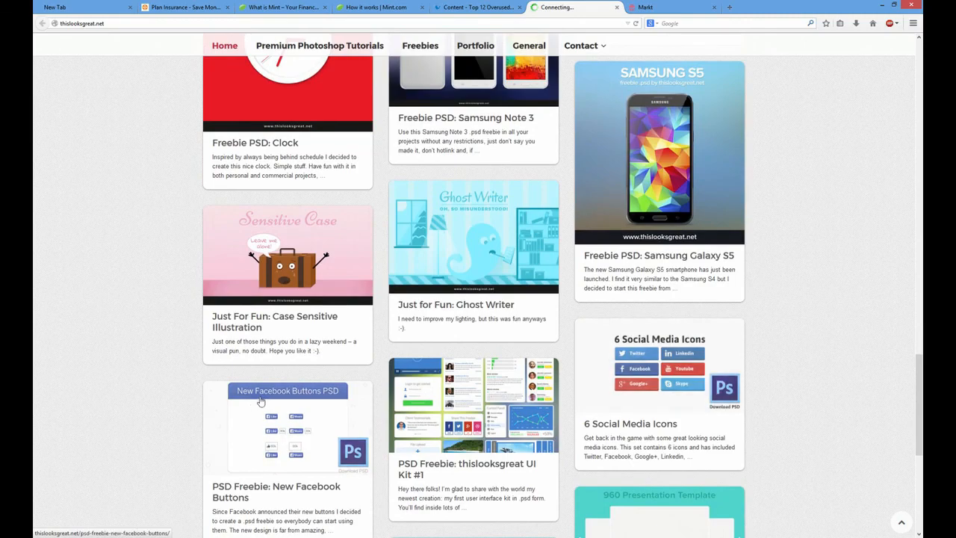
scroll(206, 404, down, 1)
scroll(206, 404, down, 8)
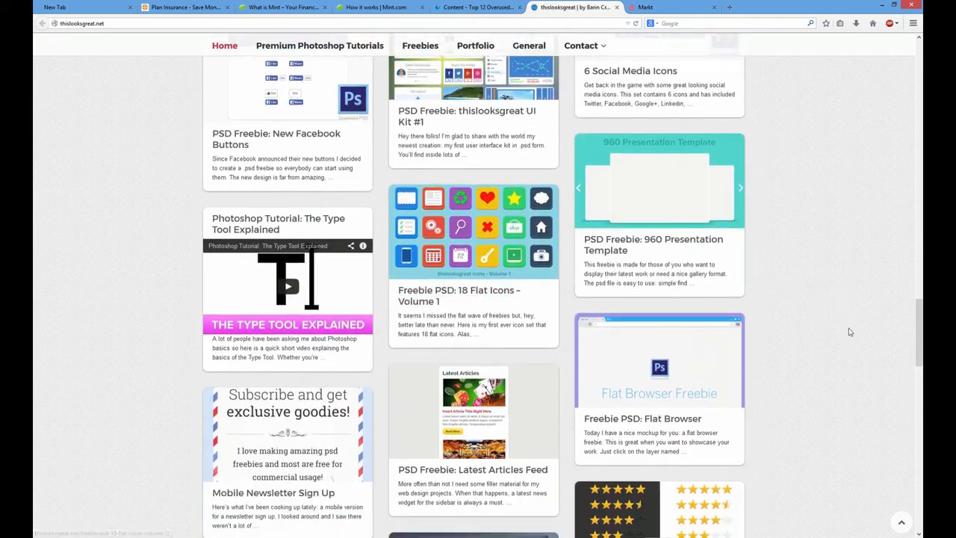
scroll(848, 332, down, 7)
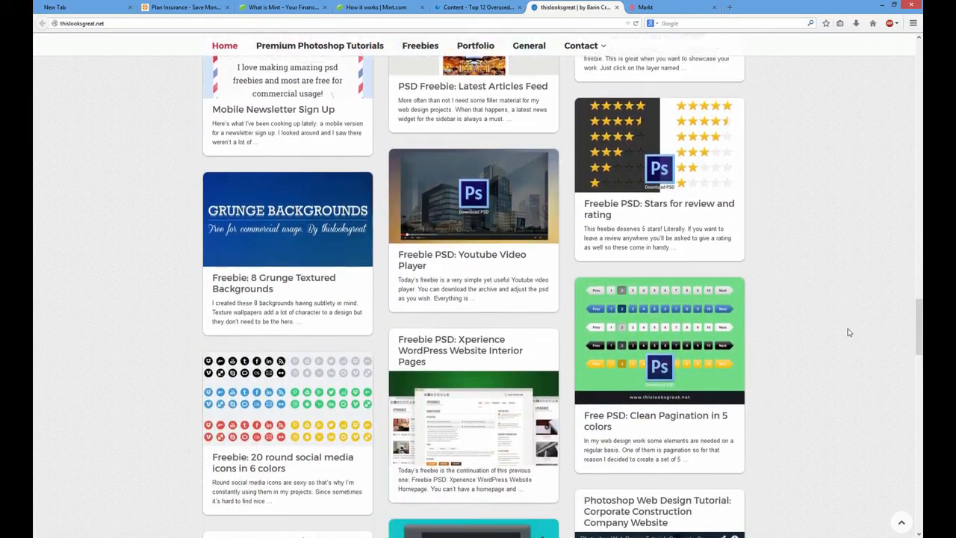
scroll(848, 332, down, 5)
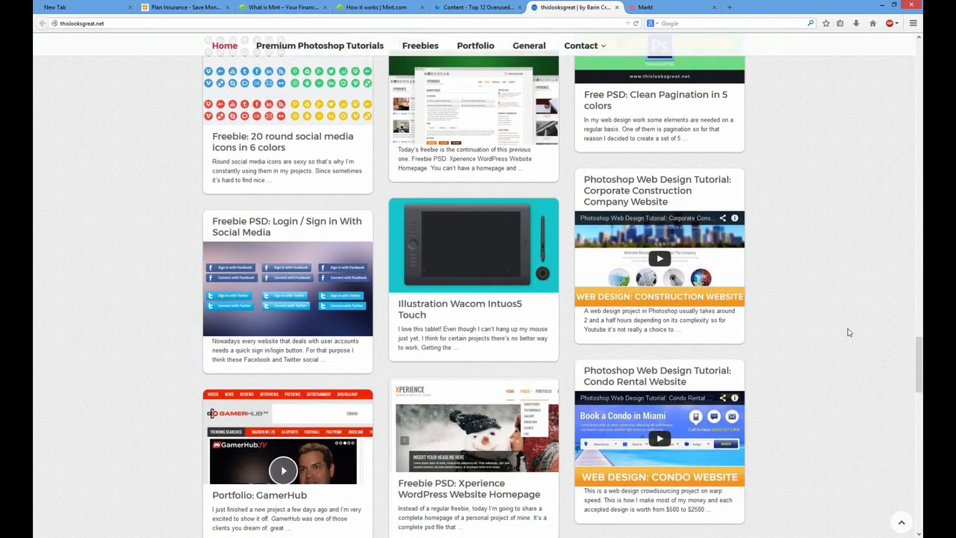
click(901, 520)
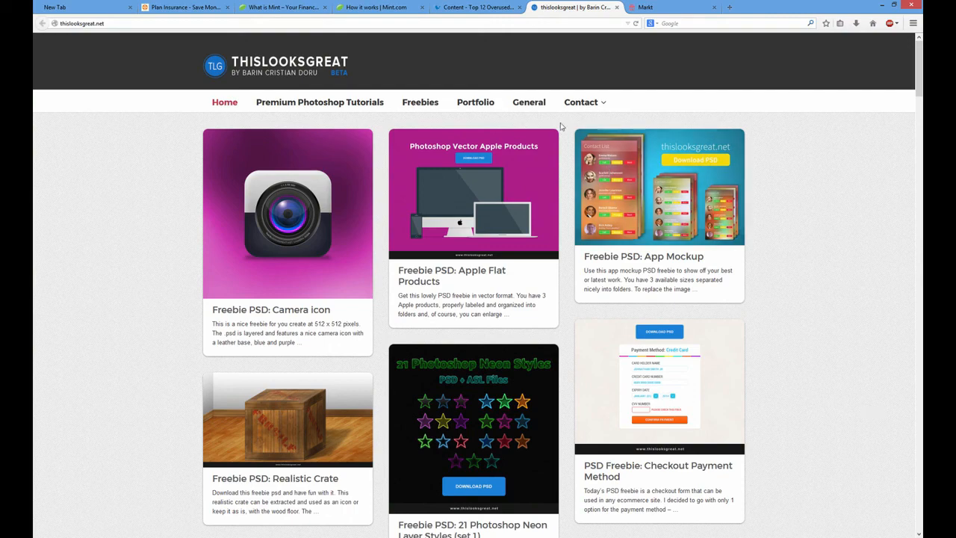
Step: Revisit the account, phone and padlock illustrations on Mint's How It Works page
click(370, 10)
scroll(720, 348, down, 1)
scroll(720, 347, down, 3)
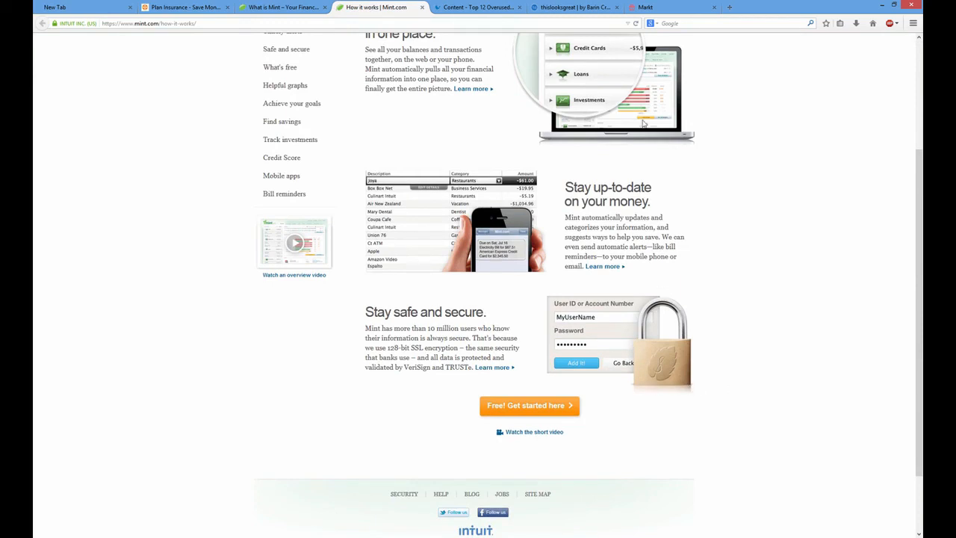
Step: Switch to the Markt site and examine its flat icons, line icons and photo sections down to the footer
click(645, 7)
scroll(622, 291, down, 3)
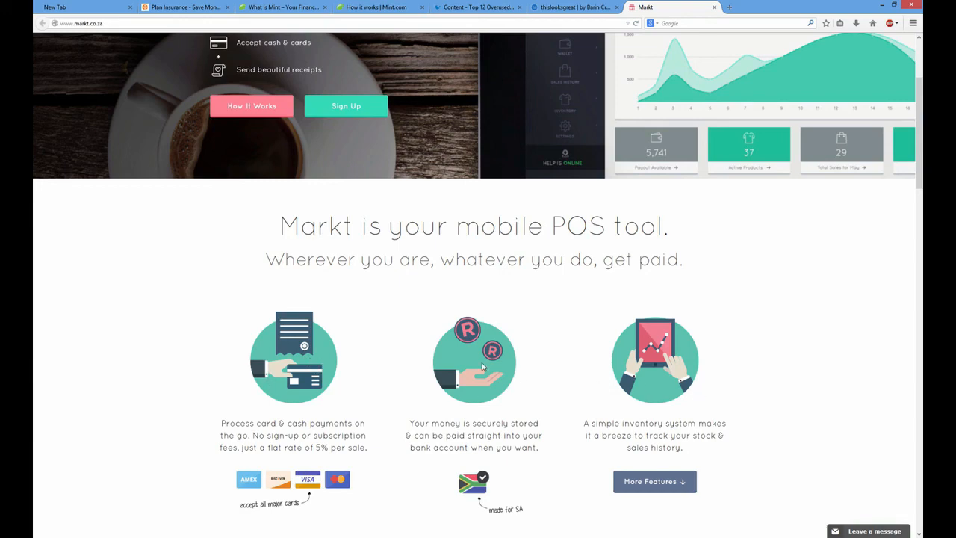
scroll(437, 392, up, 2)
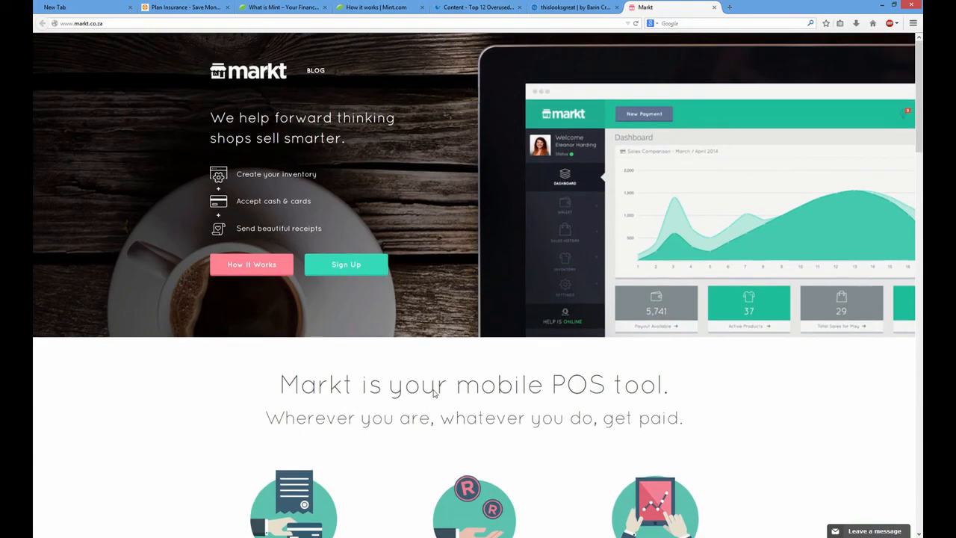
scroll(434, 393, down, 2)
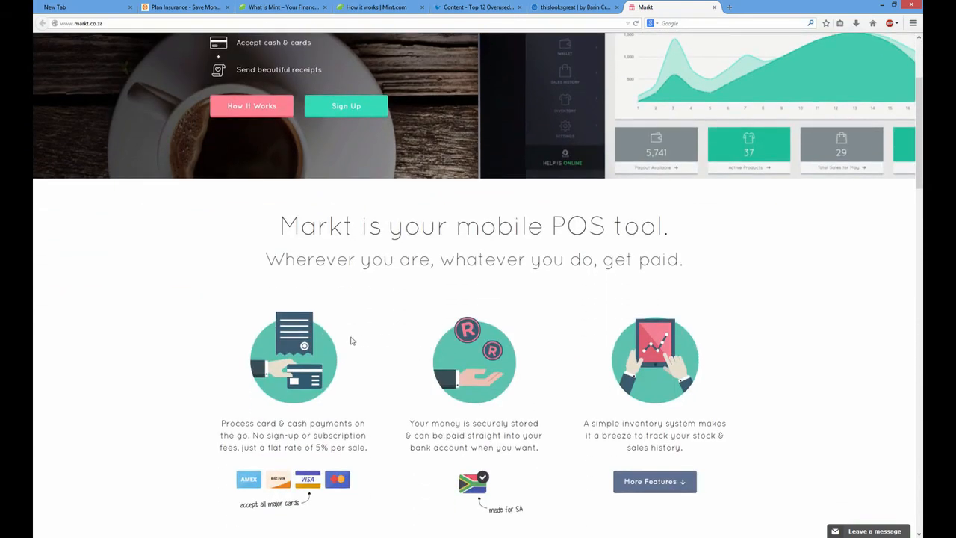
scroll(352, 329, down, 1)
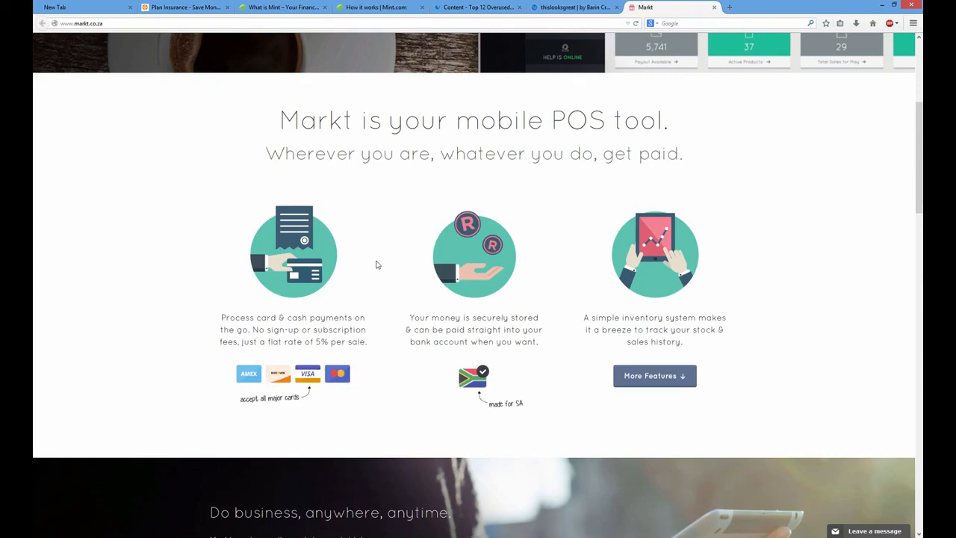
scroll(377, 265, down, 10)
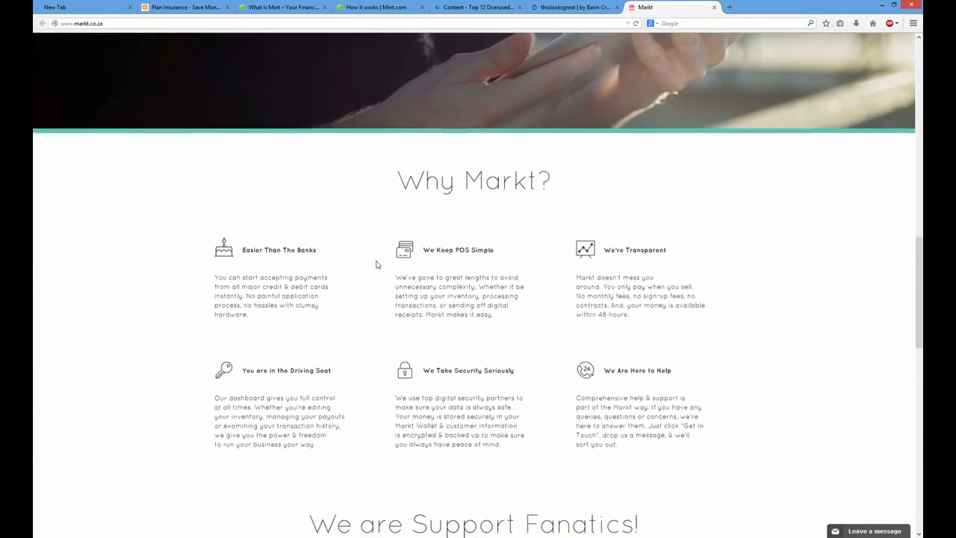
scroll(377, 264, down, 10)
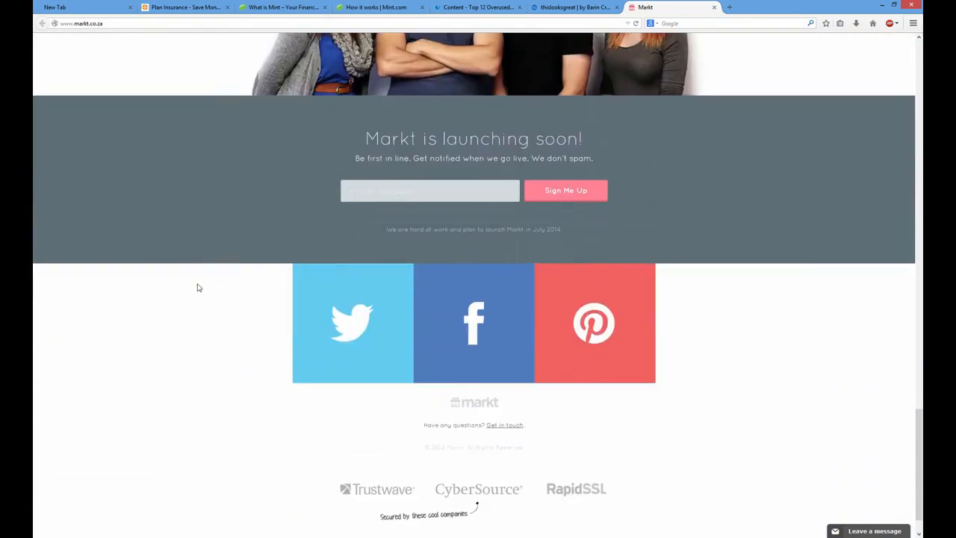
scroll(181, 367, up, 15)
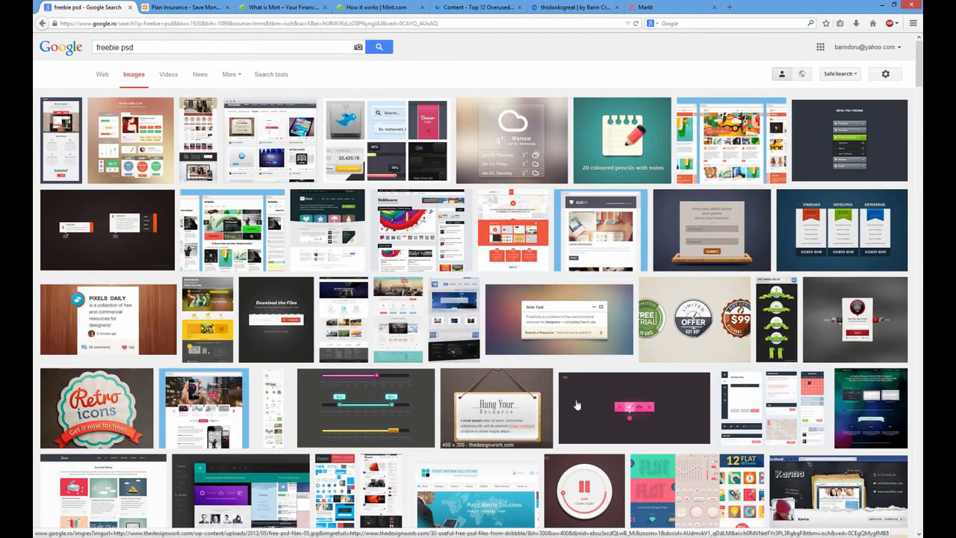
Step: Browse the Google Images results for "freebie psd"
scroll(255, 440, down, 3)
scroll(255, 441, down, 2)
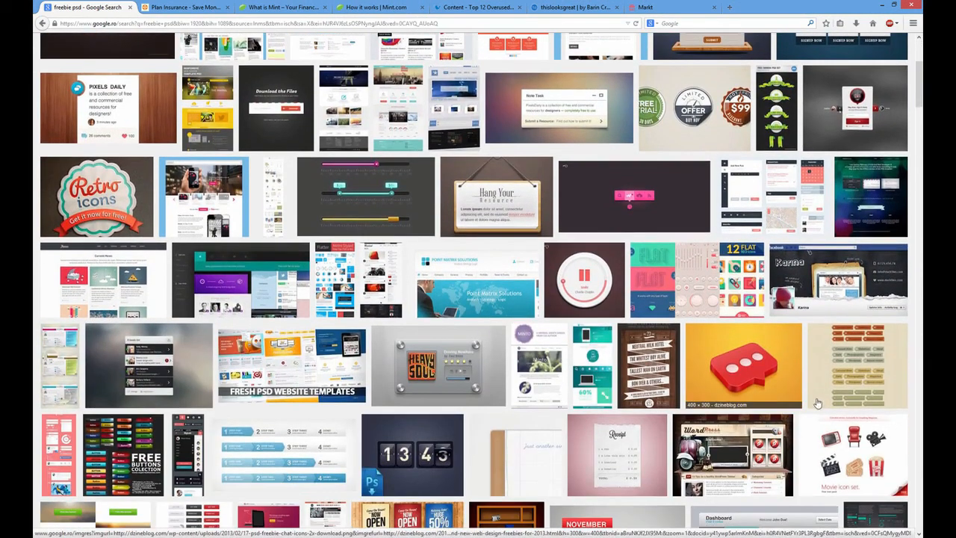
scroll(779, 431, down, 2)
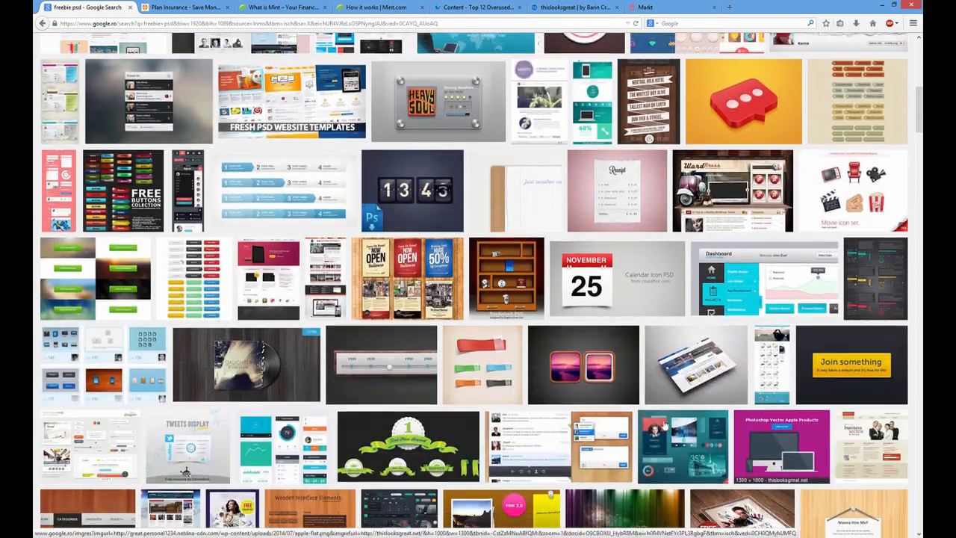
scroll(827, 411, down, 2)
scroll(827, 411, down, 1)
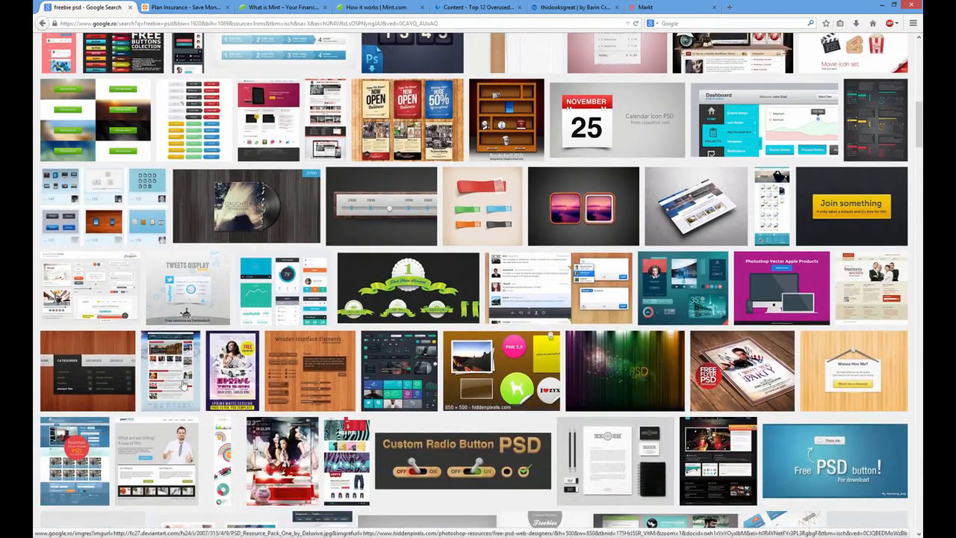
scroll(828, 430, up, 10)
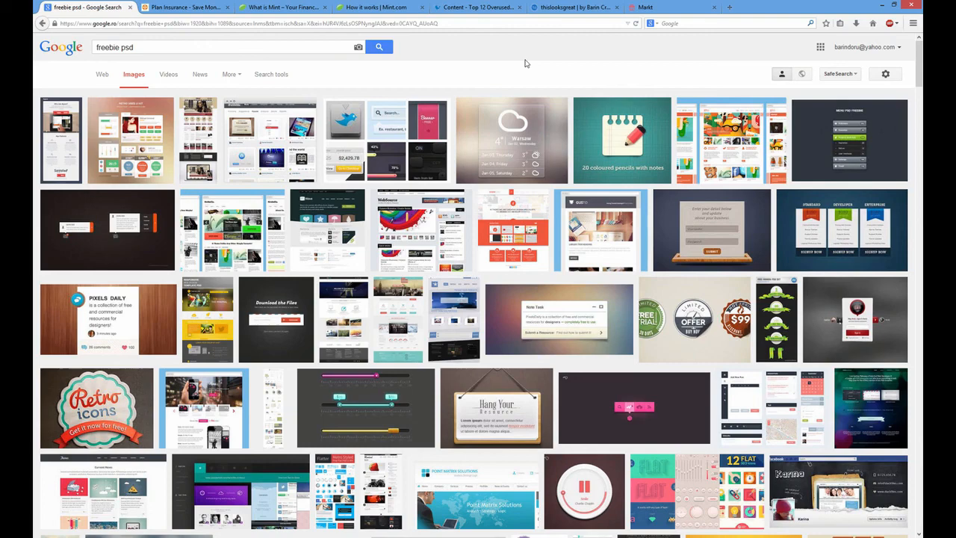
Step: Compare Markt's flat feature icons with the illustrations on the already open How It Works page of Mint
click(655, 6)
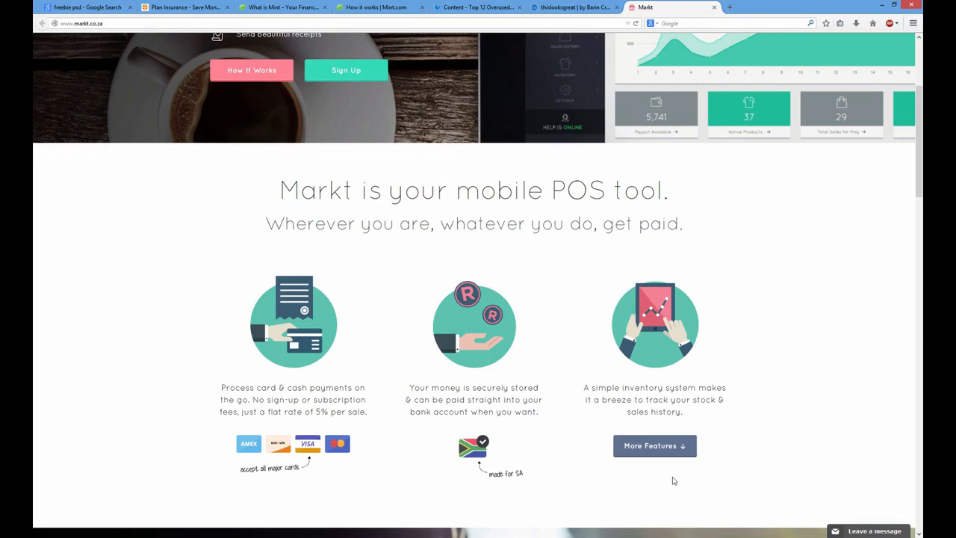
click(411, 6)
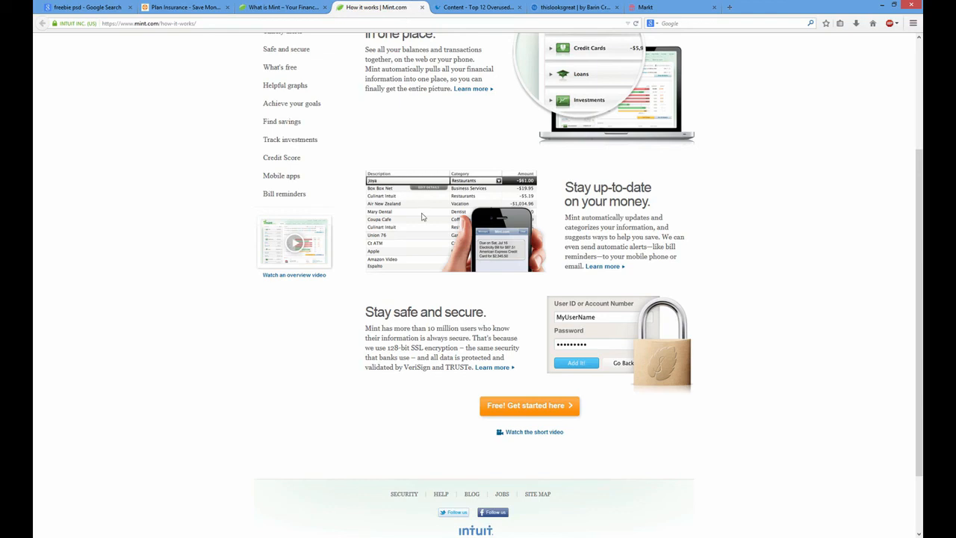
scroll(421, 217, up, 3)
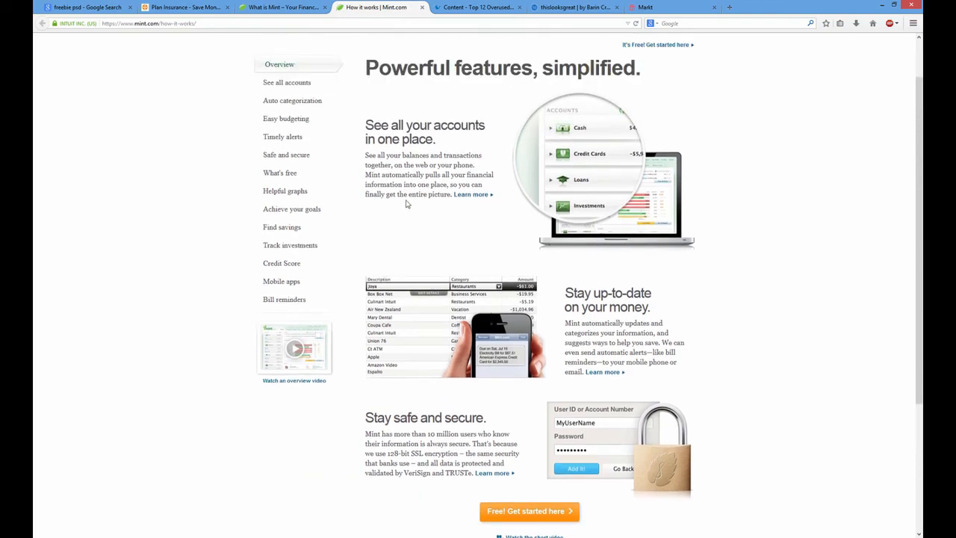
Step: Review the What Is Mint page's images, from the monitor mockup to the padlock and press logos
click(303, 8)
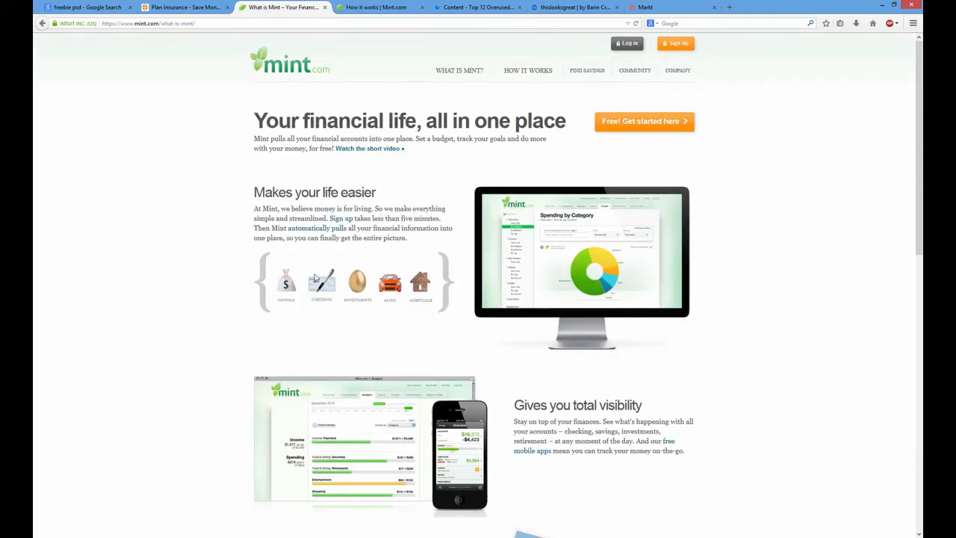
scroll(399, 313, down, 1)
scroll(399, 317, down, 3)
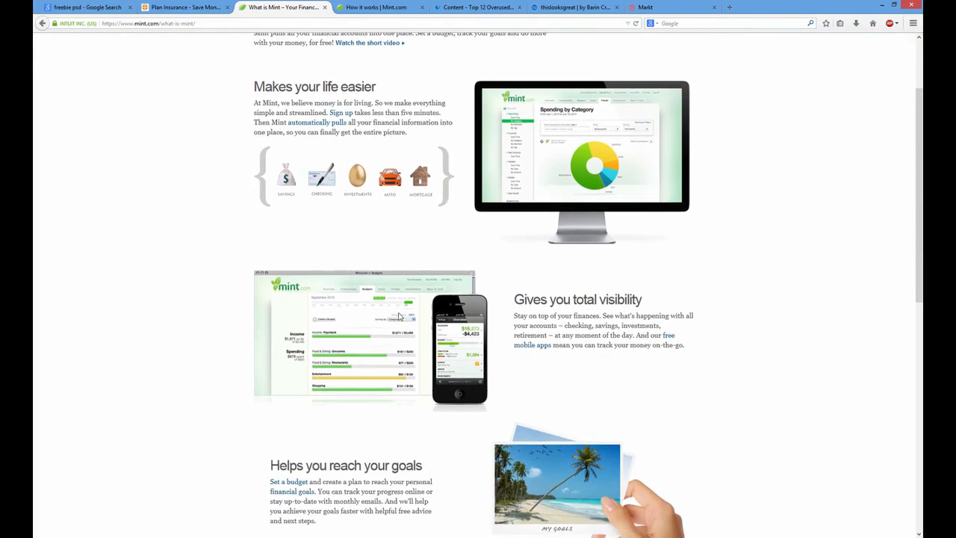
scroll(399, 316, down, 2)
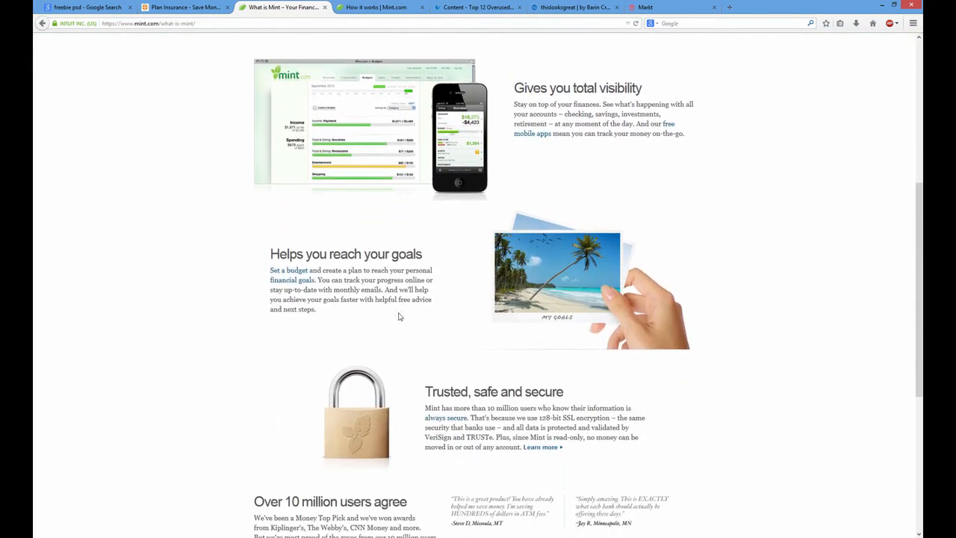
scroll(398, 317, down, 4)
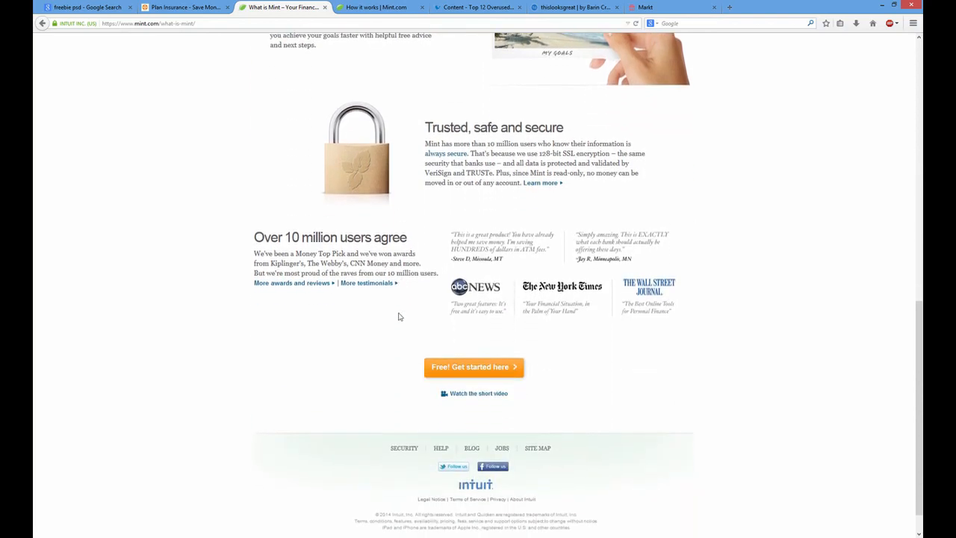
scroll(399, 317, up, 6)
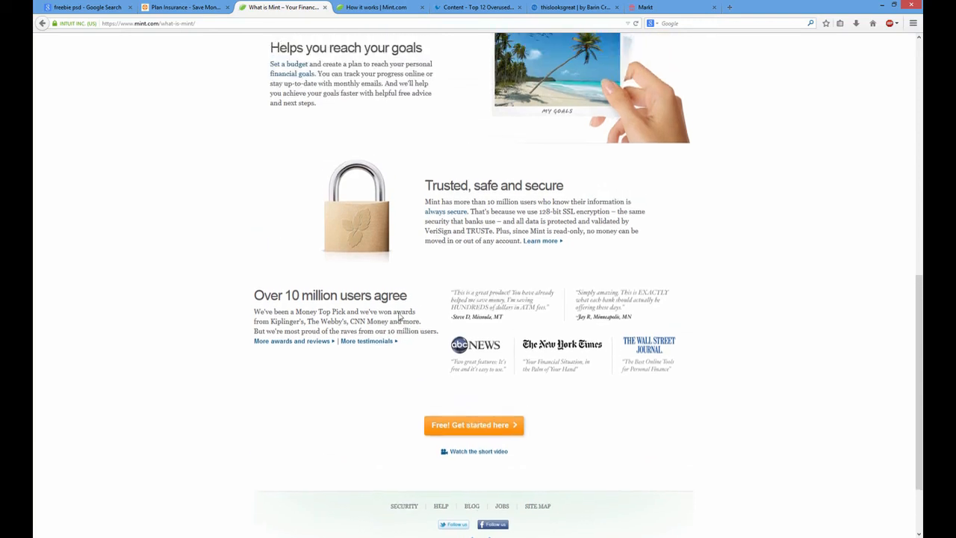
scroll(399, 317, up, 2)
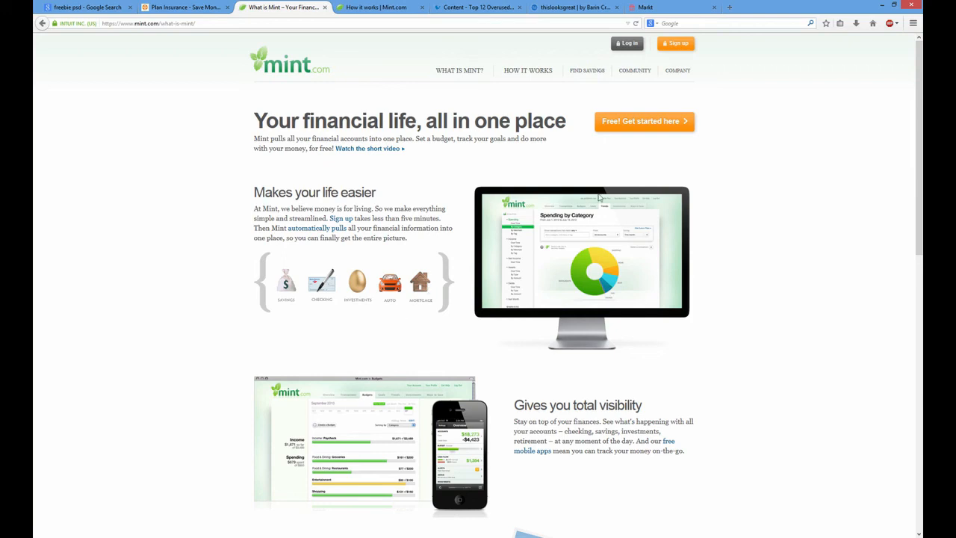
Step: Return to the Markt page and examine its dashboard header, three round feature icons and tablet photo
click(694, 14)
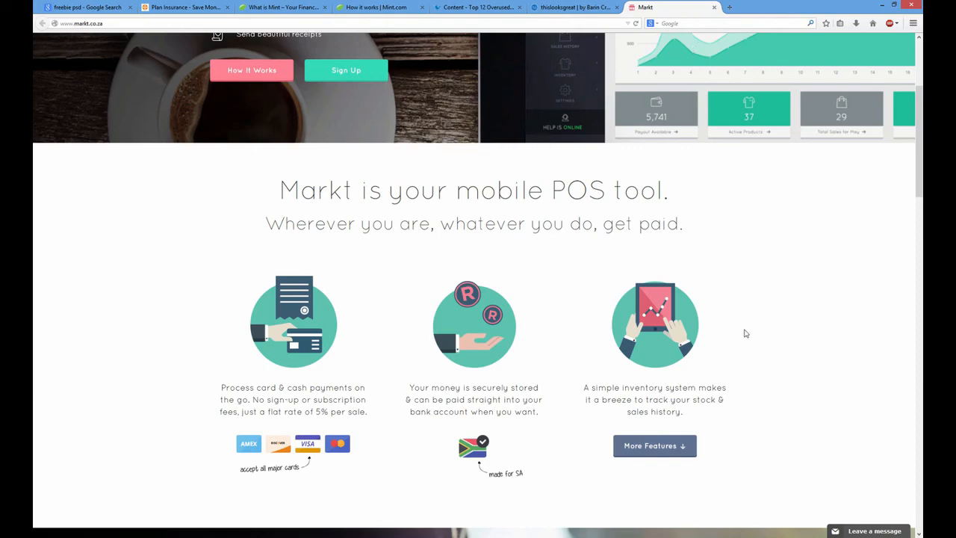
scroll(732, 360, up, 3)
scroll(732, 360, down, 2)
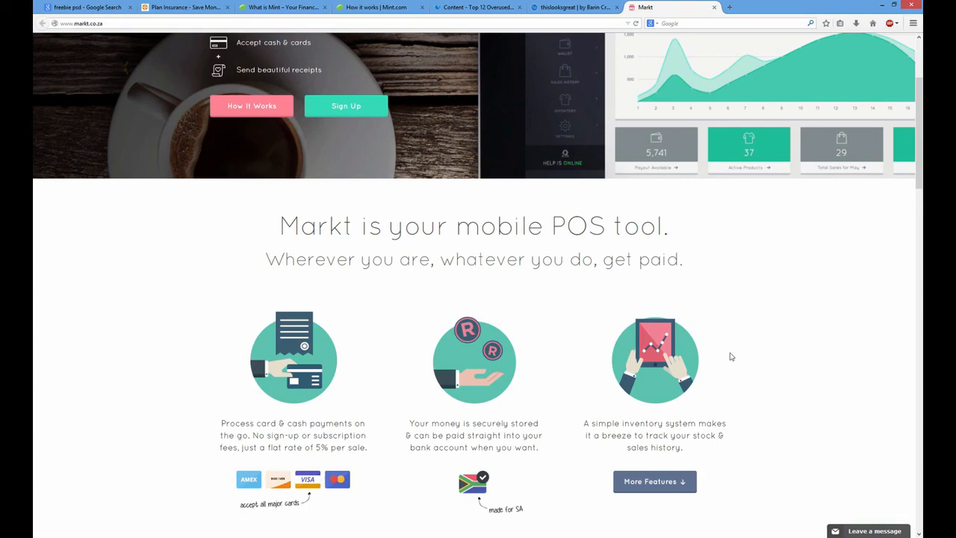
scroll(731, 357, down, 2)
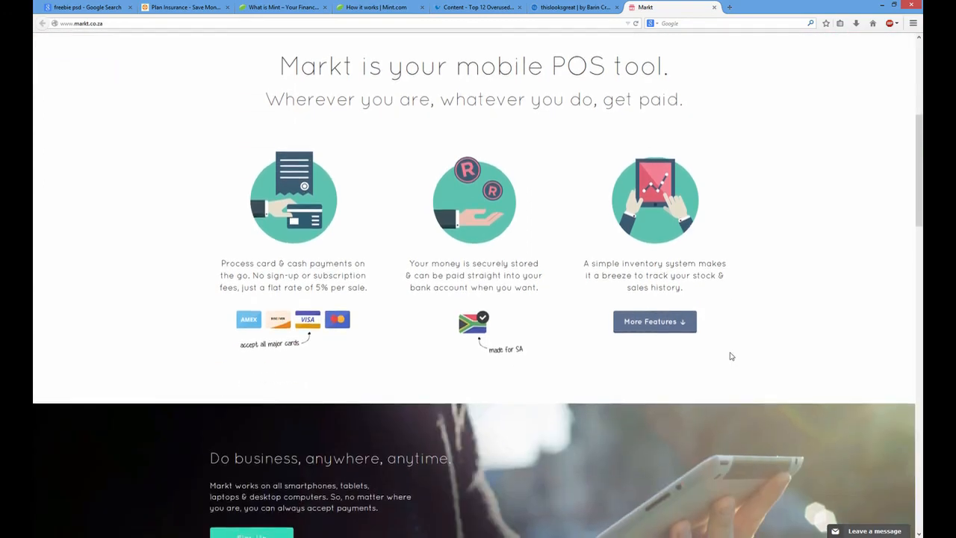
scroll(731, 357, down, 2)
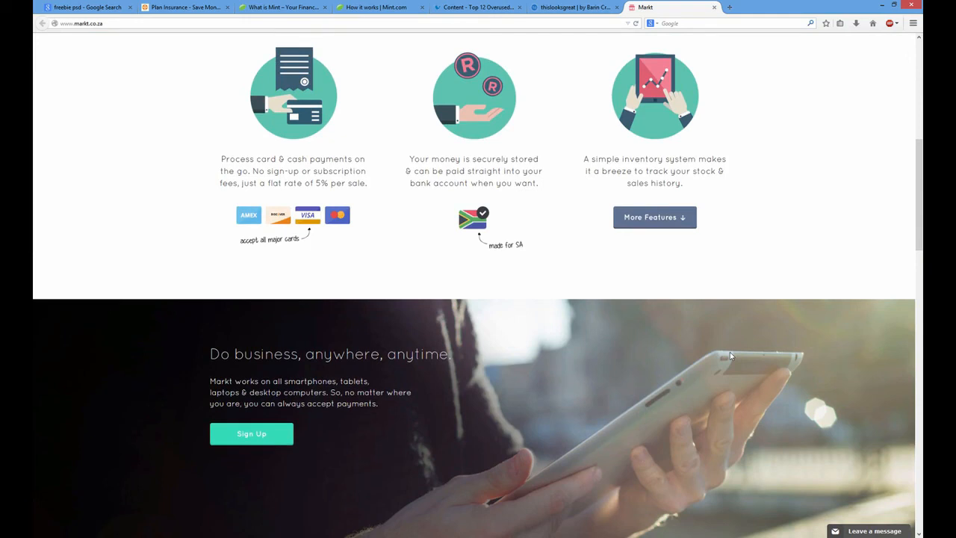
scroll(730, 355, up, 3)
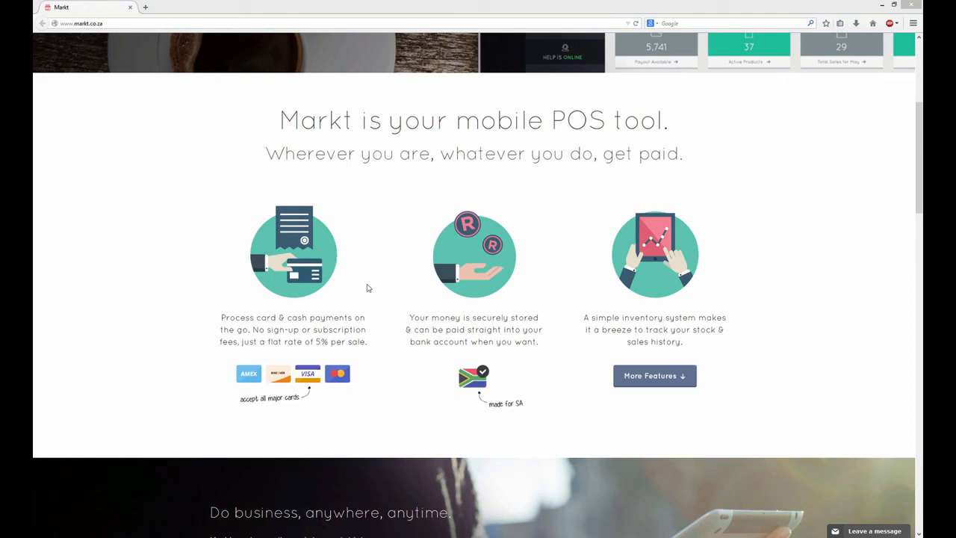
Step: Move the receipt-and-card icon in Photoshop to the left part of the canvas and check the canvas size without changing it
click(348, 265)
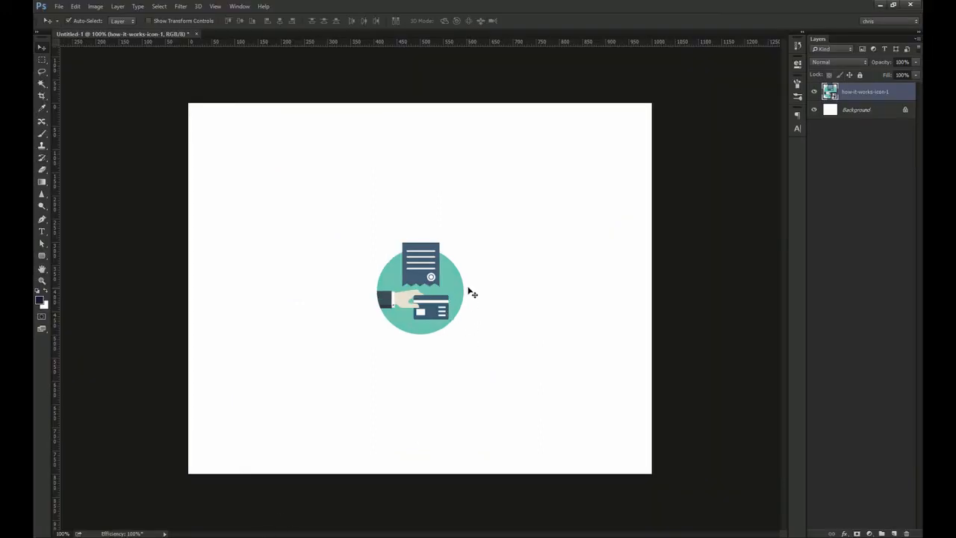
drag(419, 298, 299, 302)
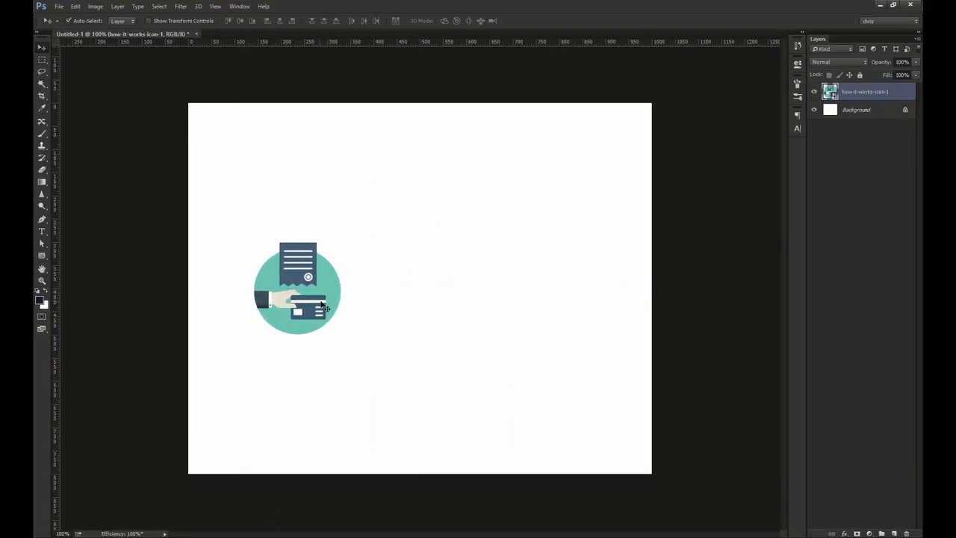
key(ctrl+alt+c)
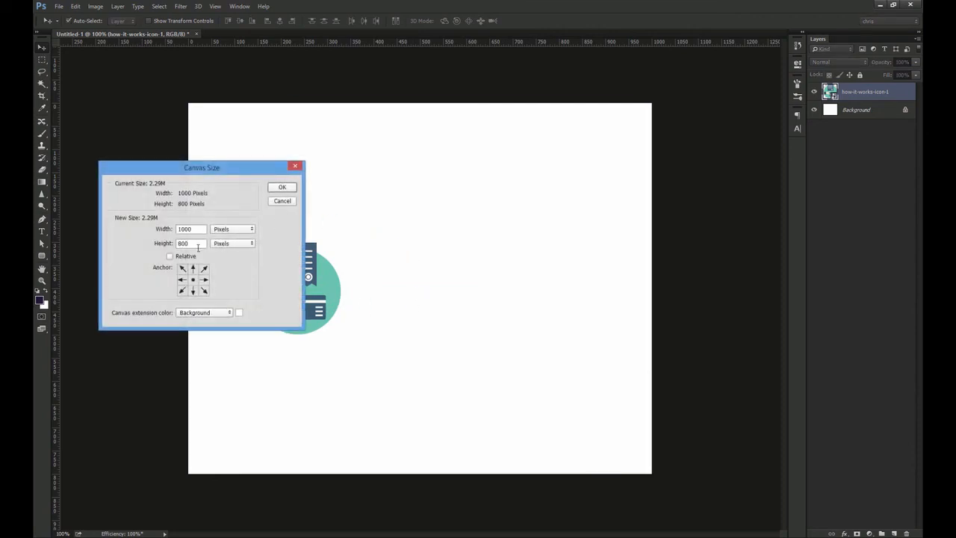
click(283, 202)
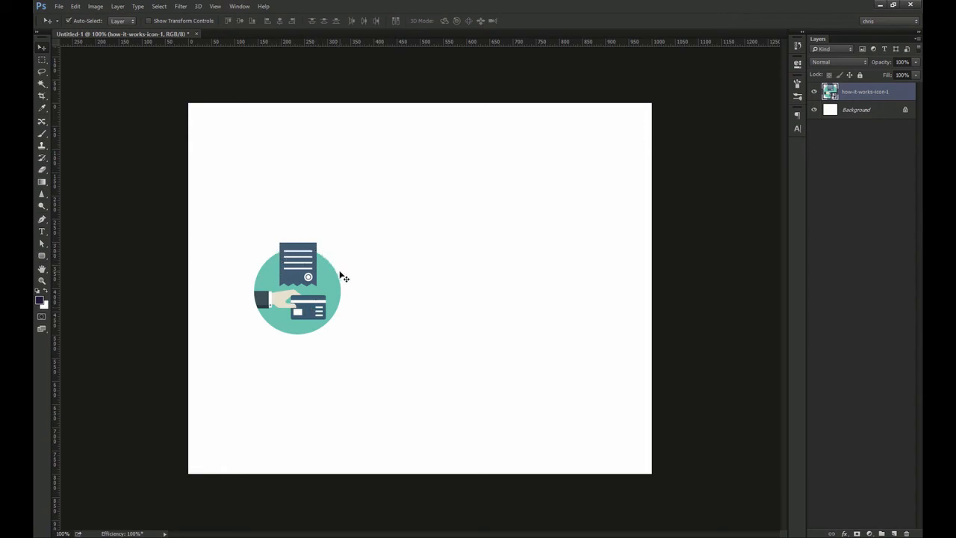
Step: Create a 185 × 185 px circle with the Ellipse tool and place it level with the receipt icon, to its right
click(42, 255)
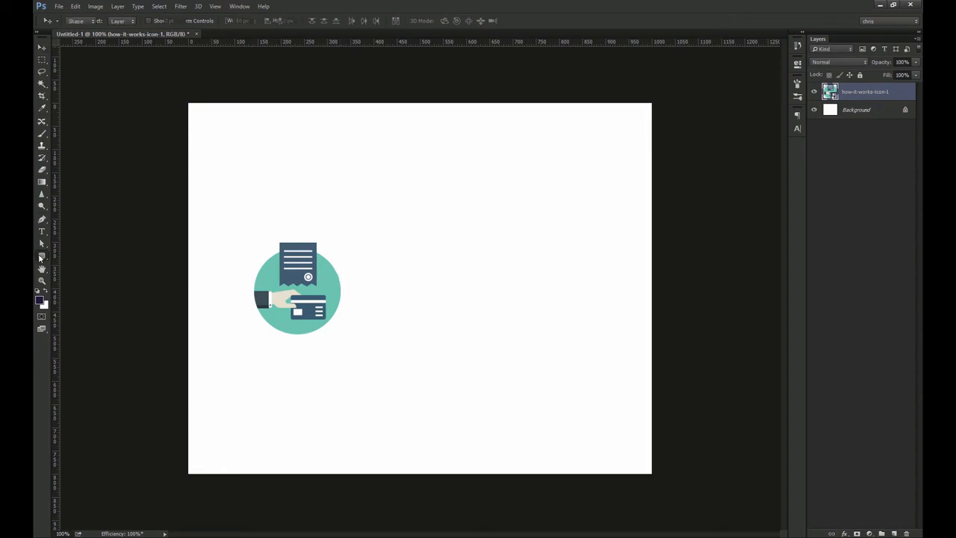
click(76, 274)
drag(399, 256, 510, 360)
key(ctrl+z)
click(429, 301)
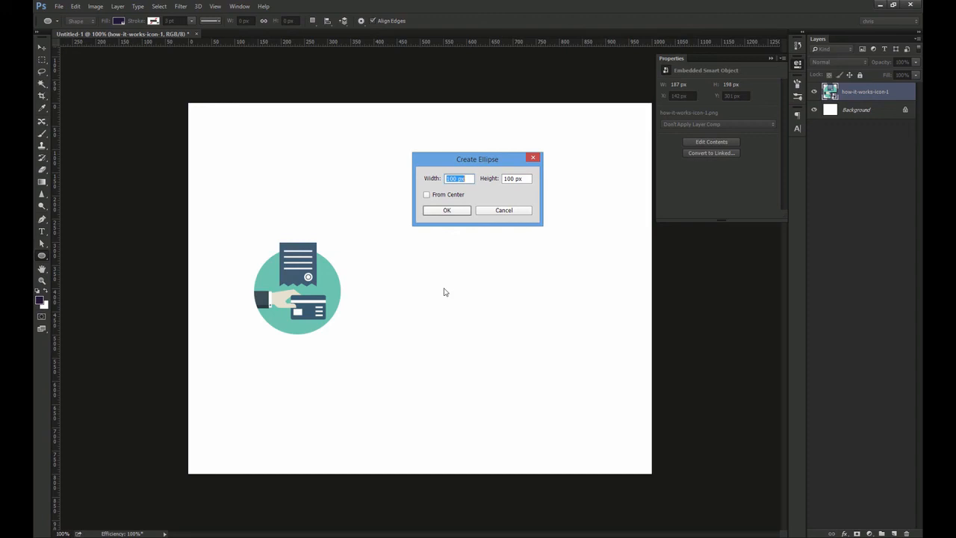
text(18)
key(Tab)
text(1)
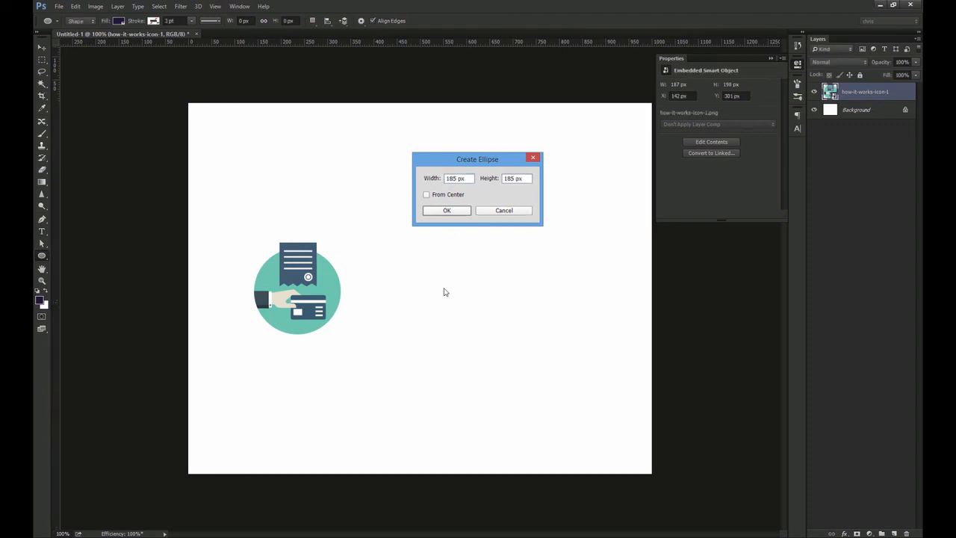
key(Return)
key(v)
drag(469, 336, 468, 282)
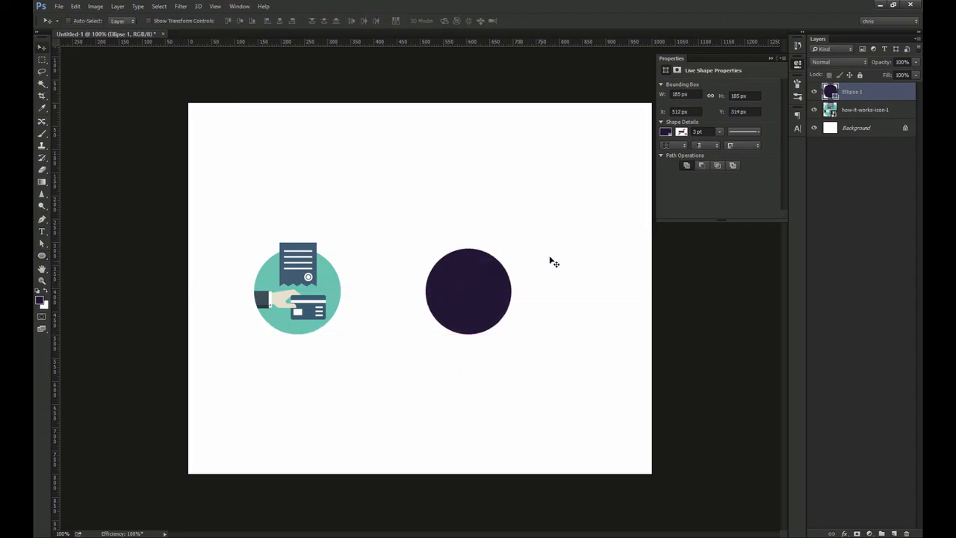
click(797, 64)
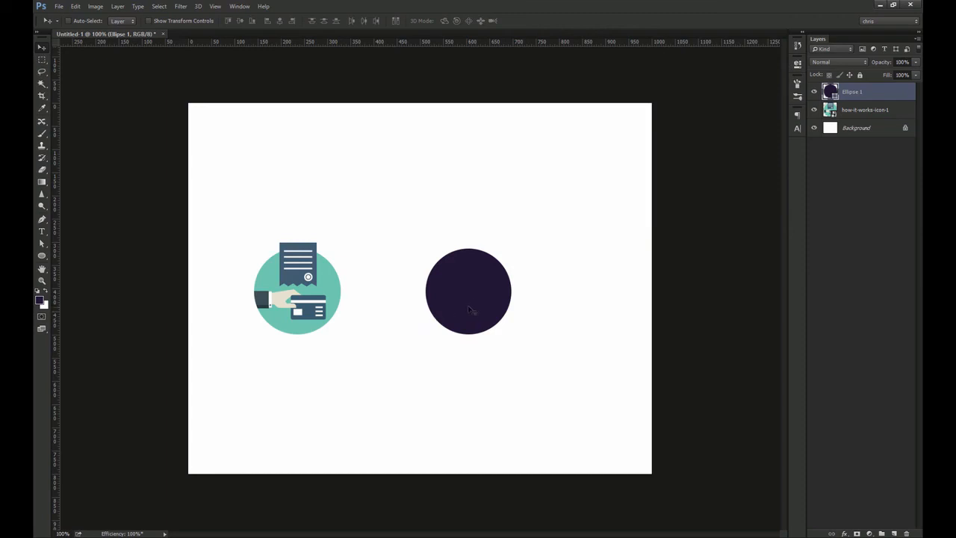
Step: Sample the icon's green as the circle's fill, shift its hue to blue, and set the color to #5b82c3
double_click(830, 91)
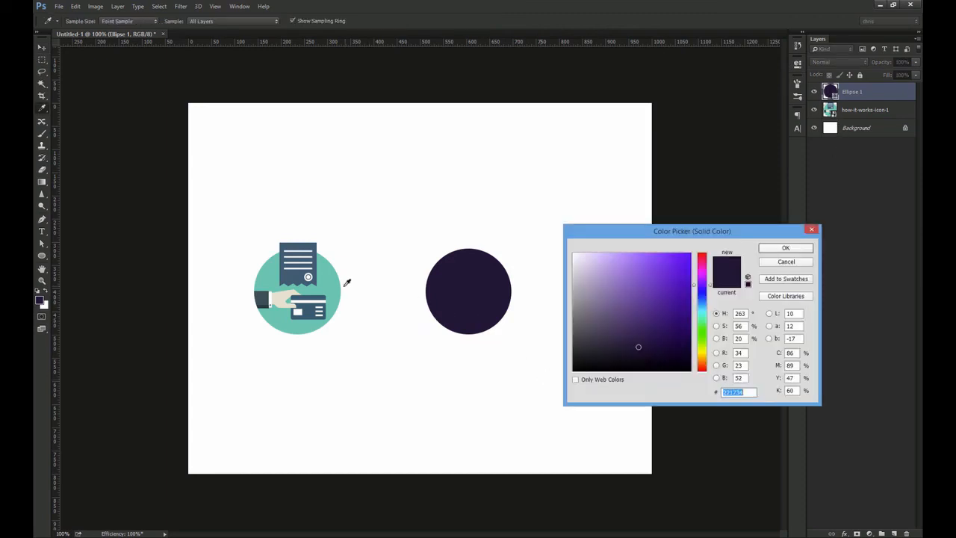
click(336, 287)
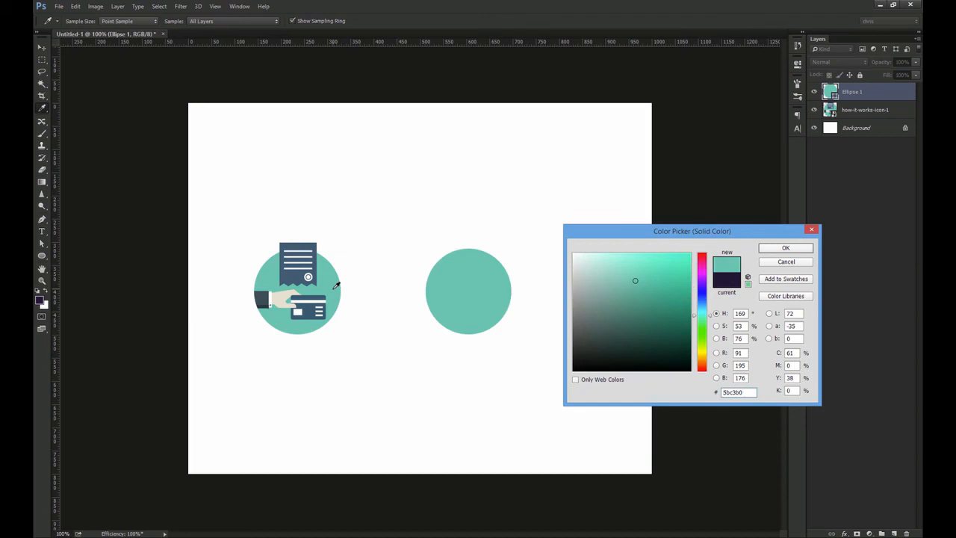
mouse_move(710, 311)
mouse_down()
mouse_move(710, 288)
mouse_move(711, 306)
mouse_up()
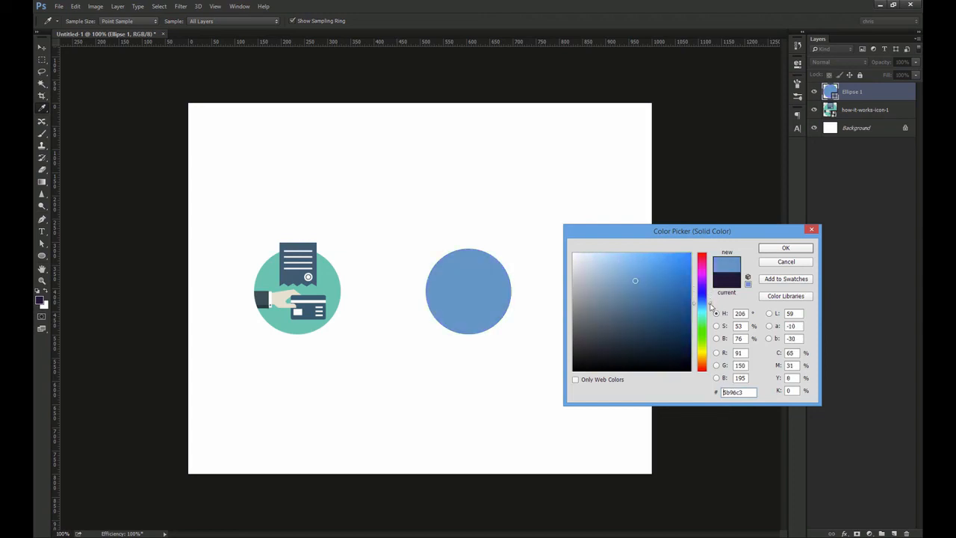
drag(746, 391, 701, 394)
text(5b82c3)
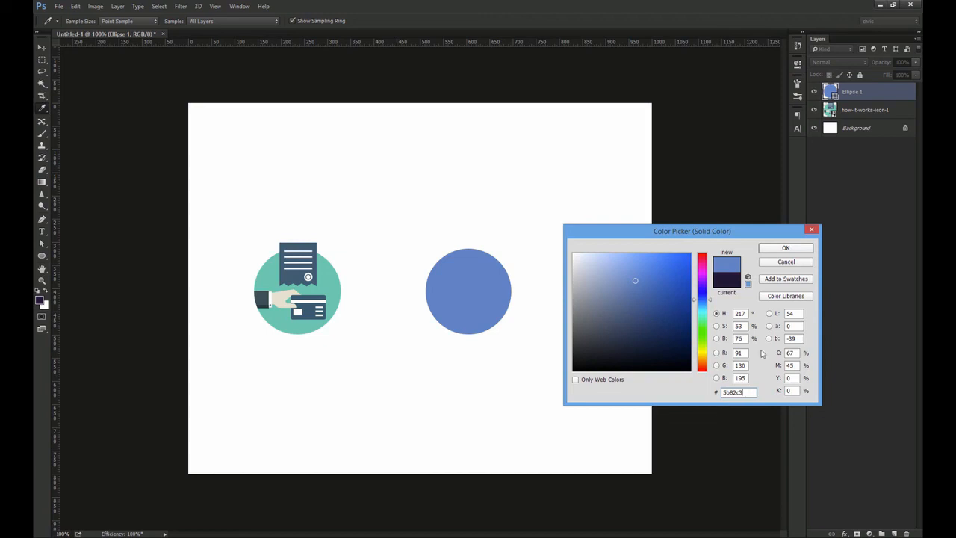
click(794, 251)
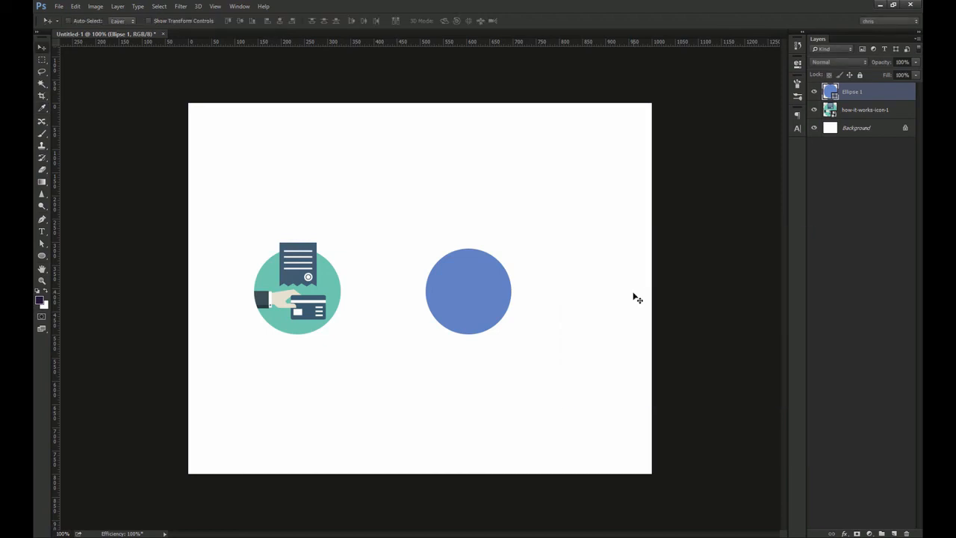
Step: Create an 80 × 95 px rectangle and place it over the top of the blue circle, slightly above its edge
click(44, 257)
right_click(42, 255)
click(82, 252)
click(428, 268)
text(80)
key(Tab)
text(95)
key(Return)
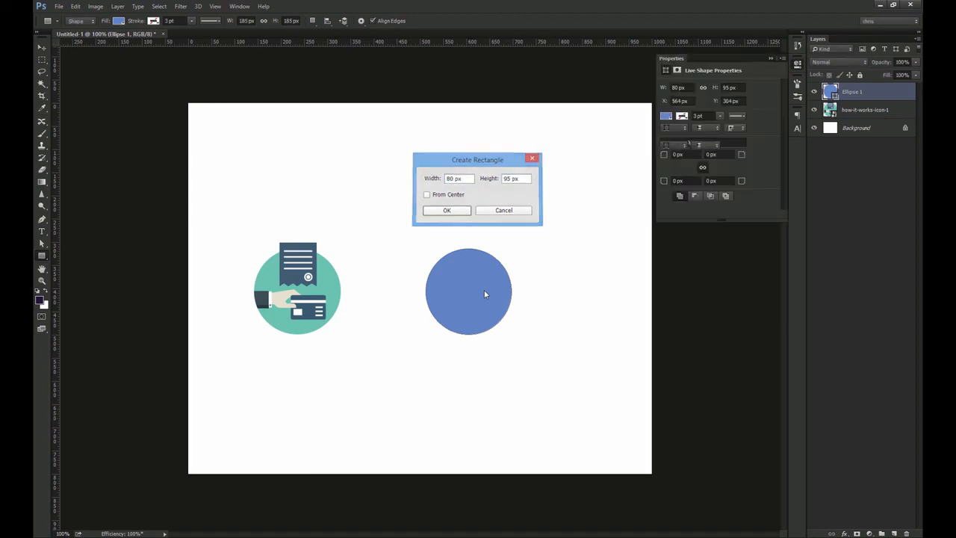
key(v)
drag(495, 281, 481, 251)
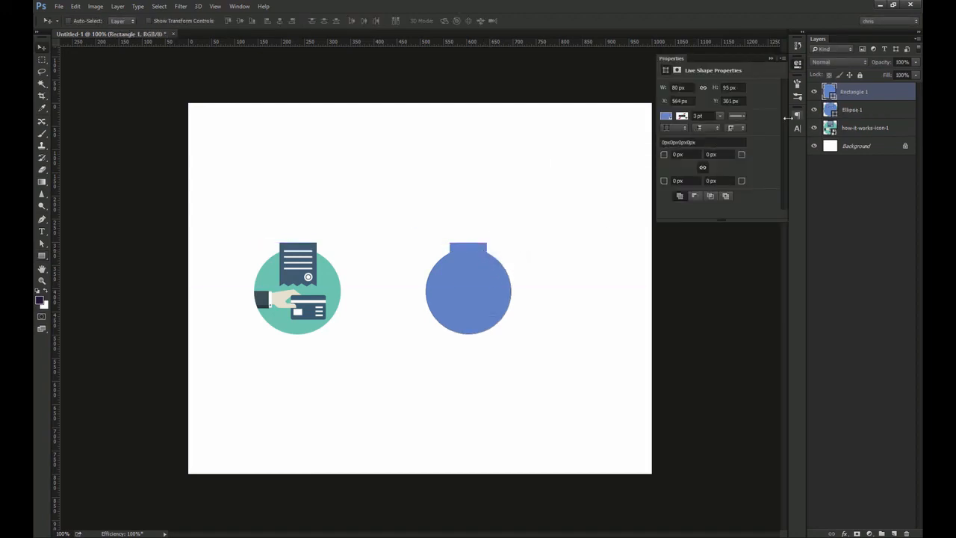
Step: Change the rectangle's fill color to white
double_click(830, 93)
drag(623, 288, 497, 196)
key(Return)
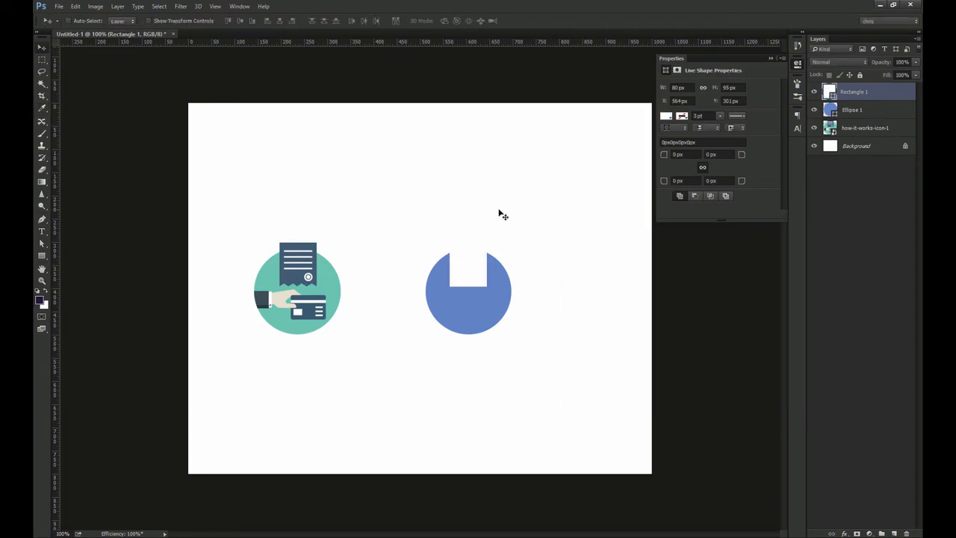
Step: Center the white rectangle horizontally on the blue circle and adjust its vertical position to Y 304 px
ctrl+shift+click(504, 293)
click(278, 20)
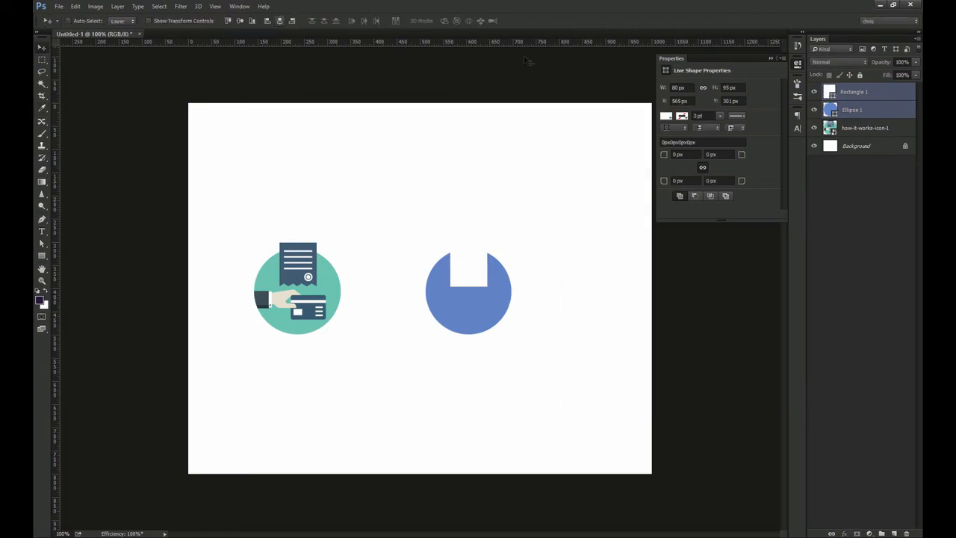
click(851, 93)
drag(521, 229, 515, 234)
key(shift+Up)
key(shift+Up)
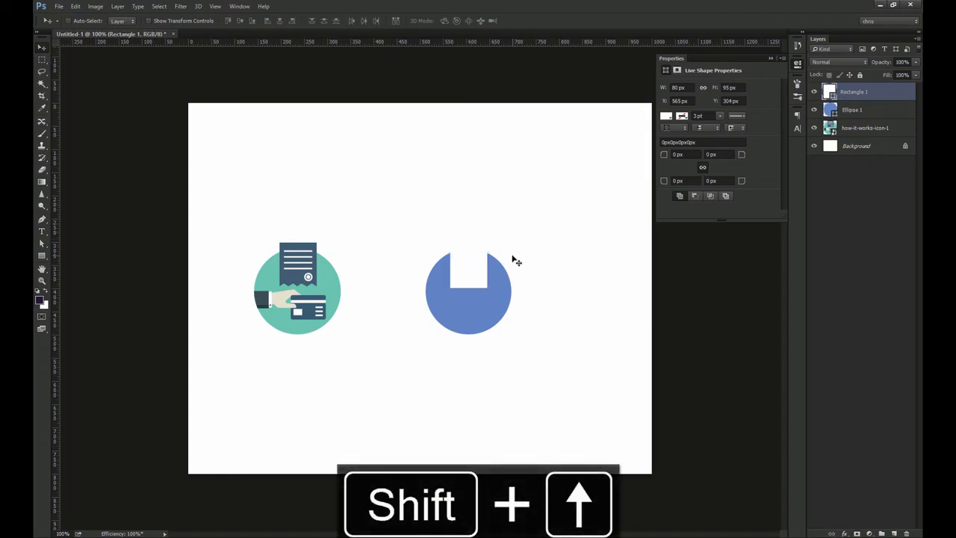
Step: Place seven vertical guides 10 px apart across the white rectangle, from X 575 to 635 px
key(z)
drag(475, 257, 453, 289)
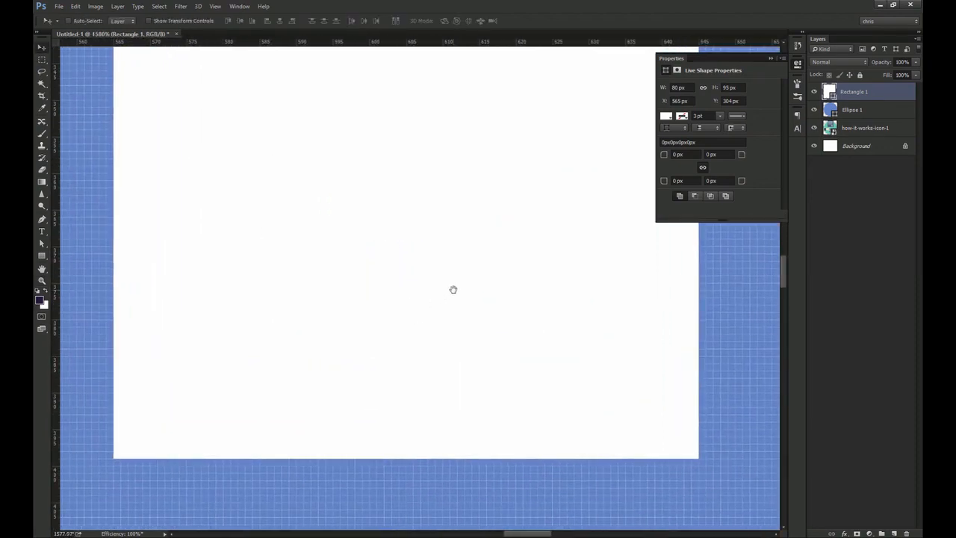
click(797, 69)
key(u)
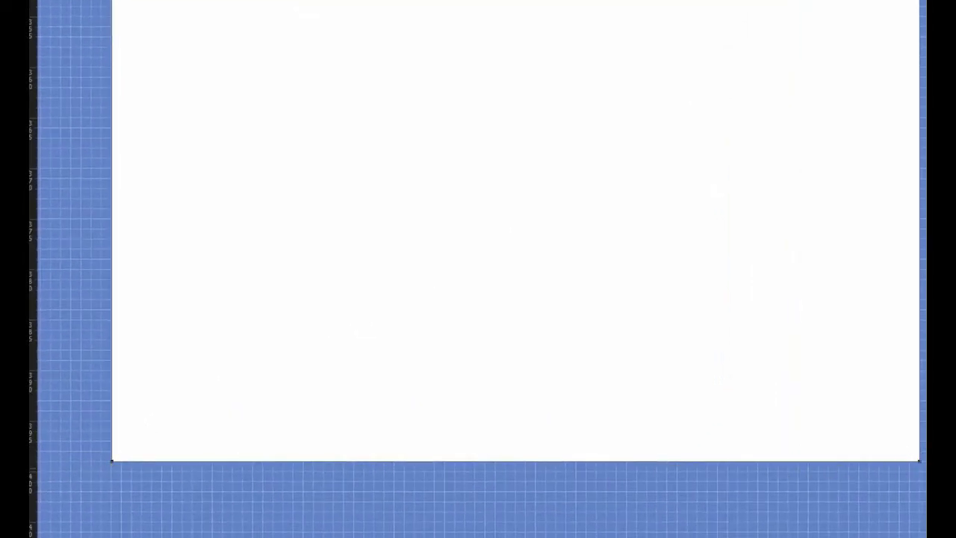
drag(33, 298, 212, 363)
drag(43, 420, 312, 433)
drag(49, 442, 818, 484)
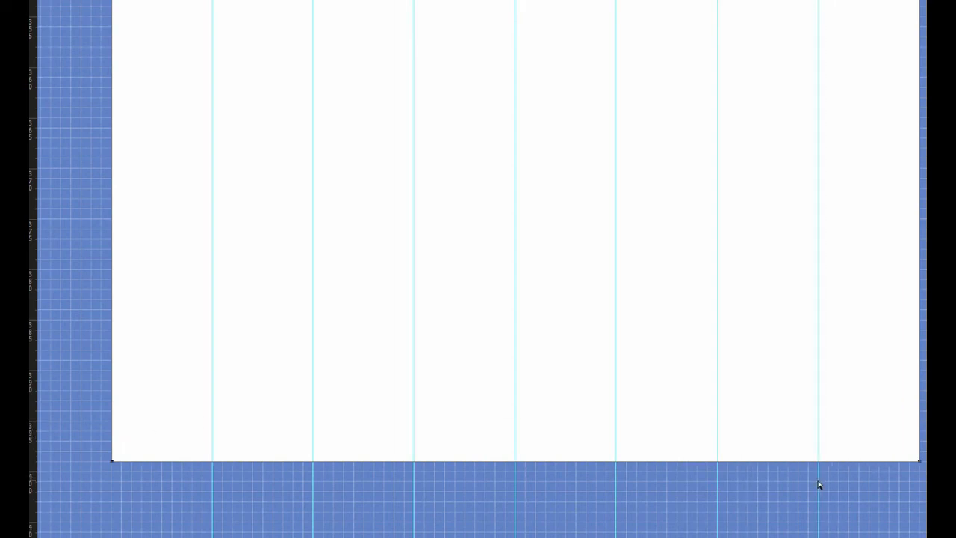
Step: Add anchor points with the Pen tool where the guides at 575, 585 and 595 px cross the rectangle's bottom edge, converting them to corner points
scroll(819, 484, down, 3)
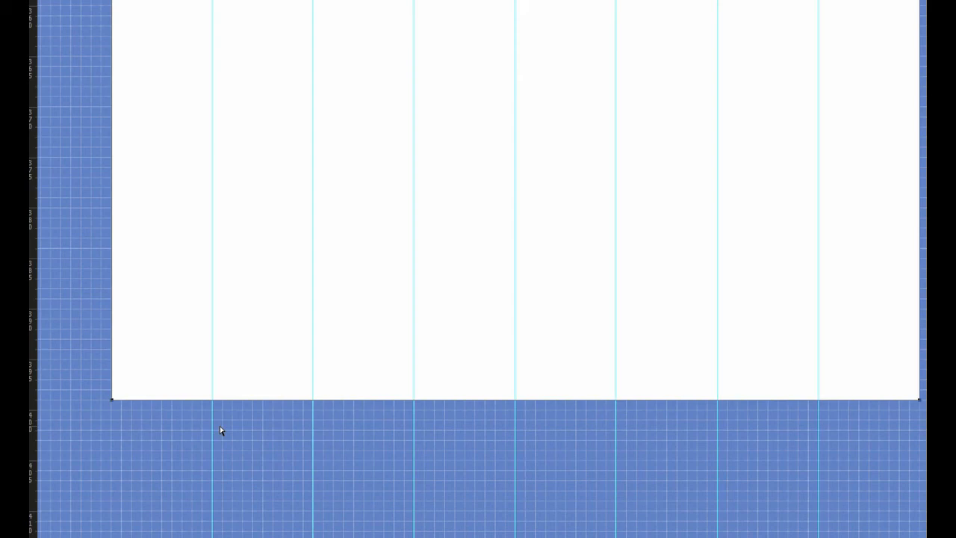
key(p)
drag(159, 403, 508, 405)
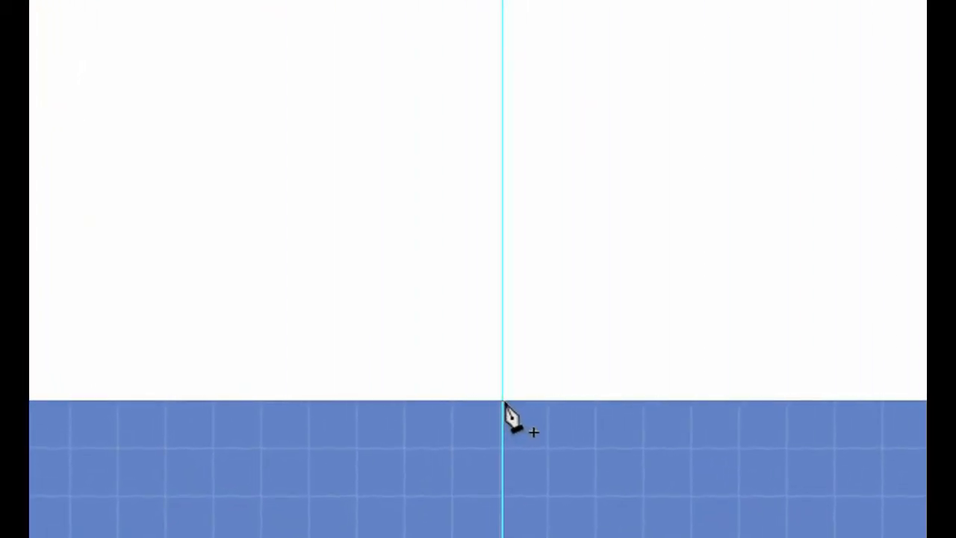
click(502, 401)
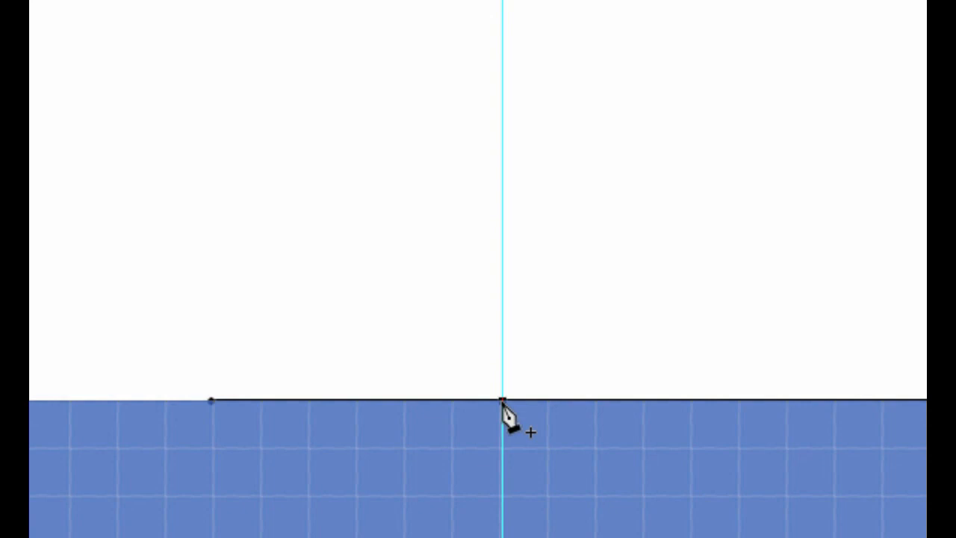
alt+click(503, 401)
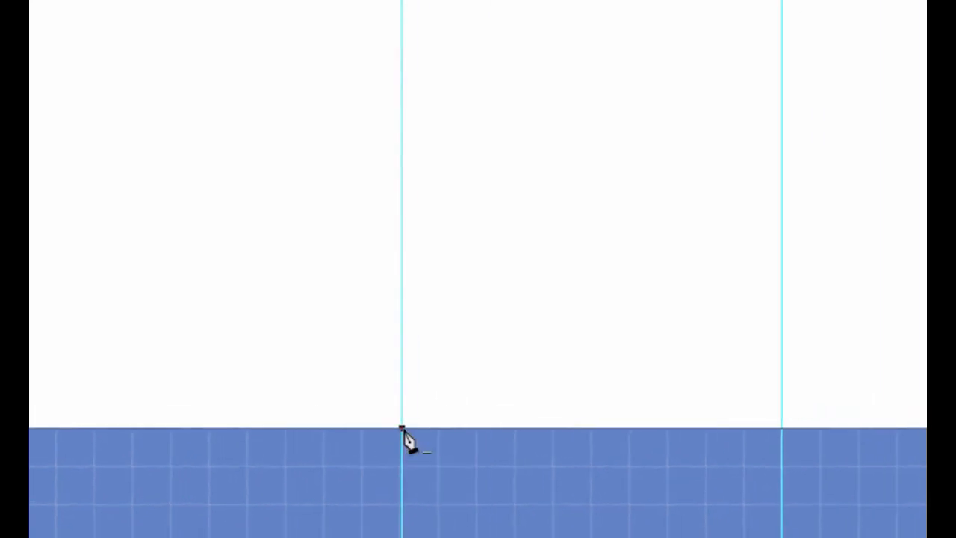
click(390, 483)
alt+click(391, 484)
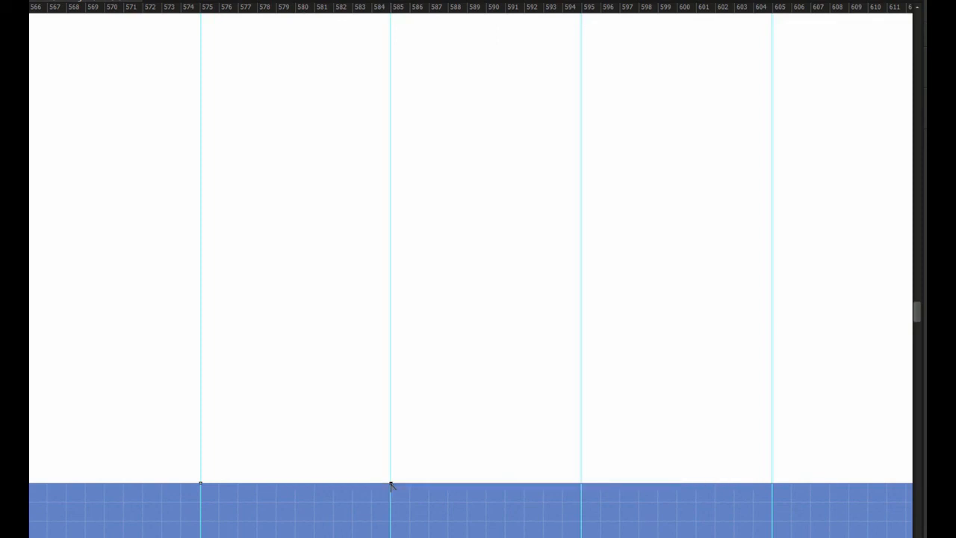
click(582, 485)
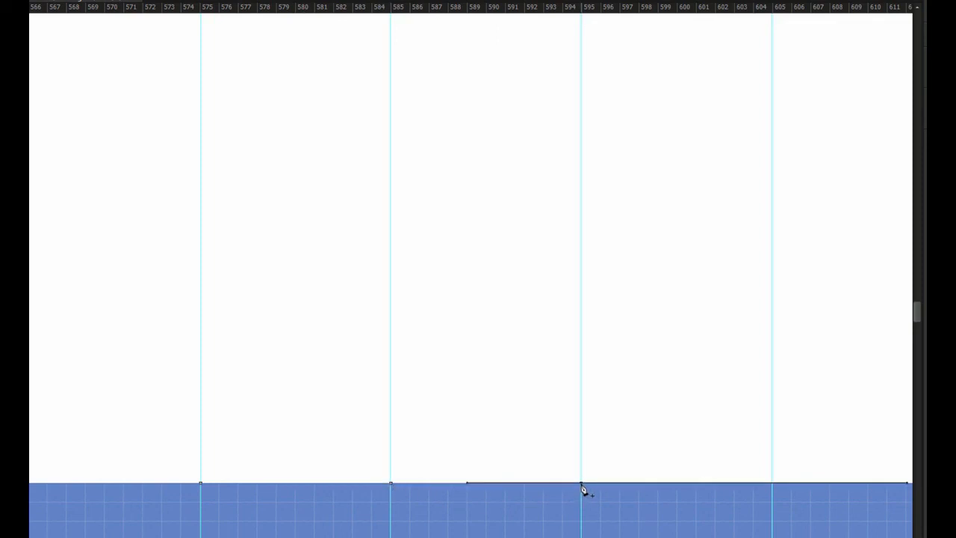
alt+click(581, 484)
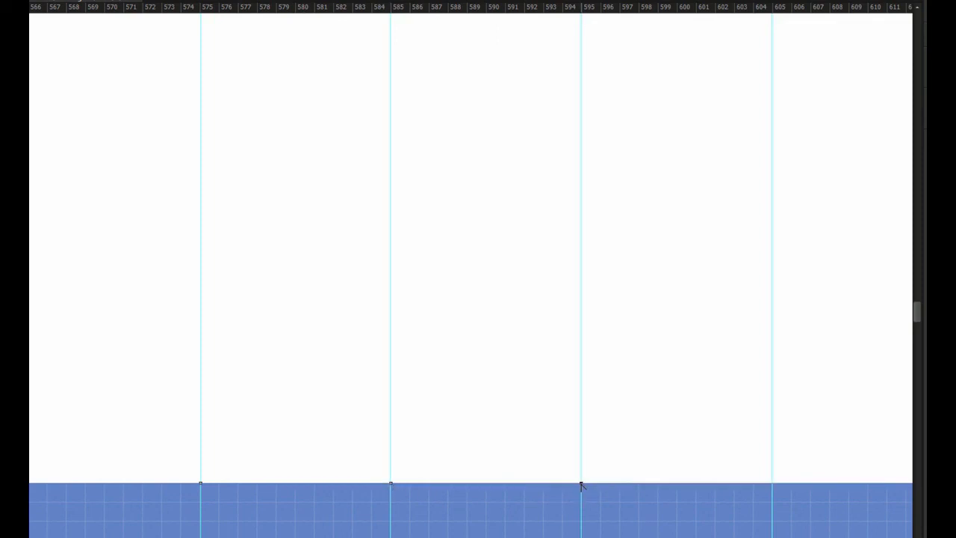
Step: Add corner anchor points on the rectangle's bottom edge at the remaining guides, 605, 615, 625 and 635 px
drag(650, 489, 315, 447)
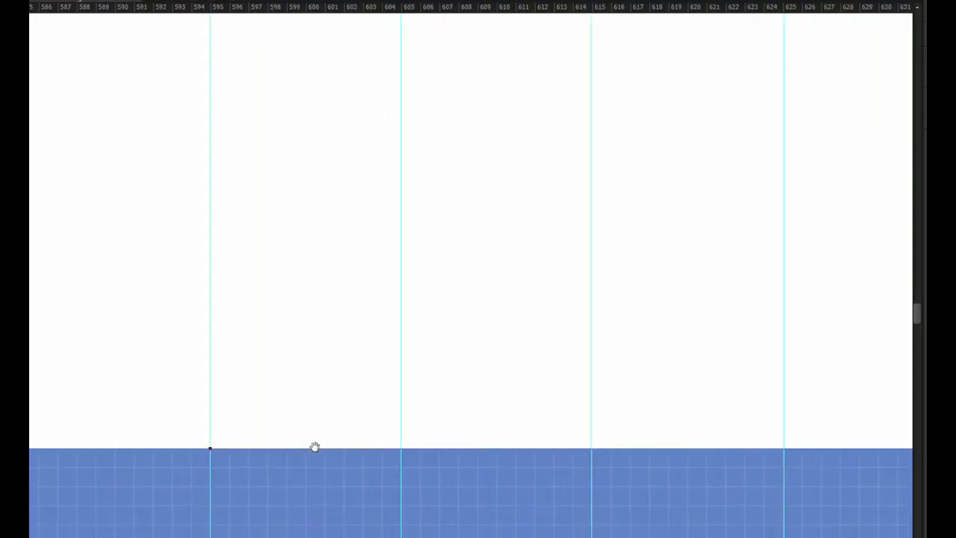
click(401, 450)
alt+click(402, 450)
click(593, 451)
alt+click(593, 450)
drag(732, 458, 228, 429)
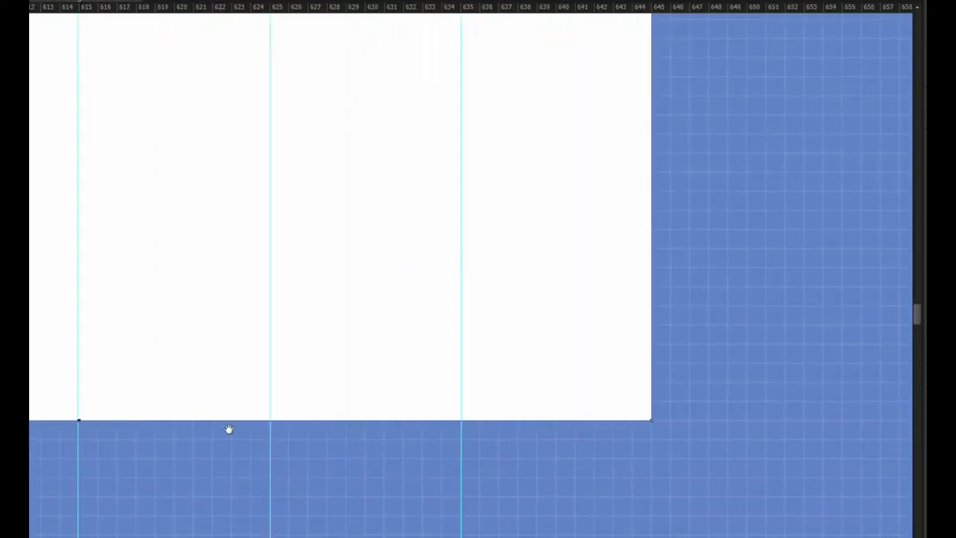
click(271, 421)
alt+click(270, 422)
click(462, 421)
Step: Raise the rectangle's bottom-edge anchor points at X 575, 595, 615 and 635 px by 10 px each to form a zigzag edge
key(ctrl+1)
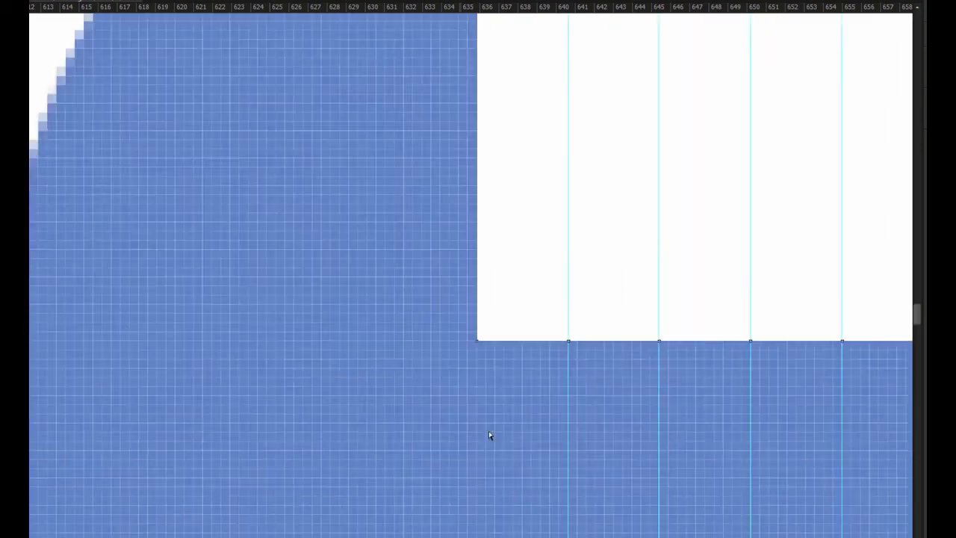
drag(532, 324, 621, 427)
drag(346, 300, 358, 333)
drag(250, 309, 275, 371)
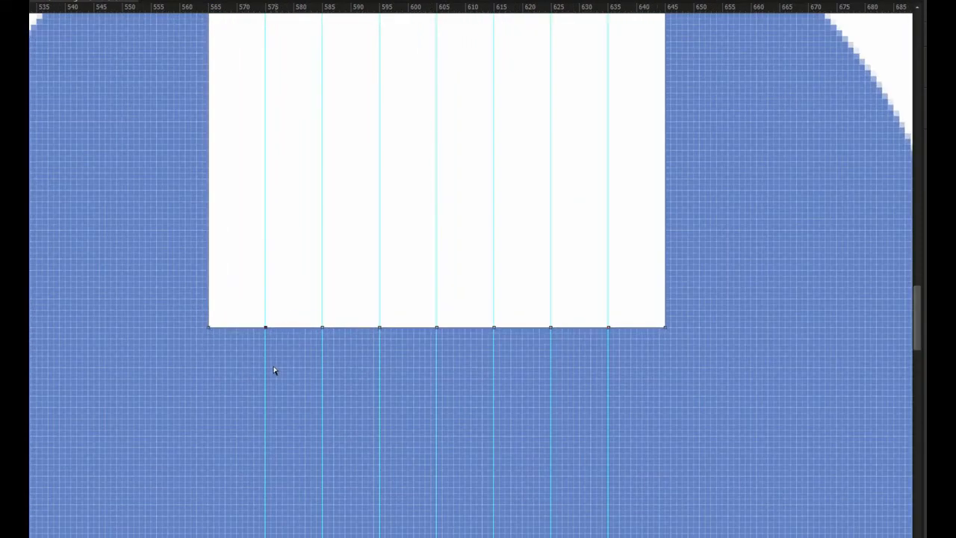
key(shift+Up)
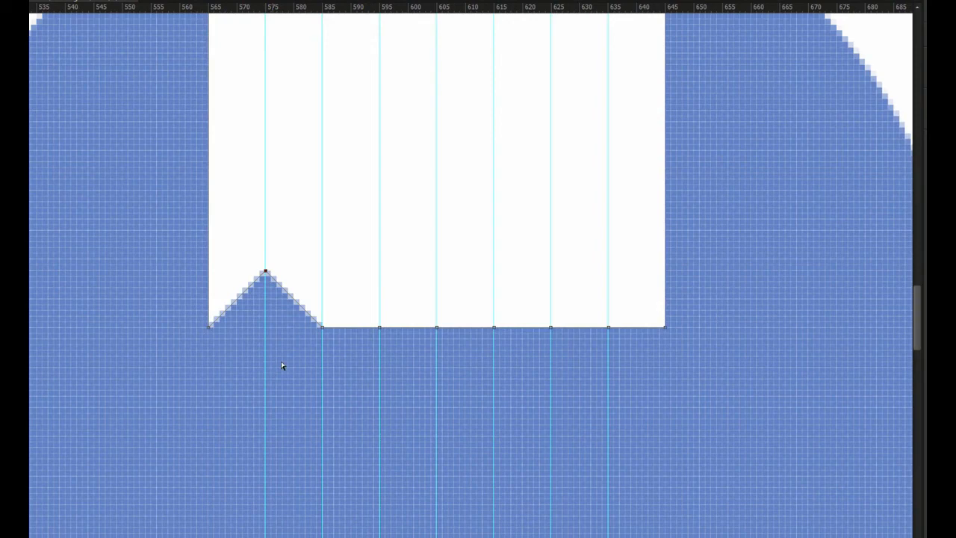
drag(365, 318, 390, 354)
key(shift+Up)
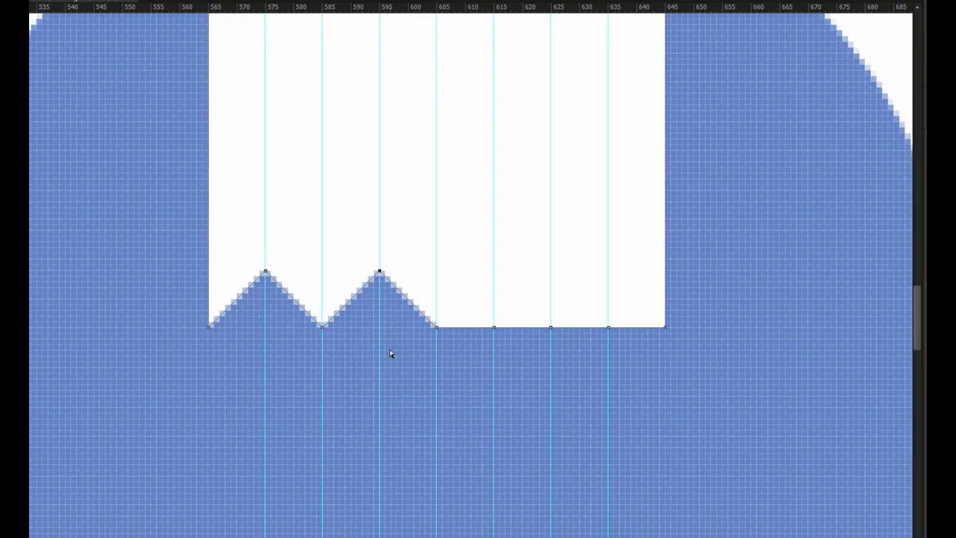
drag(473, 317, 516, 353)
key(shift+Up)
drag(581, 309, 611, 354)
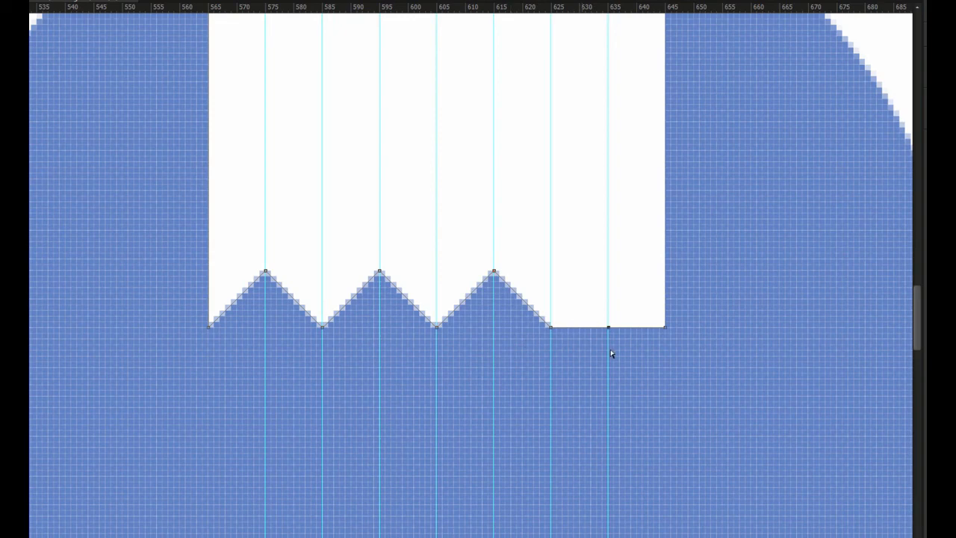
key(shift+Up)
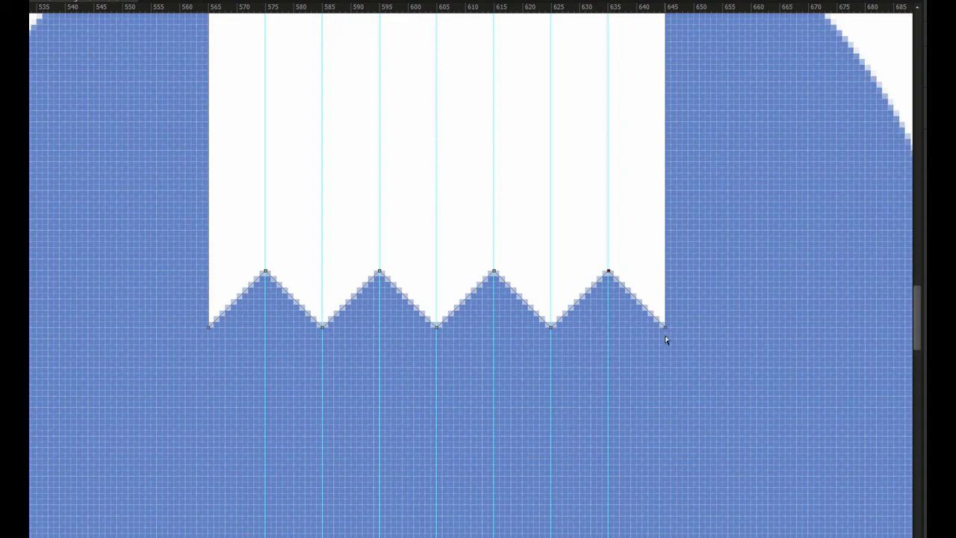
Step: Hide the guides and create a 60 × 4 px white rectangle for the receipt's text line
key(ctrl+0)
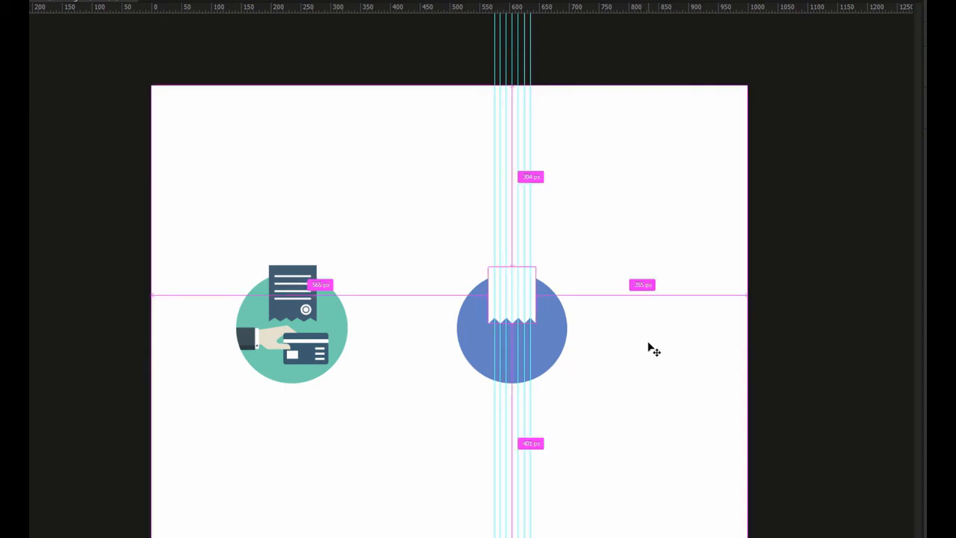
key(ctrl+semicolon)
key(z)
drag(554, 284, 631, 350)
click(31, 264)
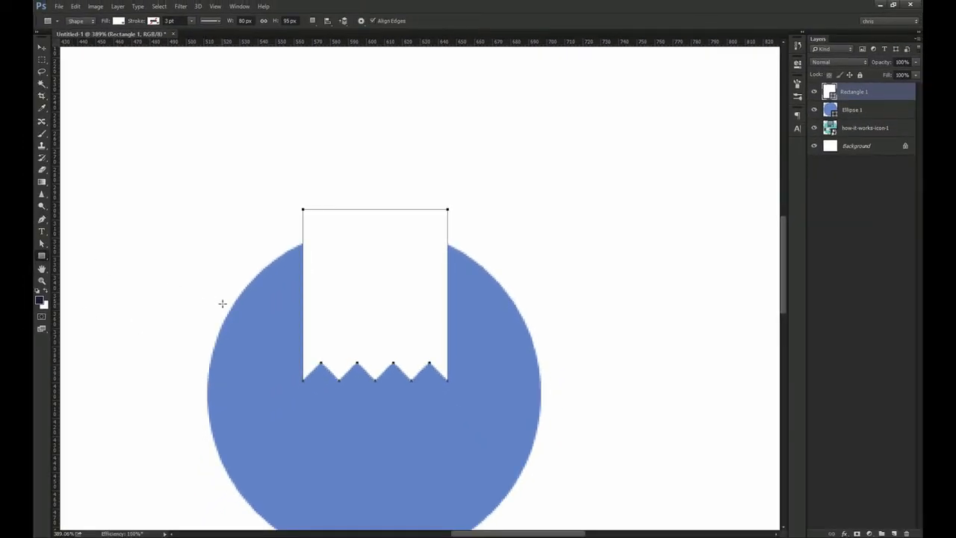
click(217, 312)
key(Tab)
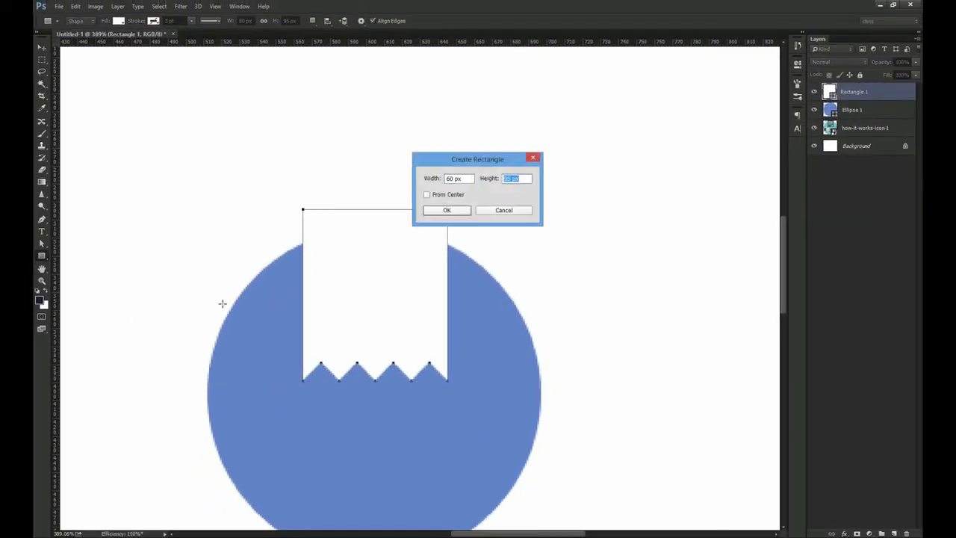
text(4)
key(Return)
key(v)
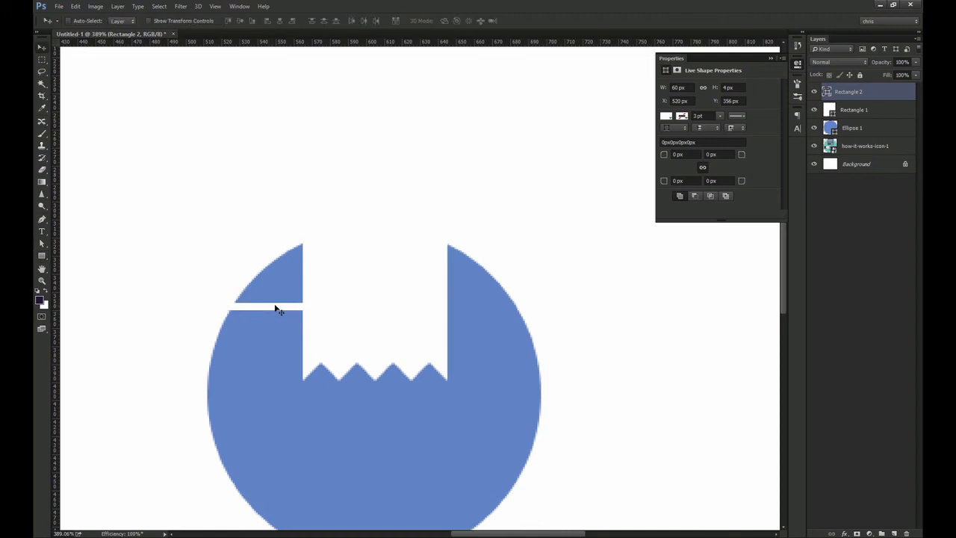
Step: Recolor the zigzag-edged rectangle to dark blue #20488b
click(388, 265)
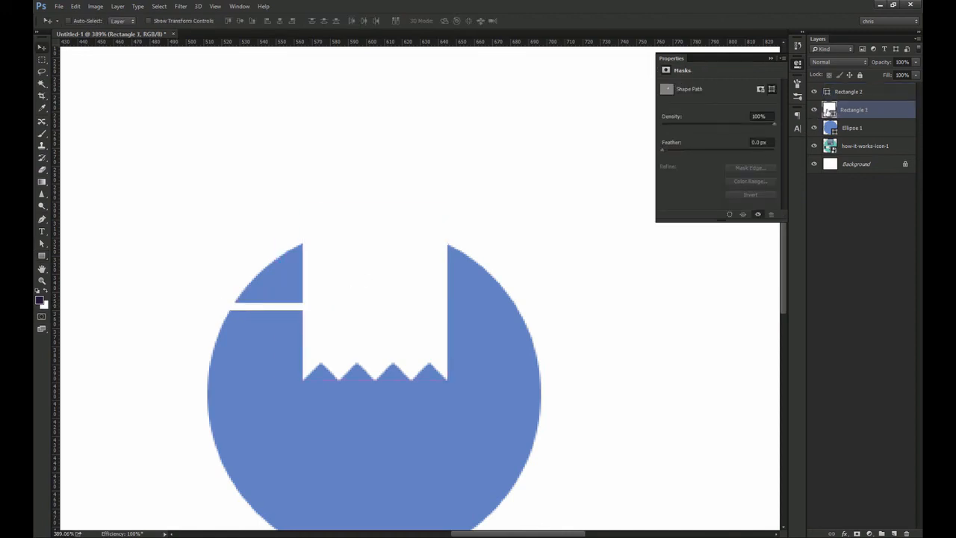
double_click(829, 110)
click(526, 389)
click(662, 306)
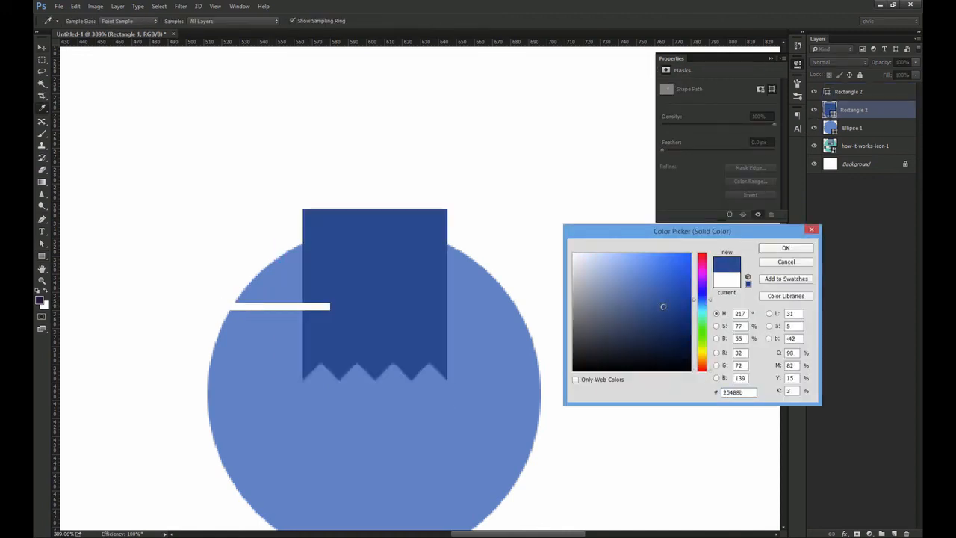
click(786, 247)
Step: Move the white line onto the upper part of the dark blue receipt, at X 575 px and Y 314 px
click(846, 97)
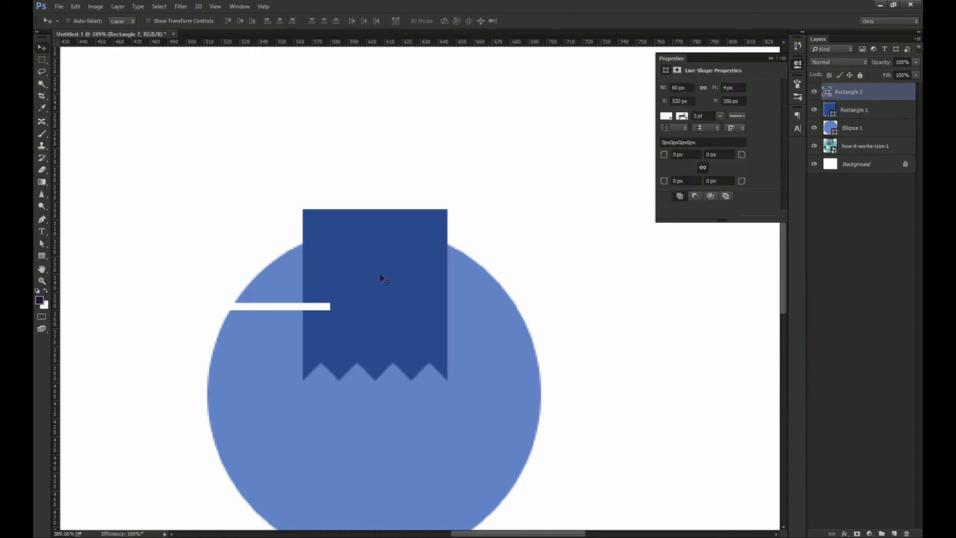
drag(328, 276, 433, 256)
key(shift+Down)
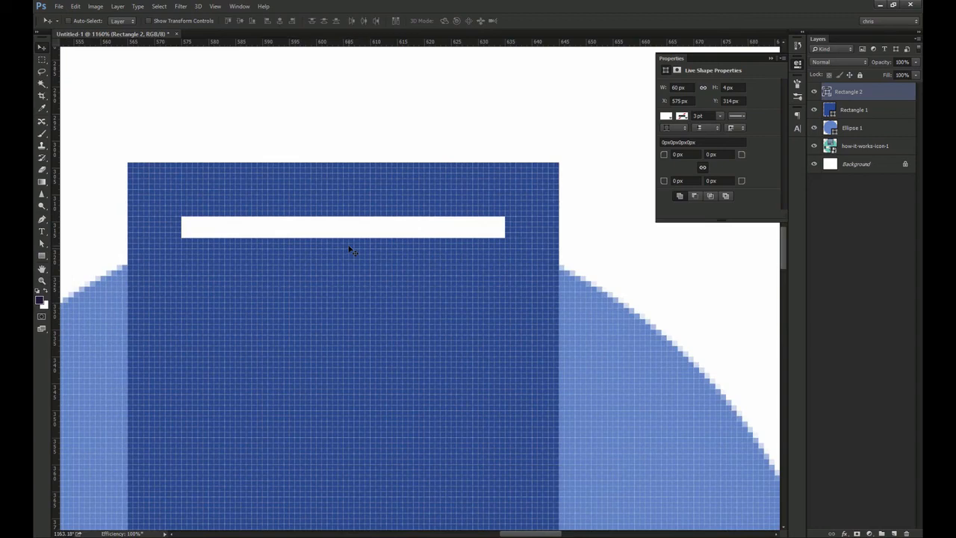
Step: Duplicate the white line three times downward at 8 px intervals to make four receipt lines
drag(350, 239, 394, 360)
click(798, 65)
drag(605, 254, 553, 312)
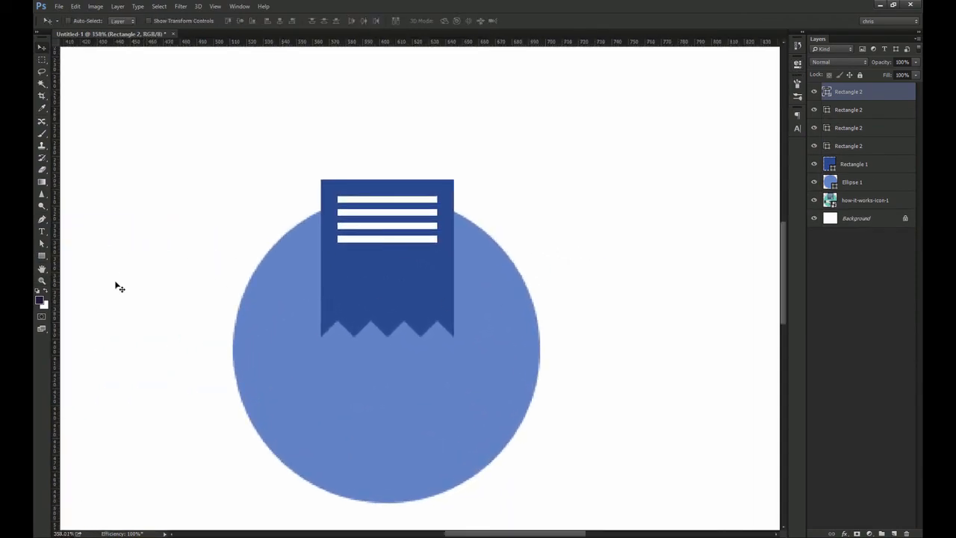
Step: Create a 10 × 10 px white circle with the Ellipse tool and place it below the lines at X 582, Y 366 px
drag(42, 258, 74, 271)
scroll(366, 299, up, 3)
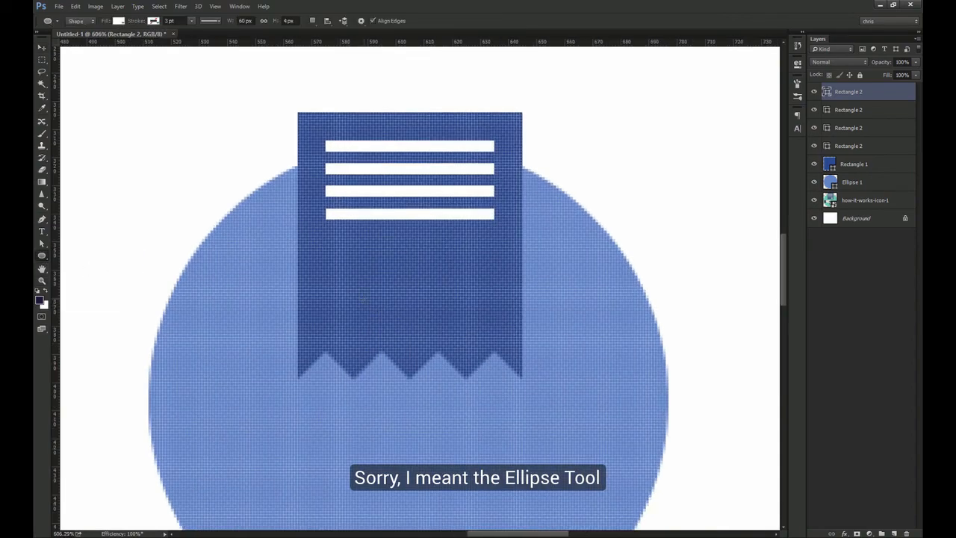
click(365, 300)
text(10)
key(Tab)
text(10)
key(Return)
key(v)
drag(370, 307, 360, 300)
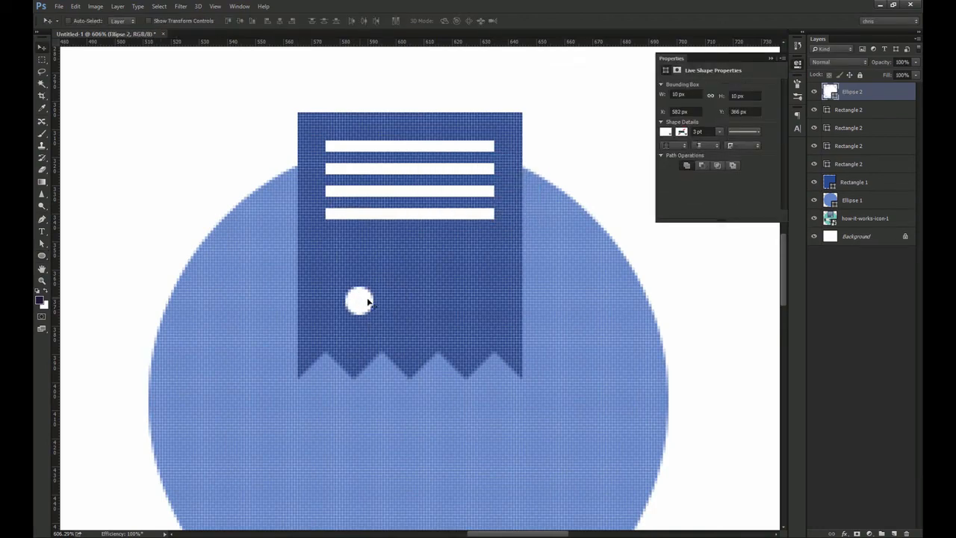
Step: Make a 16 × 16 px copy of the white circle and place its layer beneath the original circle
key(ctrl+j)
key(ctrl+t)
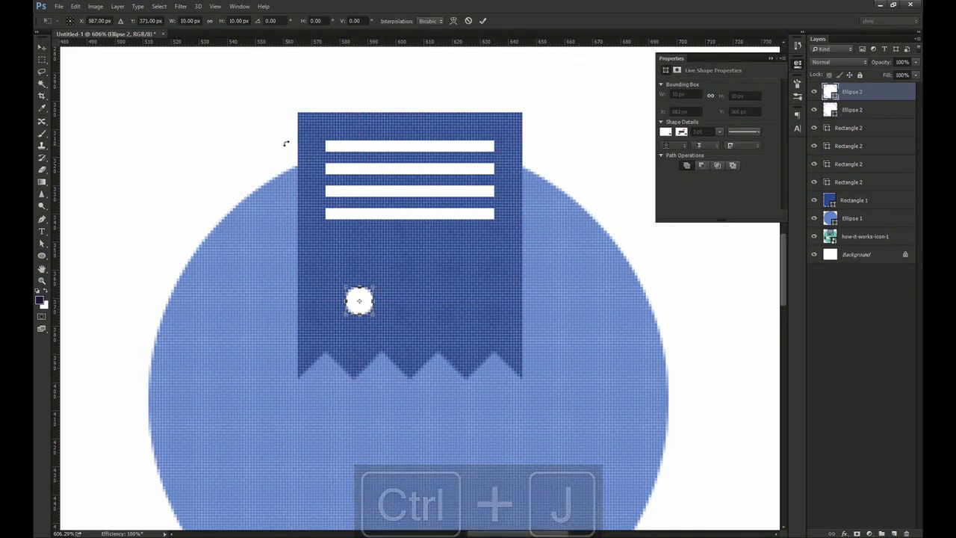
click(187, 20)
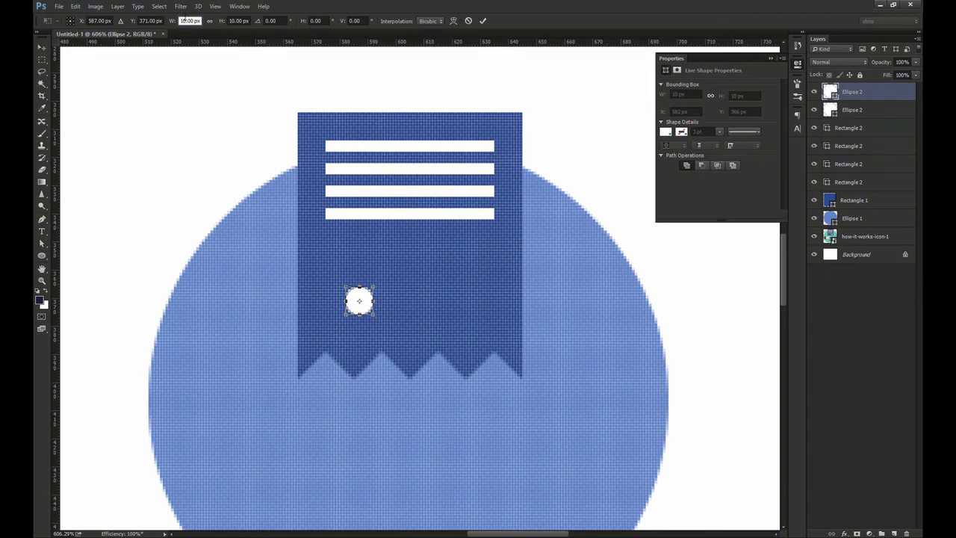
double_click(184, 21)
text(16)
key(Tab)
text(16)
key(Return)
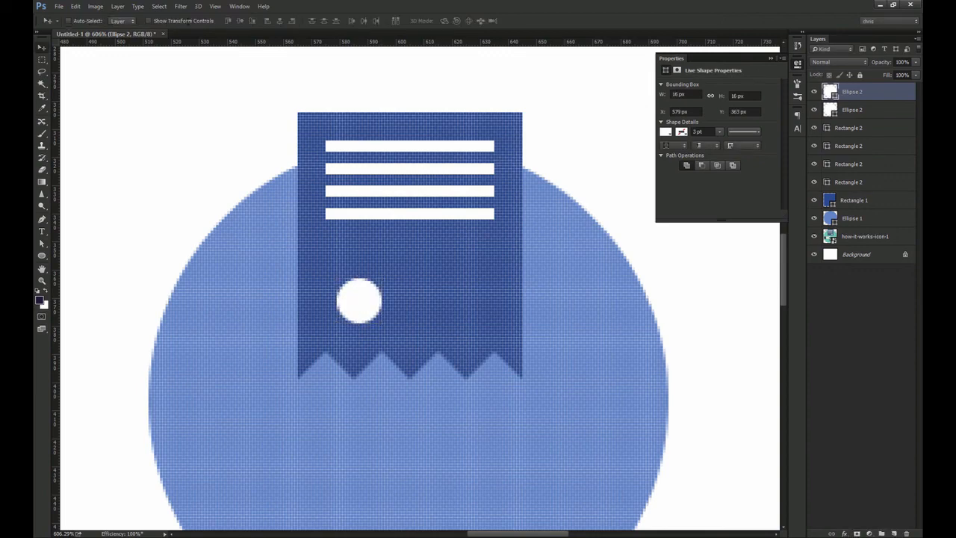
drag(861, 96, 861, 118)
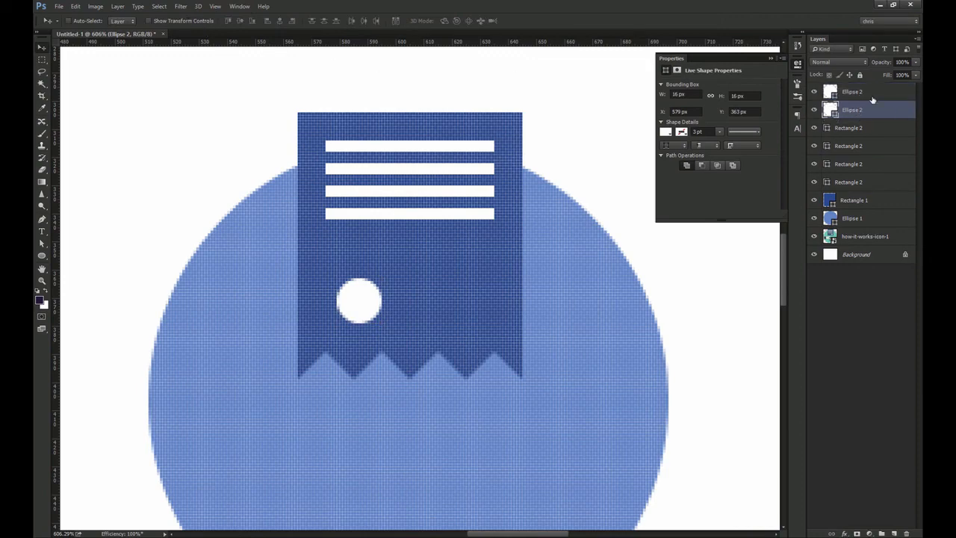
Step: Set the 16 px circle's fill to 0% and add a 3 px white outside stroke to it
drag(886, 78, 751, 67)
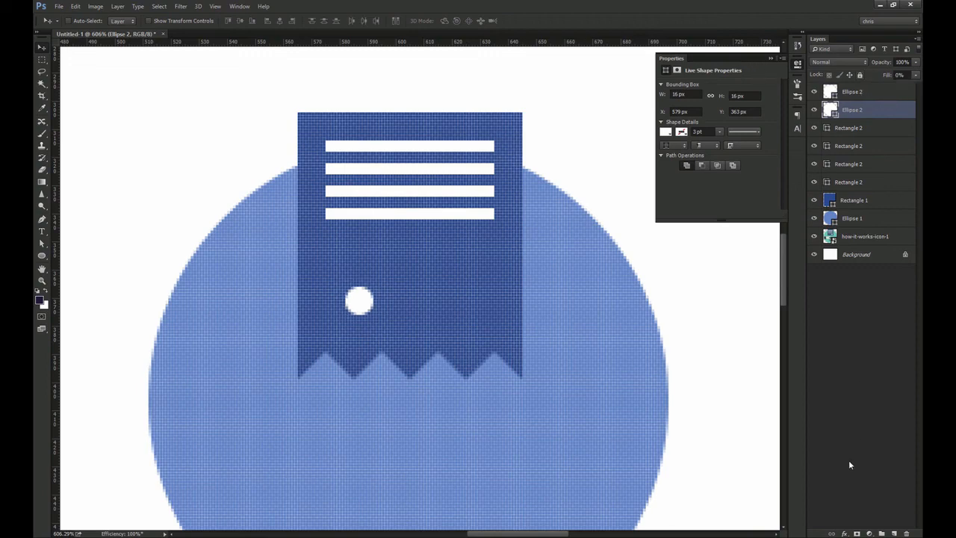
click(844, 534)
click(861, 440)
click(681, 277)
click(425, 146)
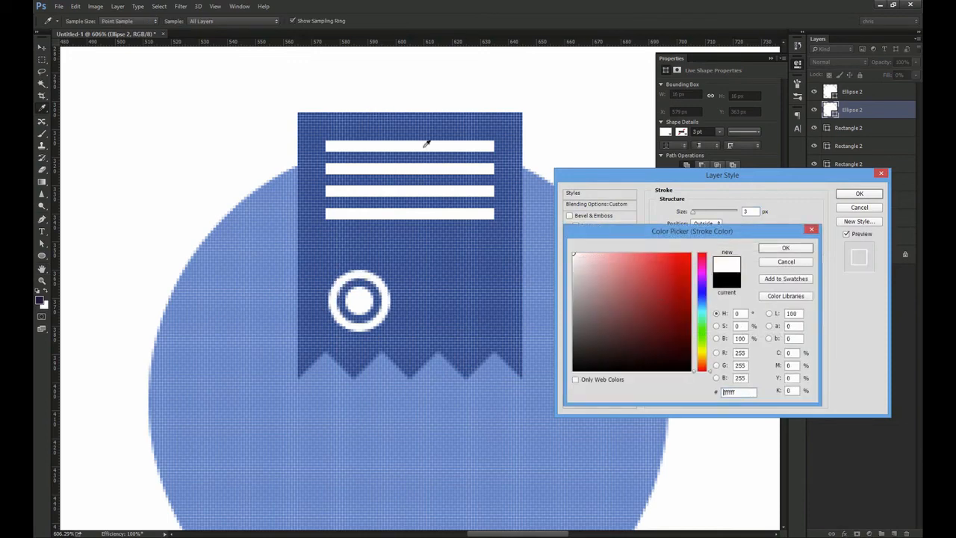
key(Return)
key(Return)
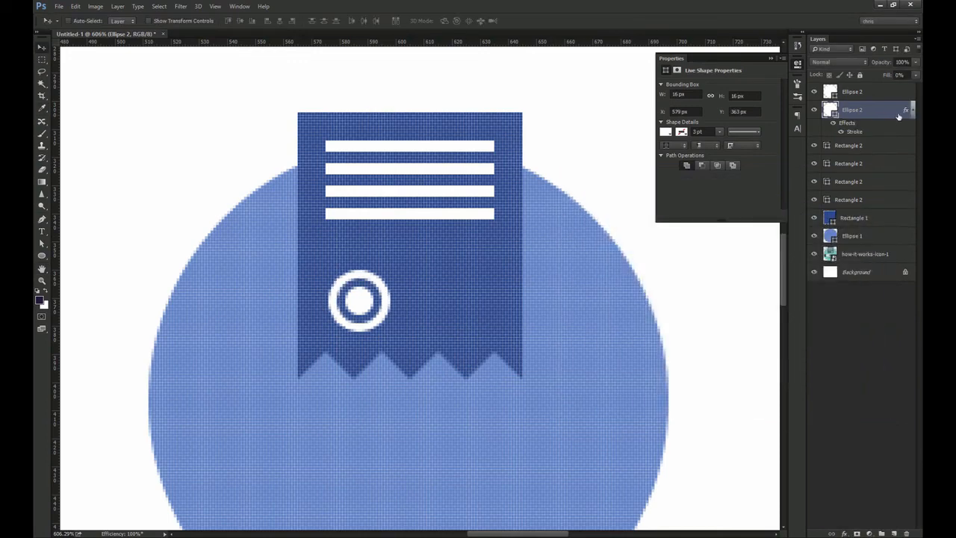
Step: Move both stamp circles together by 1 px left and up so the ring aligns with the lines' left edge
click(912, 110)
shift+click(851, 91)
drag(379, 279, 365, 300)
Step: Rename the small circle's layer "inner stamp" and the ring's layer "outer stamp"
double_click(852, 92)
text(i)
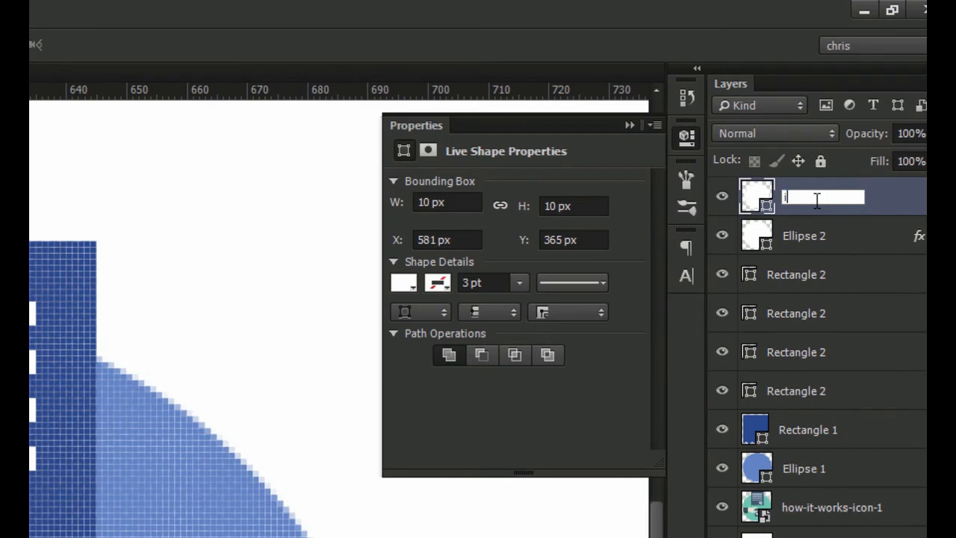
text(nner stamp)
key(Return)
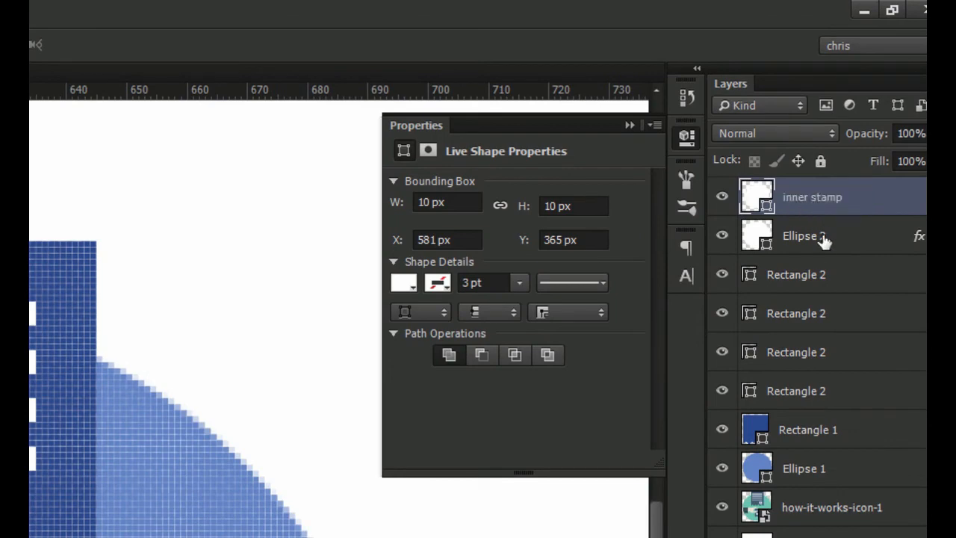
double_click(823, 236)
text(outer stamp)
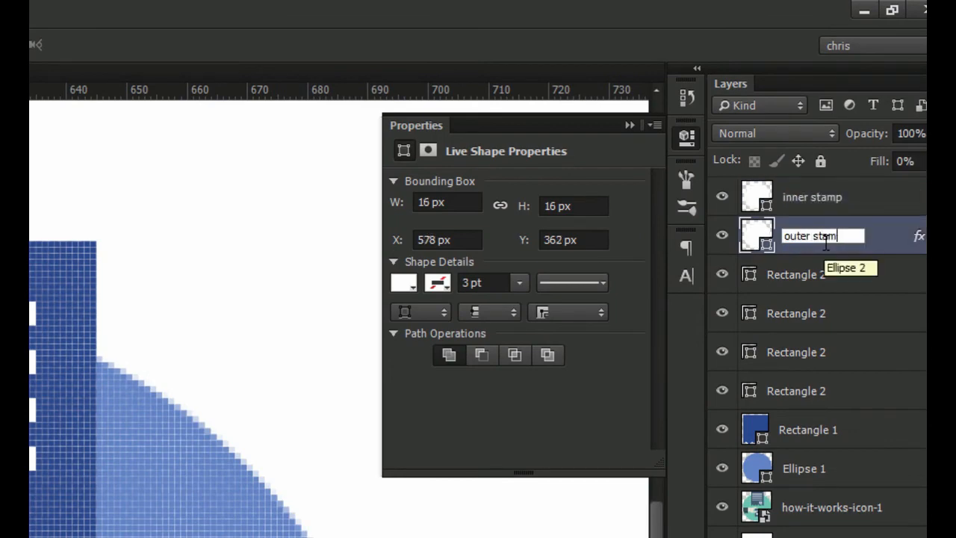
key(Return)
Step: Rename the upper three Rectangle 2 layers "line"
double_click(822, 275)
key(BackSpace)
text(line)
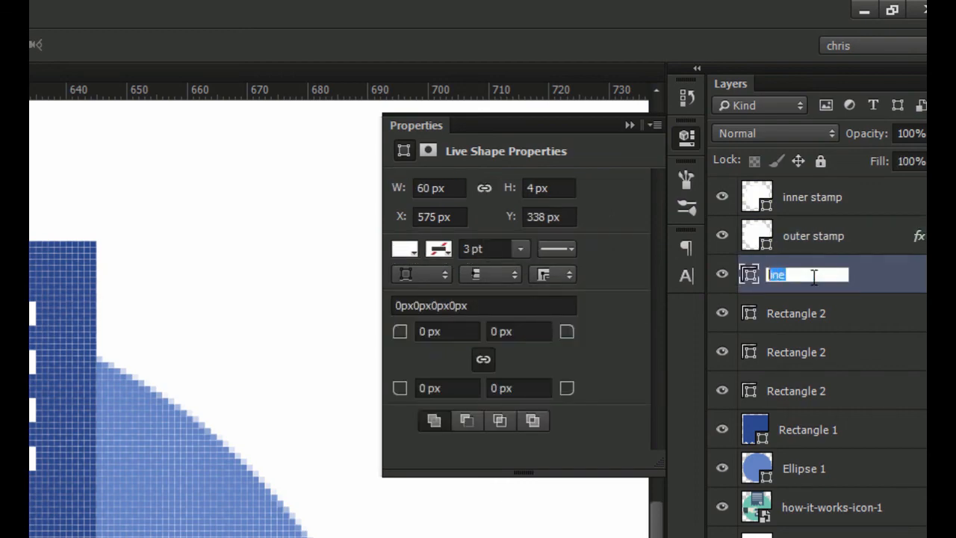
key(Return)
double_click(807, 314)
text(line)
click(797, 362)
double_click(799, 359)
key(ctrl+v)
click(800, 399)
key(ctrl+v)
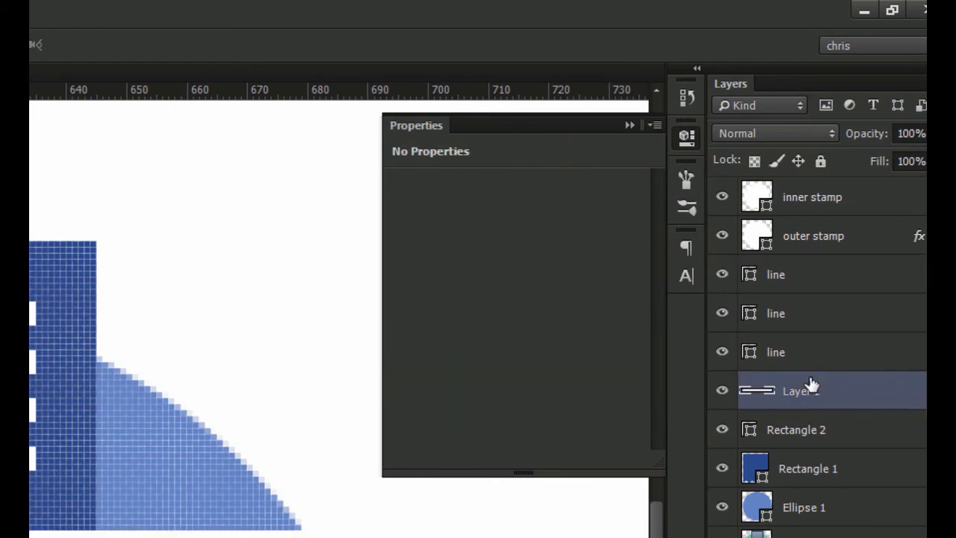
key(ctrl+z)
Step: Rename the remaining Rectangle 2 layer "line" and group all four line layers in a group named "lines"
double_click(811, 391)
text(line)
key(Return)
shift+click(806, 275)
key(ctrl+g)
double_click(794, 270)
text(lines)
key(Return)
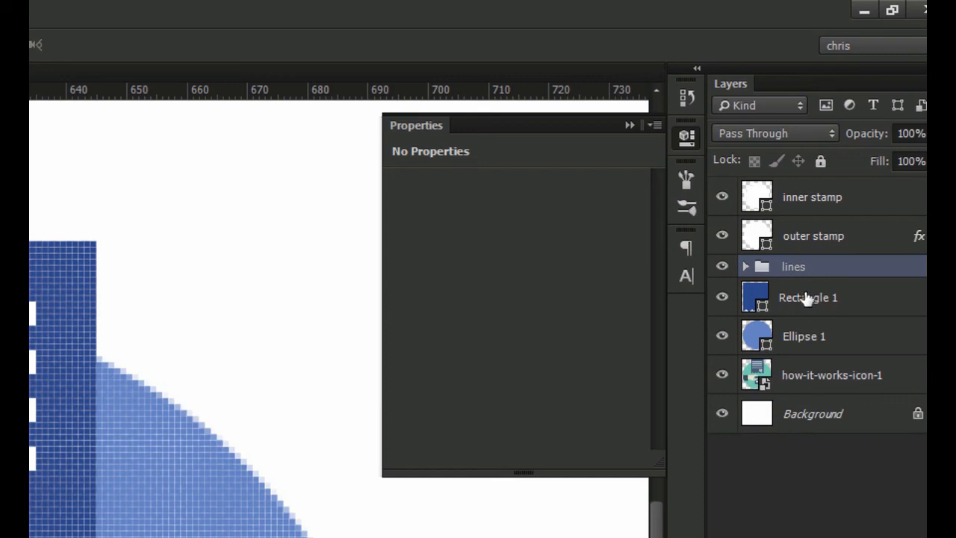
Step: Rename the receipt shape's layer "document" and the blue circle's layer "bg"
double_click(798, 299)
text(document)
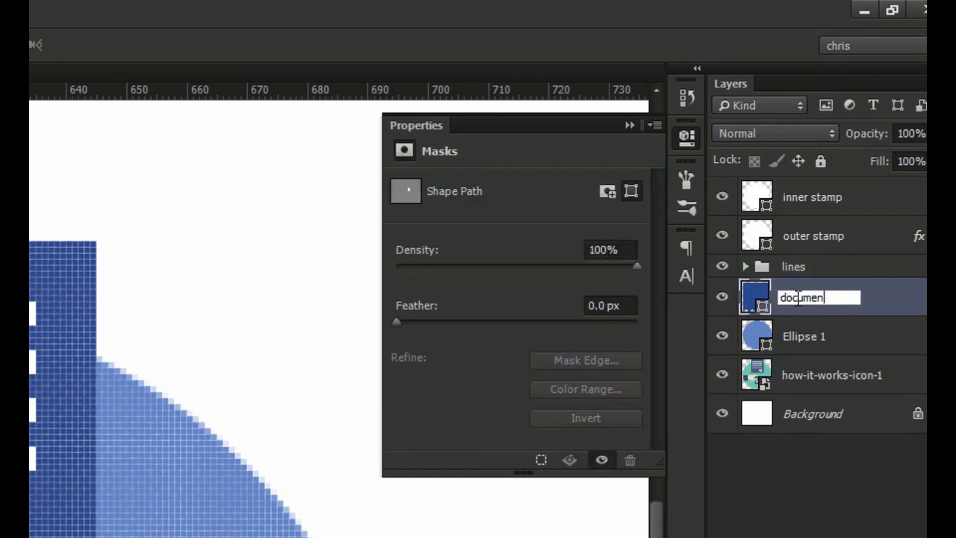
key(Return)
double_click(798, 338)
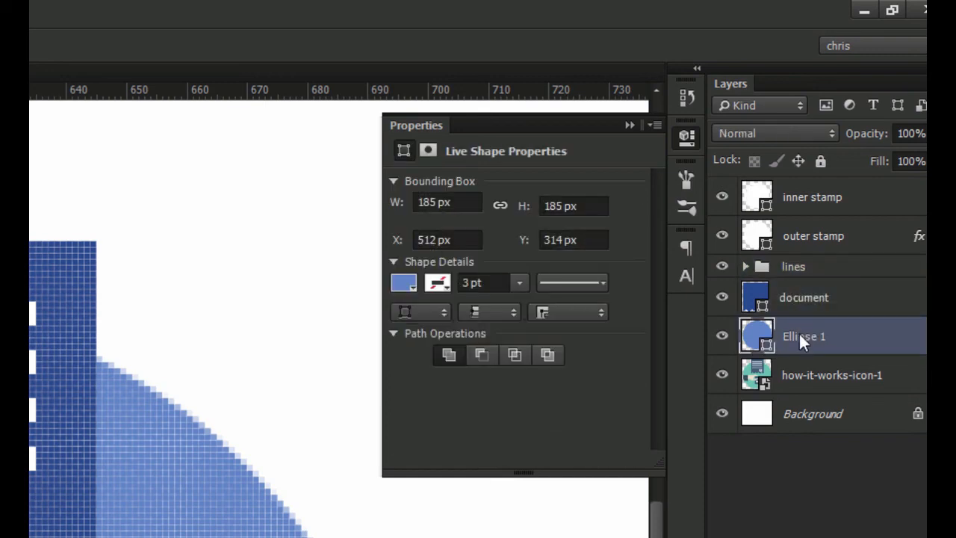
text(bg)
key(Return)
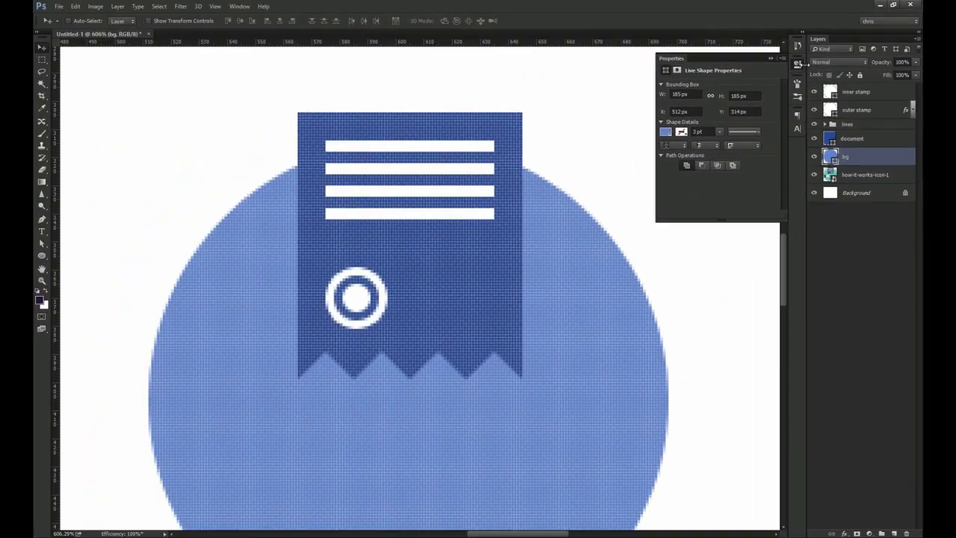
Step: Create a 100 × 38 px rectangle shape overlapping the blue circle's left edge, directly above the bg layer
click(686, 135)
drag(463, 310, 487, 263)
key(ctrl+1)
key(ctrl+space)
drag(428, 281, 461, 310)
click(46, 257)
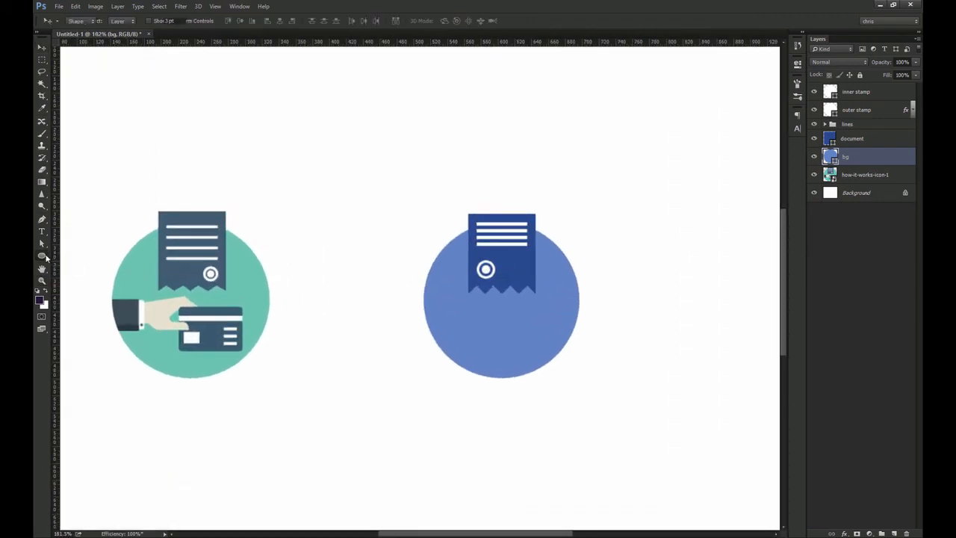
click(411, 304)
text(3)
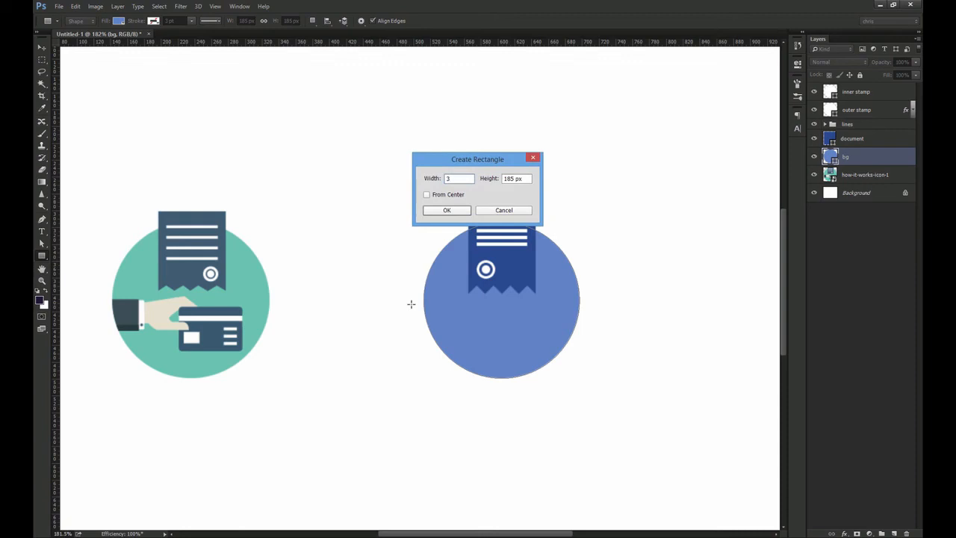
text(00)
key(Tab)
text(38)
key(Return)
key(v)
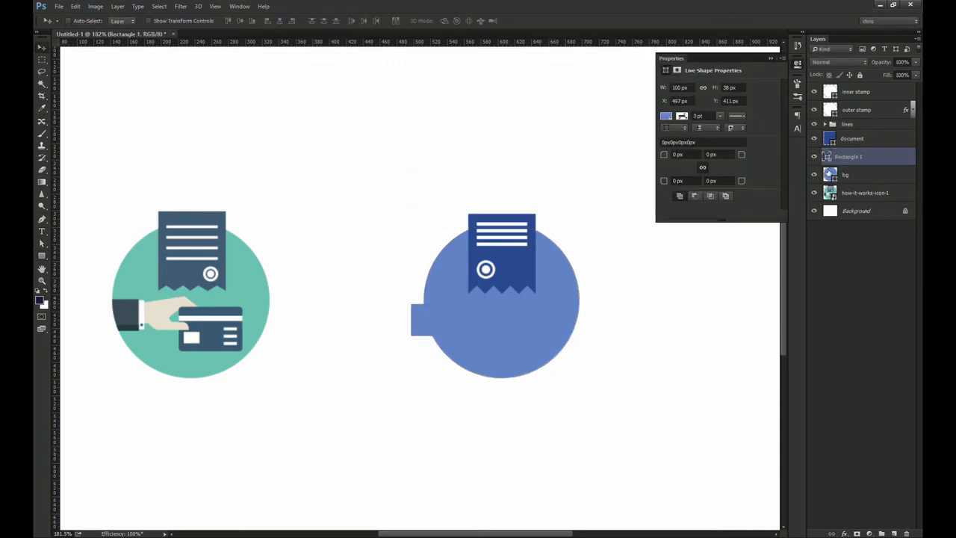
Step: Clip the new rectangle to the bg circle layer and fill it with white (ffffff)
key(ctrl+alt+g)
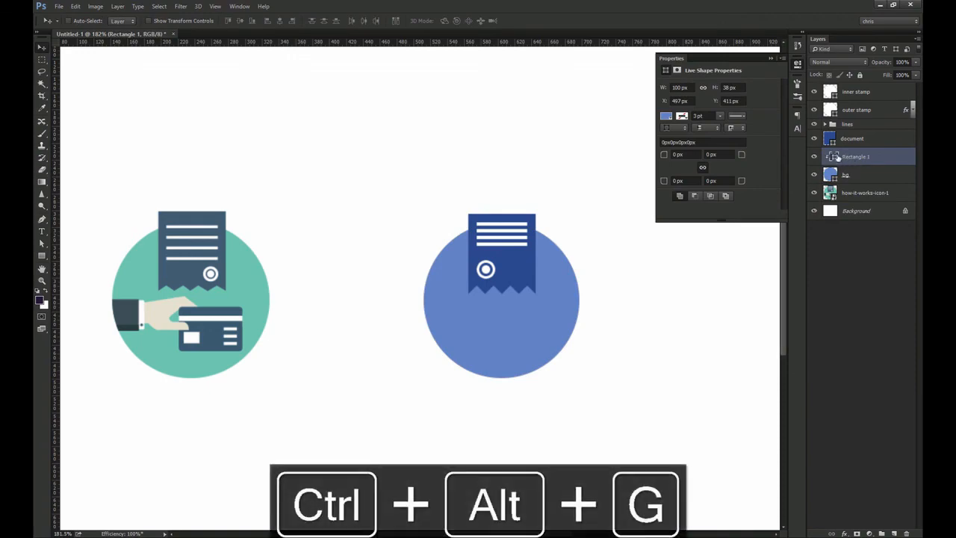
double_click(832, 157)
text(ffffff)
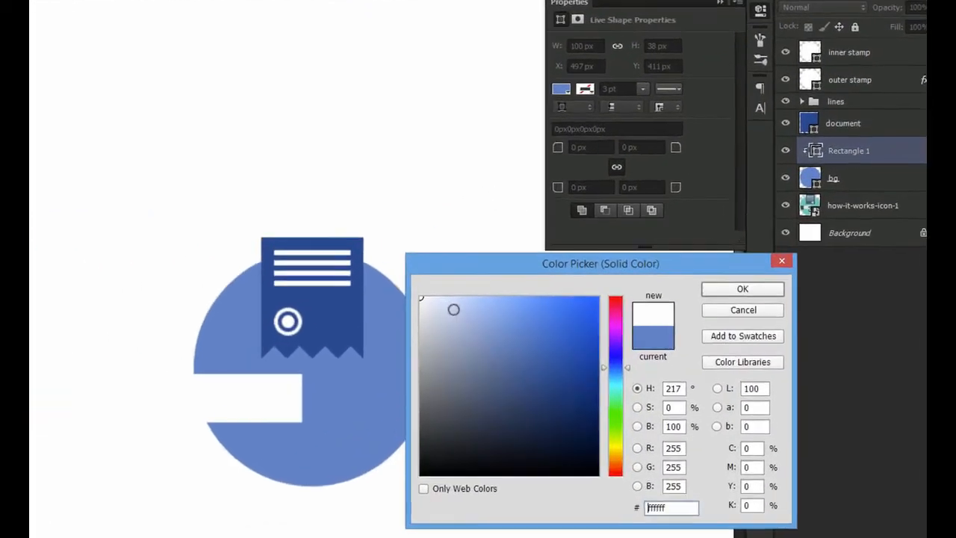
key(Return)
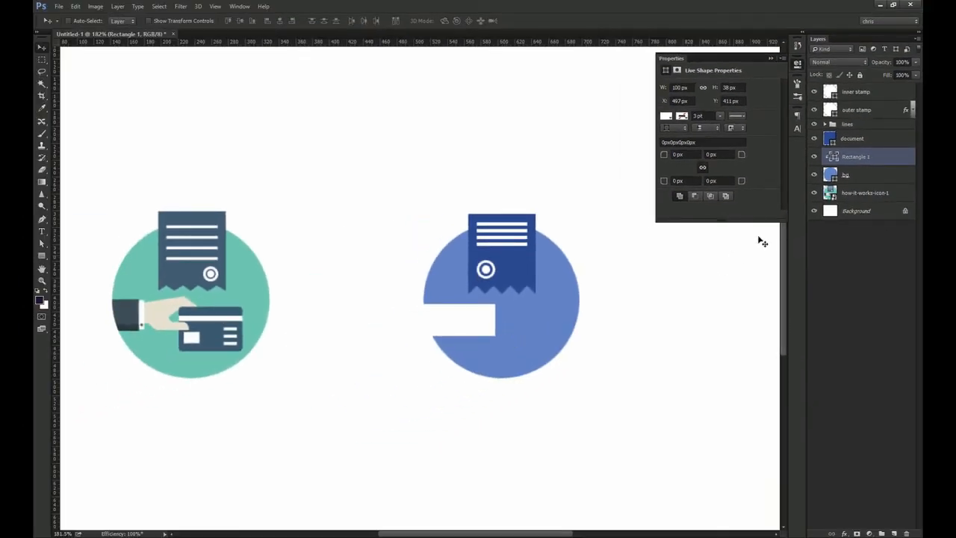
Step: Change the clipped rectangle's fill to dark navy, hex 273956
double_click(833, 157)
click(505, 253)
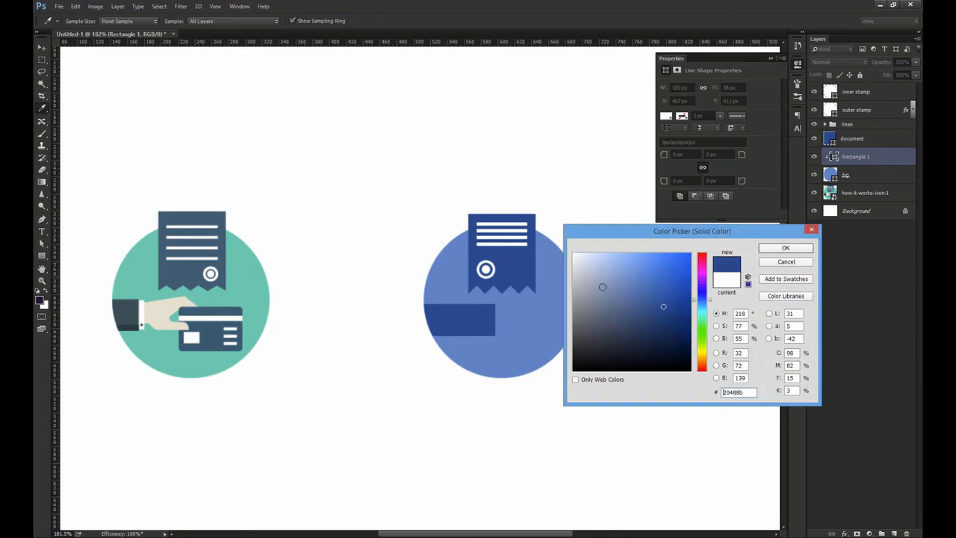
mouse_move(663, 307)
mouse_down()
mouse_move(669, 314)
mouse_move(660, 318)
mouse_move(668, 305)
mouse_up()
drag(747, 392, 649, 382)
text(273)
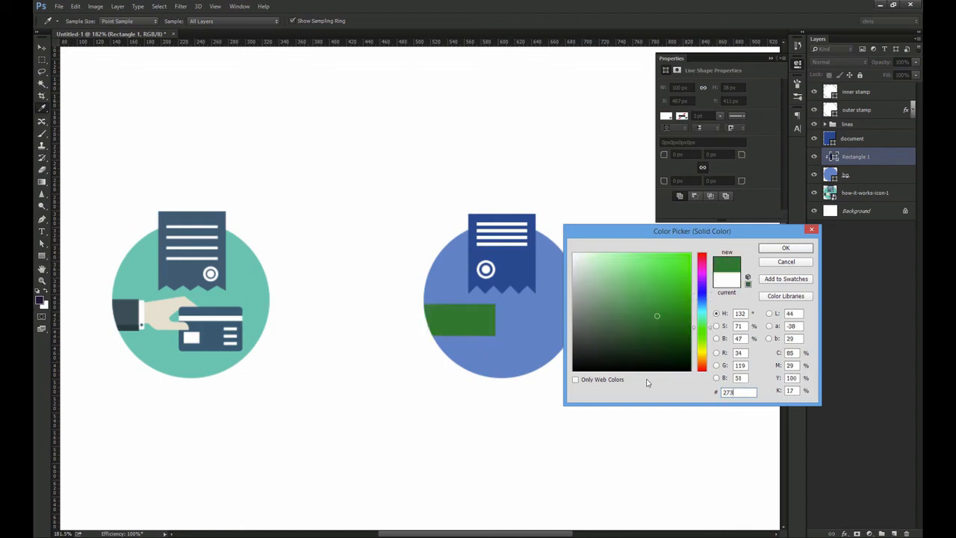
text(957)
key(Return)
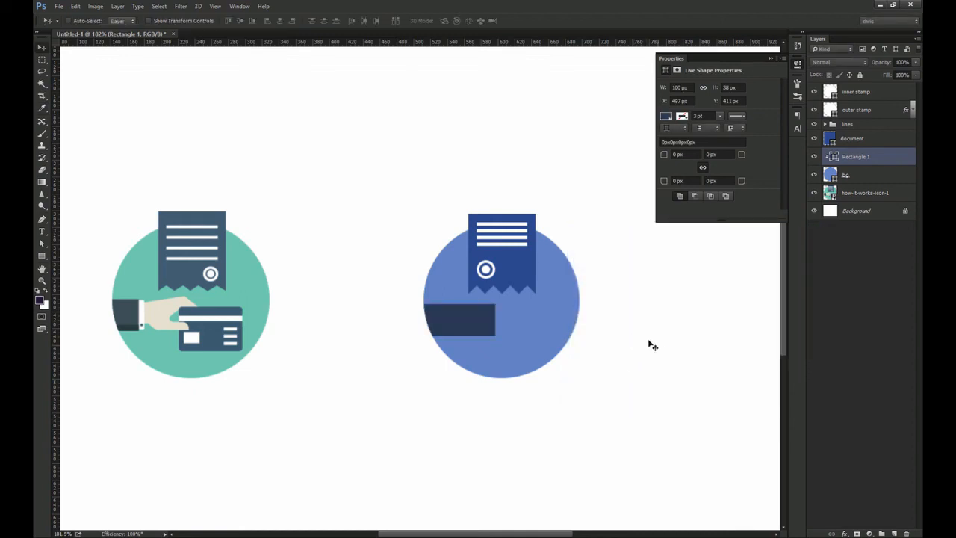
Step: Align the navy rectangle vertically with the circle's centre, and shift it down and left to X 475 px, Y 408 px
drag(494, 320, 490, 300)
ctrl+shift+click(506, 327)
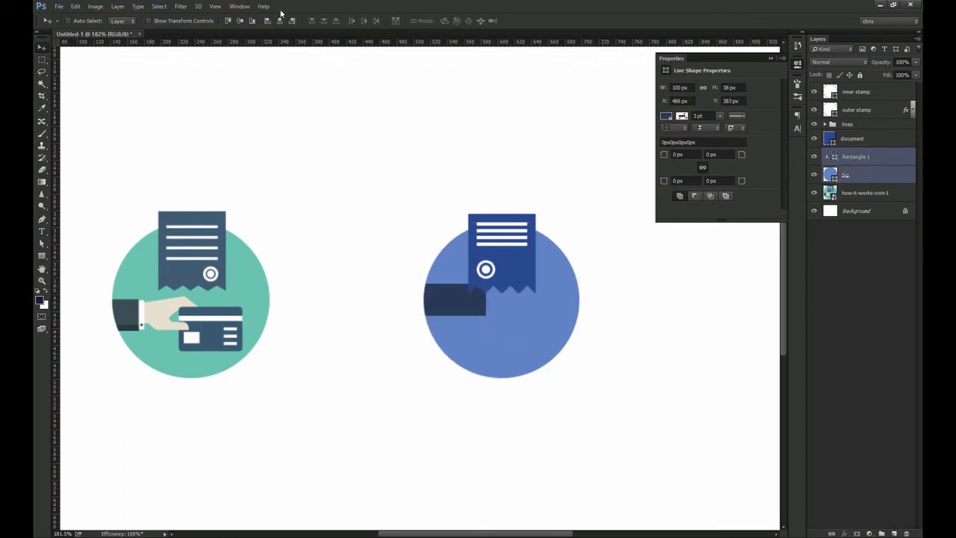
click(240, 21)
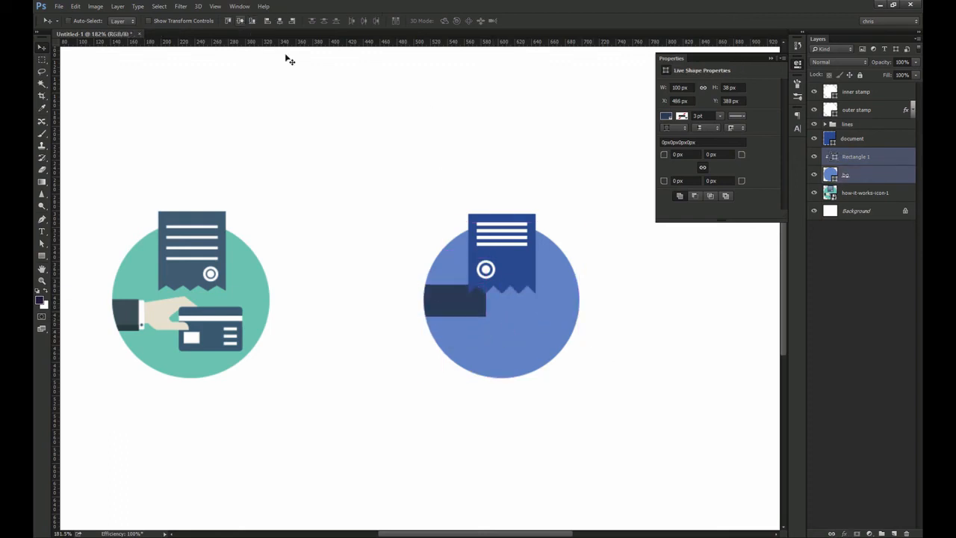
click(861, 157)
key(shift+Down)
key(shift+Down)
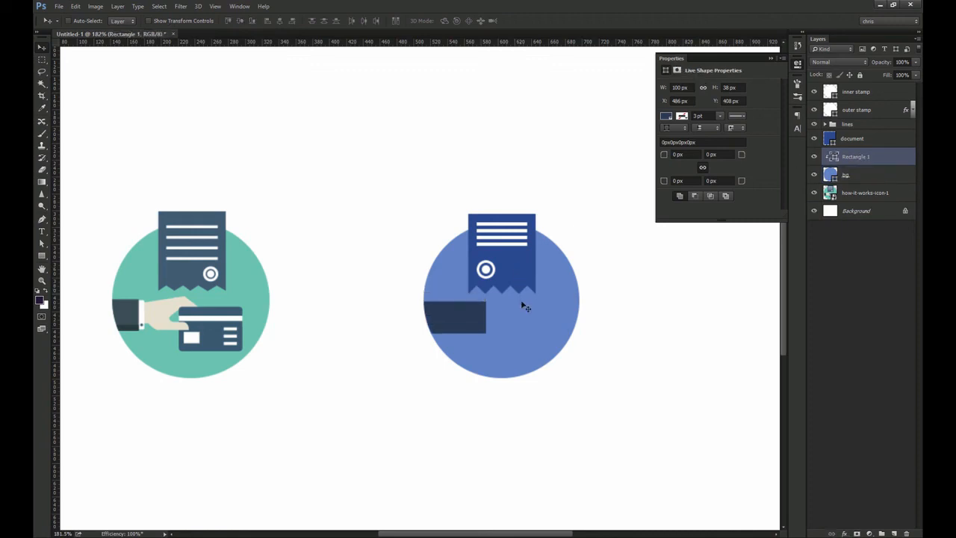
drag(486, 323, 477, 323)
Step: Create a 5 × 34 px rectangle just to the right of the navy sleeve rectangle
click(42, 255)
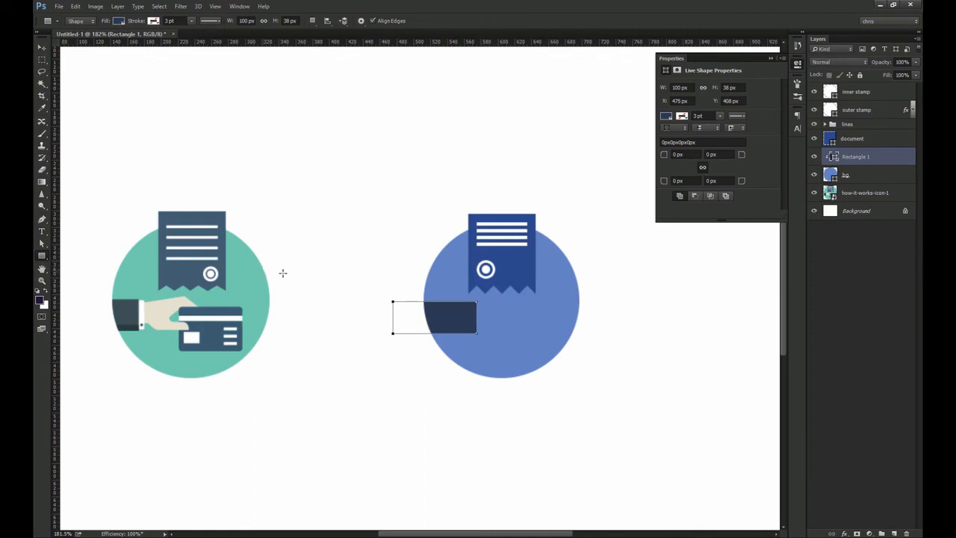
click(492, 319)
key(Tab)
text(34)
key(Return)
key(v)
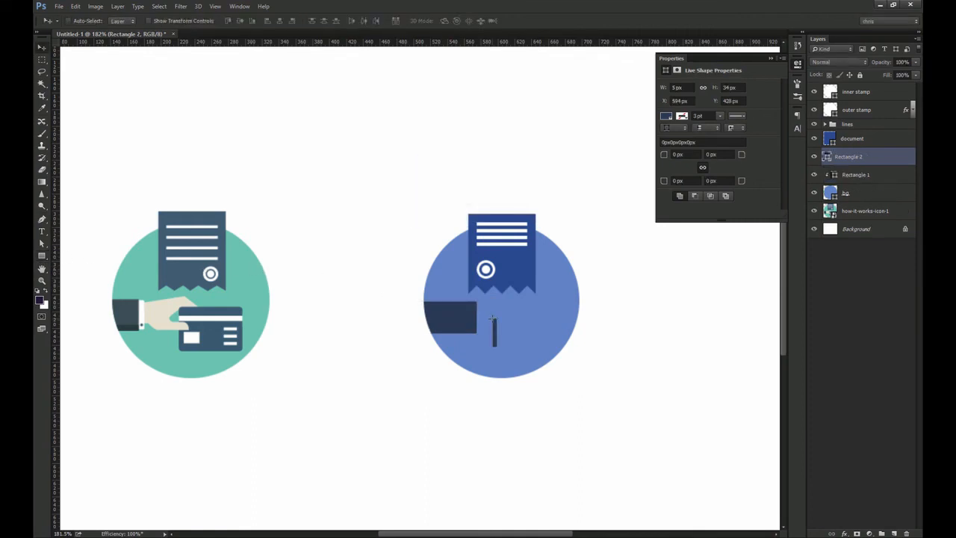
Step: Fill the narrow rectangle with white (fff) and place it flush against the sleeve's right edge at X 575 px, Y 410 px
scroll(493, 312, up, 2)
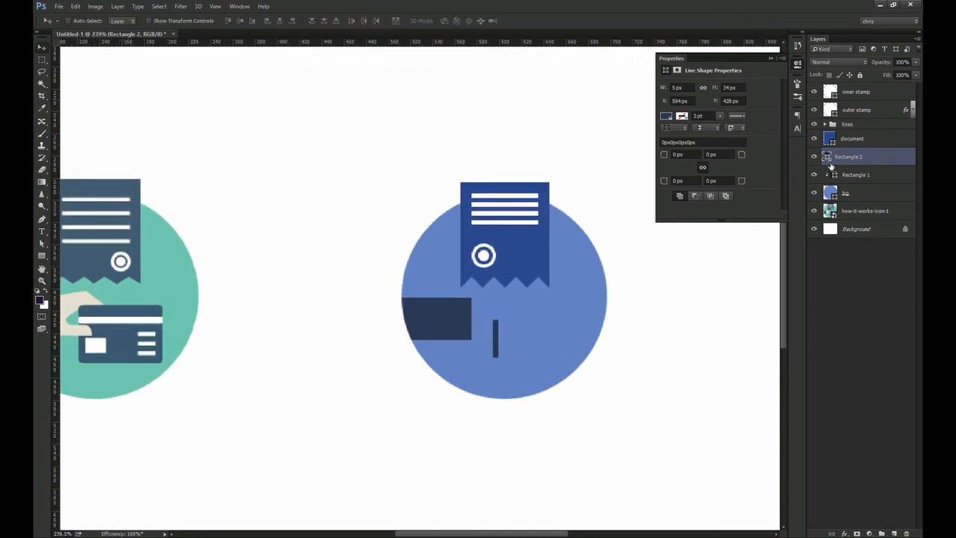
double_click(826, 157)
text(fff)
key(Return)
drag(513, 353, 492, 333)
ctrl+shift+click(441, 319)
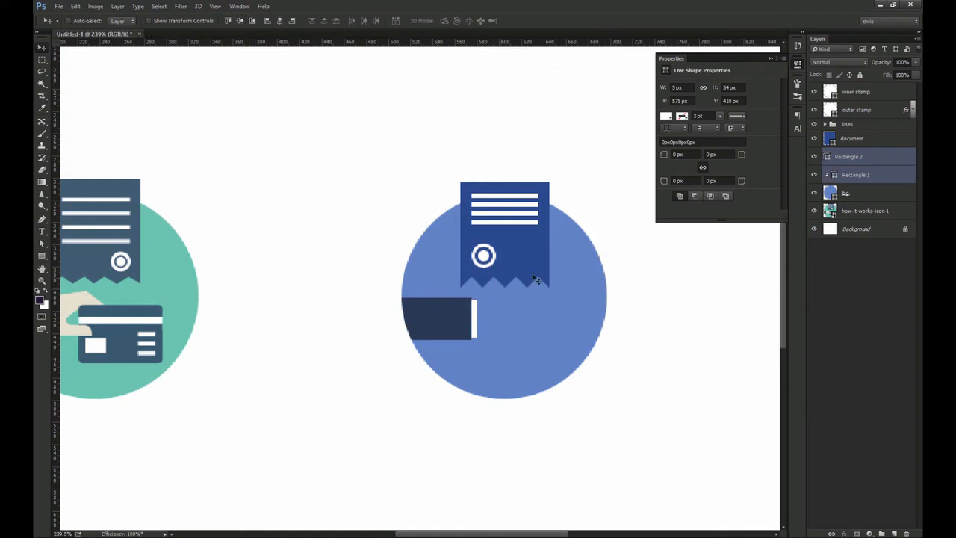
click(870, 158)
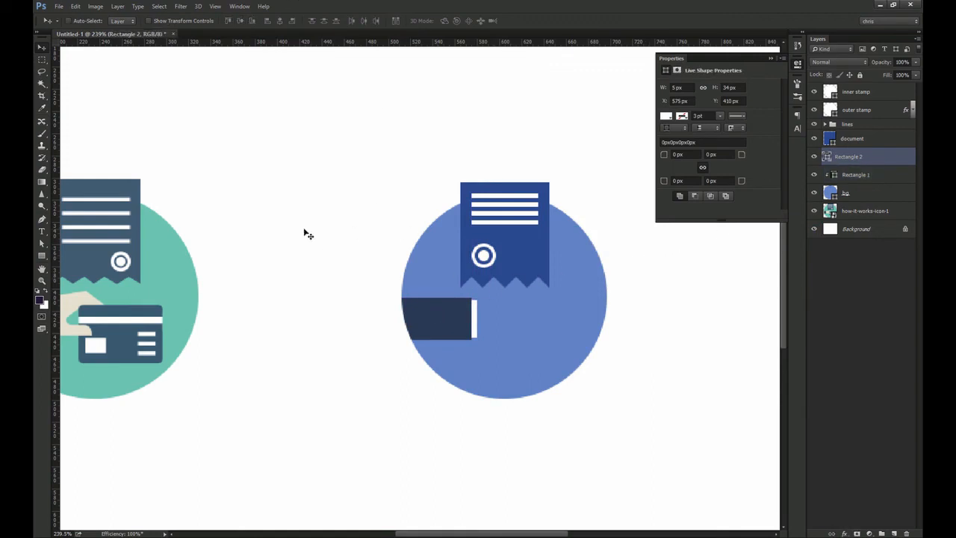
Step: Draw a 3 × 3 px ellipse near the lower end of the white cuff strip
drag(43, 256, 88, 273)
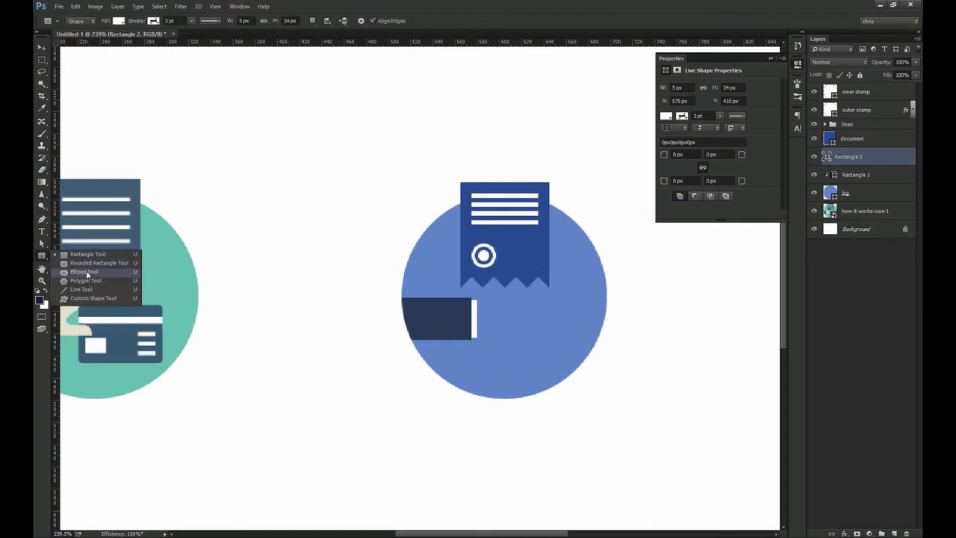
click(90, 274)
drag(435, 326, 542, 291)
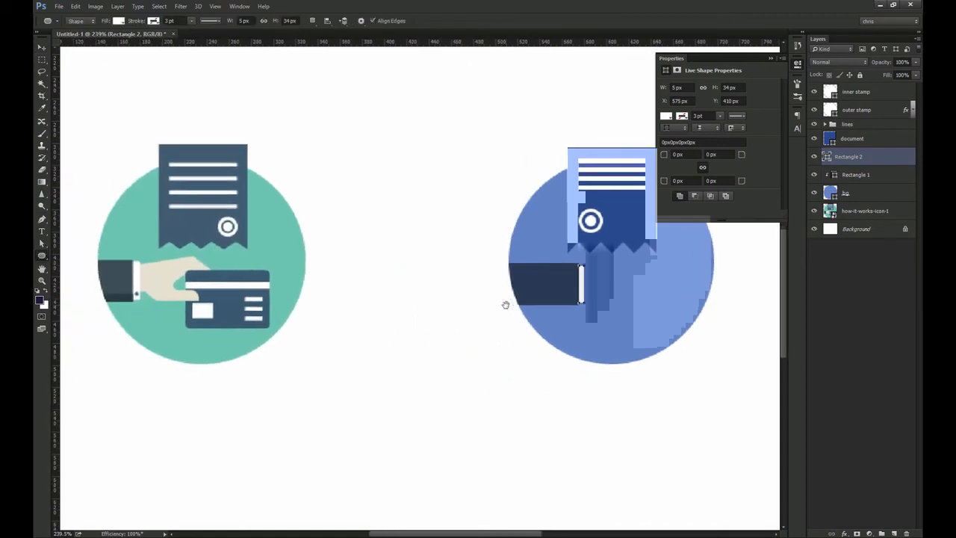
click(580, 296)
text(3)
key(Tab)
text(3)
key(Return)
key(v)
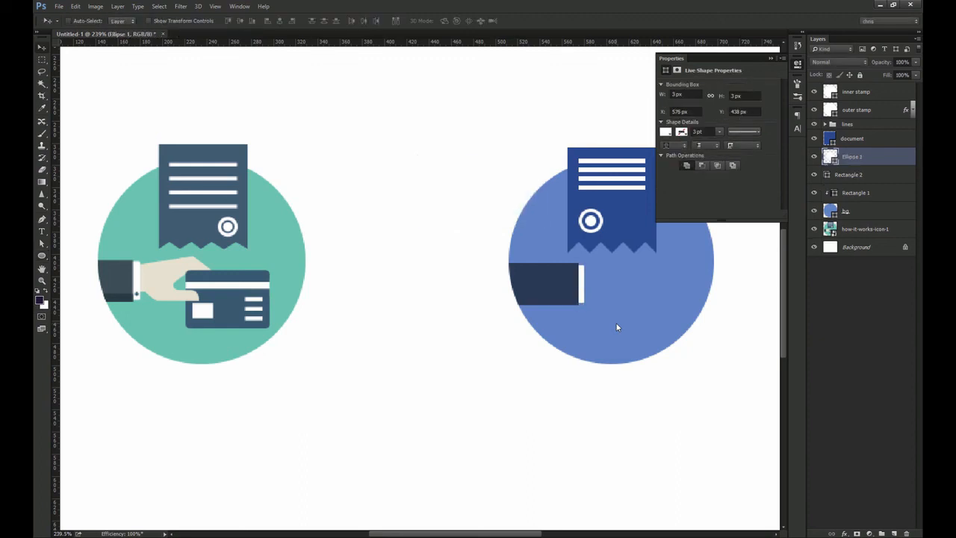
Step: Fill the small ellipse with the sleeve's navy (273956) and nudge it down 1 px
double_click(828, 157)
click(561, 278)
drag(644, 233, 723, 239)
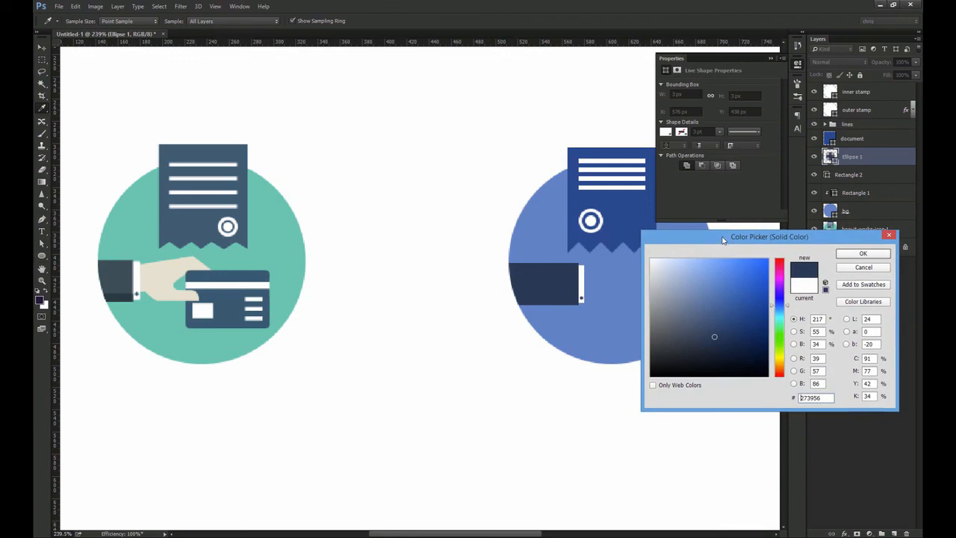
key(Return)
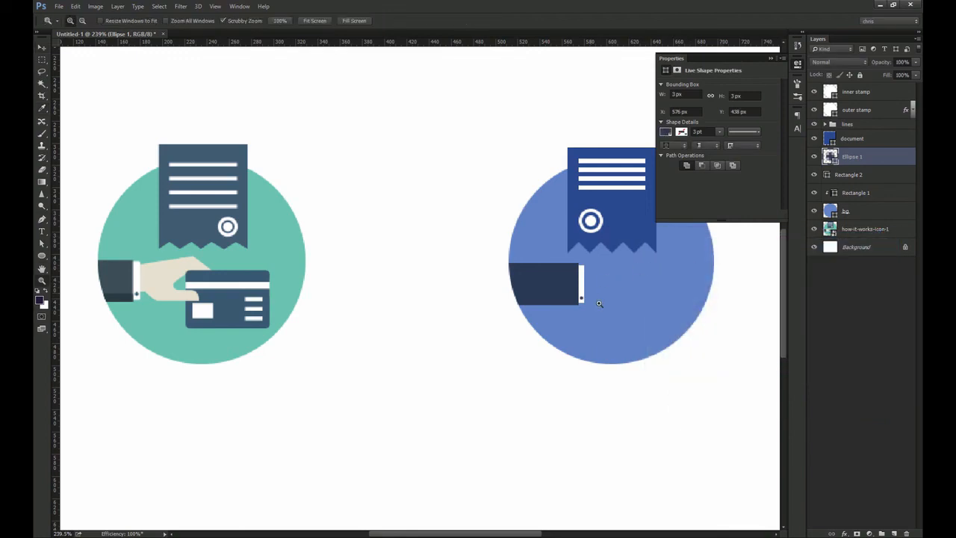
drag(592, 293, 664, 359)
key(Down)
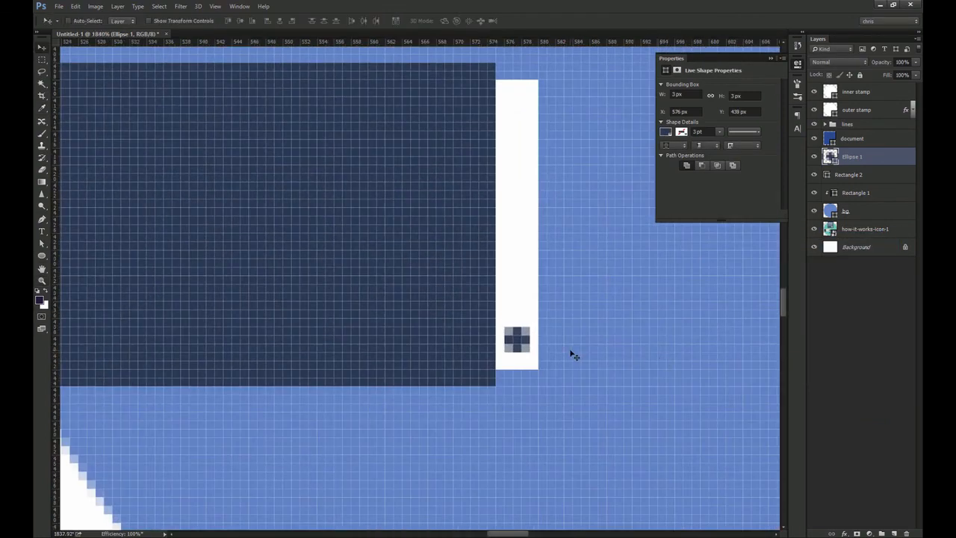
key(ctrl+1)
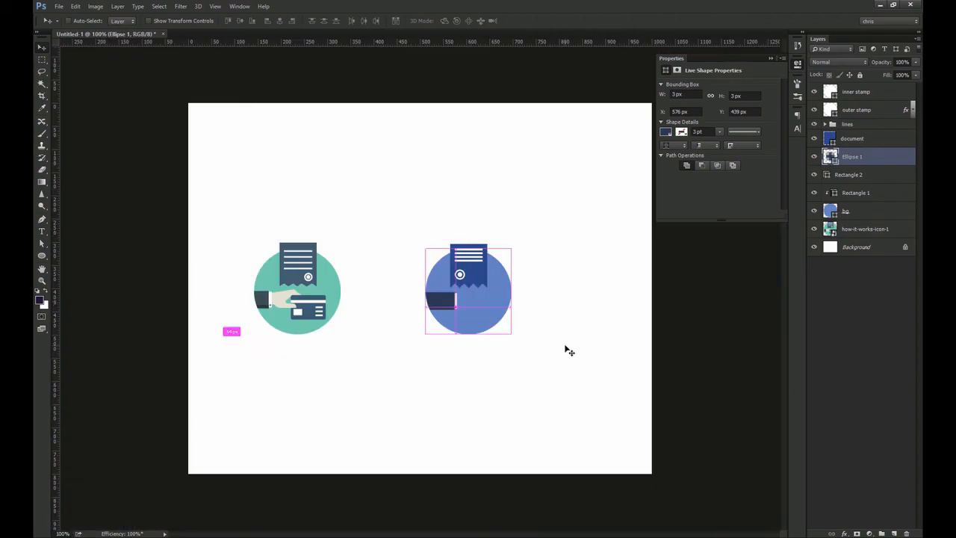
drag(459, 312, 601, 380)
key(m)
drag(340, 179, 367, 199)
key(ctrl+1)
key(v)
drag(469, 303, 487, 313)
Step: Rename the small dot's layer "button" and the white strip's layer "shirt"
double_click(829, 191)
text(button)
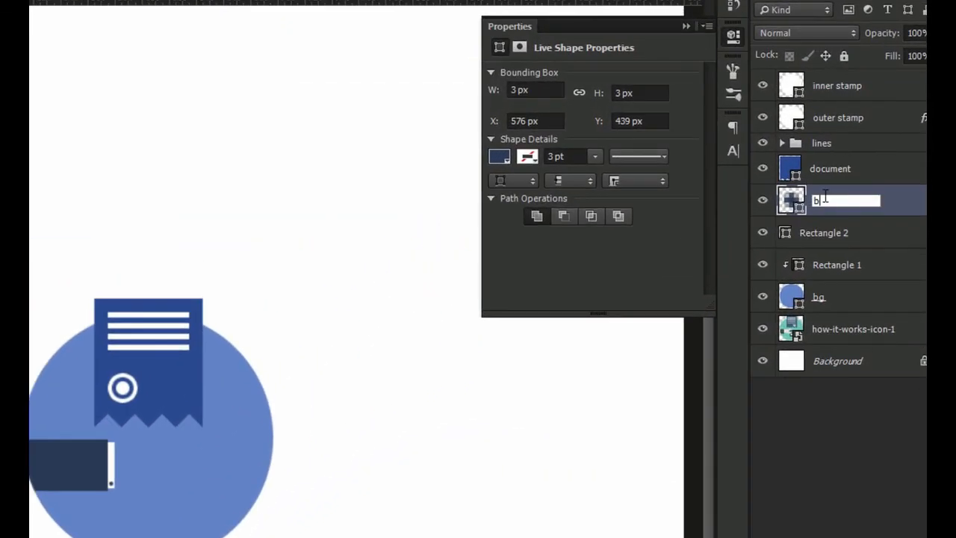
key(Return)
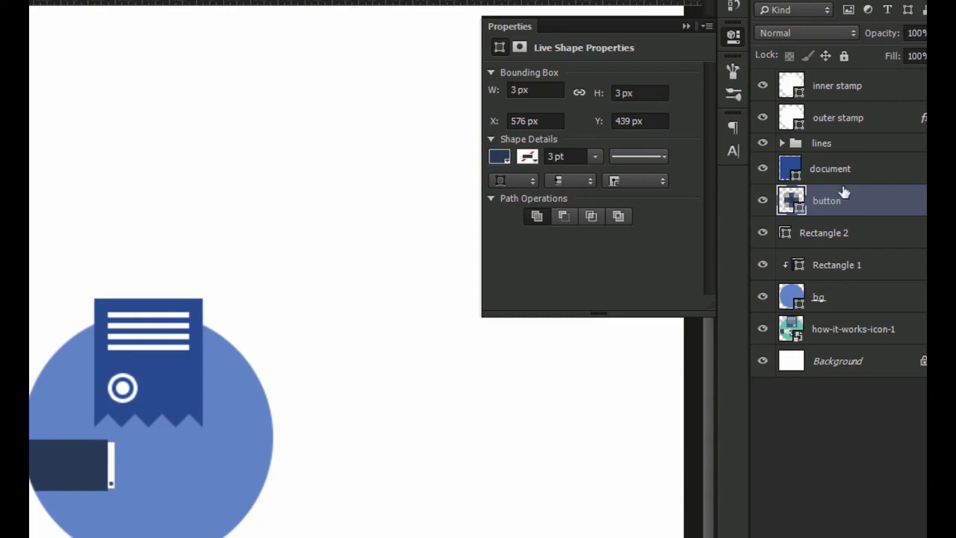
click(113, 464)
double_click(821, 233)
text(shirt)
key(Return)
Step: Rename the navy rectangle's layer "sleeve" and hide its shape properties
double_click(835, 265)
text(sleeve)
key(Return)
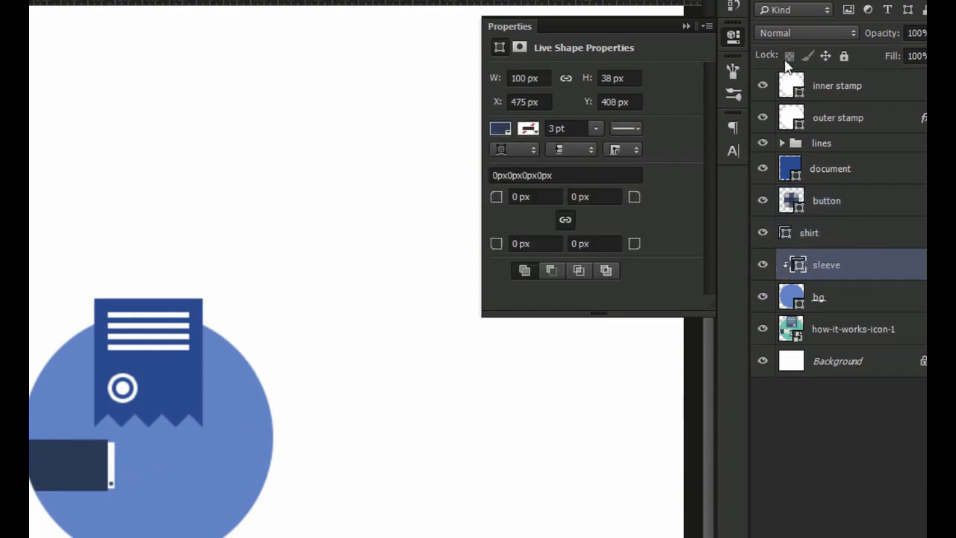
click(733, 35)
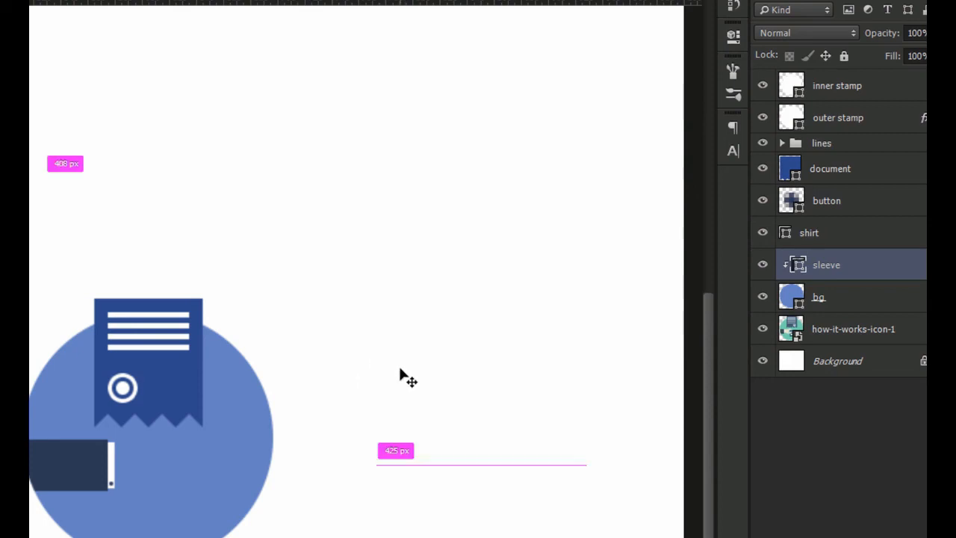
Step: Duplicate the sleeve layer and shrink the copy to a strip about 7 px high along the sleeve's bottom edge
drag(70, 474, 237, 465)
key(ctrl+j)
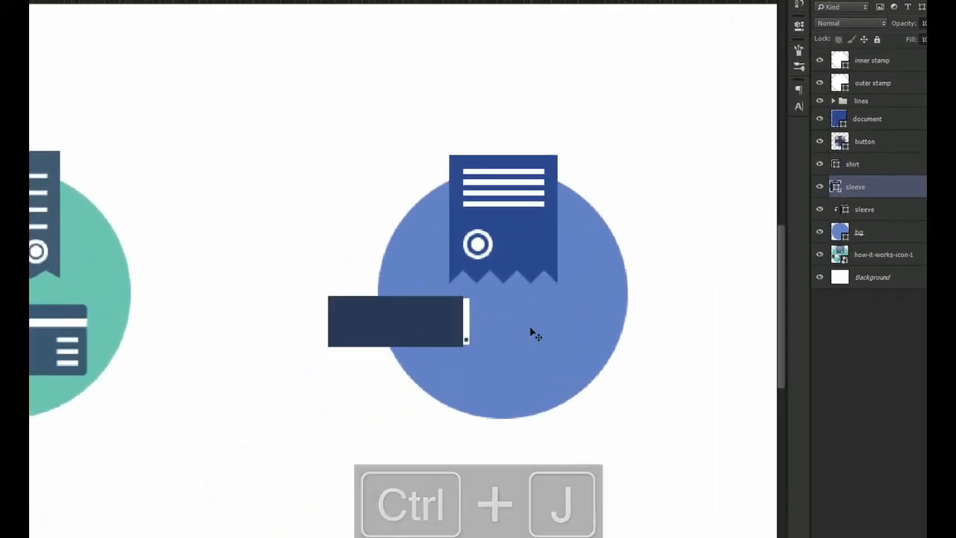
key(ctrl+t)
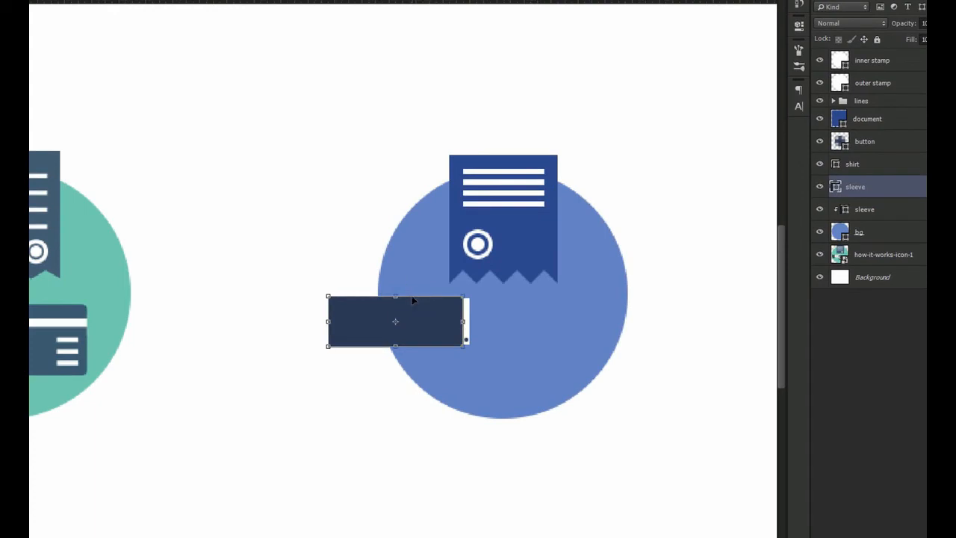
drag(409, 291, 412, 330)
key(Return)
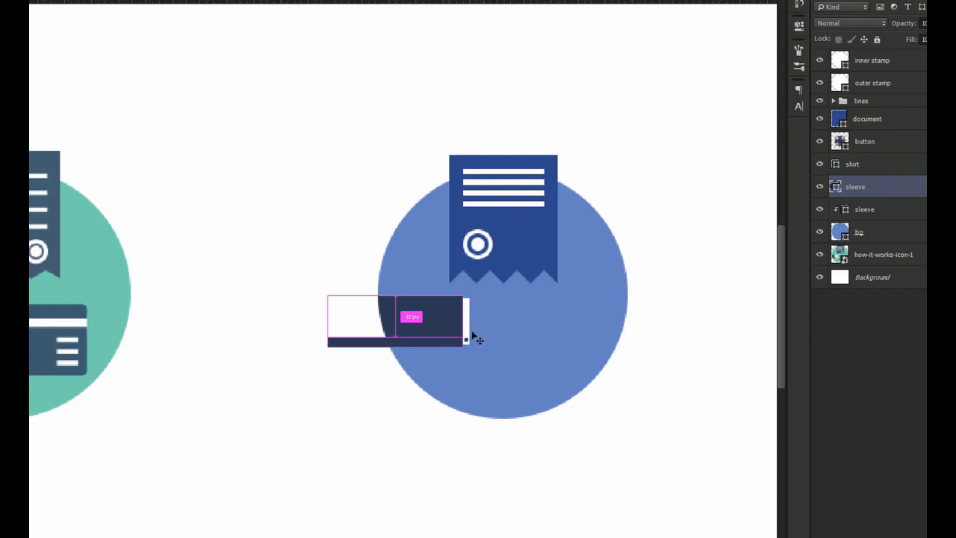
Step: Clip the duplicated sleeve strip to the bg circle and set its fill to 202f47
key(ctrl+alt+g)
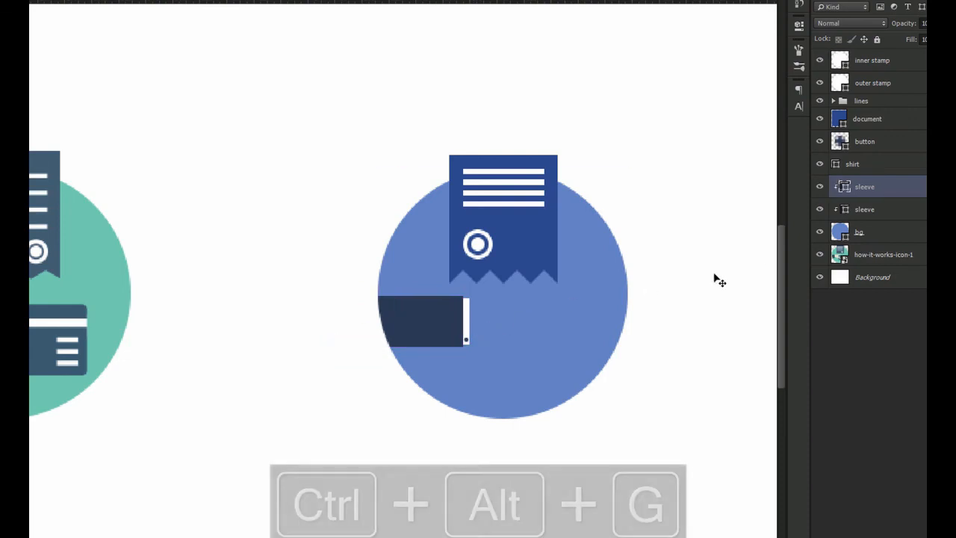
double_click(843, 187)
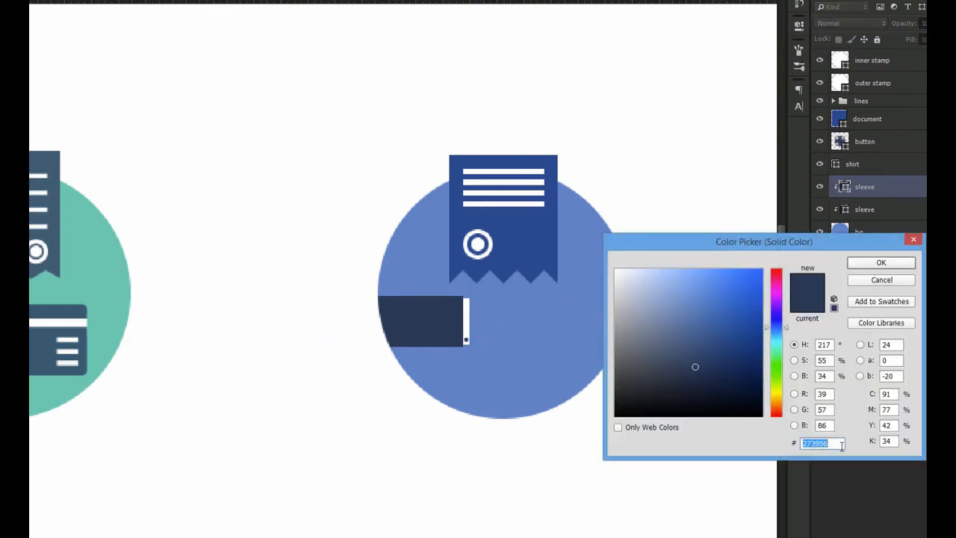
text(202f47)
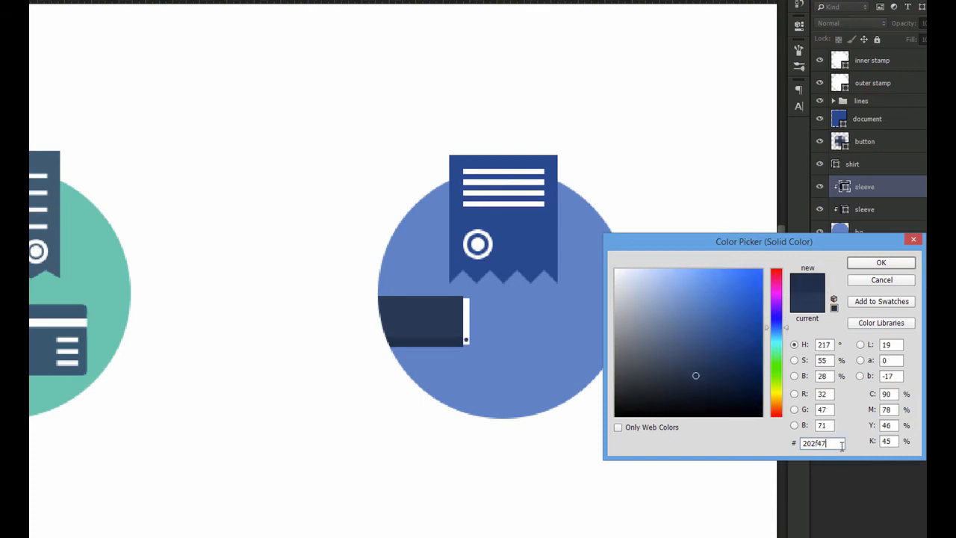
key(Return)
Step: Rename the duplicated sleeve strip's layer "sleeve shadow"
drag(512, 338, 577, 397)
double_click(862, 188)
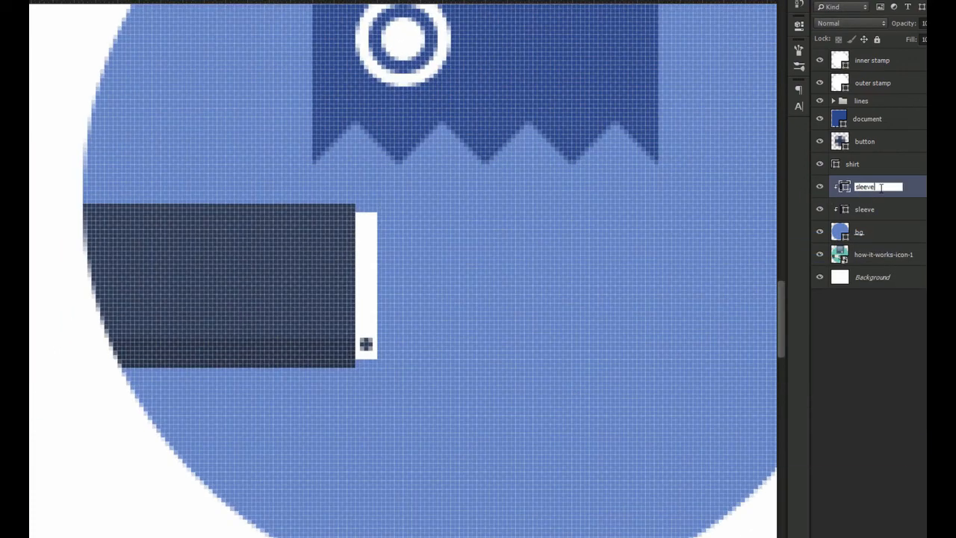
text(shadow)
key(Return)
key(ctrl+1)
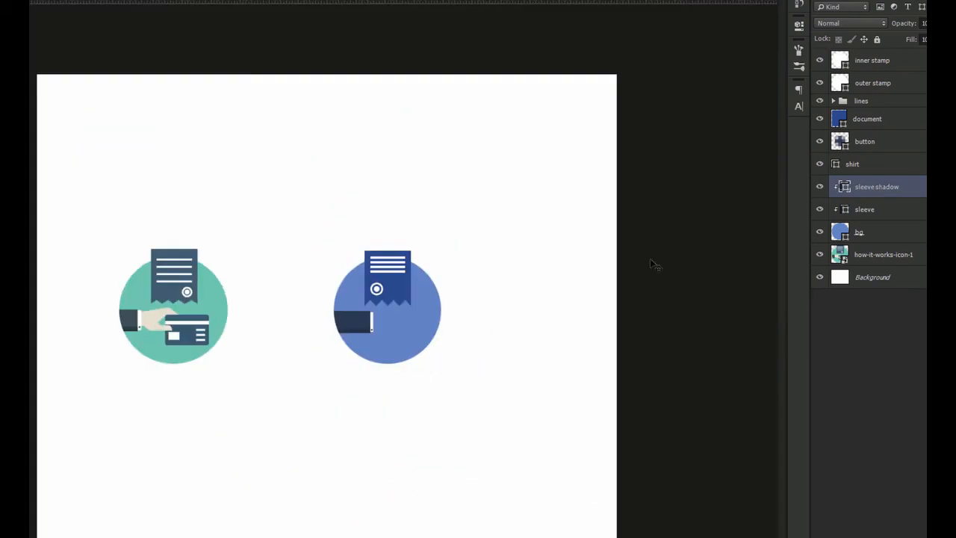
Step: Select the sleeve, sleeve shadow, shirt and button layers together and shift the whole arm slightly to the right within the circle
drag(367, 327, 425, 366)
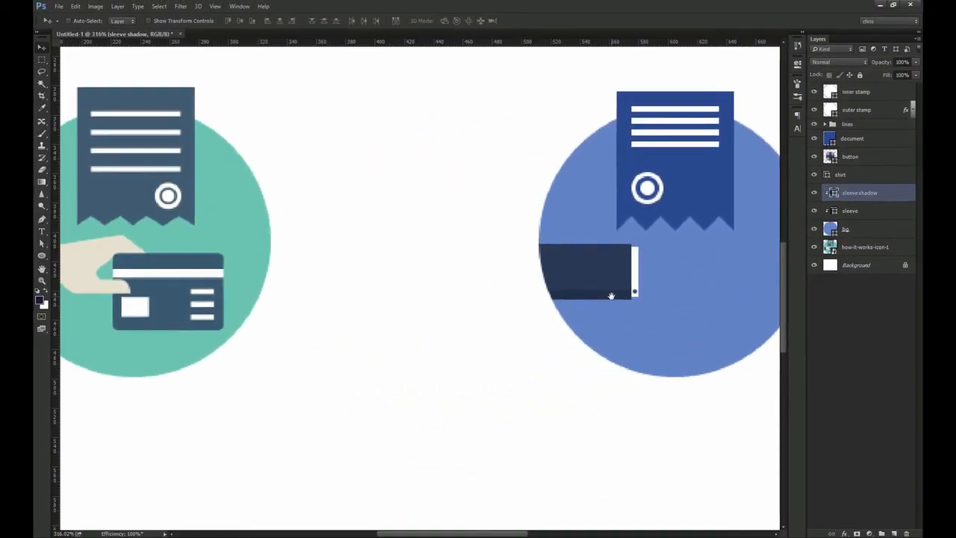
drag(590, 296, 551, 295)
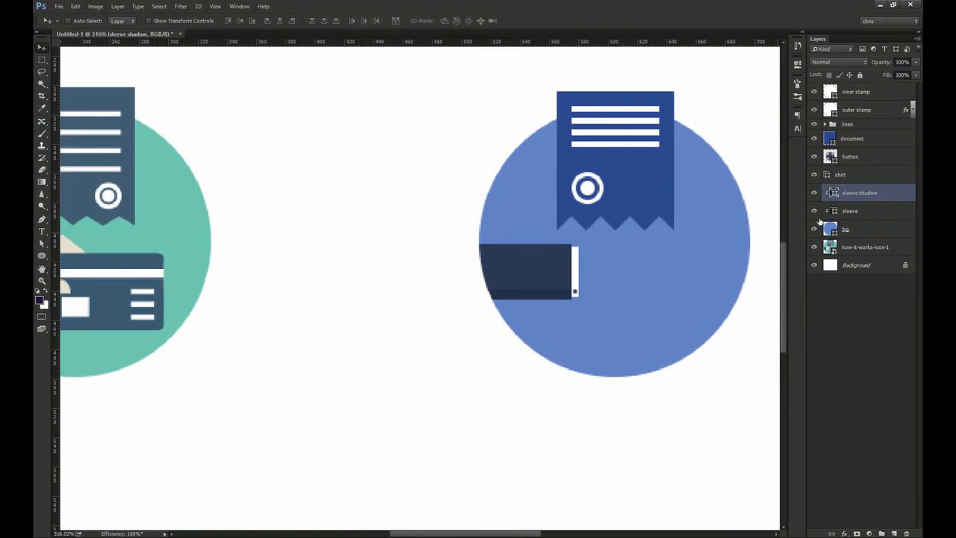
click(860, 212)
shift+click(837, 199)
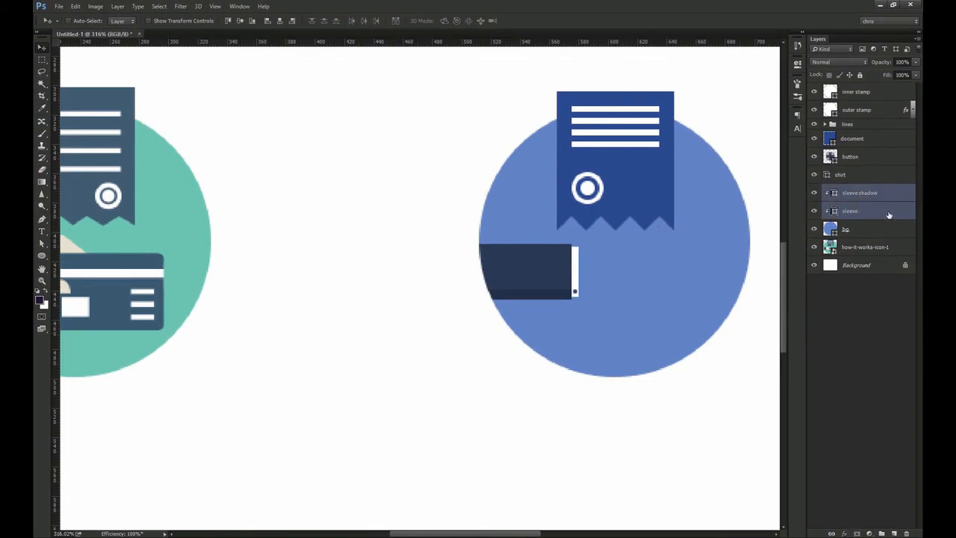
shift+click(848, 175)
shift+click(866, 156)
mouse_move(601, 249)
mouse_down()
mouse_move(611, 242)
mouse_move(598, 243)
mouse_up()
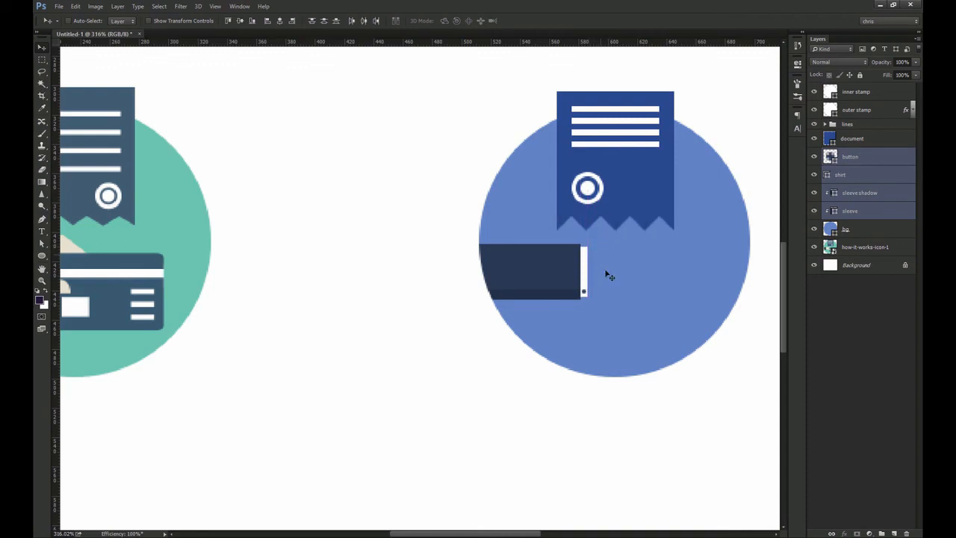
key(ctrl+1)
drag(423, 304, 461, 309)
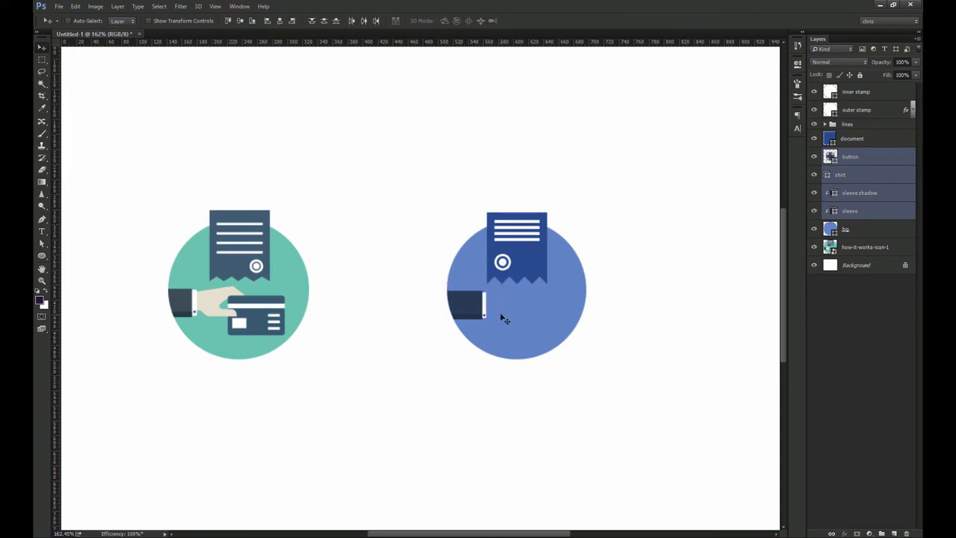
Step: Create a 75 × 50 px rounded rectangle with 5 px corner radii above the button layer for the card
click(851, 156)
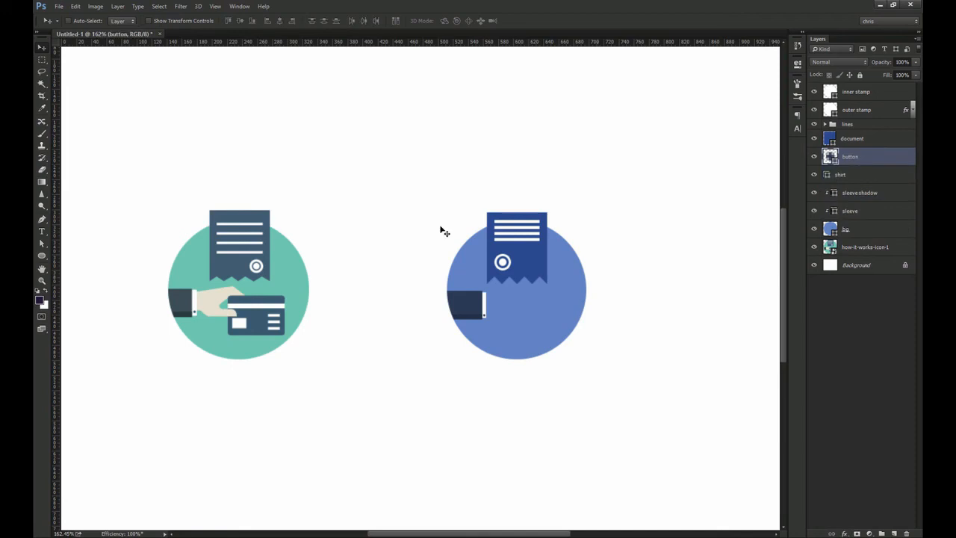
drag(43, 256, 82, 260)
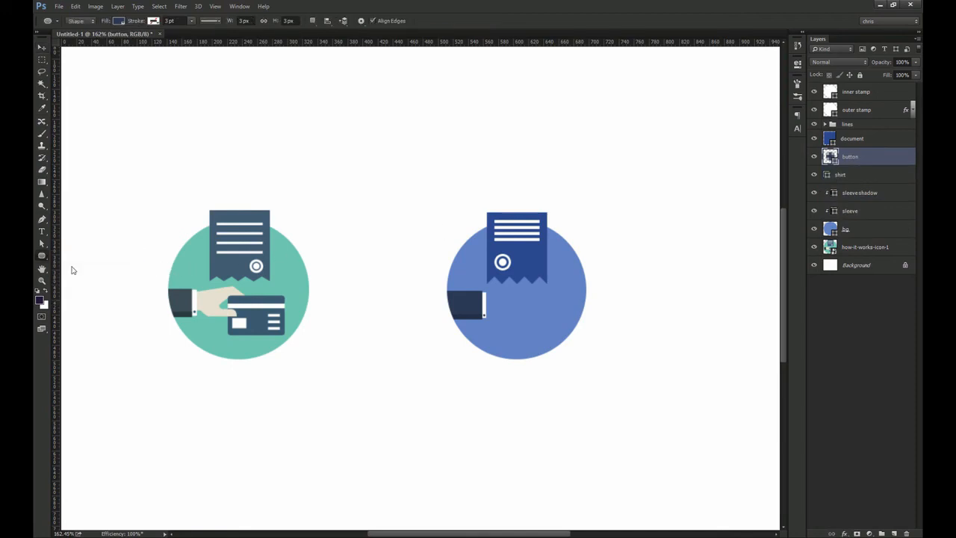
click(409, 336)
text(75)
key(Tab)
text(50)
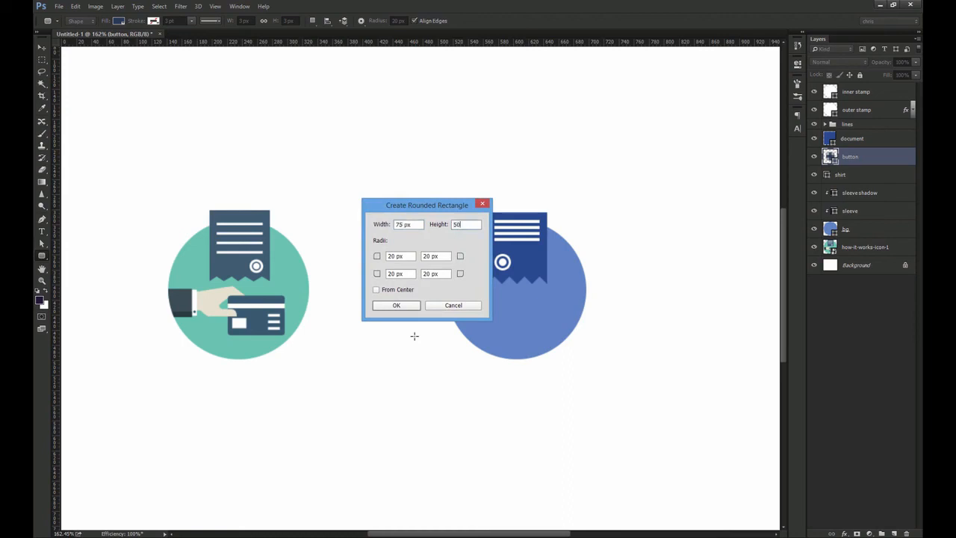
key(Tab)
text(5)
key(Tab)
text(5)
key(Tab)
text(5)
click(396, 304)
Step: Move the rounded rectangle into the blue circle below the receipt and set its fill to the receipt's blue, 20488b
key(v)
drag(461, 363, 550, 324)
double_click(832, 159)
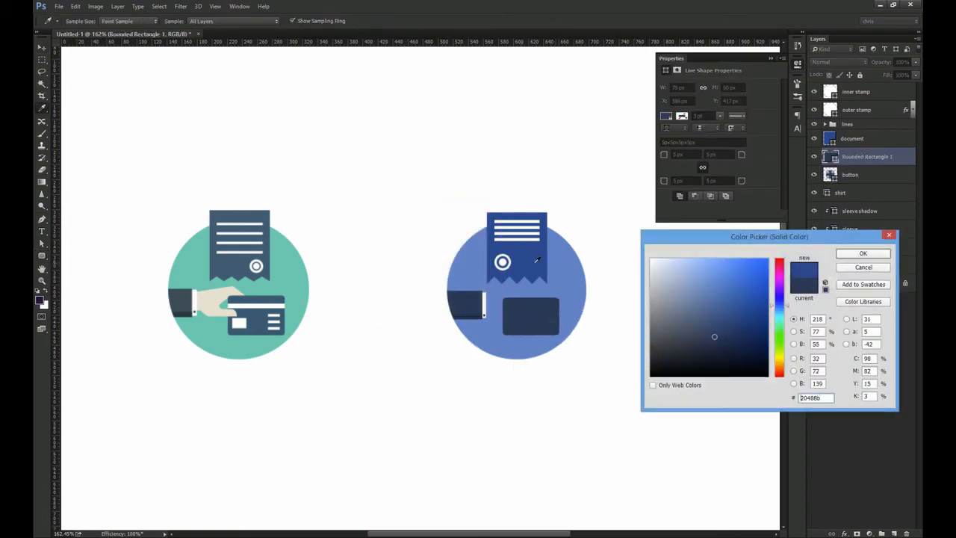
click(862, 255)
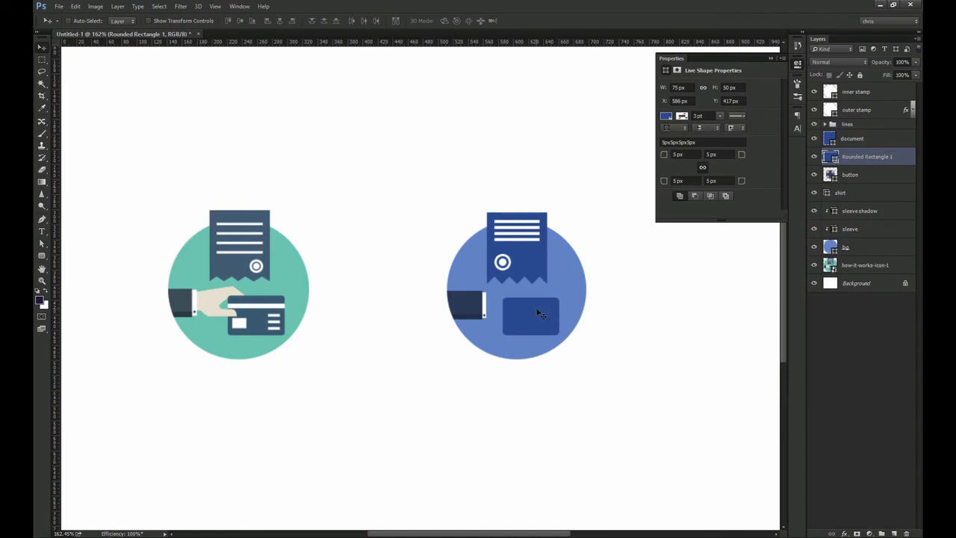
Step: Create a 75 × 8 px rectangle for the card's stripe and move it over the card's upper part
key(u)
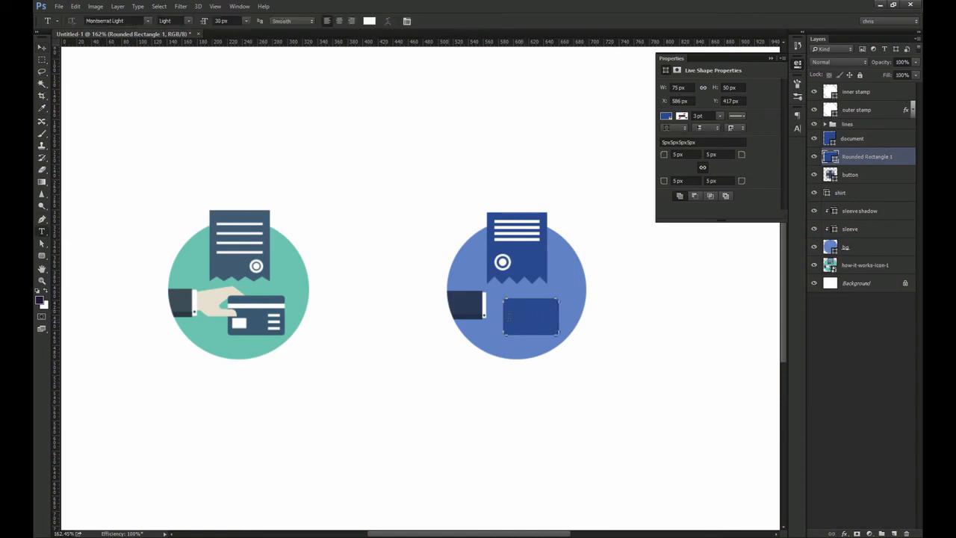
click(384, 327)
text(8)
key(Return)
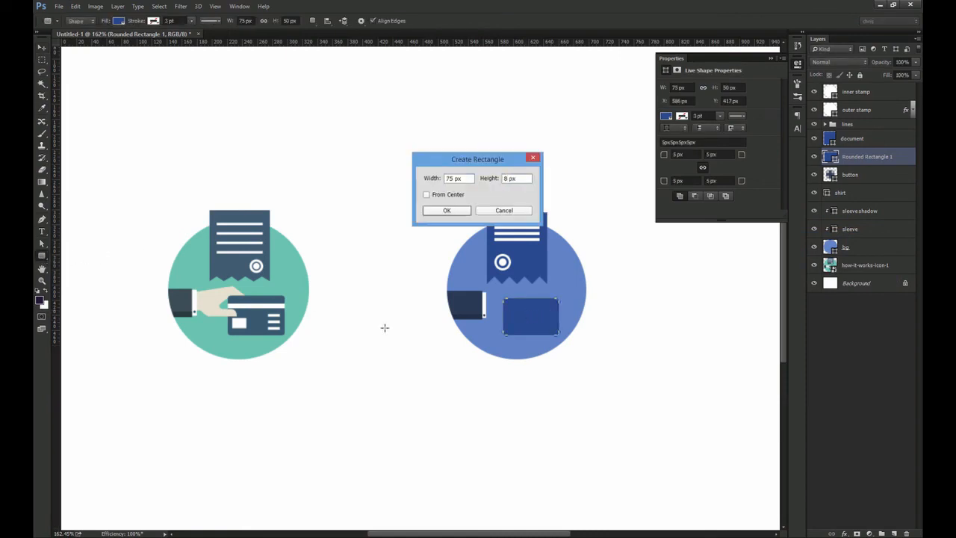
key(v)
drag(384, 328, 493, 308)
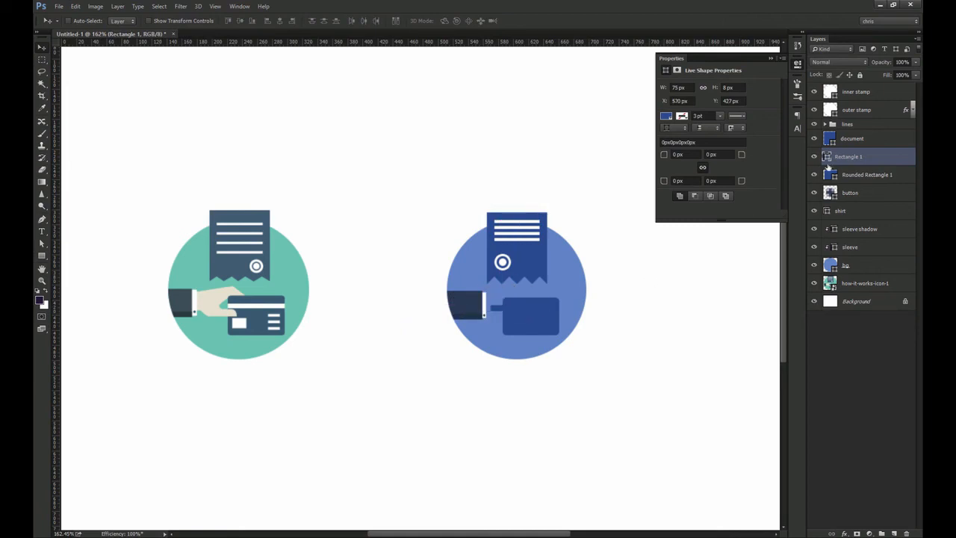
Step: Fill the stripe with white and align it across the card's full width at X 586 px, Y 427 px
double_click(827, 159)
drag(695, 284, 545, 165)
key(Return)
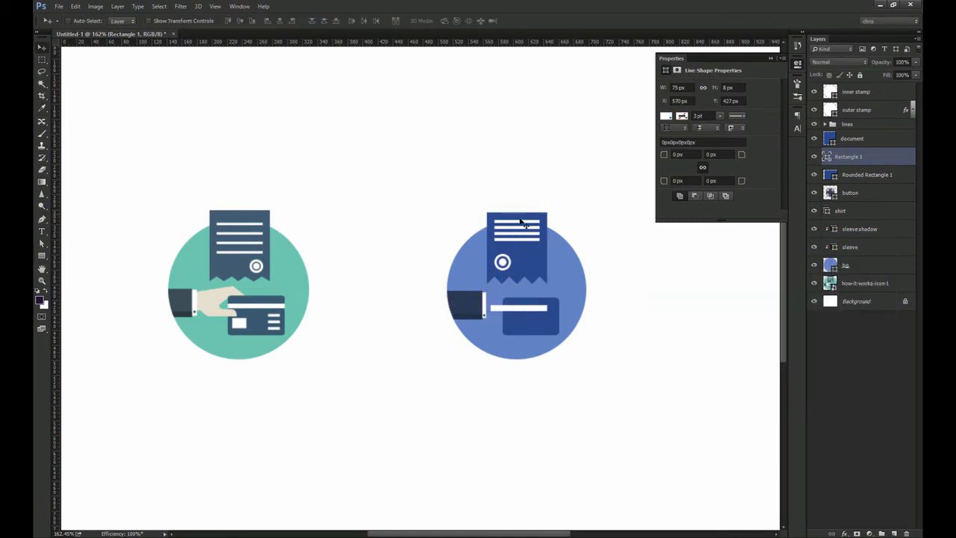
key(x)
mouse_move(555, 305)
mouse_down()
mouse_move(601, 333)
mouse_move(541, 313)
mouse_up()
key(z)
drag(562, 293, 611, 339)
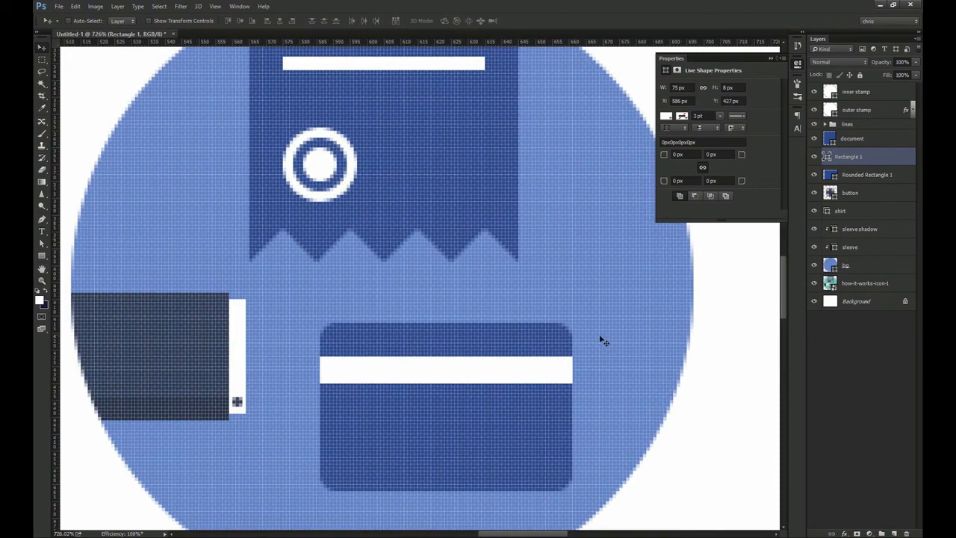
drag(496, 360, 496, 327)
key(ctrl+z)
Step: Create a white 16 × 3 px rectangle as the first small text line for the card
key(ctrl+1)
key(z)
mouse_move(446, 308)
mouse_down()
mouse_move(458, 306)
mouse_move(445, 307)
mouse_up()
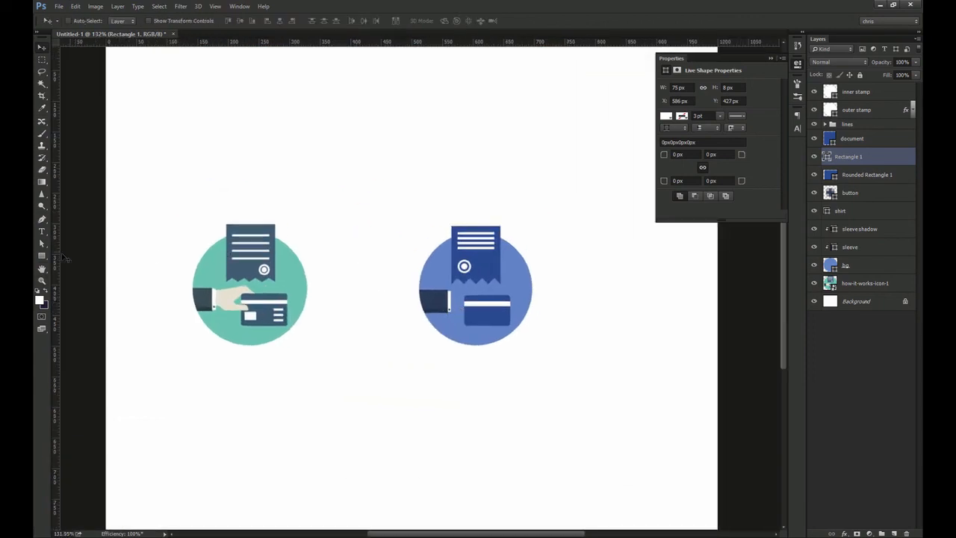
click(46, 257)
click(437, 343)
key(Tab)
text(3)
key(Return)
key(v)
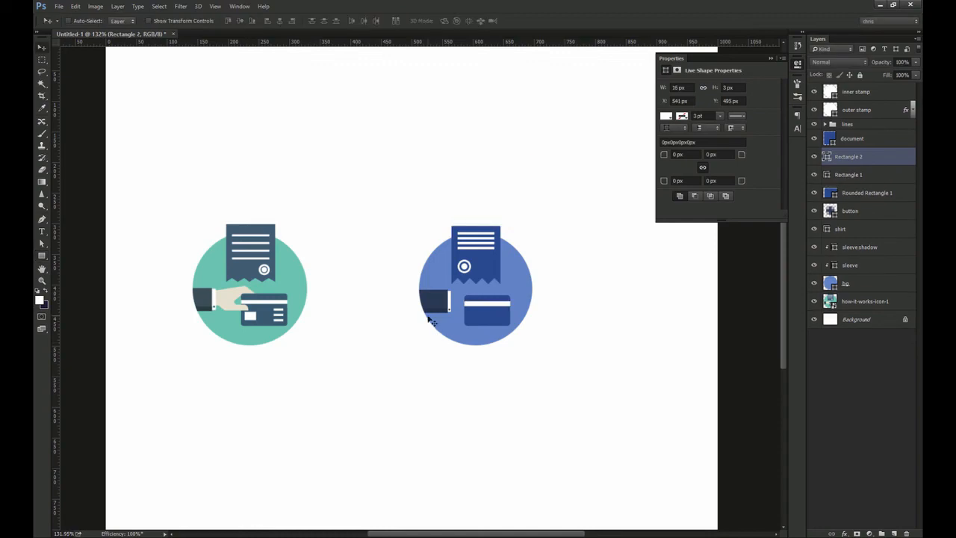
Step: Move the small line onto the card's lower right area and duplicate it twice into an evenly spaced stack of three
drag(440, 342, 440, 378)
key(ctrl+space)
drag(440, 378, 439, 403)
key(ctrl+1)
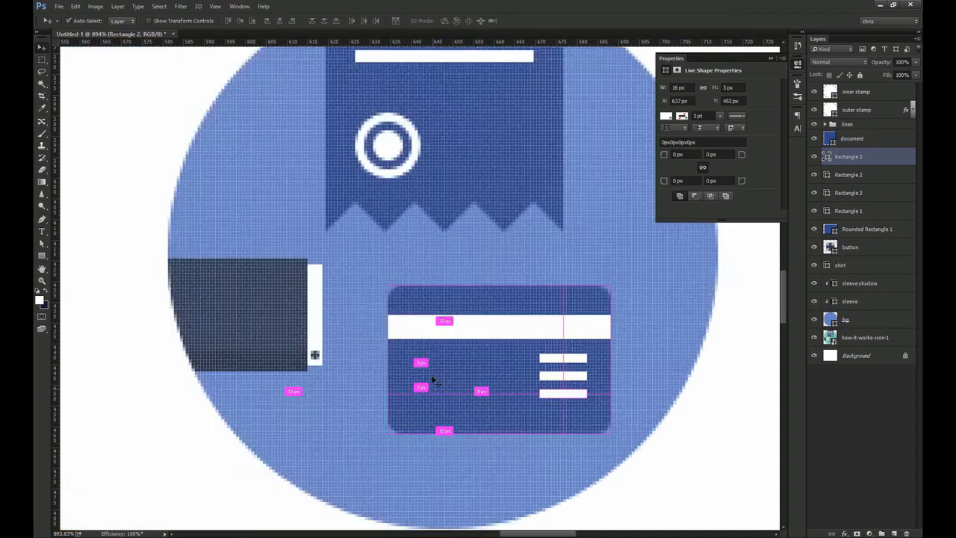
Step: Select the three small card lines together and move them 2 px down
key(z)
drag(499, 307, 575, 380)
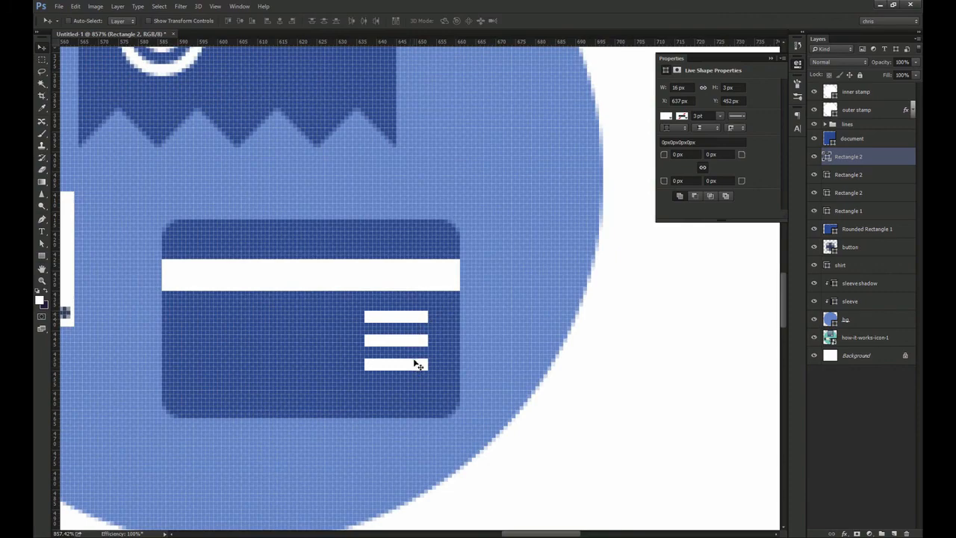
shift+click(851, 199)
drag(433, 314, 572, 363)
key(ctrl+1)
key(z)
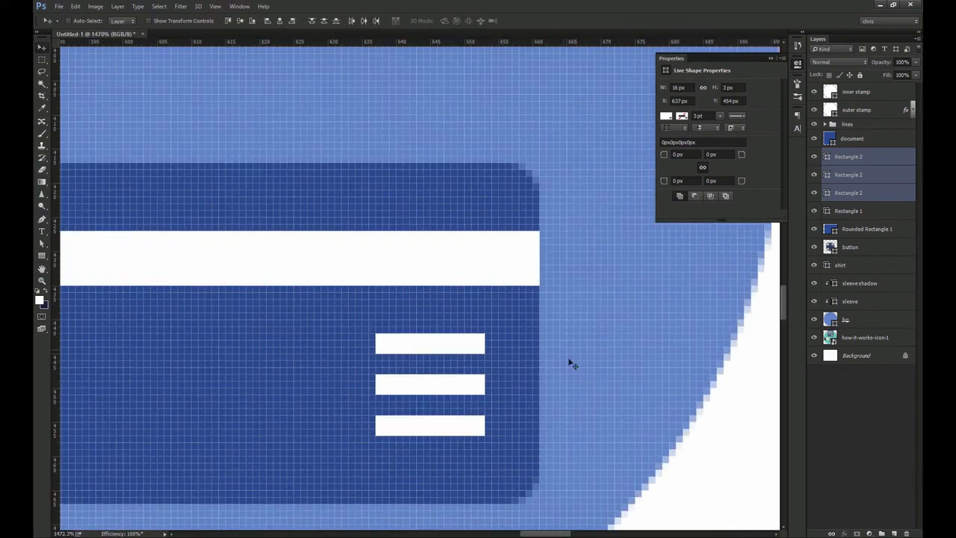
Step: Compare the lines' gaps to the stripe and card edges using marquee selections, nudging the lines 2 px down and 1 px left
key(m)
mouse_move(469, 286)
mouse_down()
mouse_move(450, 335)
mouse_move(539, 360)
mouse_up()
drag(456, 444, 473, 466)
key(v)
key(Down)
key(Down)
key(Left)
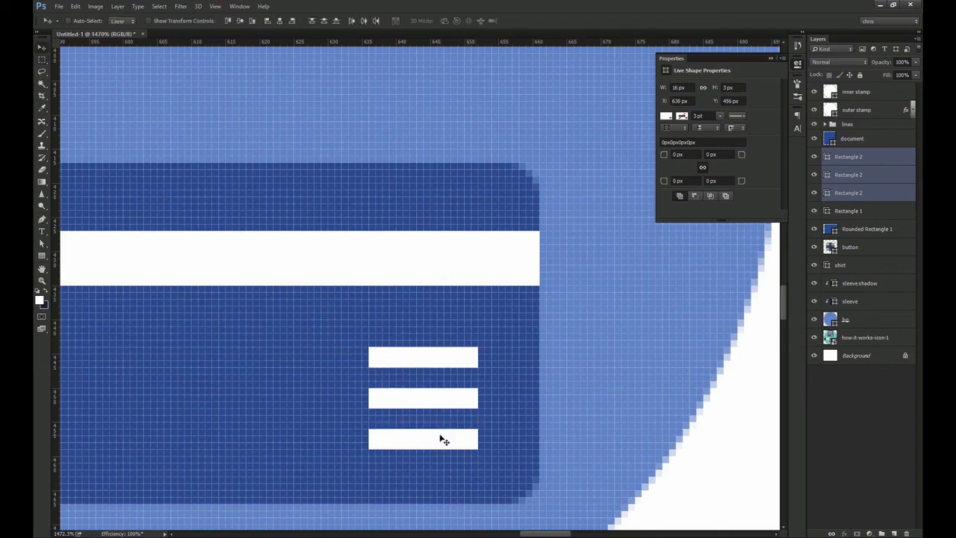
key(m)
drag(423, 450, 456, 502)
drag(440, 286, 471, 345)
drag(479, 353, 539, 376)
key(ctrl+d)
key(ctrl+1)
key(v)
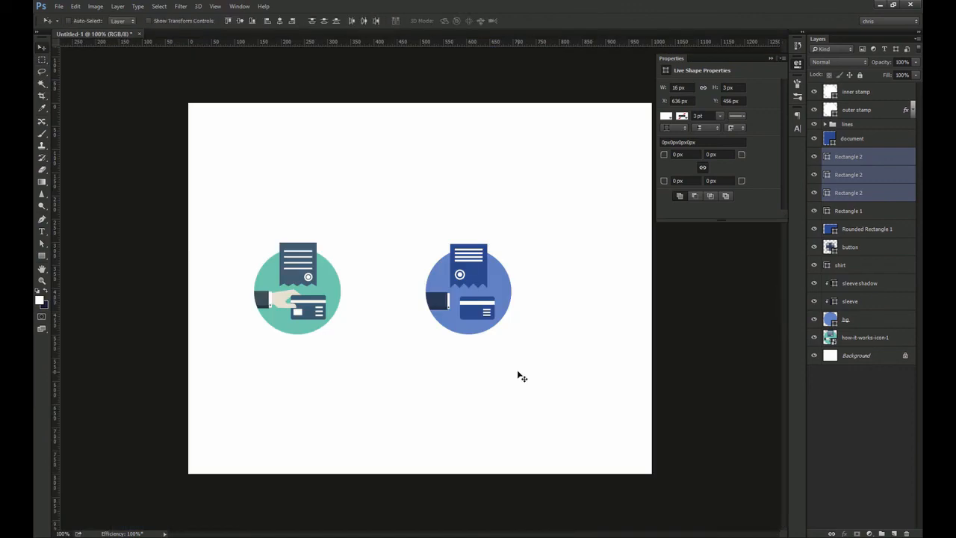
Step: Create a white 16 × 10 px rectangle for the card's chip
key(u)
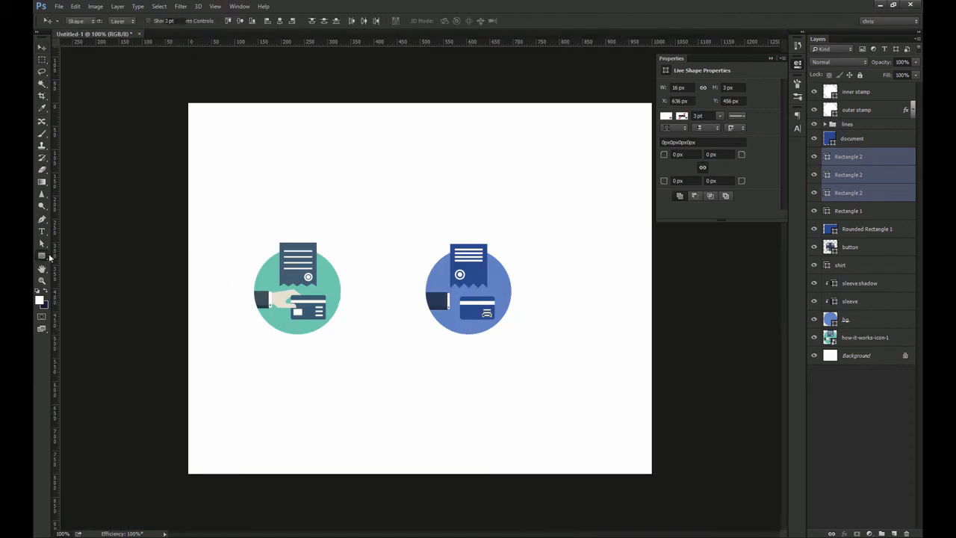
click(406, 348)
key(Tab)
text(10)
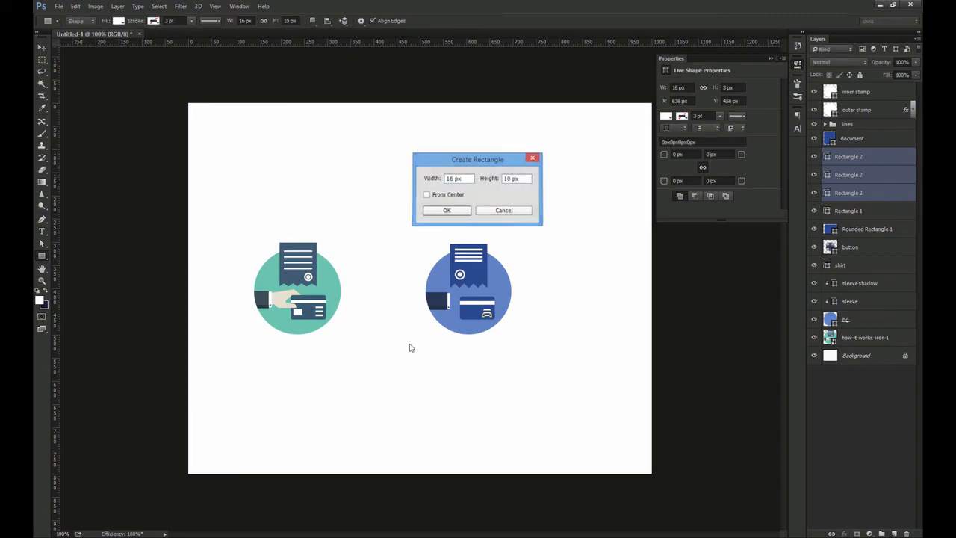
key(Return)
key(v)
Step: Place the chip rectangle in the card's lower left area at X 595 px, Y 449 px, checking its edge gap with a marquee
scroll(463, 313, up, 5)
drag(435, 389, 571, 355)
key(z)
key(v)
drag(386, 352, 303, 363)
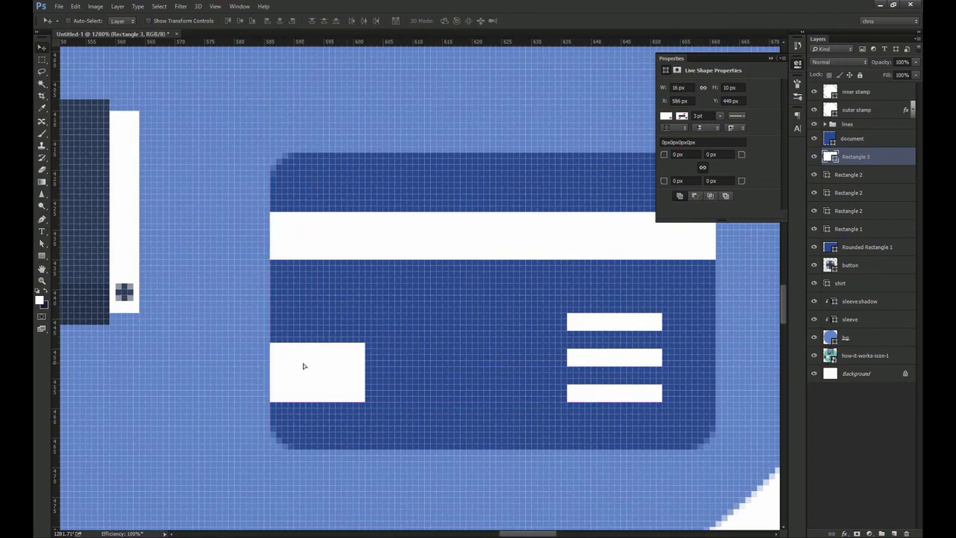
key(shift+Right)
key(Left)
key(m)
drag(271, 362, 323, 390)
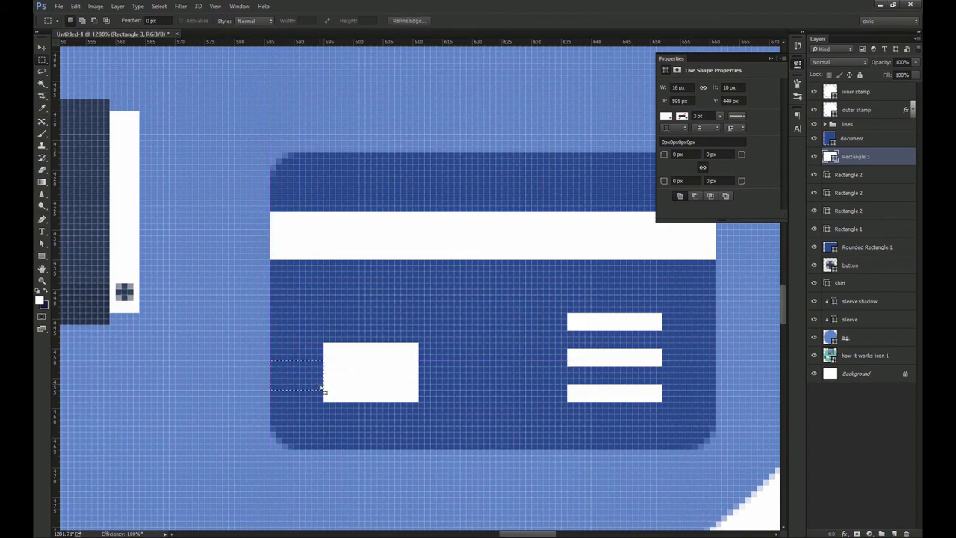
key(ctrl+d)
key(v)
key(ctrl+0)
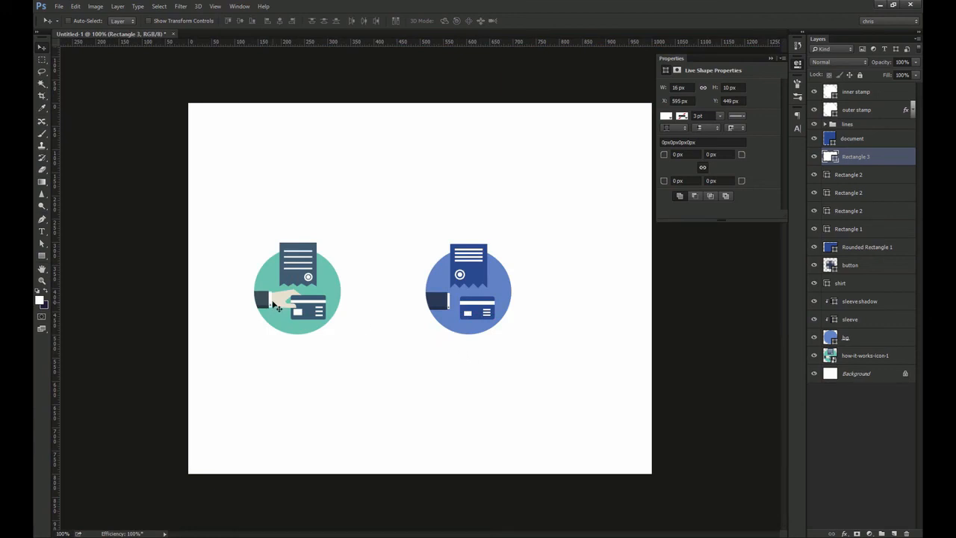
Step: Draw a hand outline of about 67 × 45 px reaching from the shirt cuff around the card, using the Pen tool in Shape mode
drag(316, 292, 365, 331)
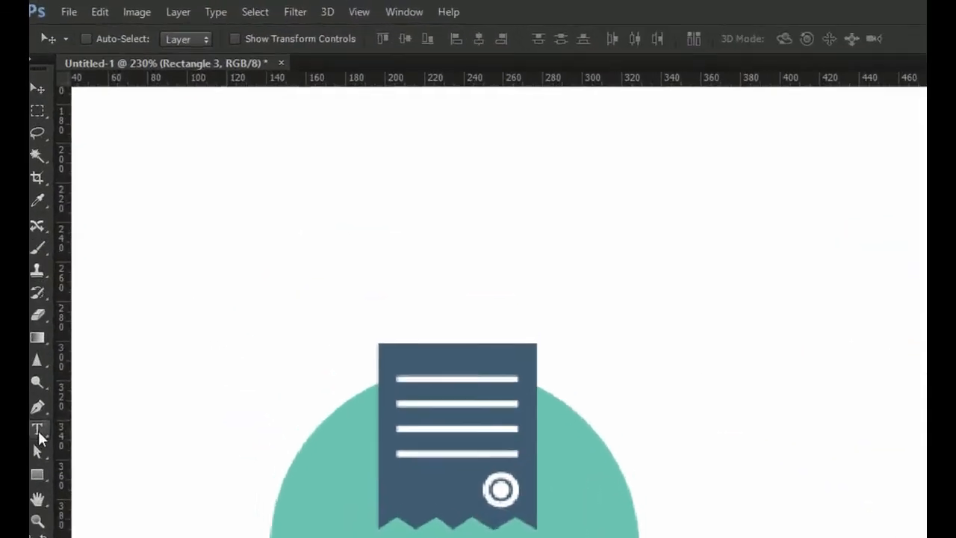
click(42, 219)
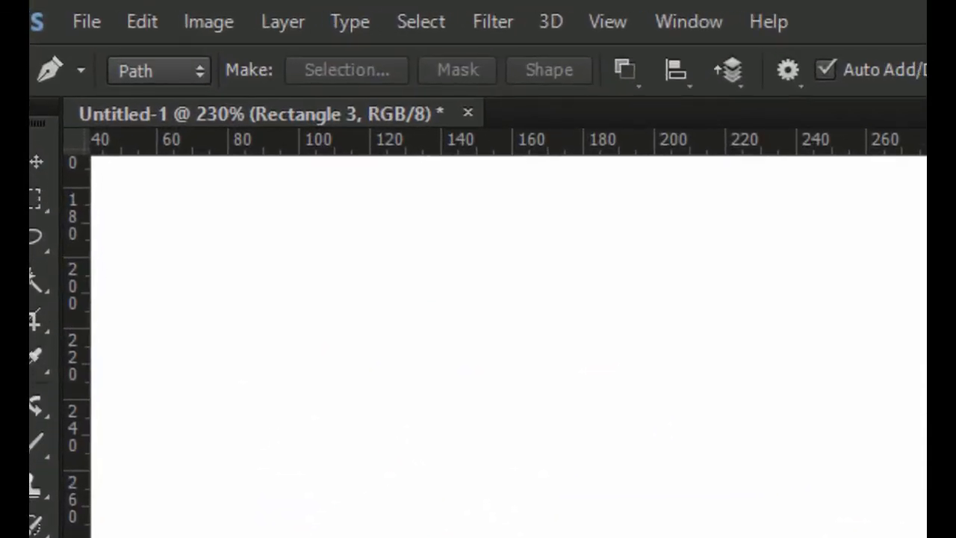
click(176, 72)
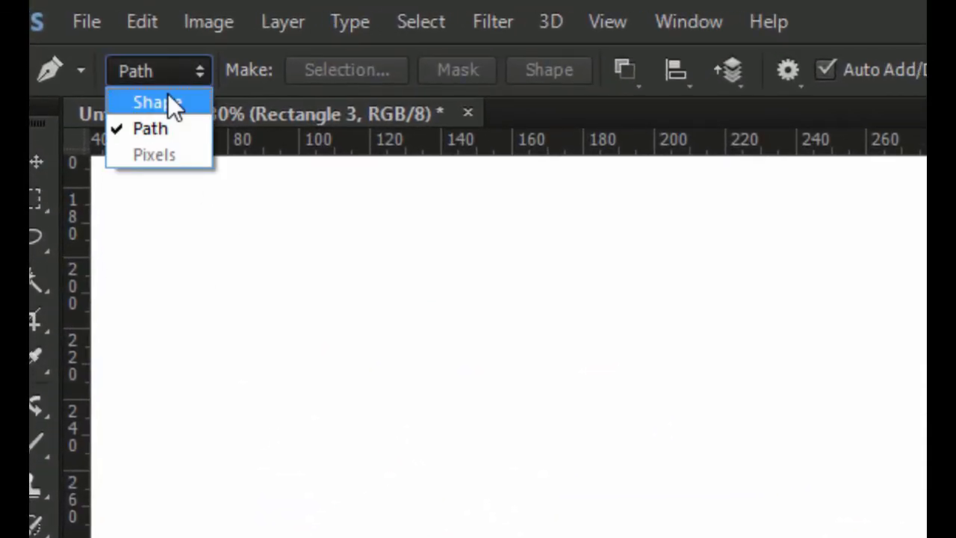
click(168, 99)
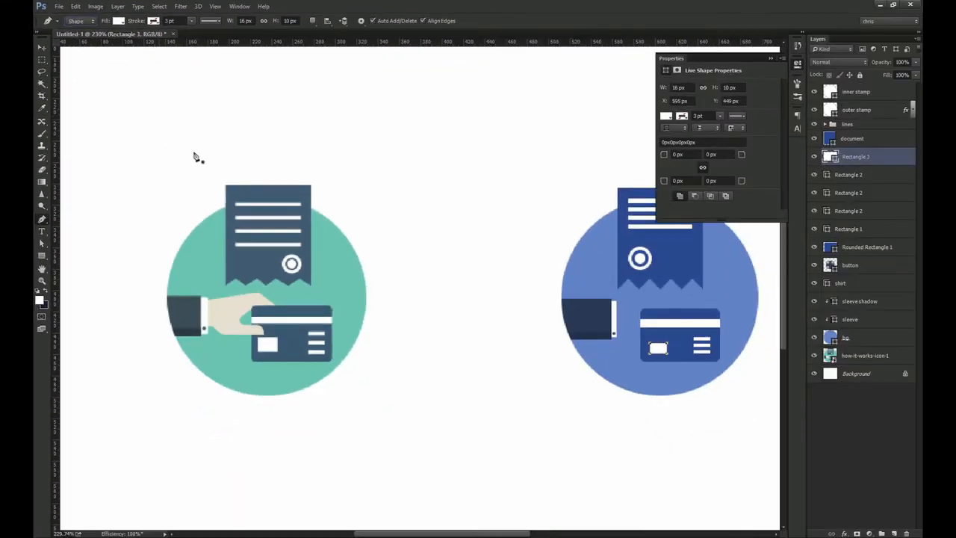
click(619, 309)
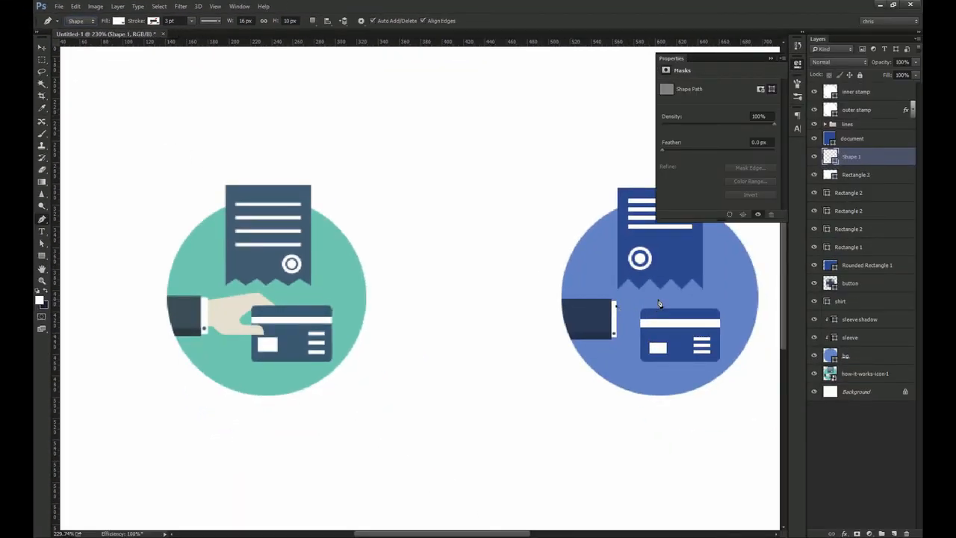
click(664, 302)
click(688, 315)
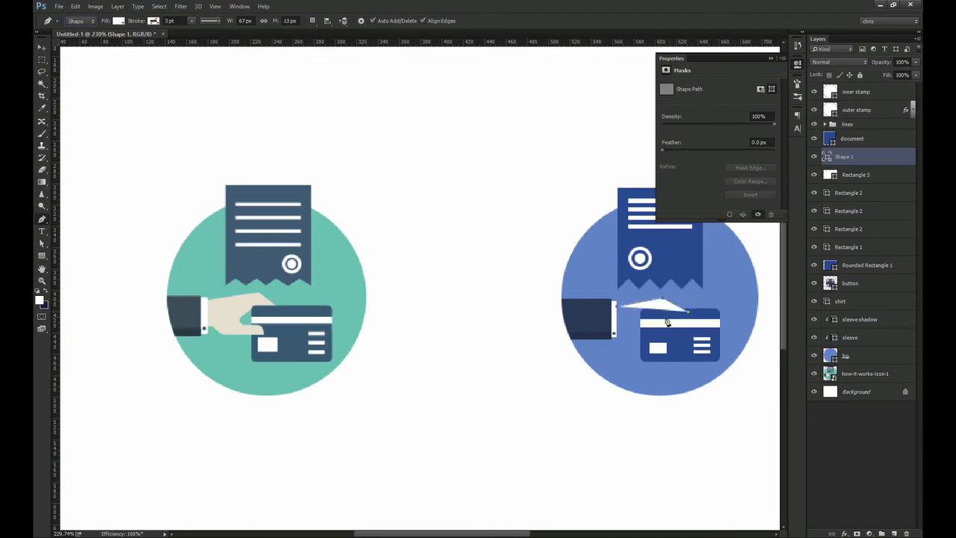
click(652, 318)
click(637, 329)
drag(639, 338, 673, 346)
click(631, 350)
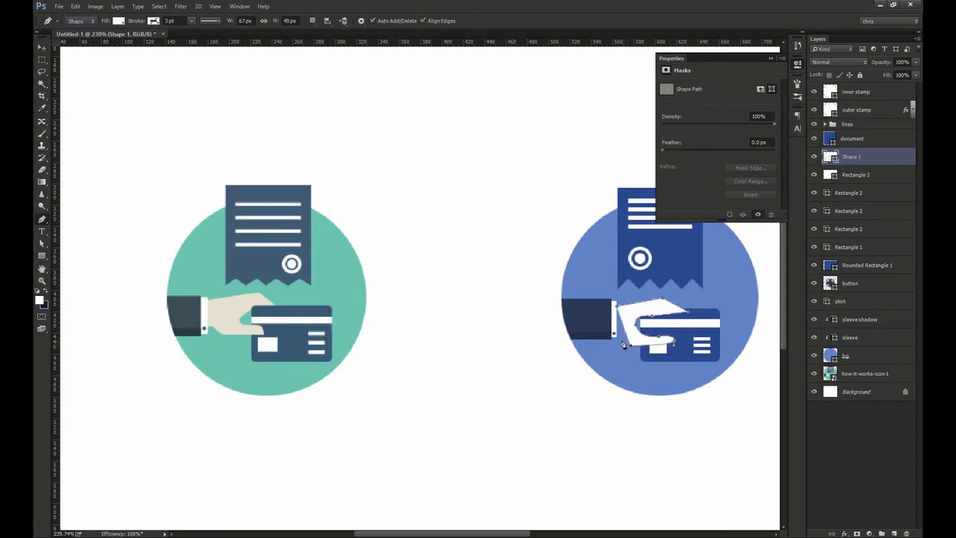
click(613, 335)
click(649, 321)
key(ctrl+z)
Step: Move the hand shape so its wrist meets the shirt cuff
key(v)
drag(657, 336, 549, 318)
scroll(539, 317, up, 2)
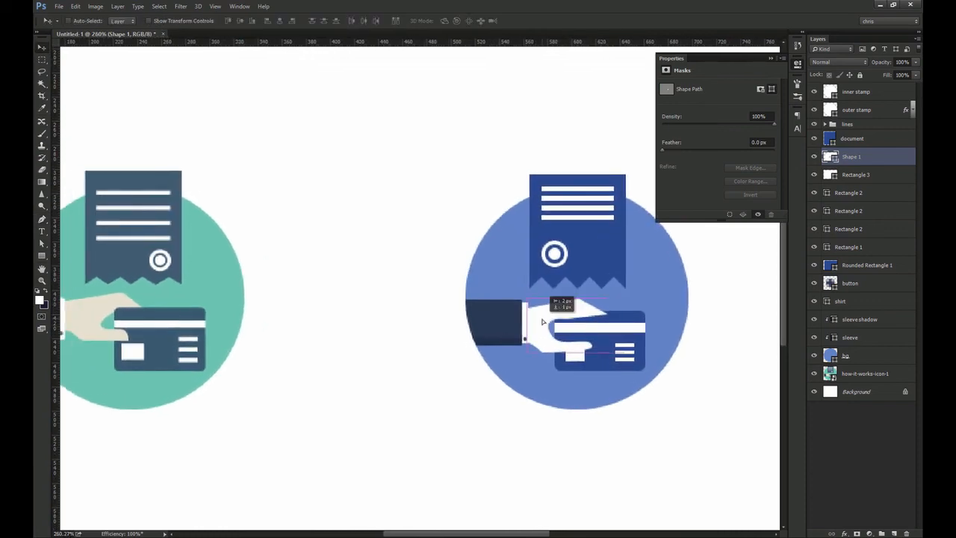
Step: Reshape the hand's inner curve between the upper fingers and the thumb
key(a)
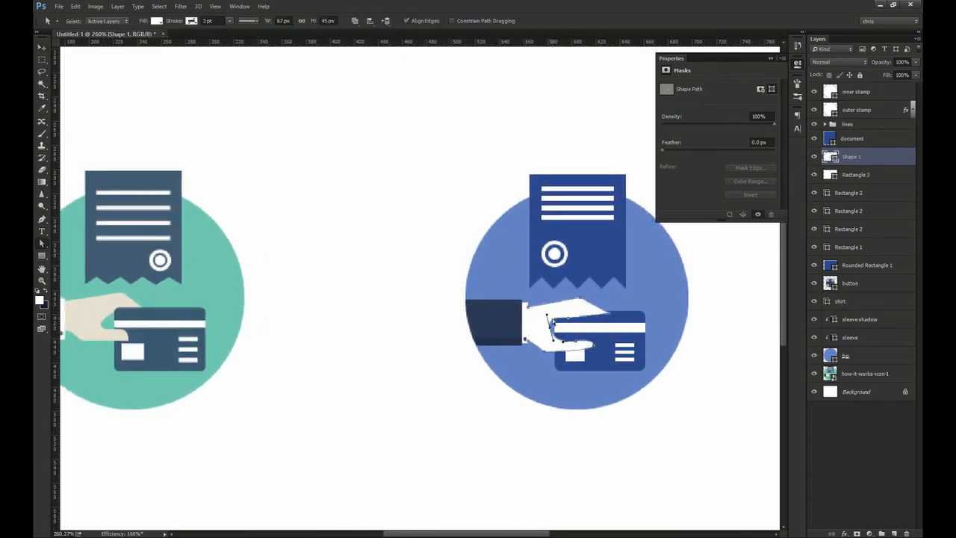
drag(553, 329, 609, 314)
drag(551, 340, 595, 348)
key(p)
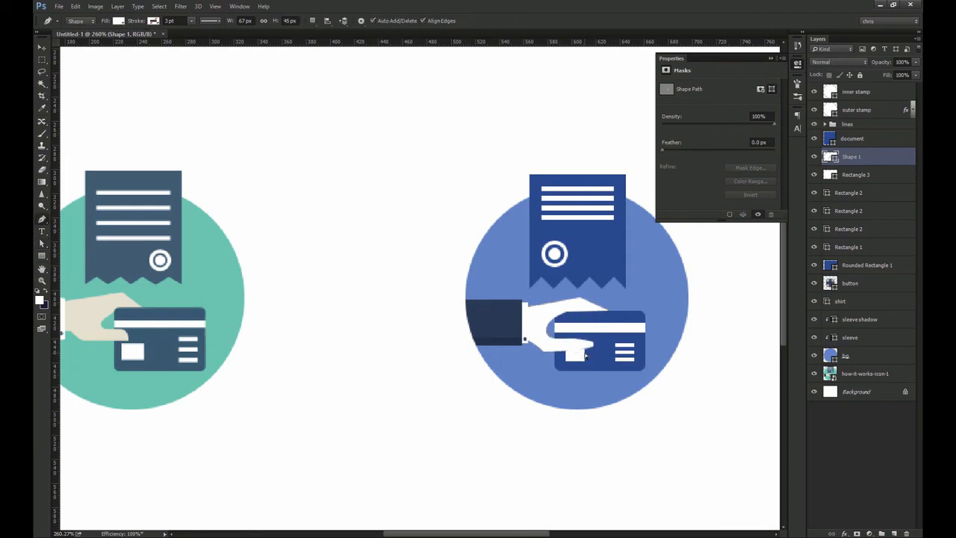
key(a)
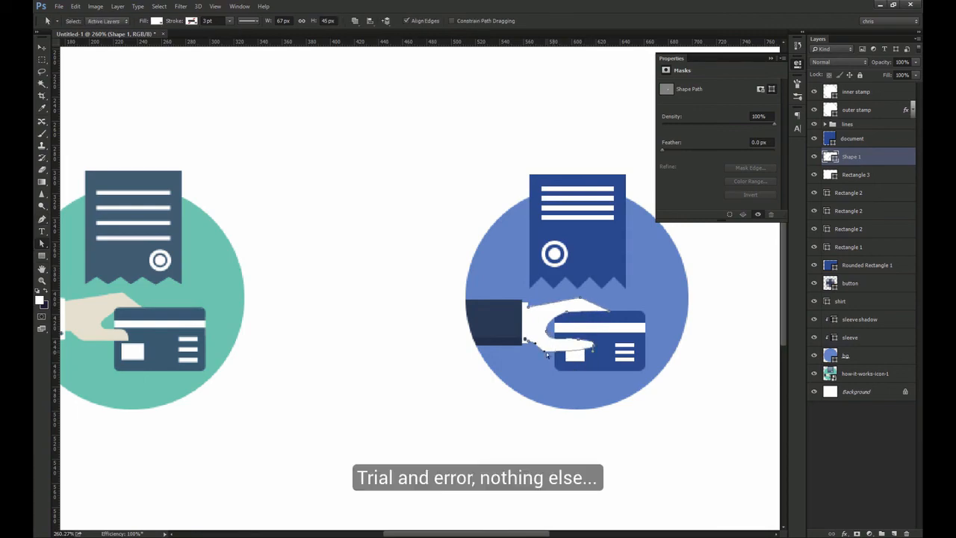
Step: Adjust the anchor points at the lower palm corner, along the thumb and at the upper start of the inner curve
drag(554, 347, 608, 384)
drag(513, 370, 523, 370)
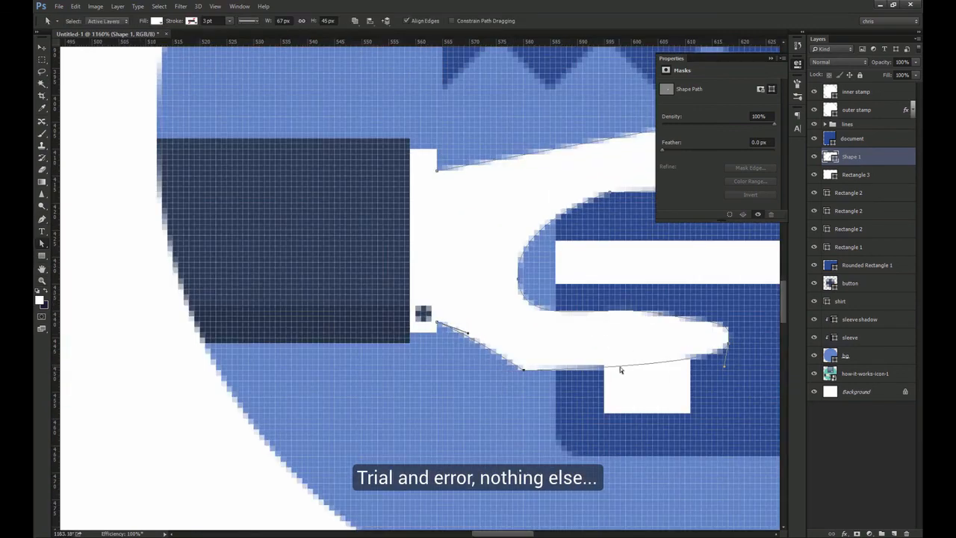
drag(621, 368, 627, 366)
drag(659, 314, 657, 321)
drag(721, 330, 547, 343)
drag(452, 227, 446, 223)
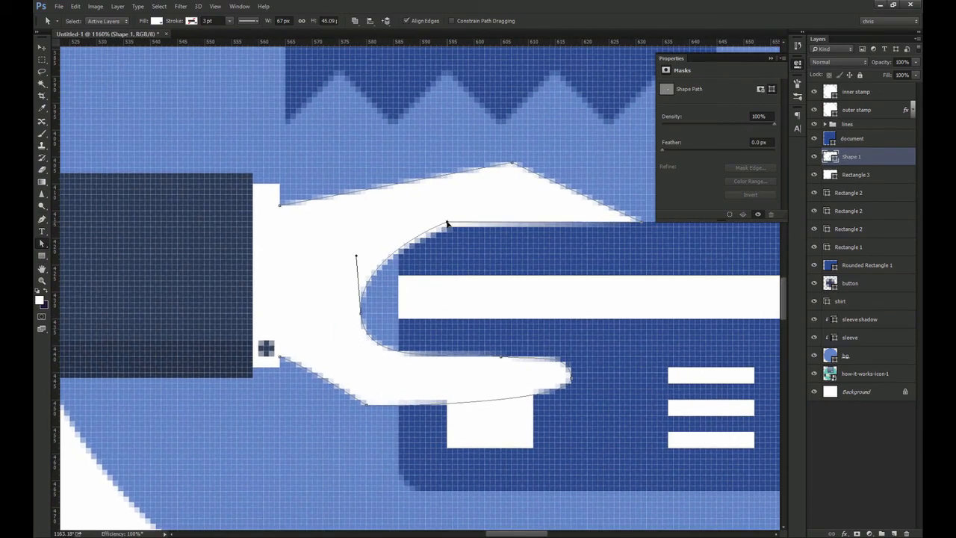
Step: Reposition the fingertip, inner curve, thumb and knuckle points so the finger's lower edge is straight and the hand is 69 px wide
drag(641, 223, 652, 232)
drag(448, 221, 447, 232)
drag(361, 314, 365, 313)
drag(440, 353, 442, 352)
drag(501, 356, 532, 357)
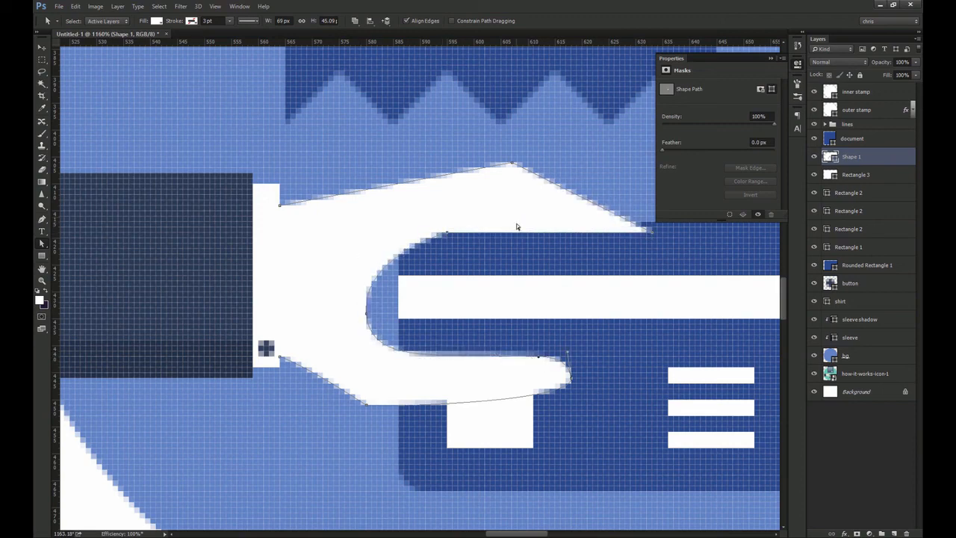
drag(511, 163, 506, 163)
key(ctrl+0)
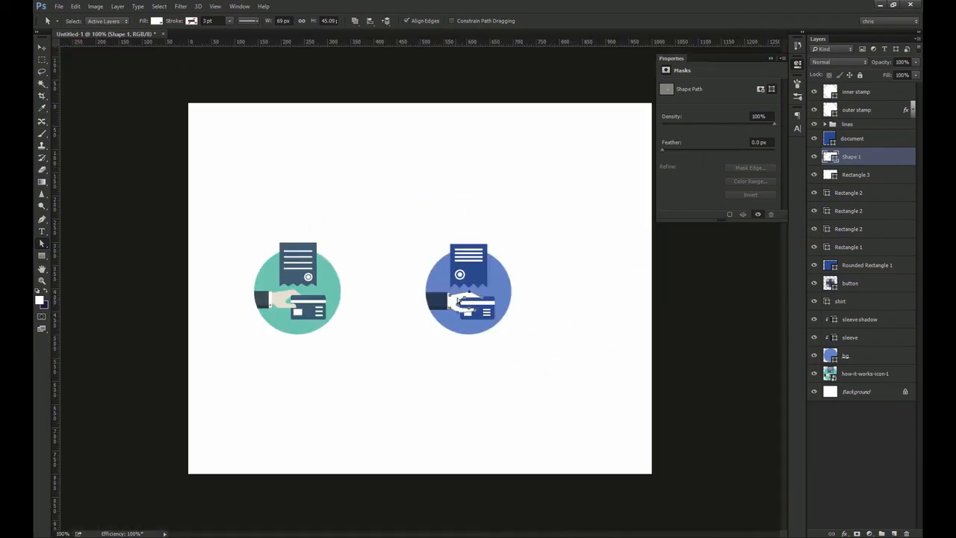
Step: Shorten the upper finger by moving its tip back, making the hand shape 65 px wide
key(z)
click(332, 310)
click(350, 300)
key(v)
key(z)
drag(528, 314, 536, 316)
key(v)
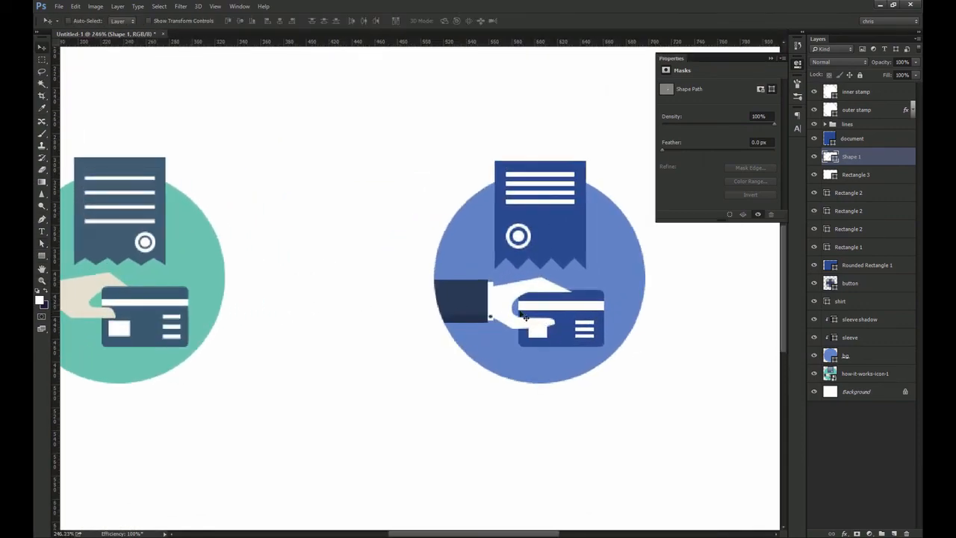
key(z)
drag(528, 301, 554, 307)
key(a)
click(489, 317)
drag(485, 289, 486, 303)
key(Return)
key(v)
key(ctrl+1)
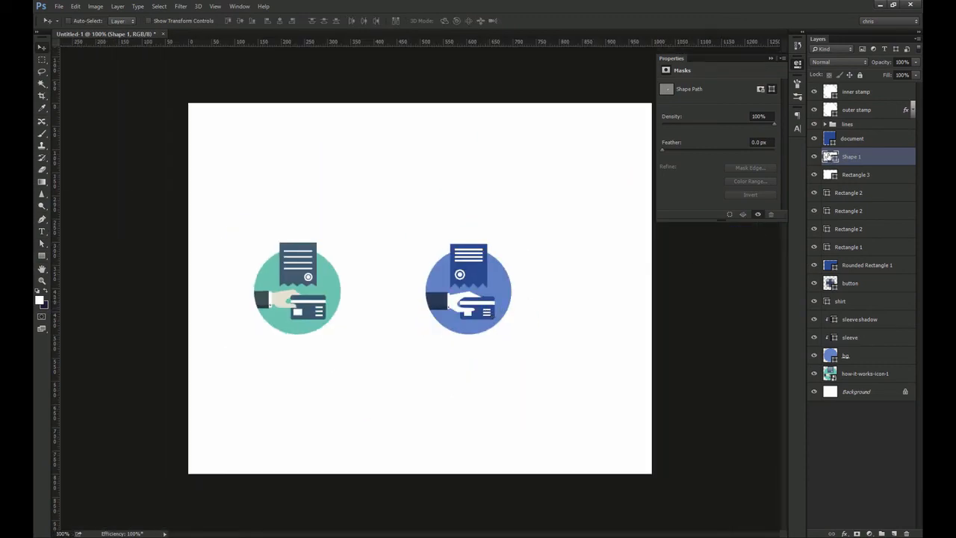
Step: Change the hand shape's fill color to #eeead5
double_click(830, 156)
drag(725, 236, 674, 226)
text(ee)
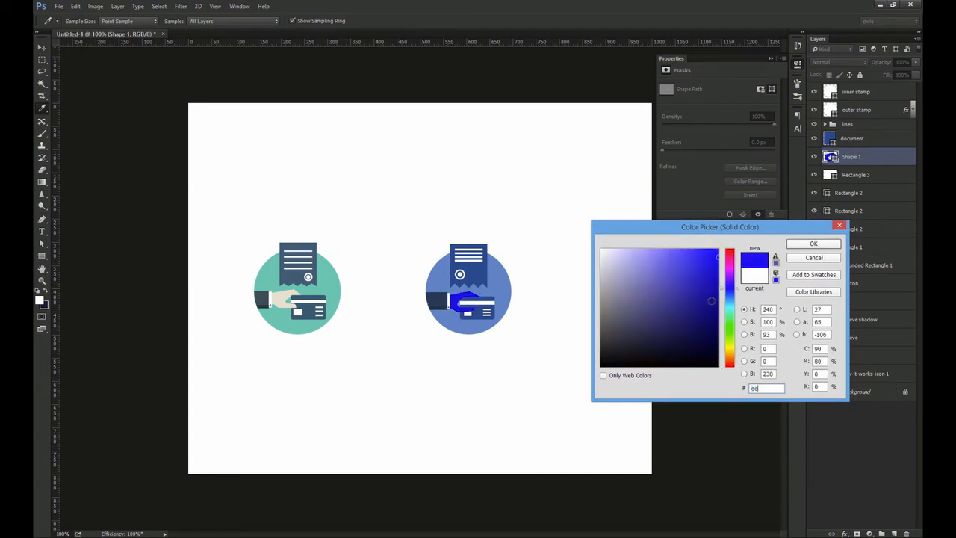
text(ead5)
key(Return)
Step: Examine the recolored hand's edges around the card, both close up and at actual size beside the reference icon
key(z)
click(463, 305)
drag(463, 304, 504, 312)
key(v)
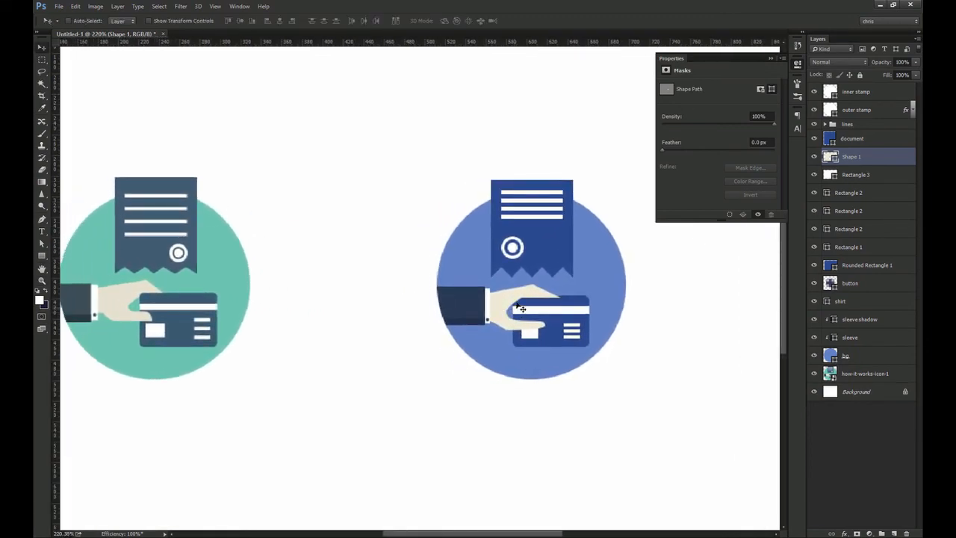
key(z)
mouse_move(561, 301)
mouse_down()
mouse_move(576, 302)
mouse_move(553, 308)
mouse_up()
key(a)
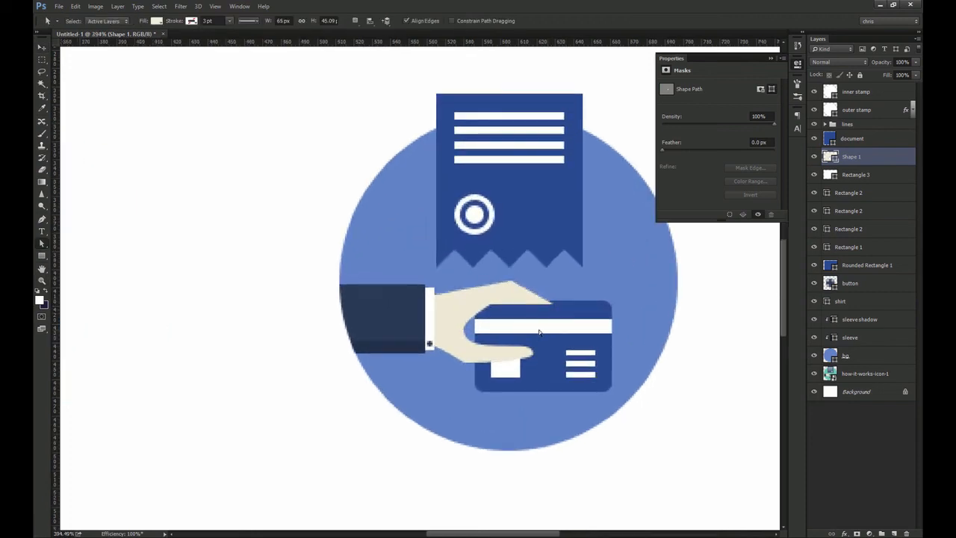
key(ctrl+1)
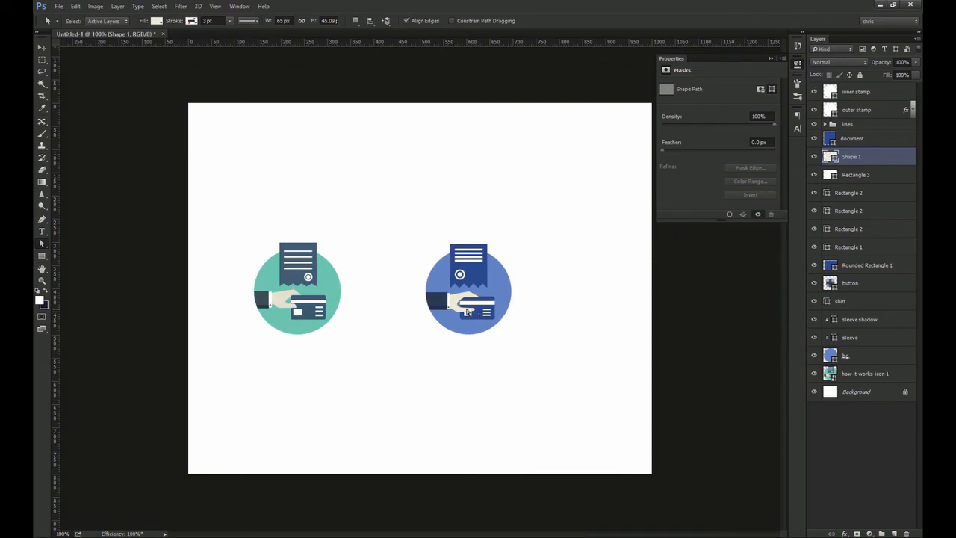
Step: Soften the lower palm corner of the hand by adjusting its anchor point and curve handle
key(z)
drag(451, 304, 450, 342)
click(489, 372)
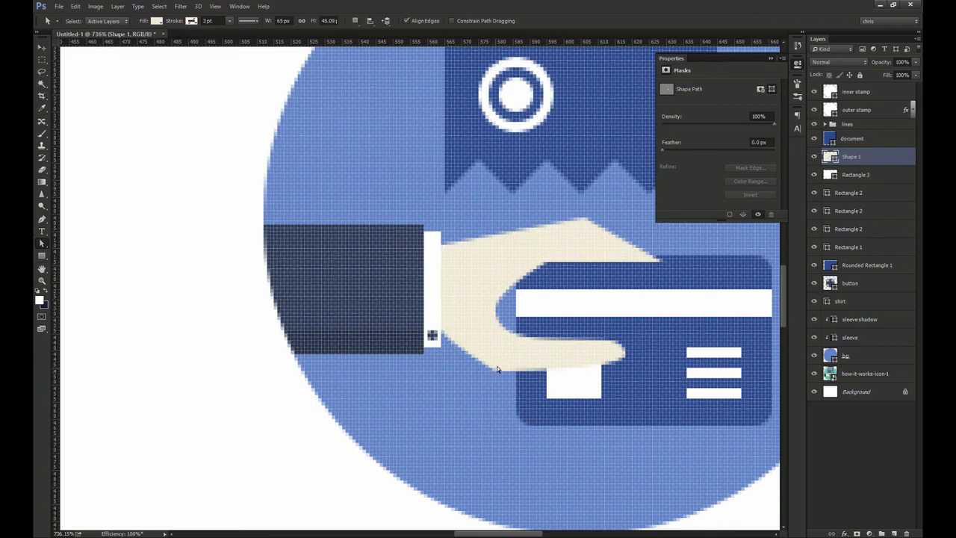
click(492, 365)
click(498, 369)
drag(517, 369, 532, 374)
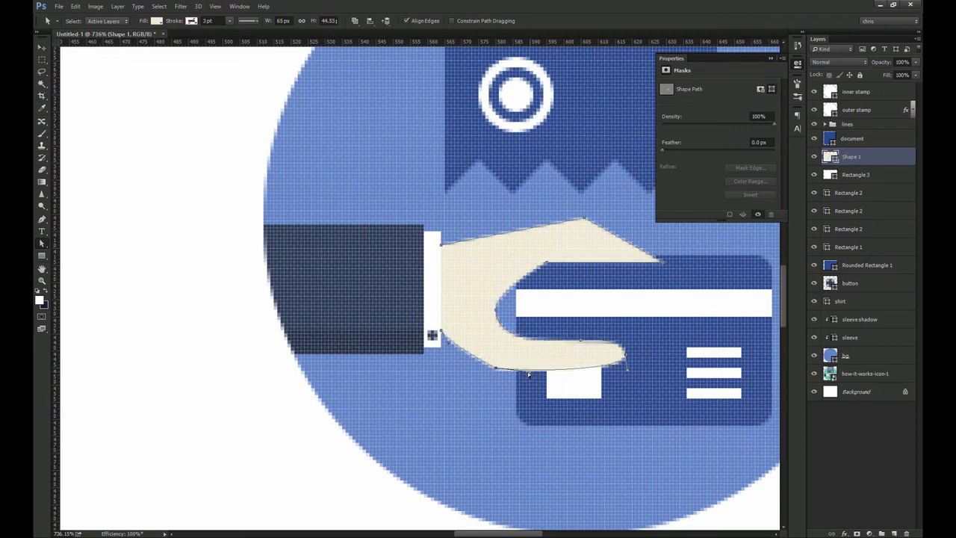
key(Return)
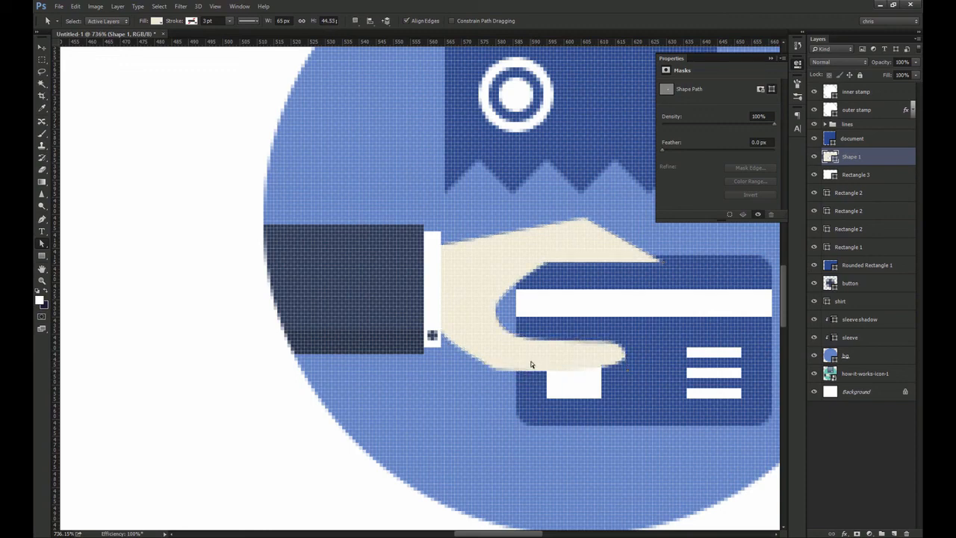
Step: Refine the hand's inner curve and shift the knuckle point slightly down and left
drag(523, 328, 370, 322)
drag(331, 284, 367, 346)
key(Return)
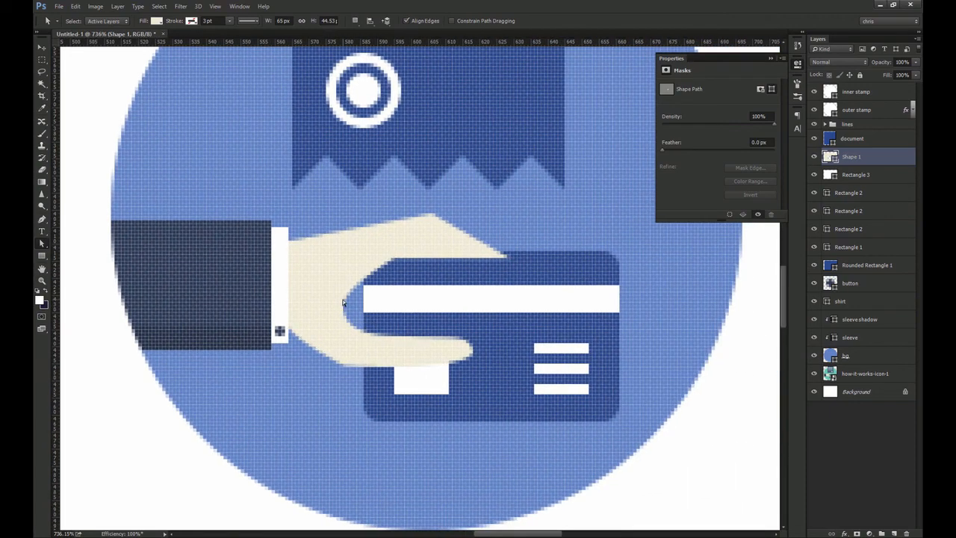
click(389, 248)
drag(431, 216, 428, 219)
key(Return)
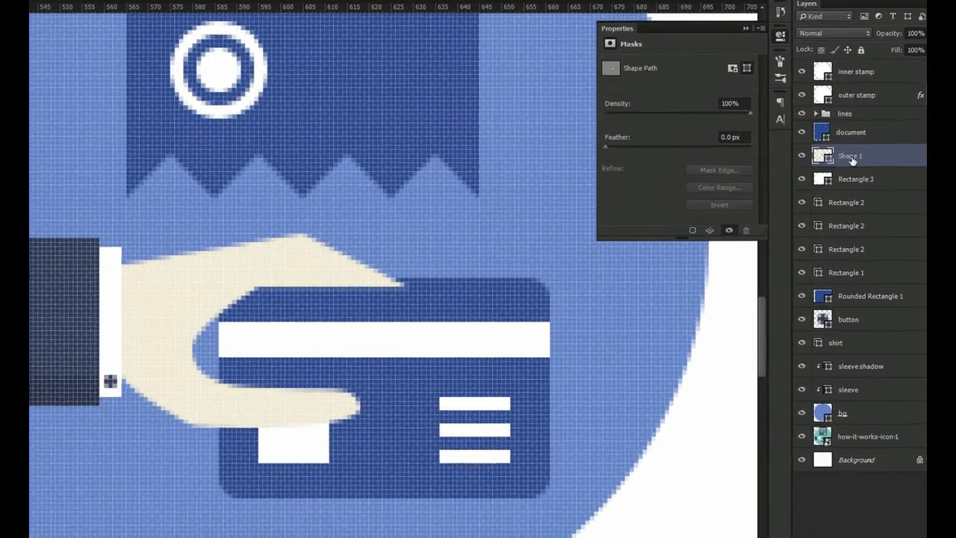
Step: Rename the hand shape's layer to "hand" and the card's wide stripe layer to "big line"
double_click(852, 157)
text(hand)
click(802, 178)
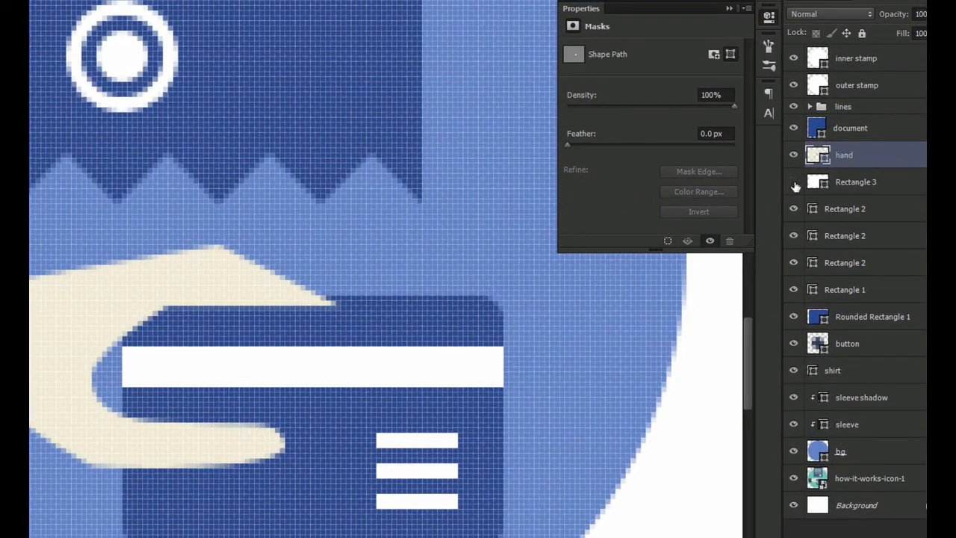
click(795, 186)
click(398, 377)
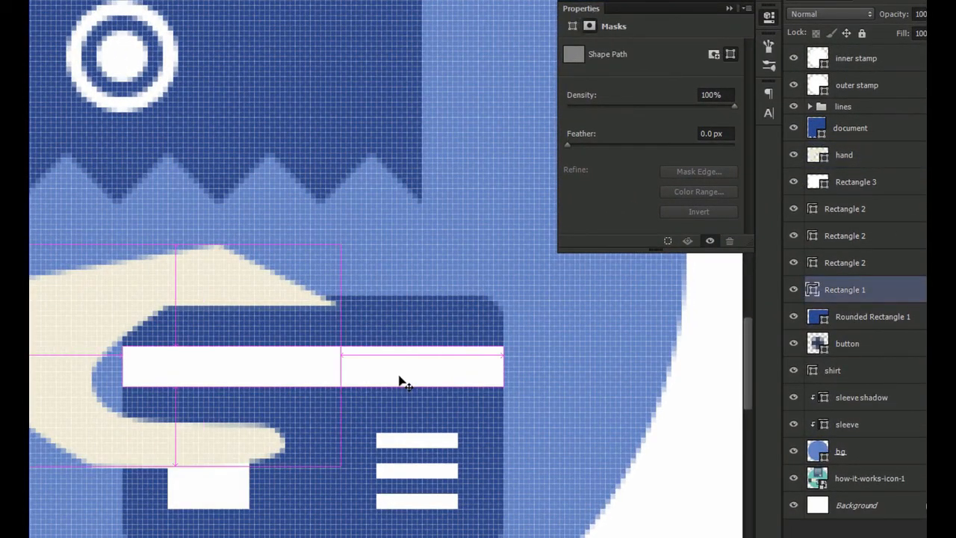
double_click(842, 290)
text(big line)
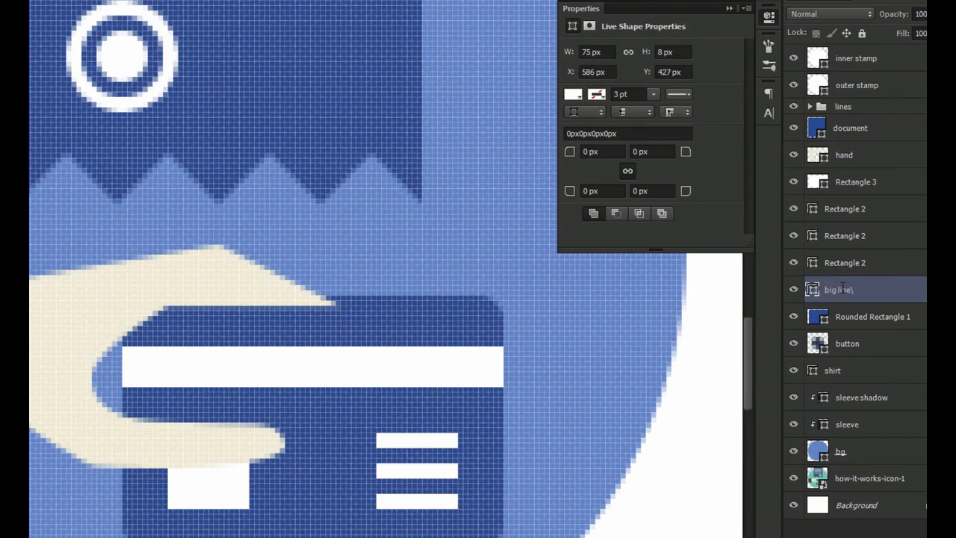
key(Return)
Step: Group the card's three small line layers and name the group "little lines"
click(859, 265)
shift+click(859, 212)
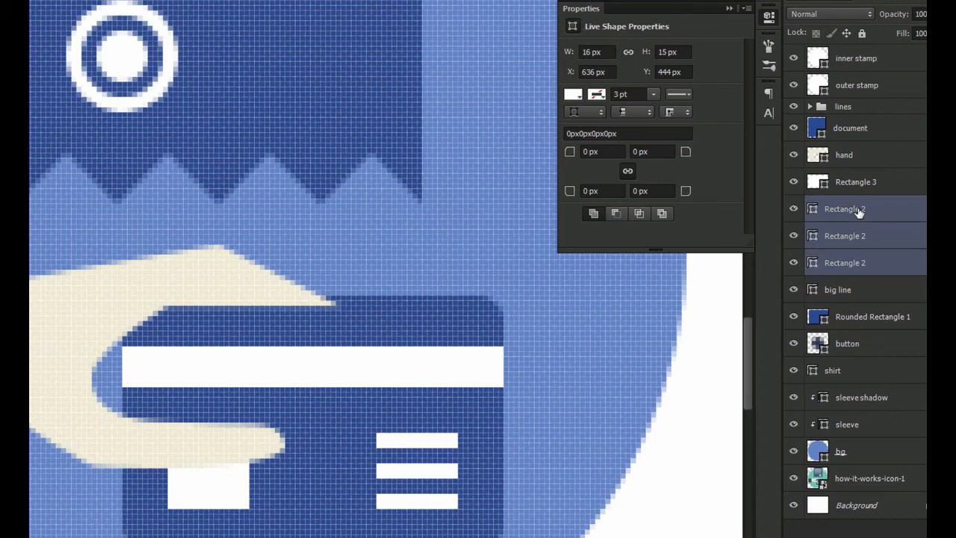
key(ctrl+g)
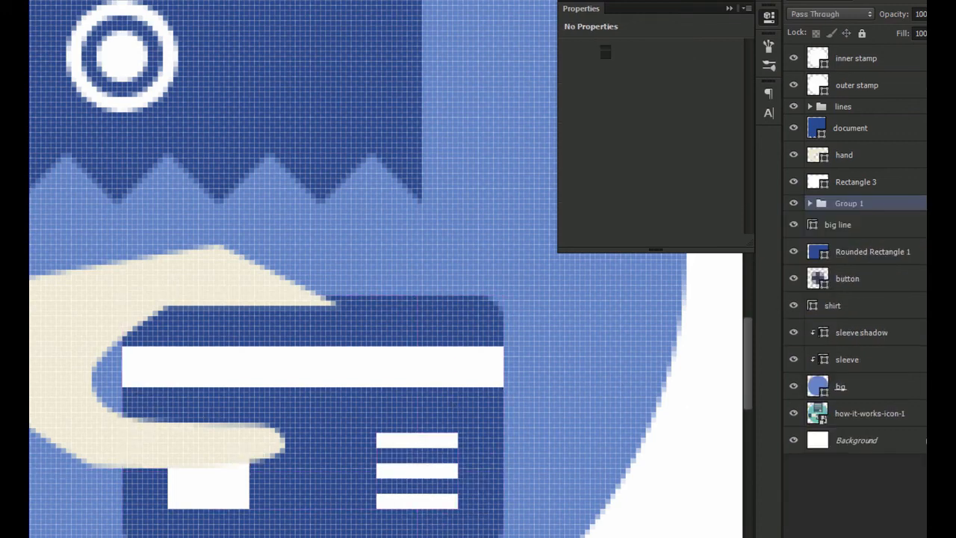
double_click(849, 203)
text(lit)
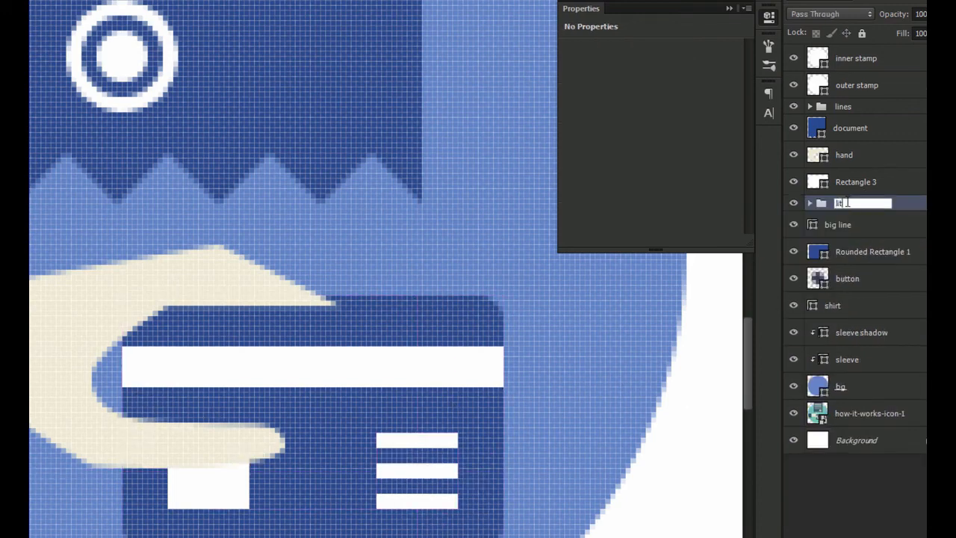
text(tle lines)
key(Return)
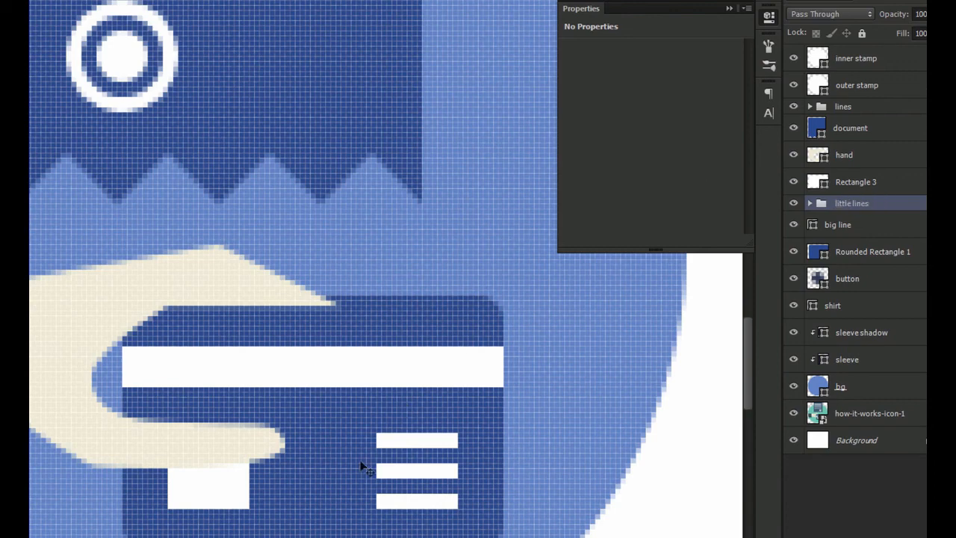
Step: Rename the card's chip rectangle layer to "square"
click(233, 498)
double_click(862, 182)
text(square)
key(Return)
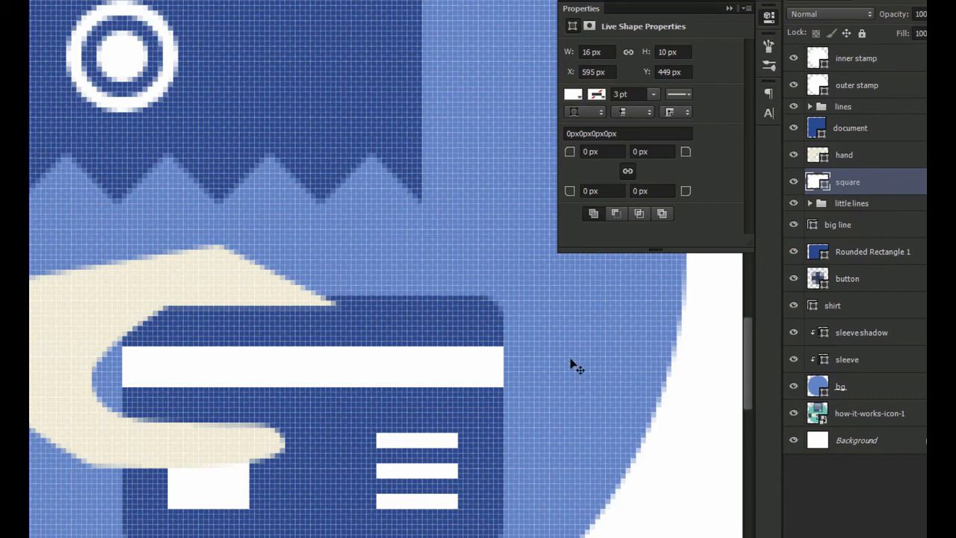
Step: Rename the card's rounded rectangle layer to "card bg" and close its shape properties
click(492, 416)
double_click(873, 254)
text(card bg)
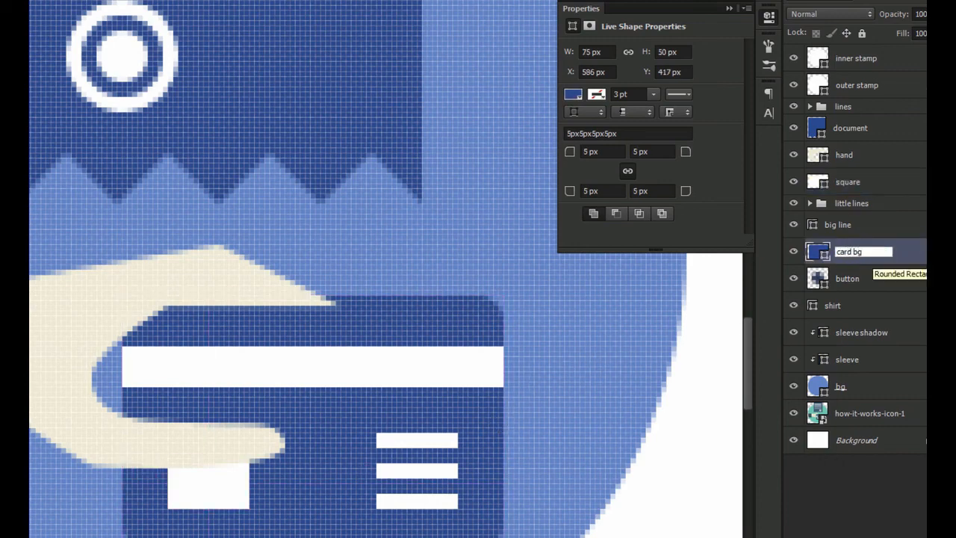
key(Return)
click(770, 18)
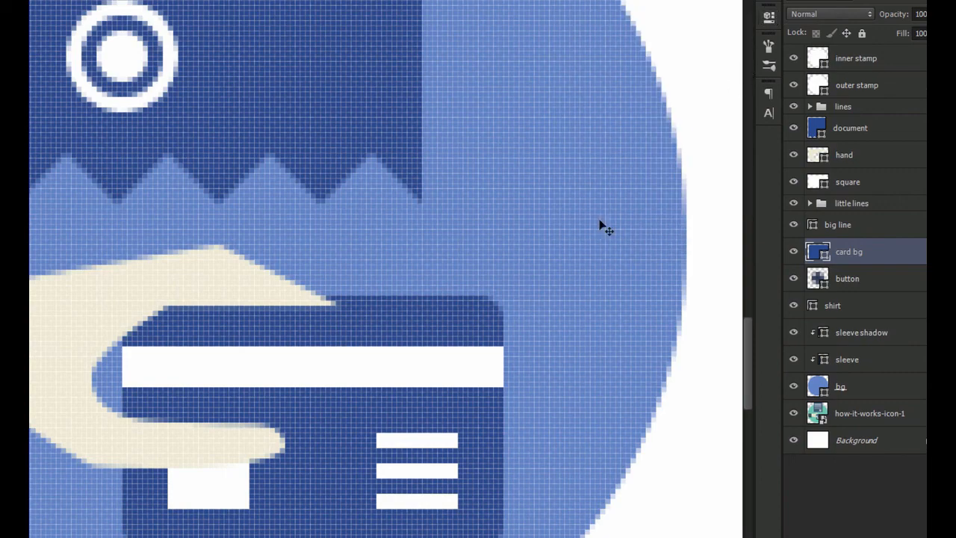
Step: Group the card bg, big line, little lines and square layers and name the group "card"
shift+click(465, 373)
drag(439, 412, 464, 411)
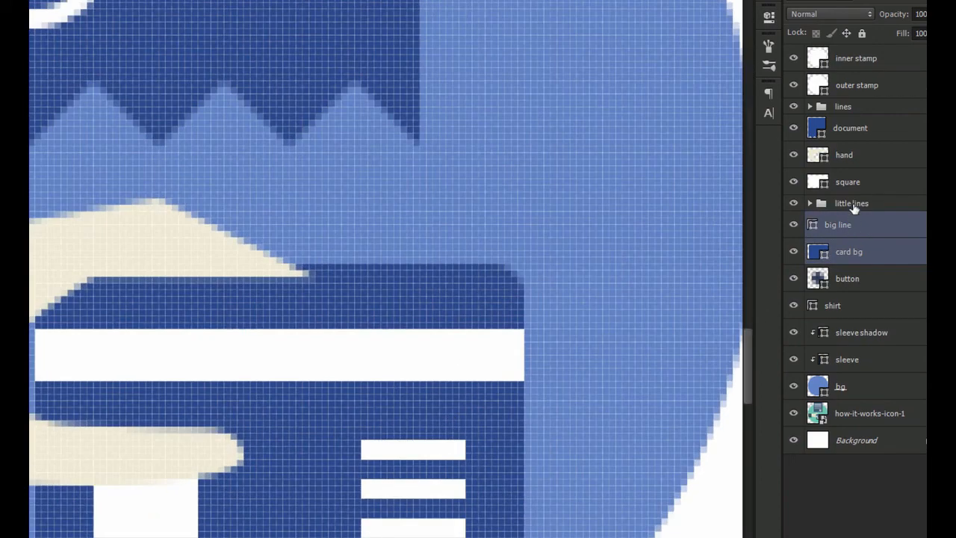
shift+click(854, 204)
shift+click(850, 184)
key(ctrl+g)
double_click(852, 179)
text(card)
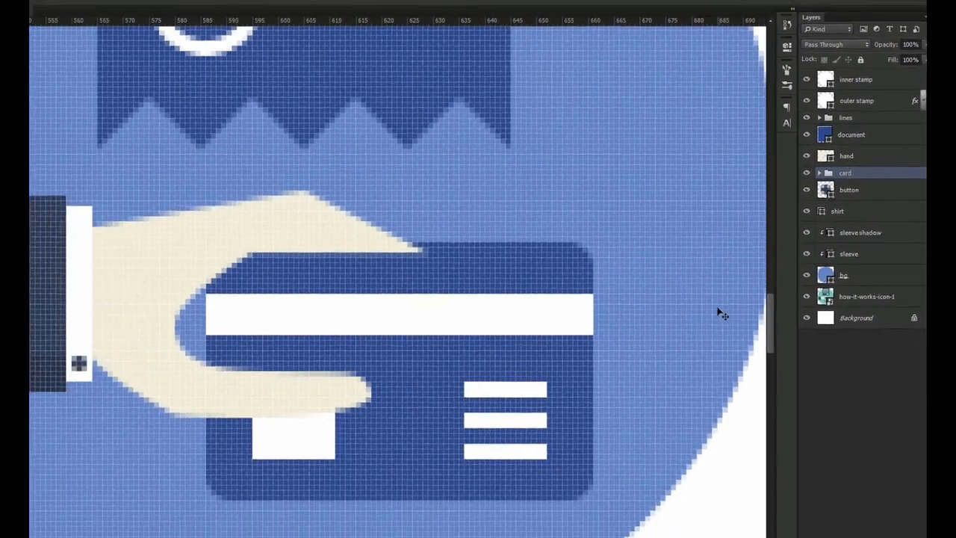
drag(535, 418, 474, 366)
key(ctrl+1)
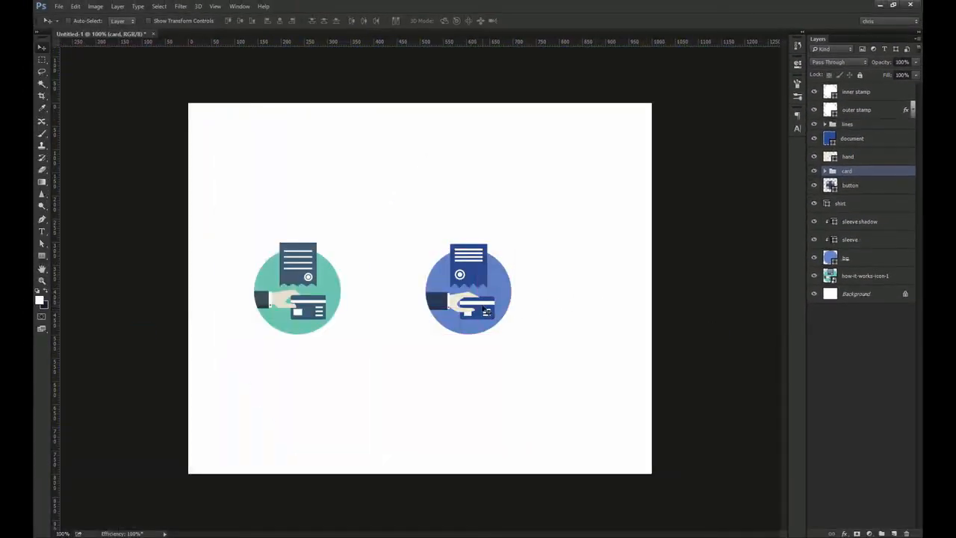
Step: Add a mask to the hand layer from the card bg's outline, hiding the hand wherever it overlaps the card
key(z)
drag(470, 298, 593, 294)
key(v)
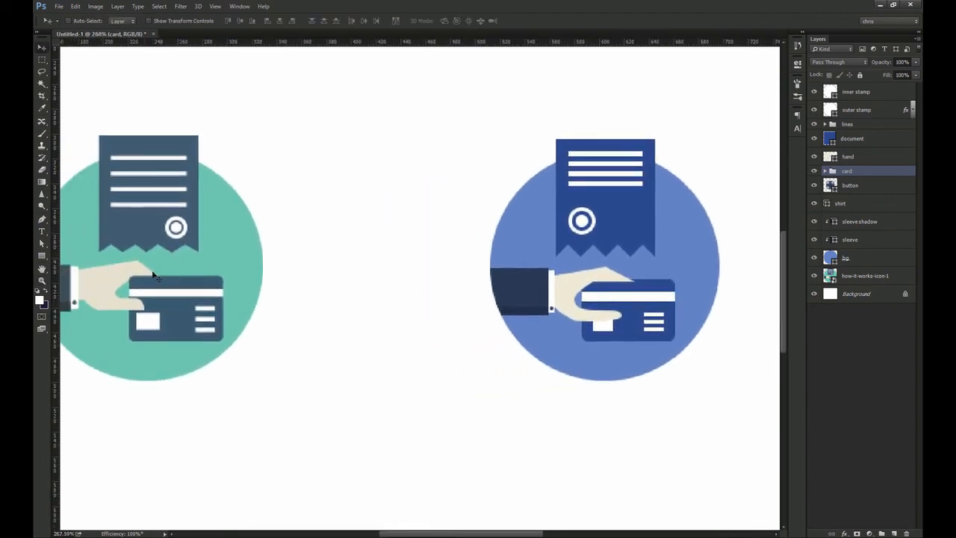
key(a)
click(619, 312)
scroll(612, 316, up, 5)
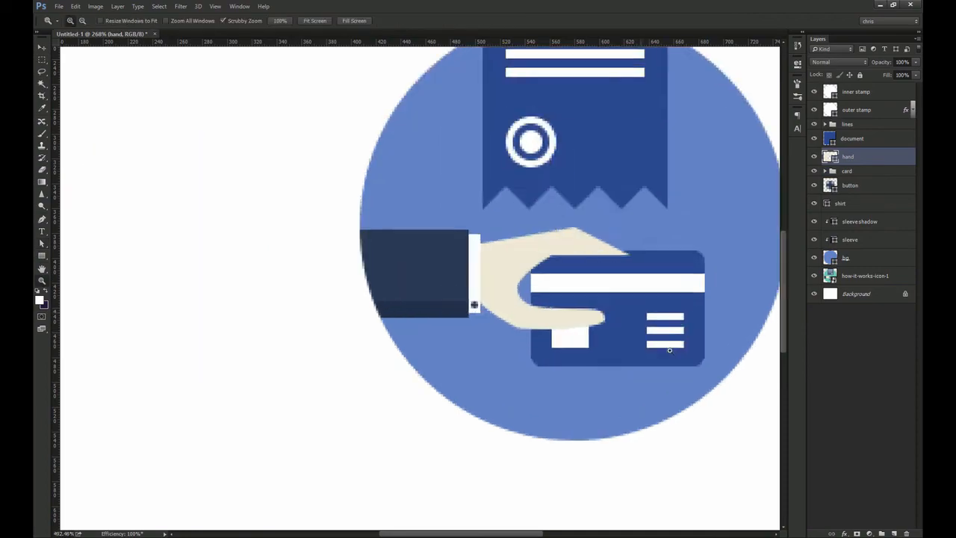
drag(585, 300, 602, 326)
key(shift+Left)
key(Return)
key(b)
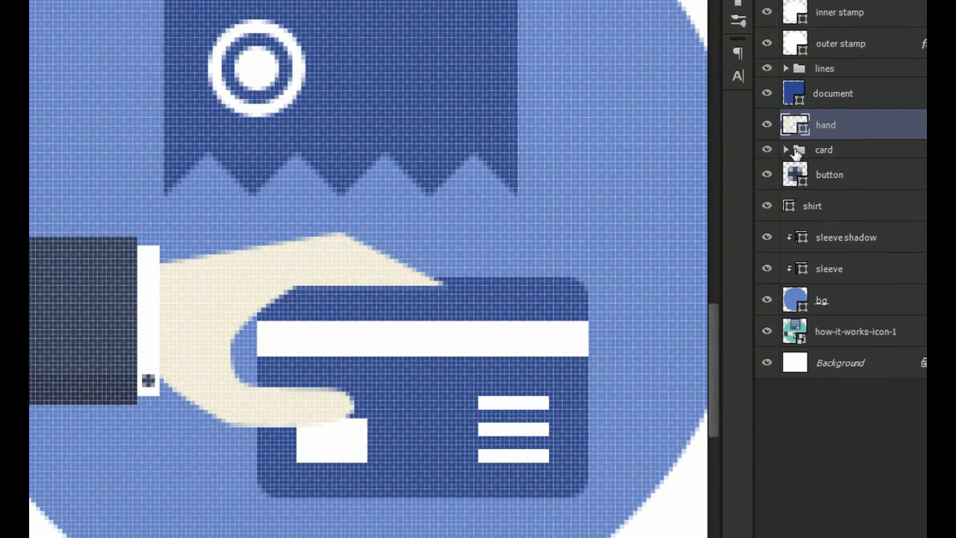
click(825, 171)
ctrl+click(808, 256)
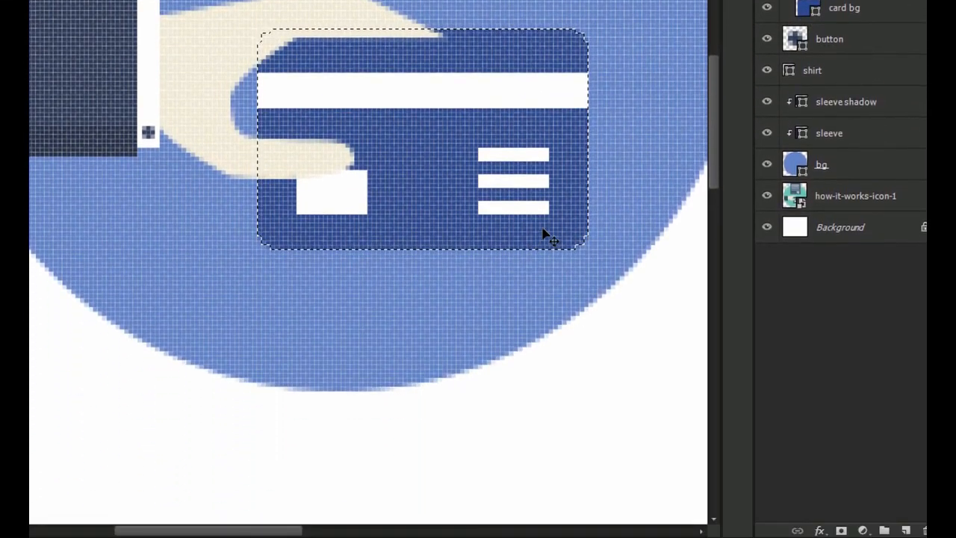
click(842, 530)
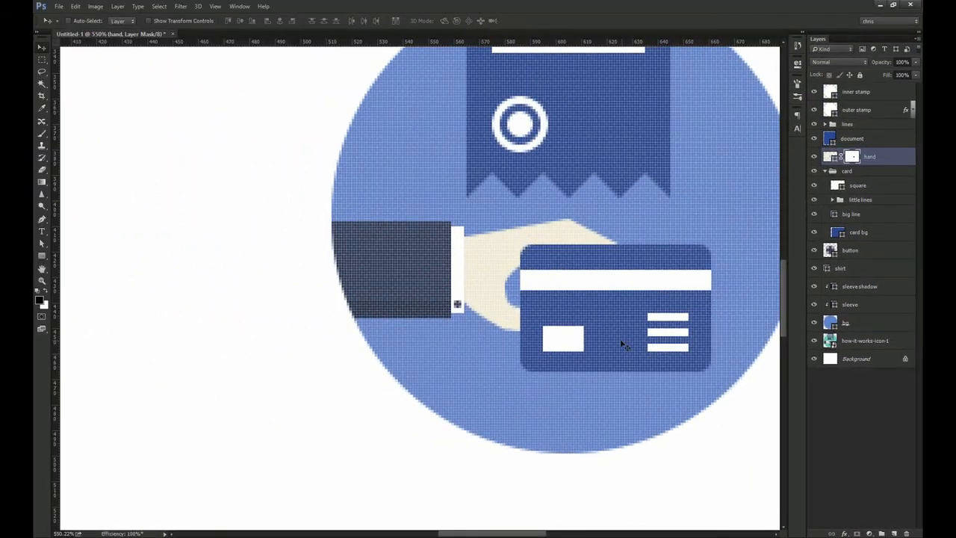
Step: Paint white on the hand layer's mask with a small, 100% hard round brush to reveal the thumb over the card
key(b)
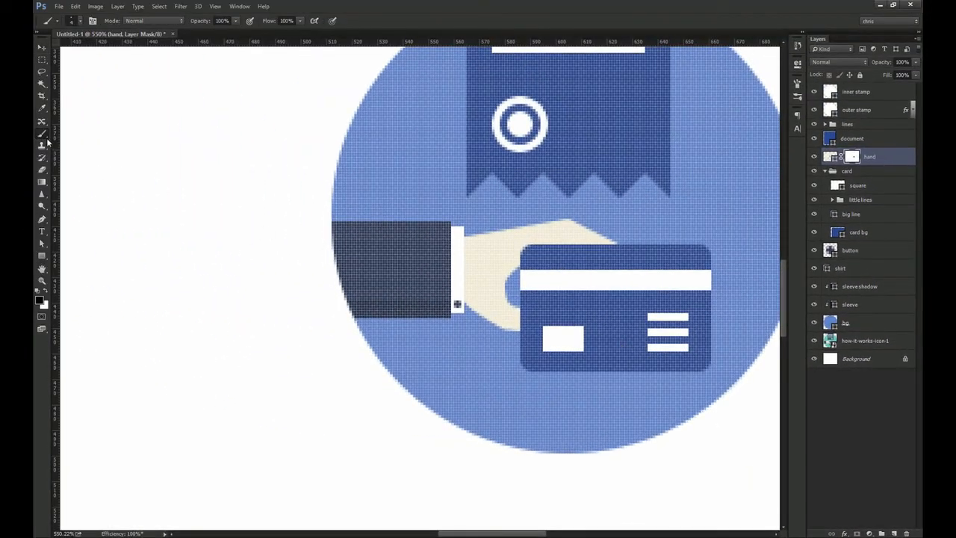
click(92, 20)
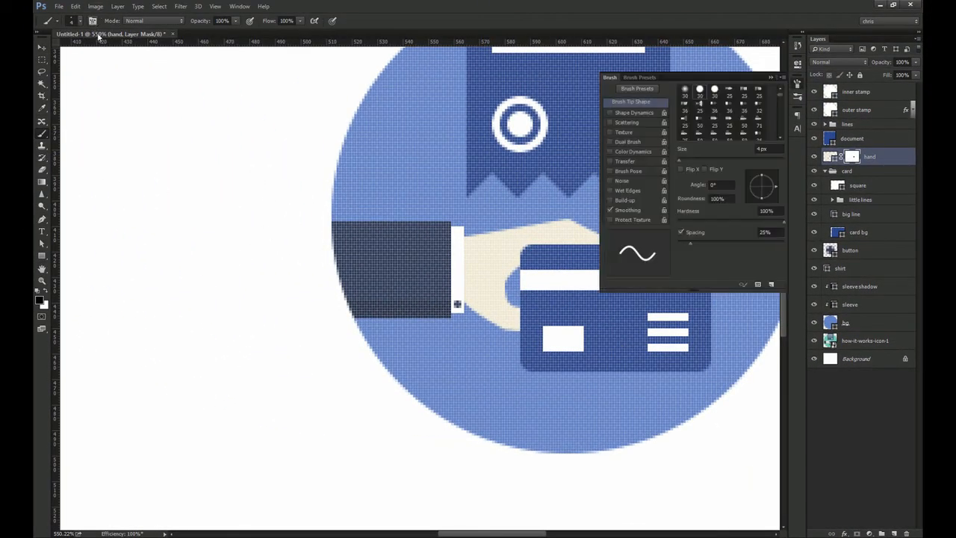
click(699, 93)
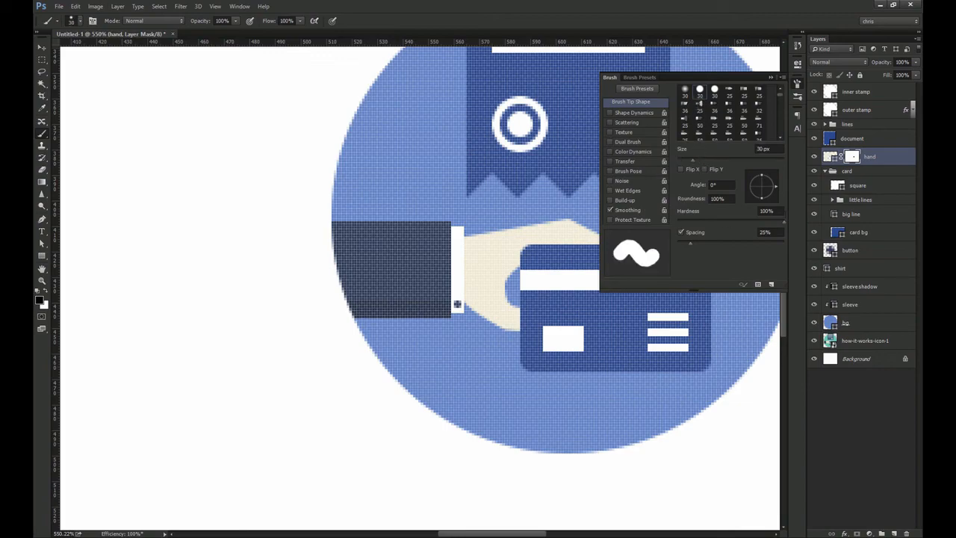
click(798, 84)
key(z)
mouse_move(593, 308)
mouse_down()
mouse_move(614, 324)
mouse_move(631, 323)
mouse_up()
key(b)
key(bracketleft)
key(bracketleft)
key(bracketleft)
key(bracketleft)
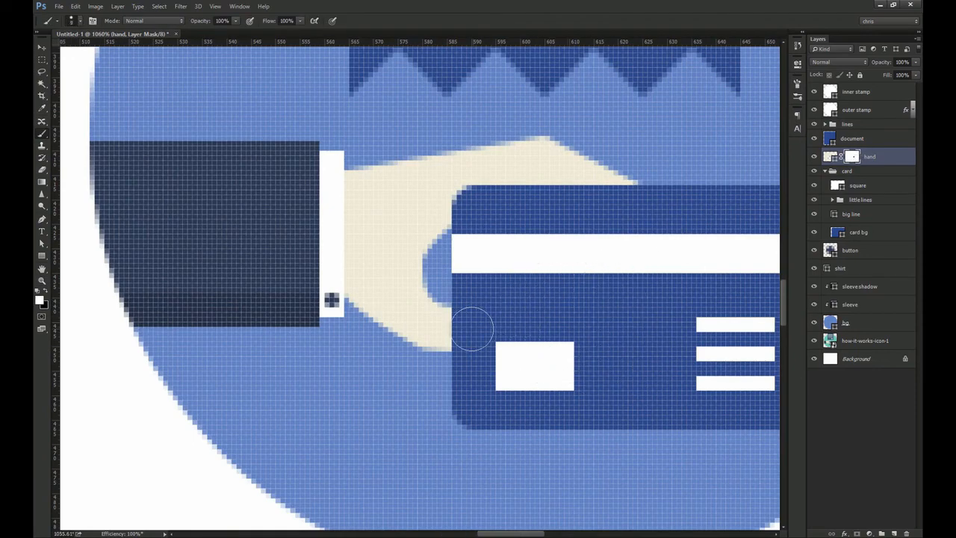
mouse_move(459, 323)
mouse_down()
mouse_move(550, 311)
mouse_move(448, 336)
mouse_move(575, 323)
mouse_move(442, 322)
mouse_move(573, 322)
mouse_move(440, 332)
mouse_move(518, 335)
mouse_move(555, 319)
mouse_up()
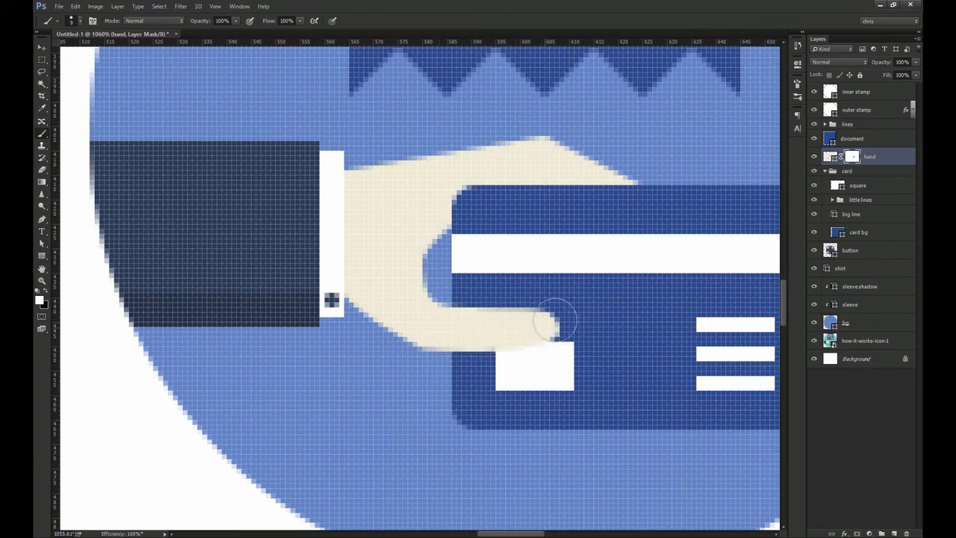
Step: Compare the masked hand with the original green icon at actual size and collapse the card group
key(ctrl+1)
key(v)
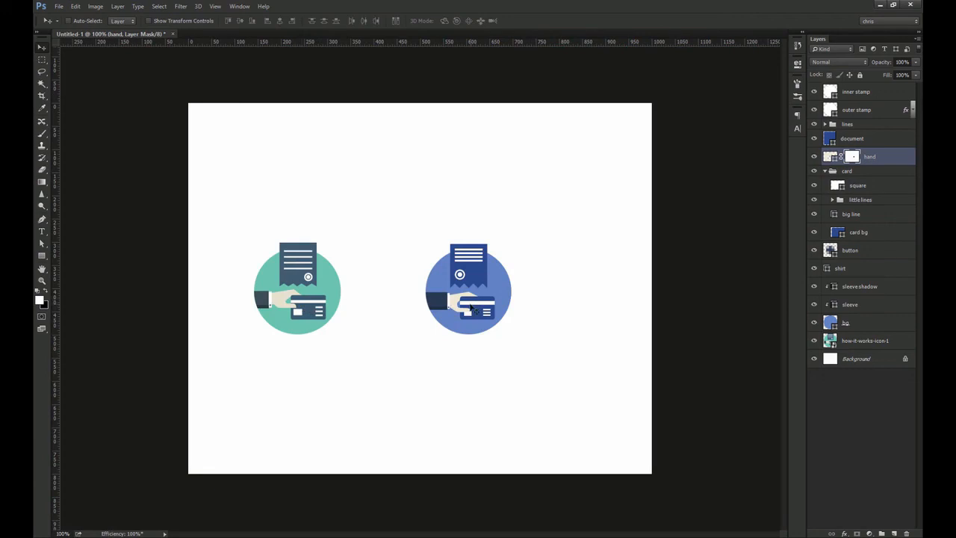
click(840, 158)
key(b)
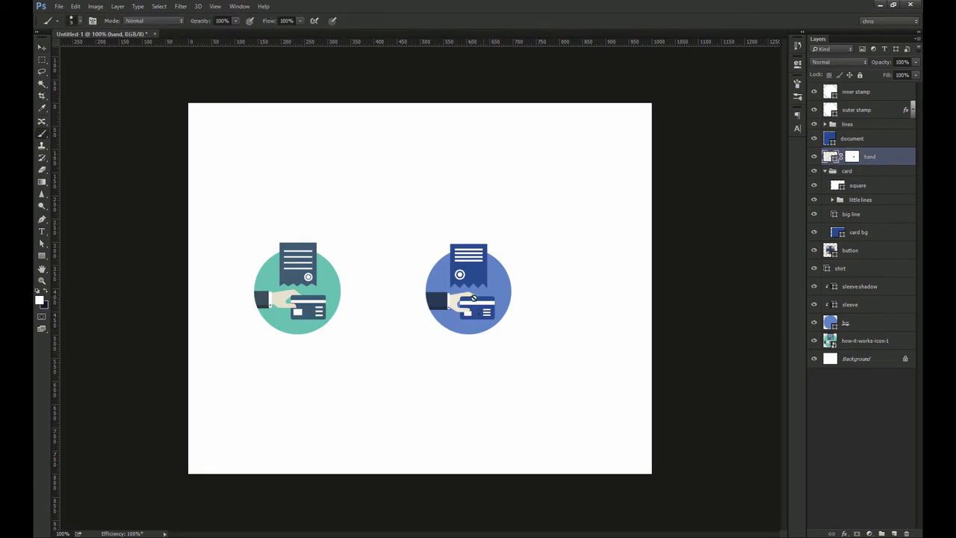
click(850, 157)
key(ctrl+space)
drag(487, 302, 515, 334)
key(v)
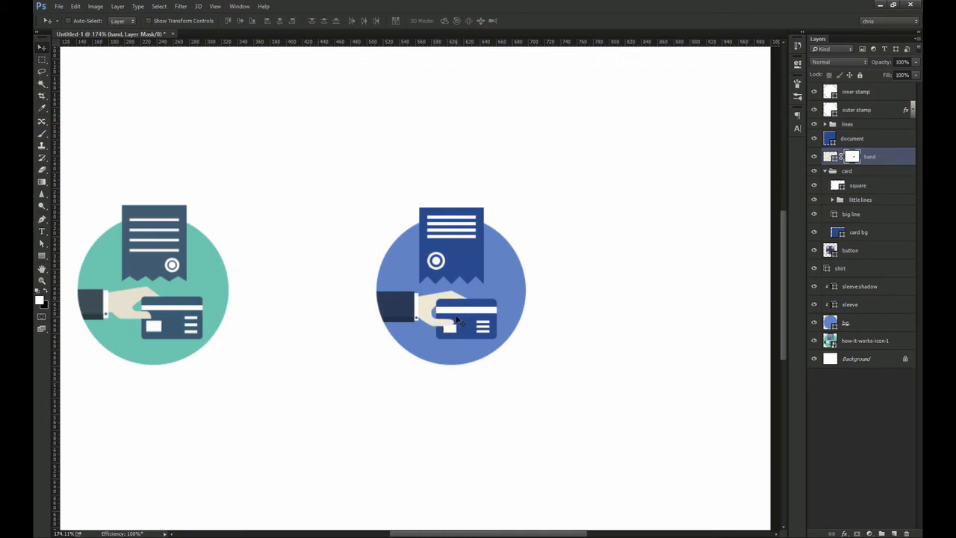
click(825, 171)
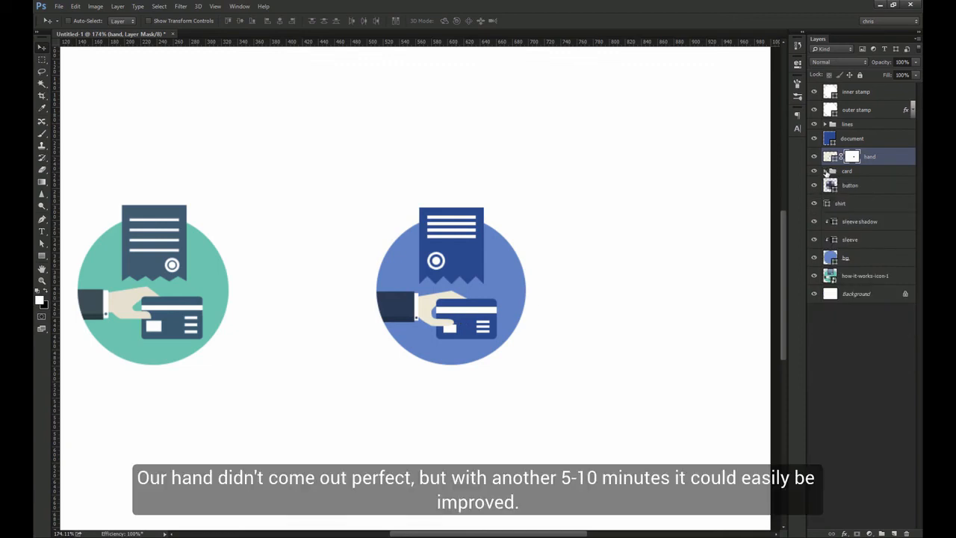
key(ctrl+1)
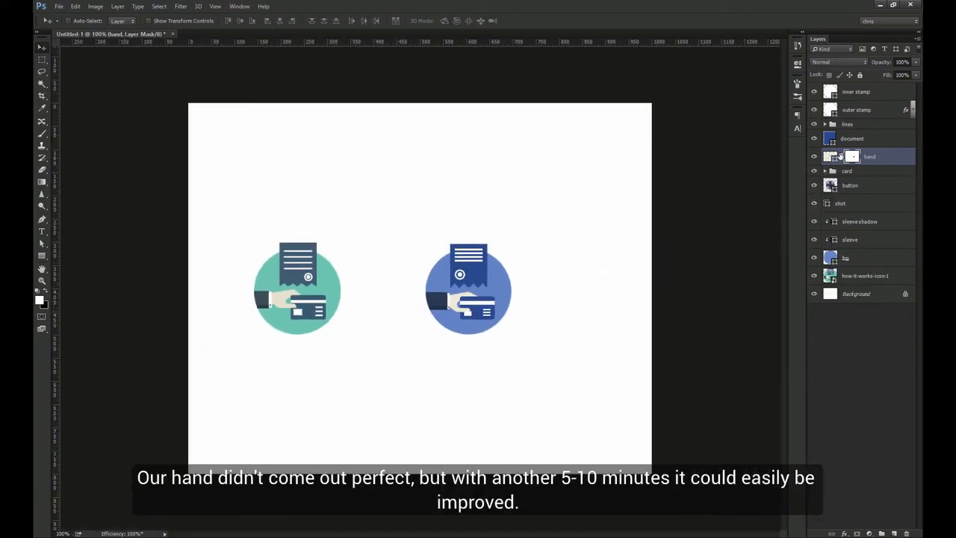
Step: Group all the icon's layers from inner stamp down to bg and name the group "custom graphic"
click(879, 93)
shift+click(860, 258)
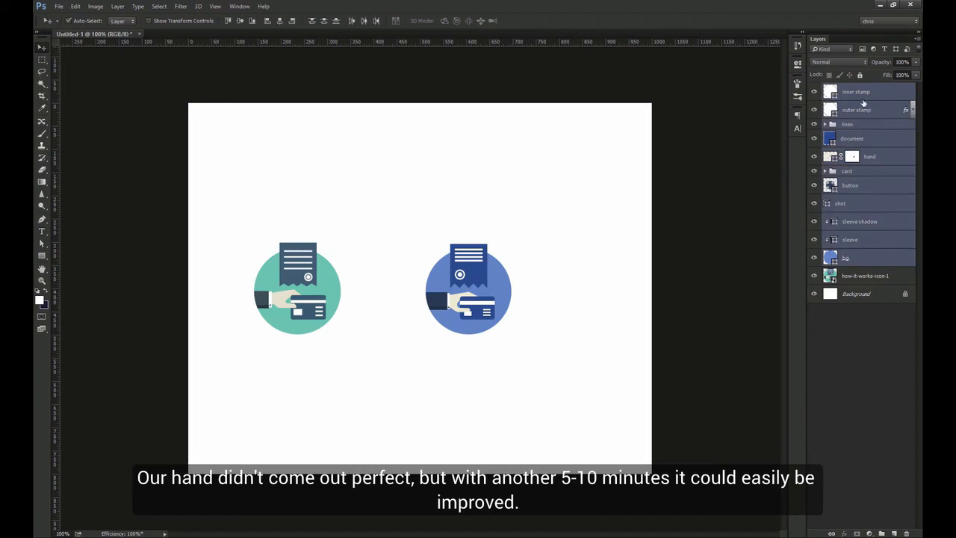
key(ctrl+g)
double_click(851, 88)
text(cu)
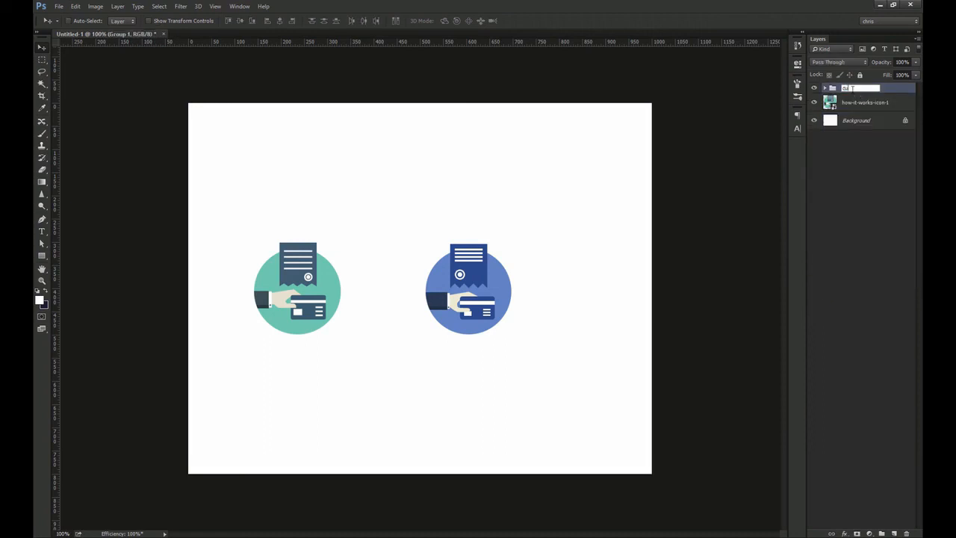
text(stom graphic)
key(Return)
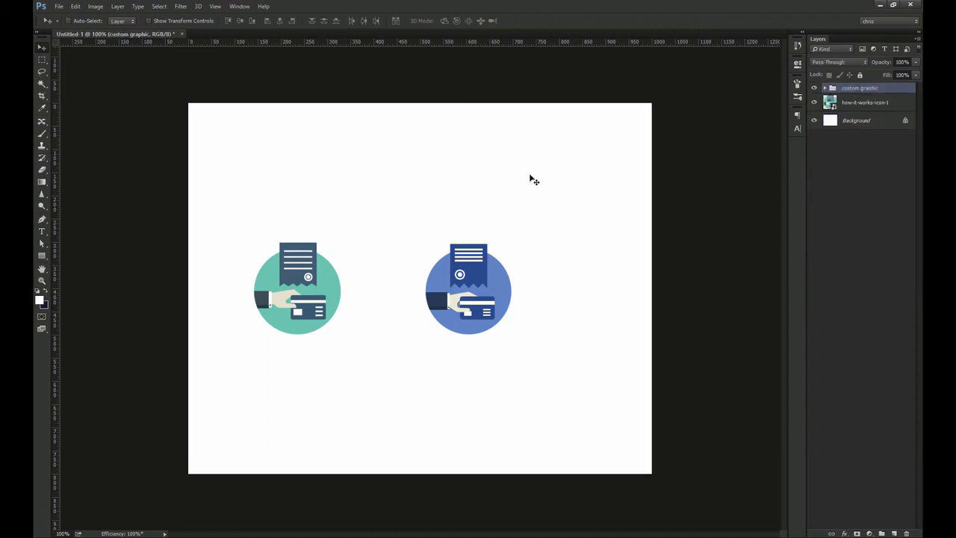
Step: Move the custom graphic group close beside the original green icon and compare their hands up close
drag(448, 304, 369, 302)
key(z)
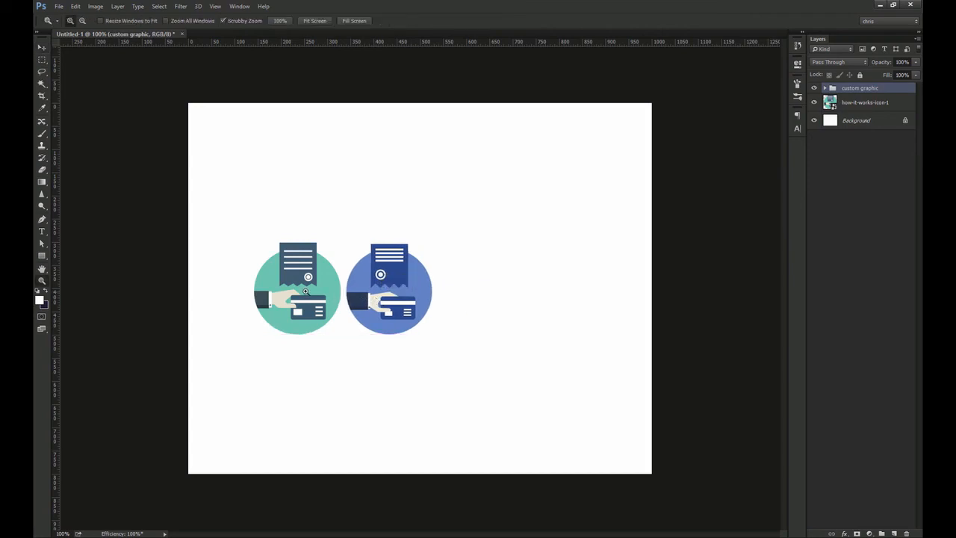
drag(305, 291, 376, 327)
key(v)
ctrl+click(511, 327)
key(a)
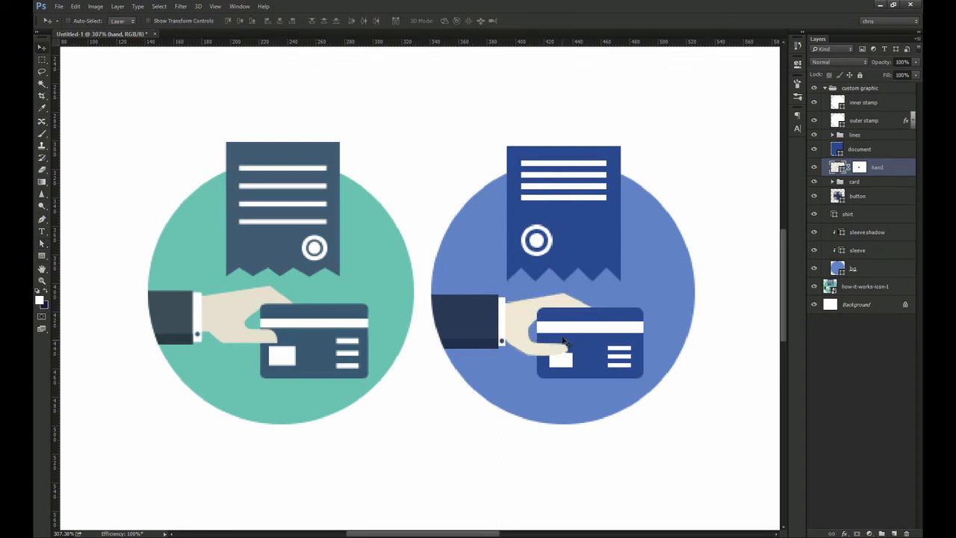
key(ctrl+1)
click(826, 88)
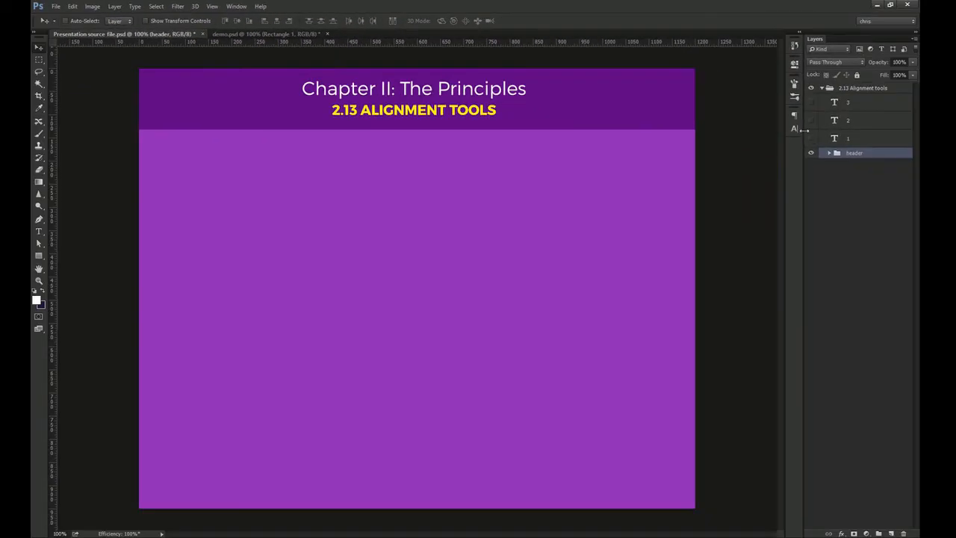
Step: Show text layers 1 and 2 on the 2.13 Alignment Tools slide of the presentation file
click(811, 138)
click(810, 121)
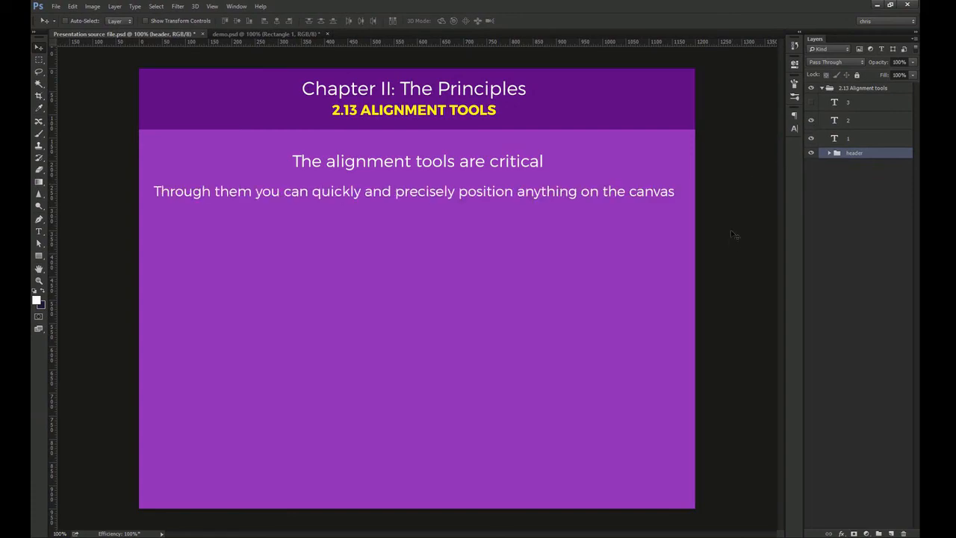